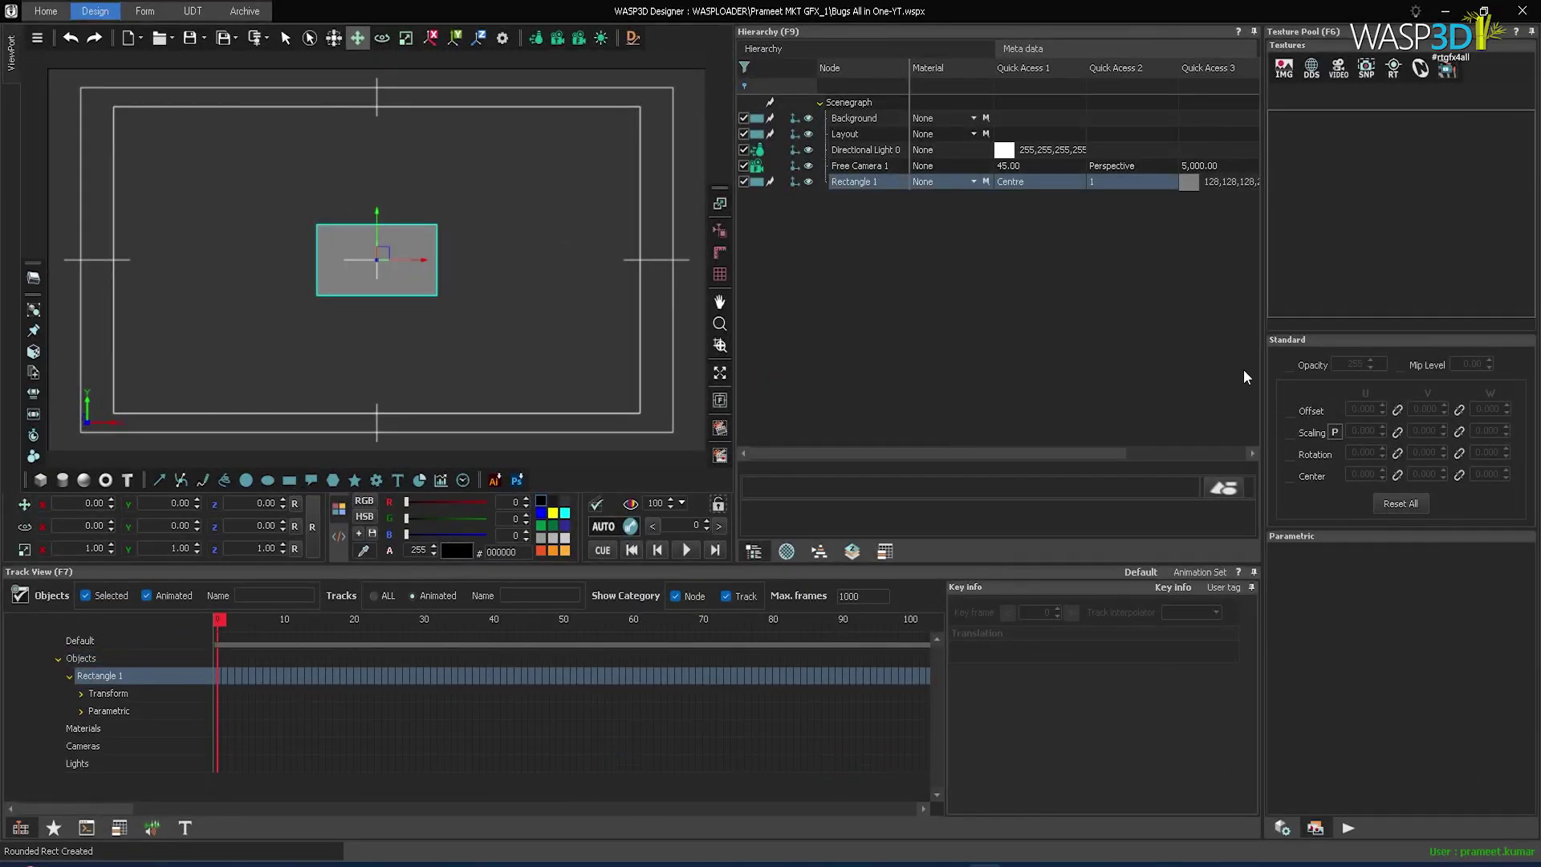
# Set the rectangle's width to 150 and its height to 50
pyautogui.click(1282, 831)
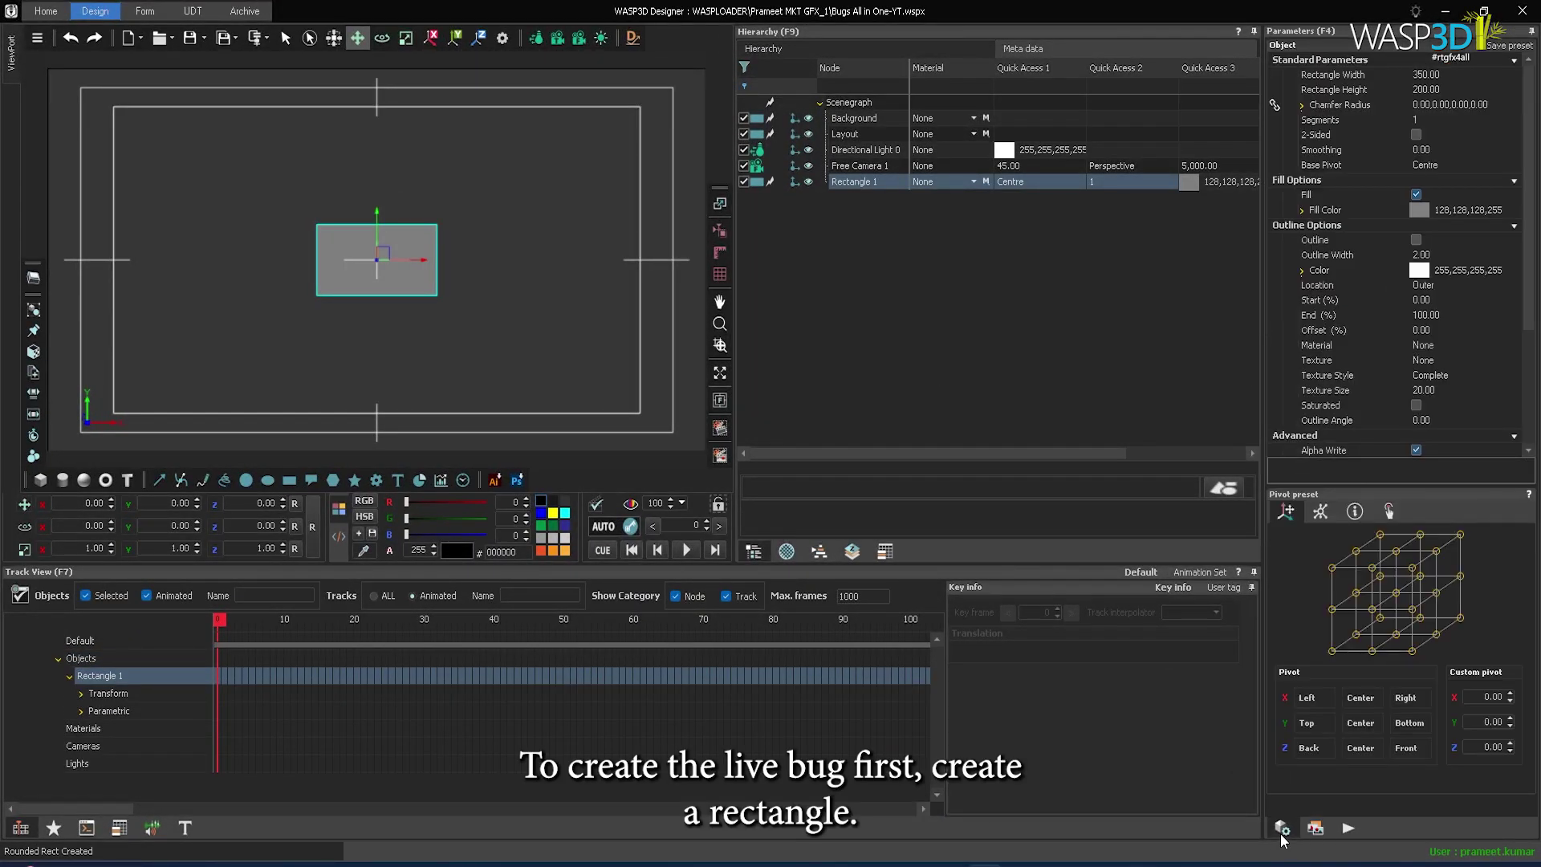
pyautogui.click(1422, 73)
pyautogui.press('BackSpace')
pyautogui.press('BackSpace')
pyautogui.write('15')
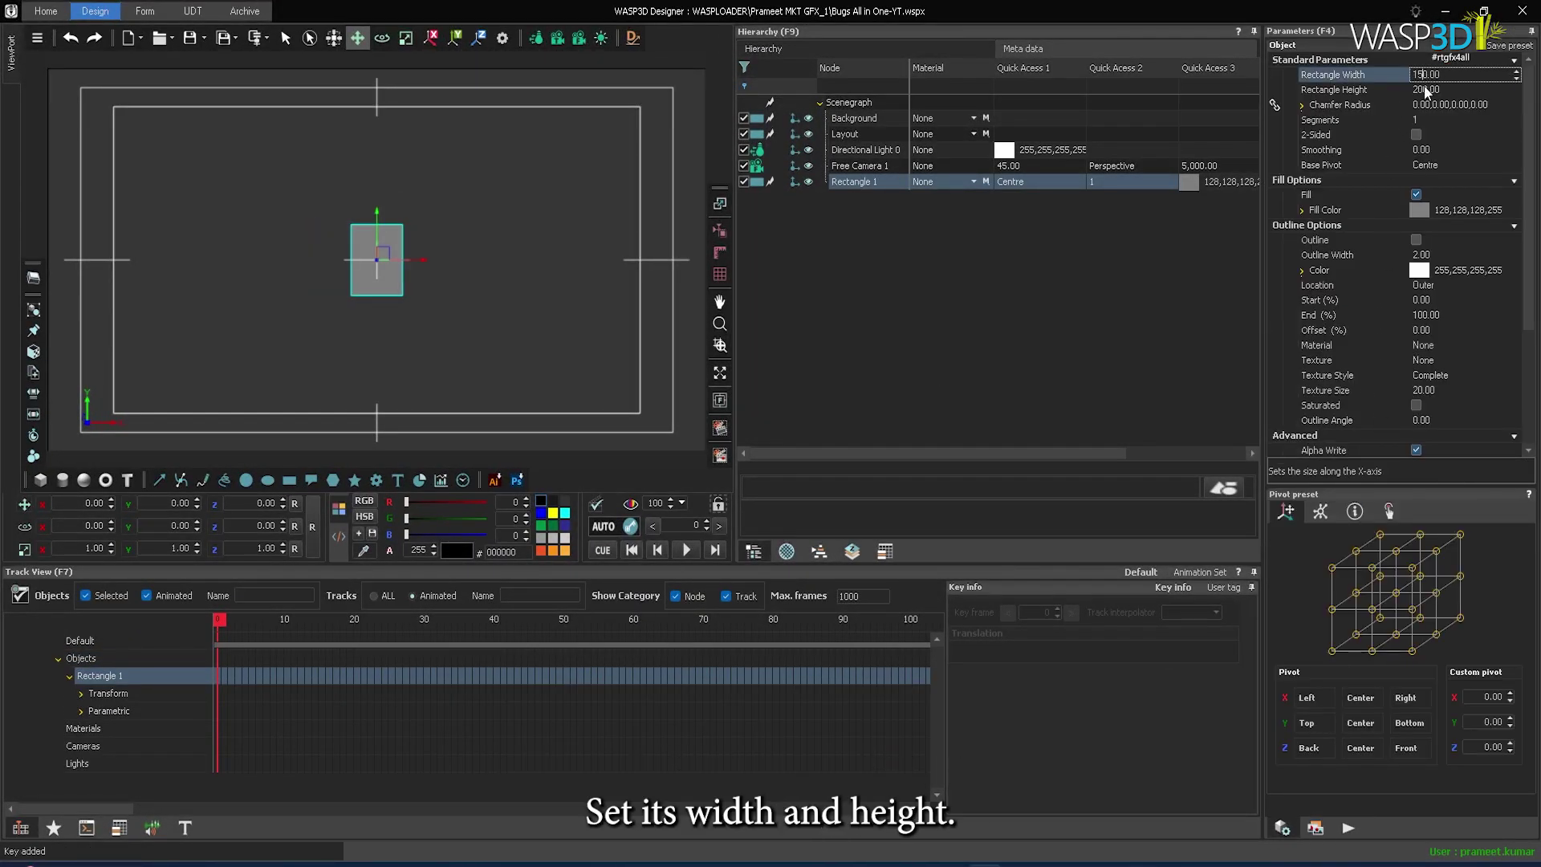
pyautogui.click(1425, 89)
pyautogui.press('BackSpace')
pyautogui.press('BackSpace')
pyautogui.write('5')
pyautogui.press('Return')
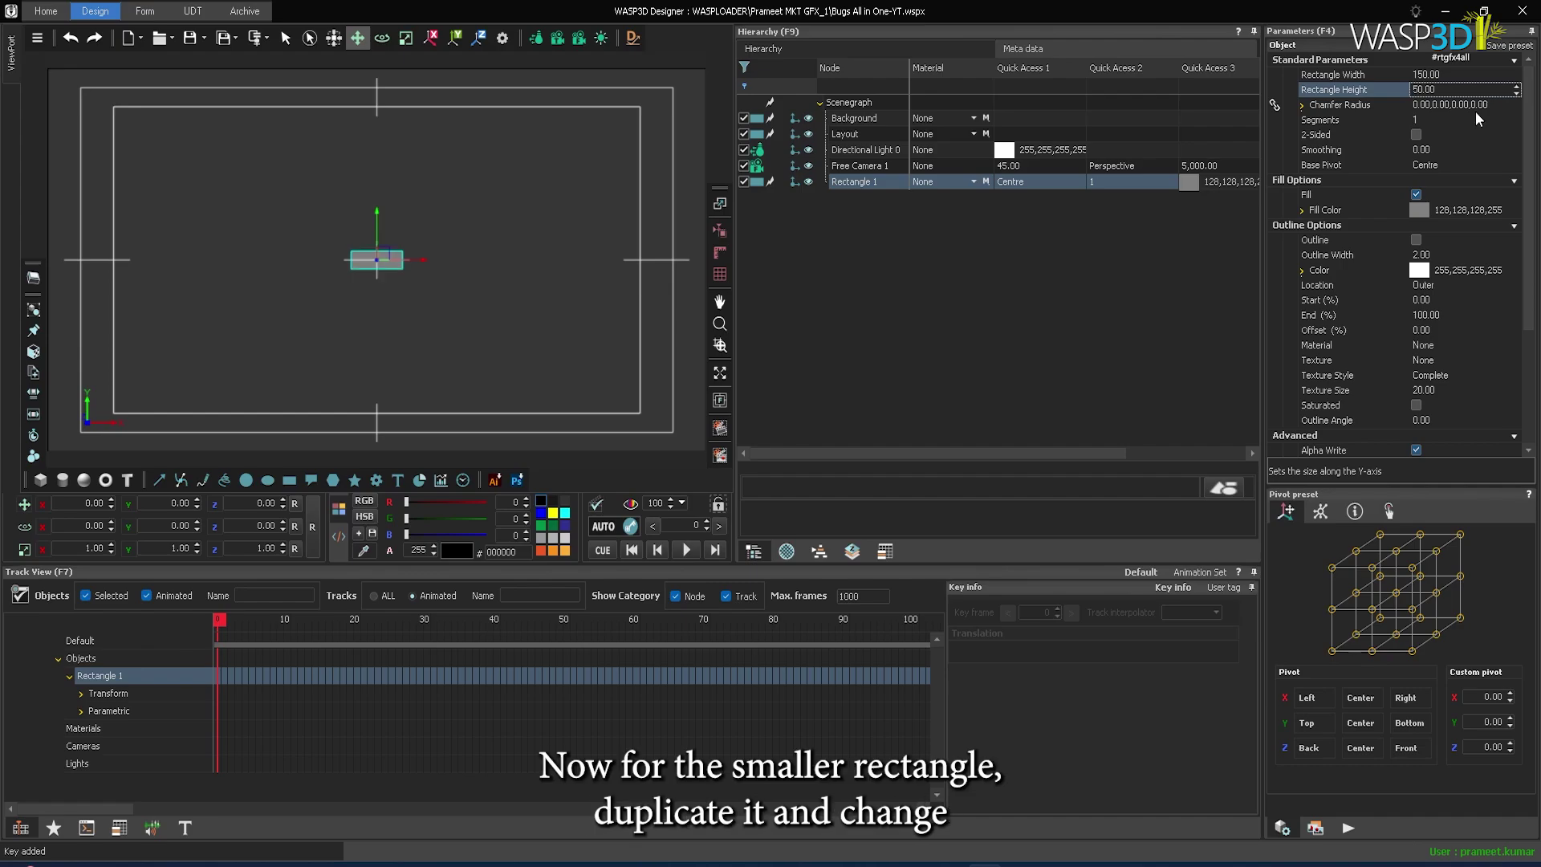
# Duplicate the rectangle as an object and set the copy's width to 50
pyautogui.rightClick(834, 183)
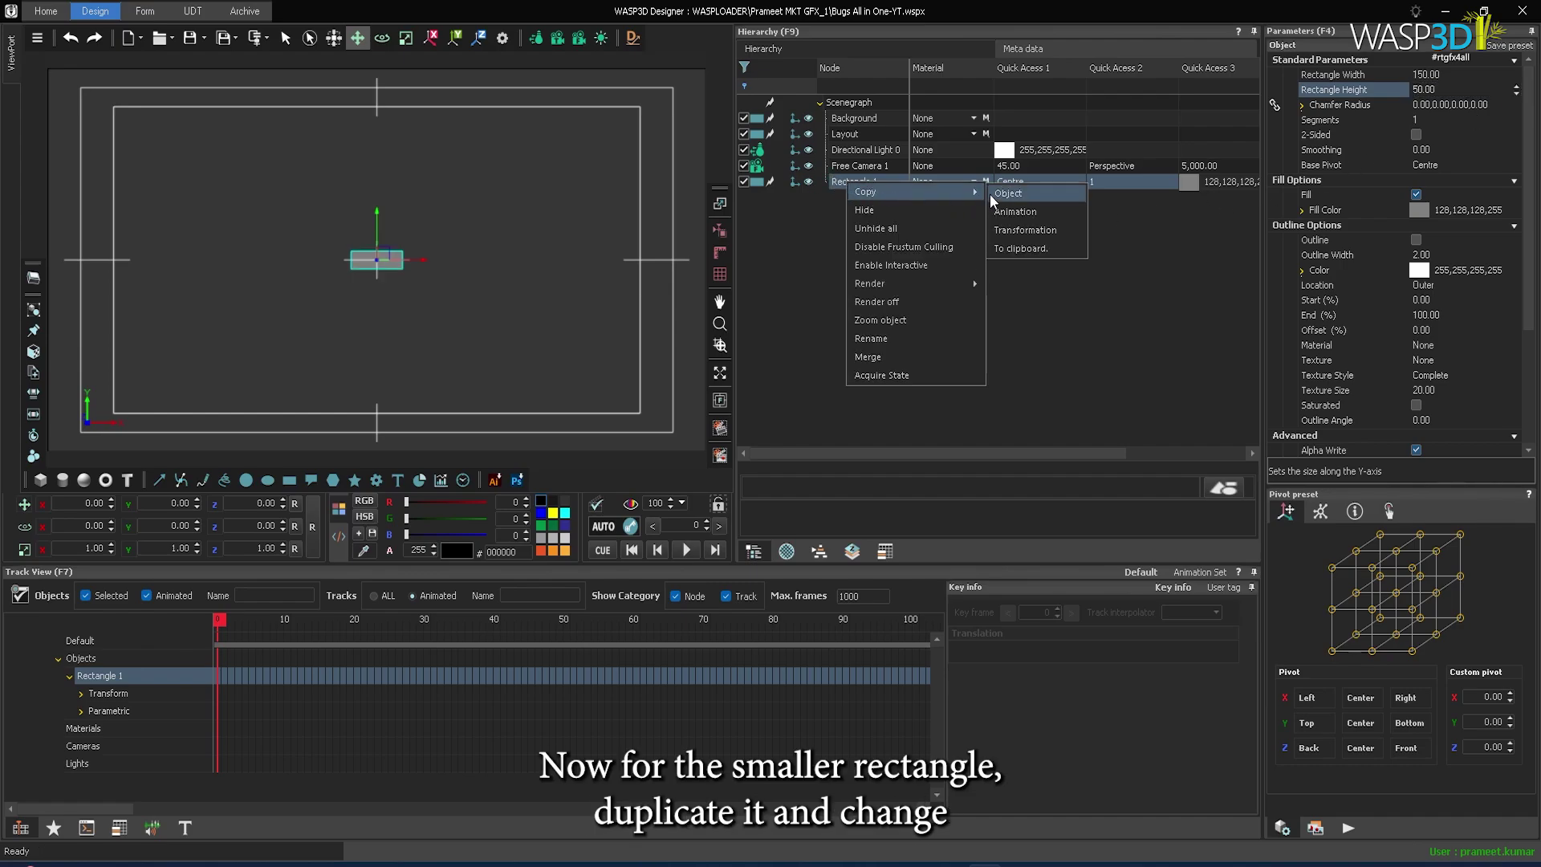
pyautogui.click(1013, 193)
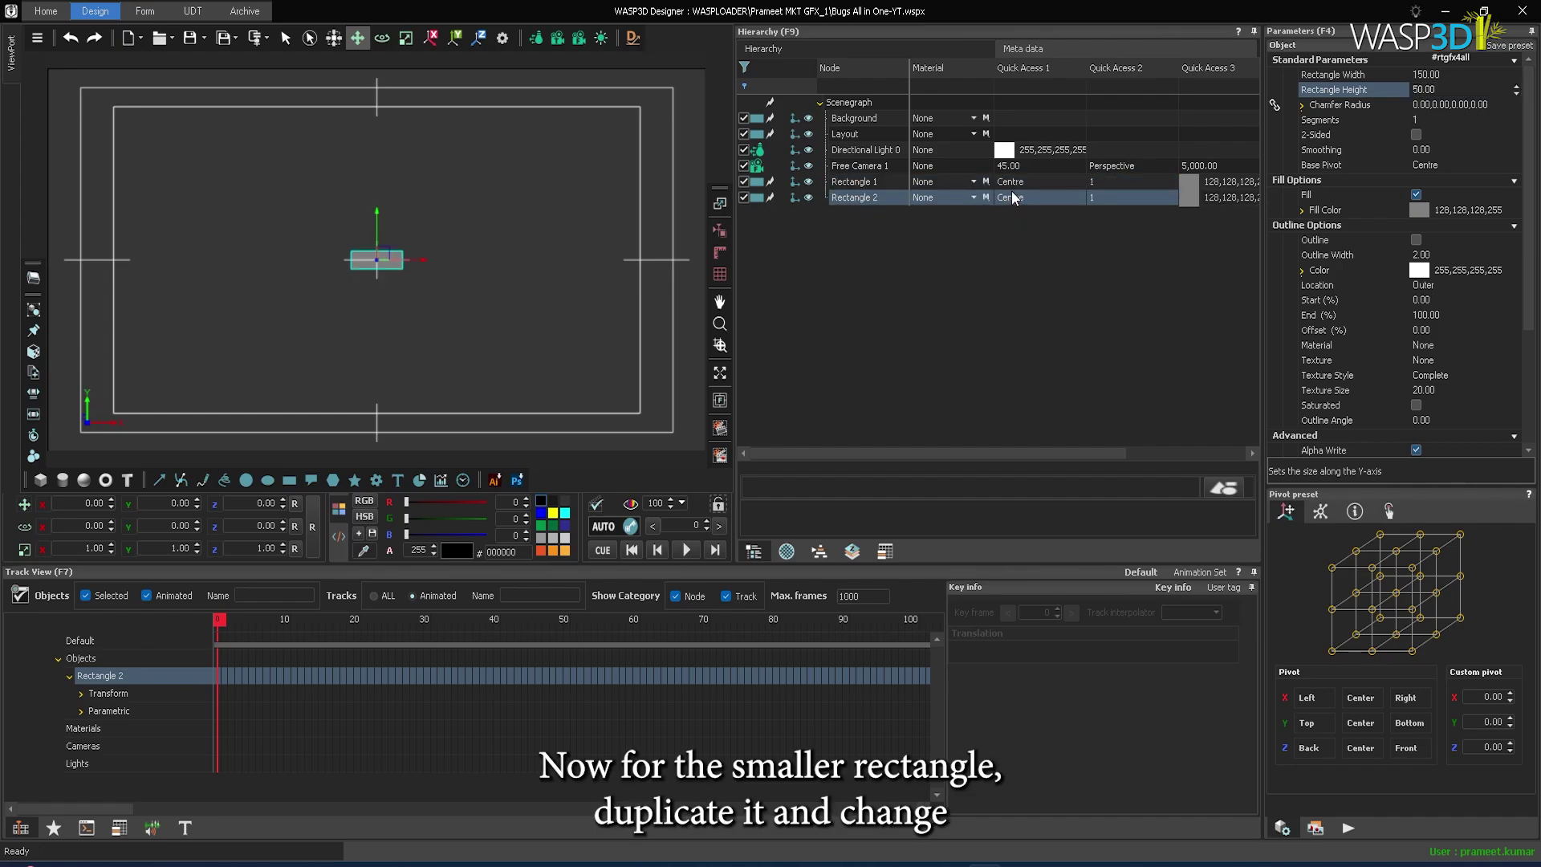
pyautogui.doubleClick(1423, 75)
pyautogui.press('Return')
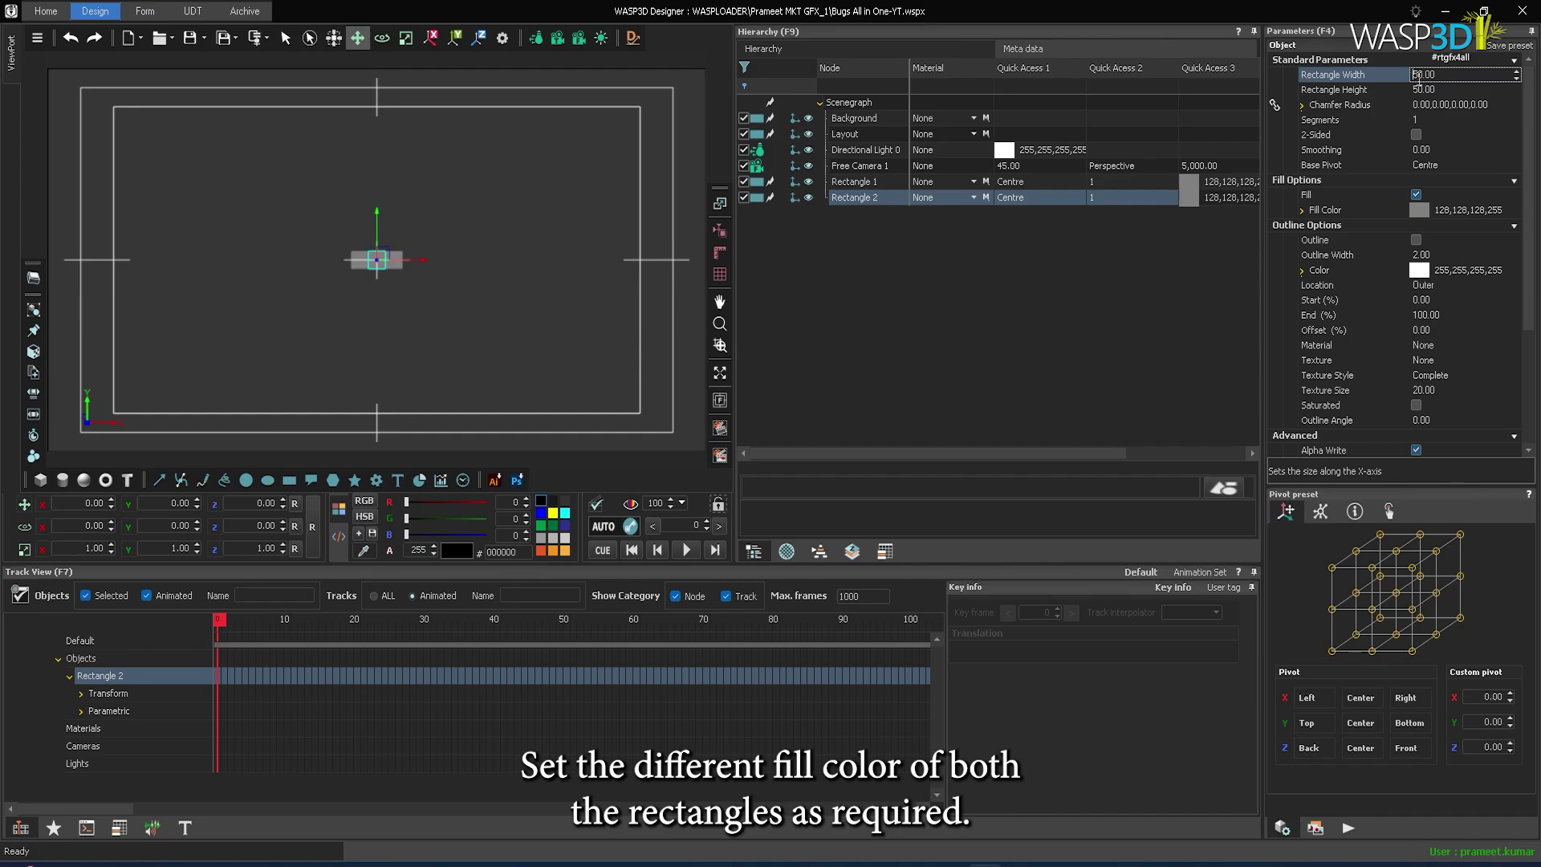
# Colour the wide rectangle, Rectangle 1, blue with hex value 167dfe
pyautogui.click(875, 183)
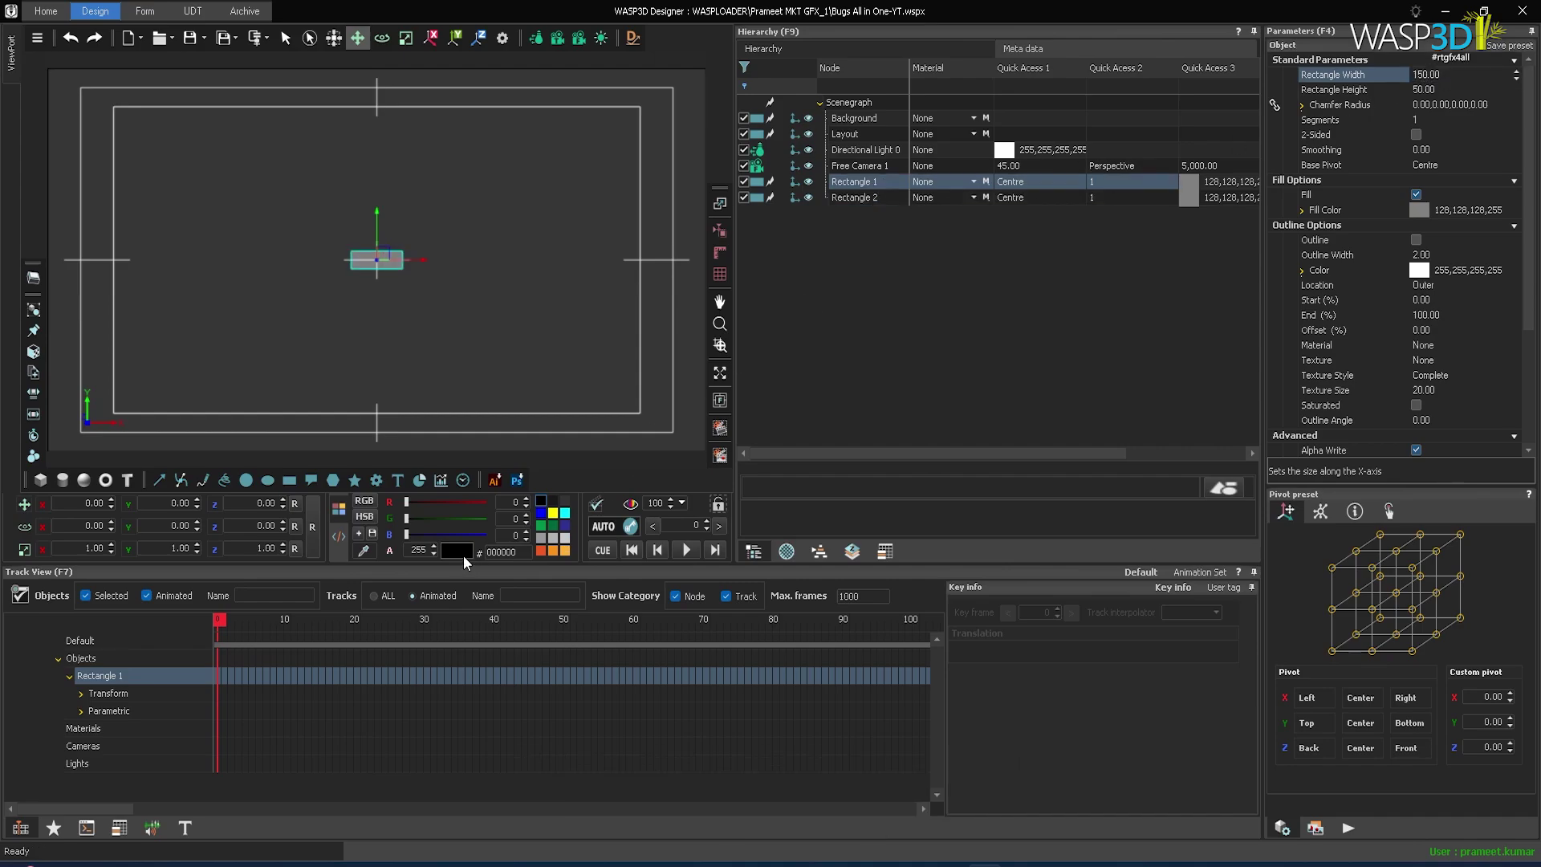
pyautogui.moveTo(527, 554); pyautogui.dragTo(355, 262)
pyautogui.write('167dfe')
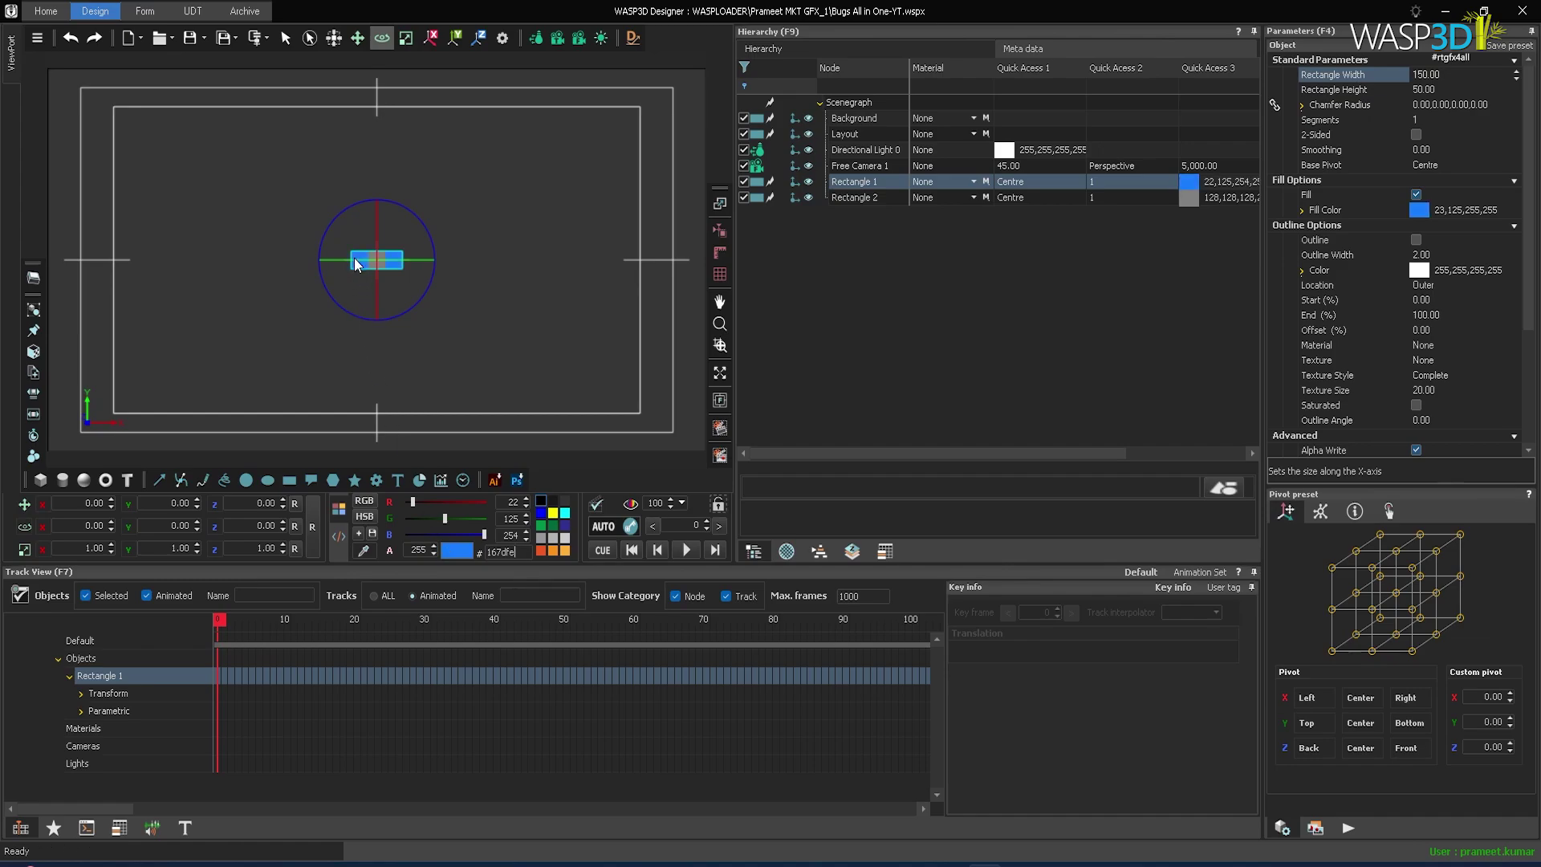
# Colour the small rectangle, Rectangle 2, yellow-orange with hex value ffad01
pyautogui.click(868, 198)
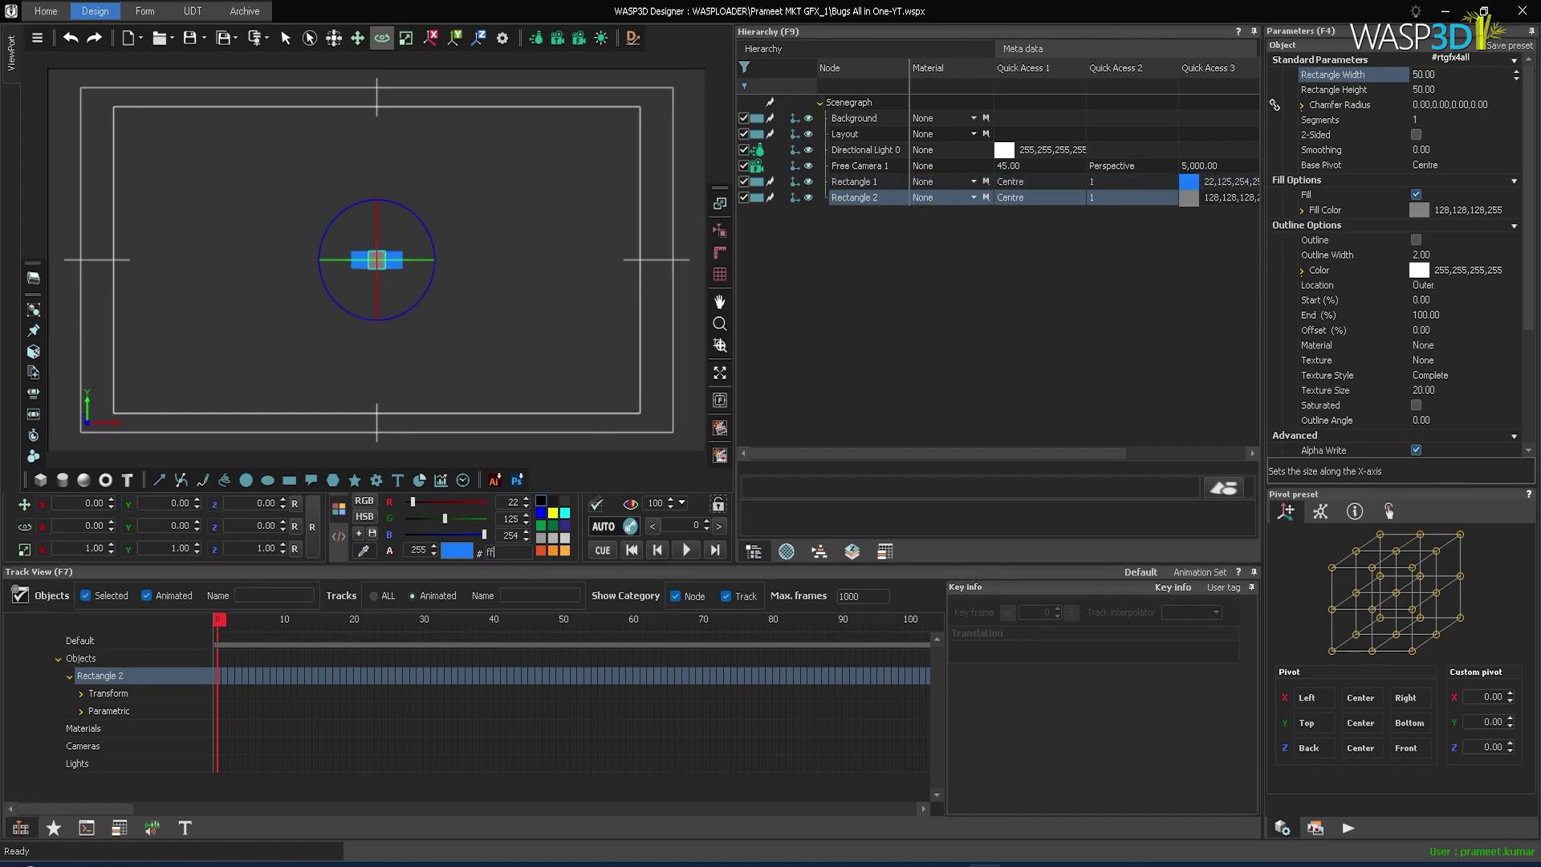
pyautogui.write('ffad01')
pyautogui.press('Return')
pyautogui.click(418, 430)
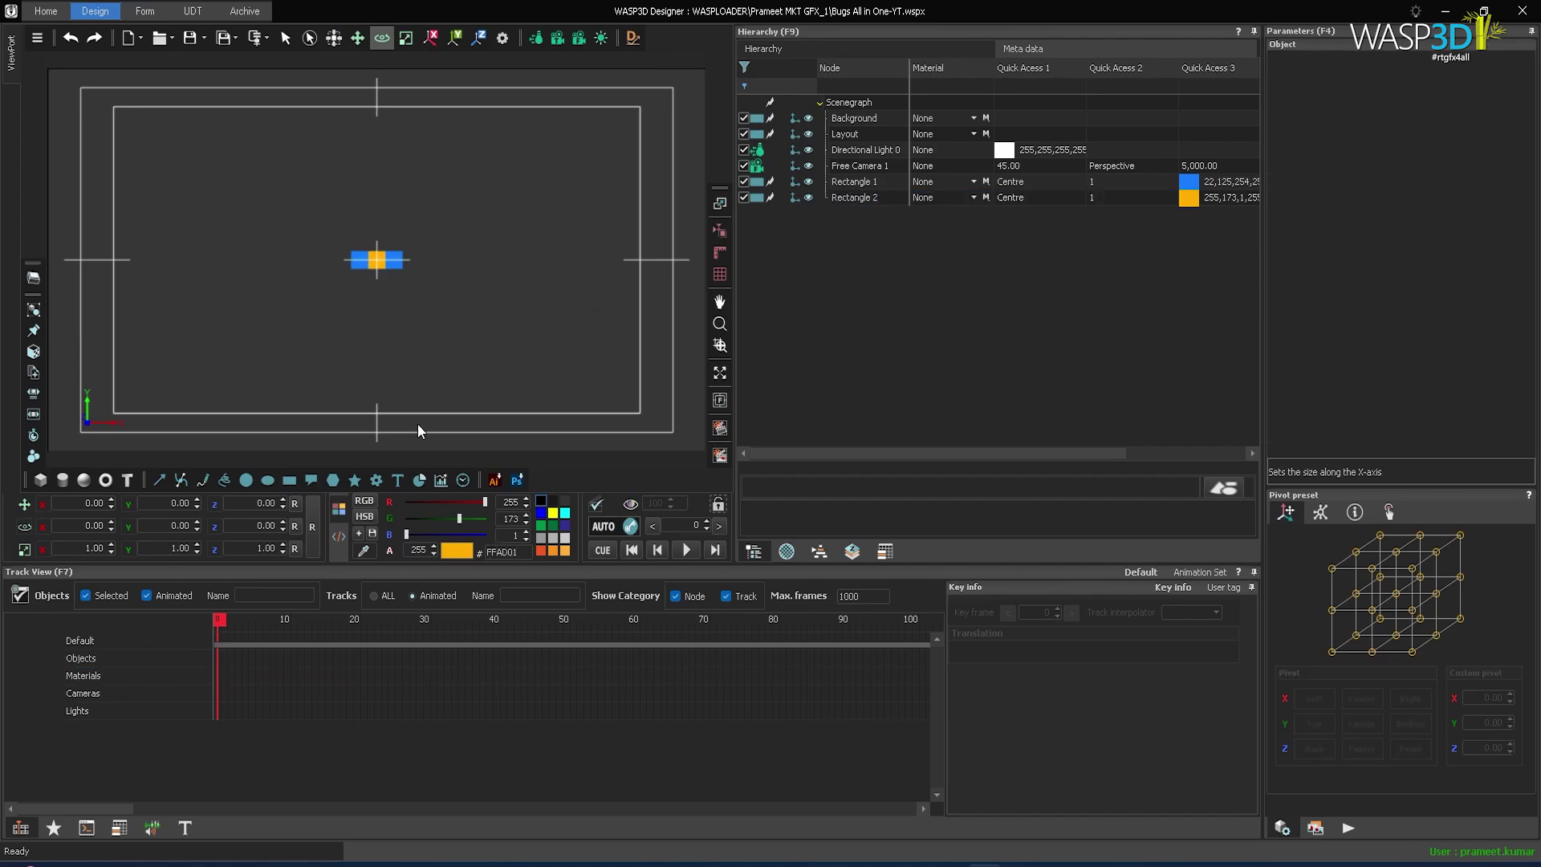
# Create a circle with a radius of 15 and colour it white with hex value ffffff
pyautogui.click(246, 480)
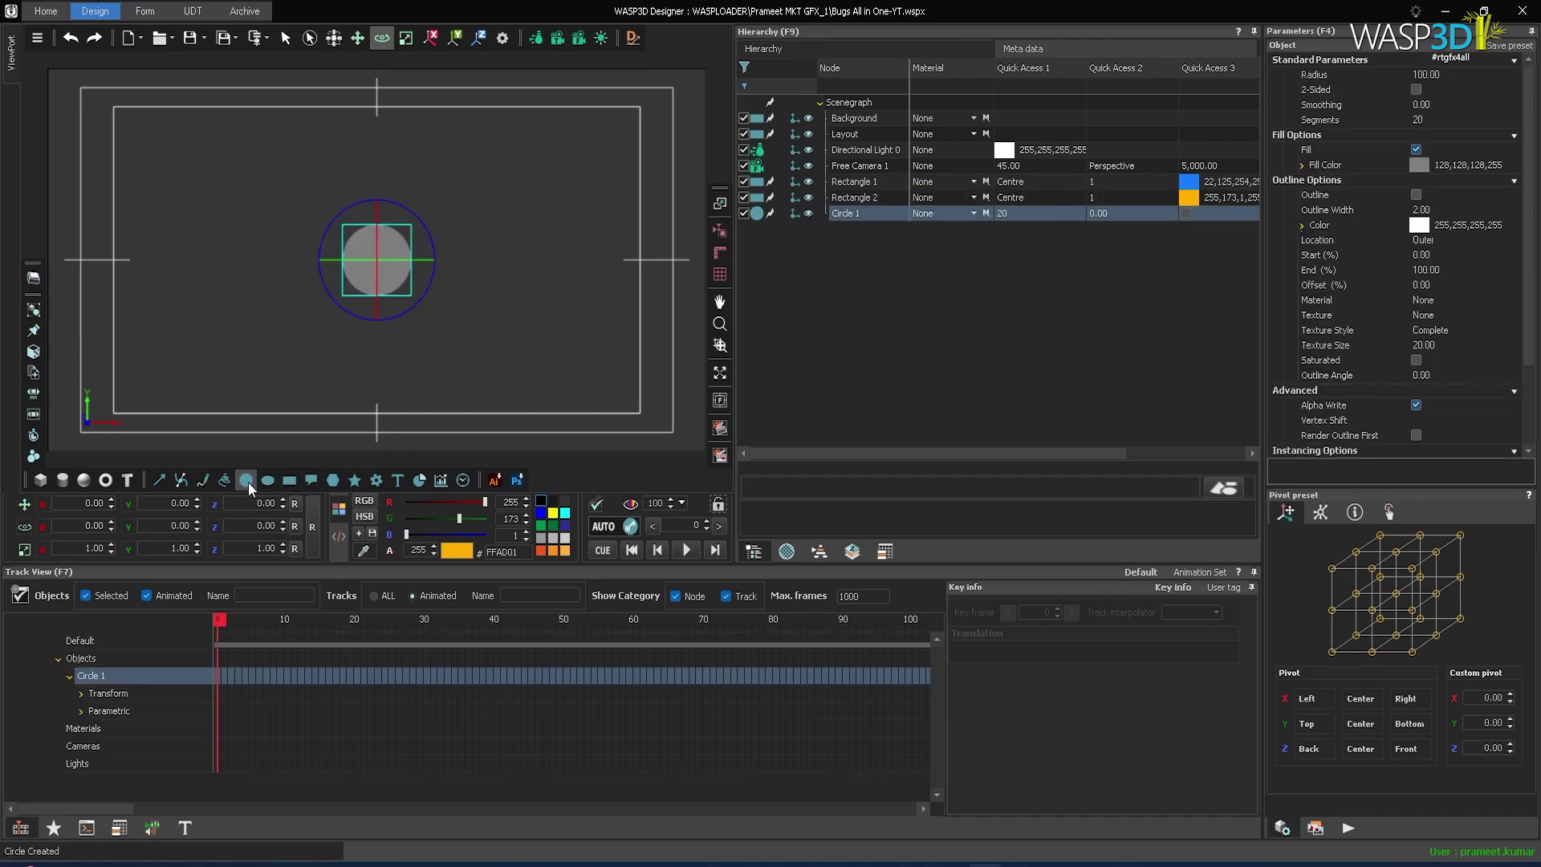
pyautogui.click(1428, 73)
pyautogui.write('15')
pyautogui.press('Return')
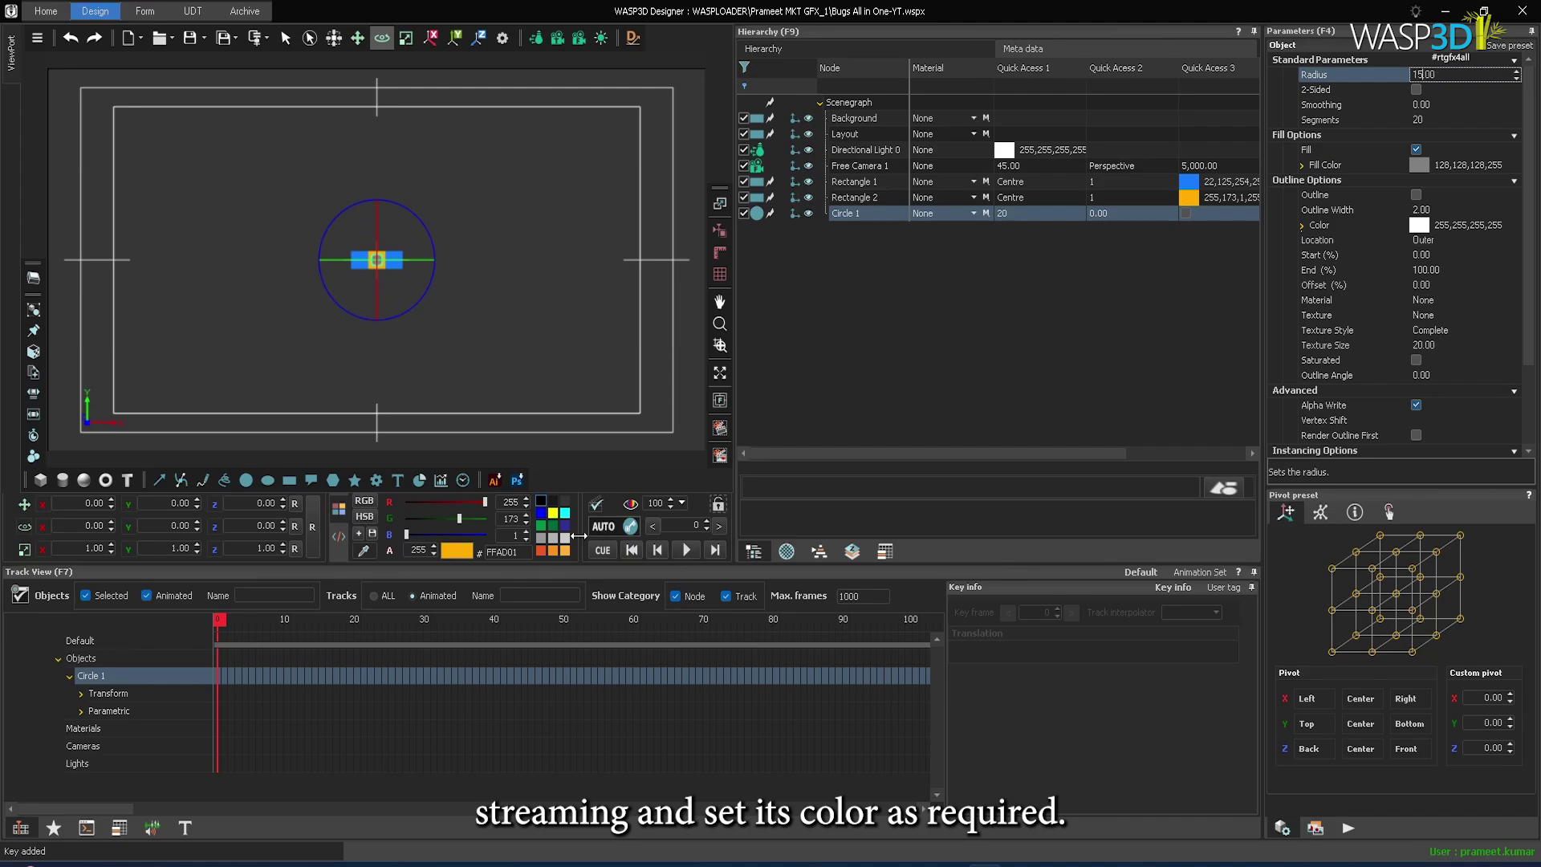
pyautogui.moveTo(520, 552); pyautogui.dragTo(503, 550)
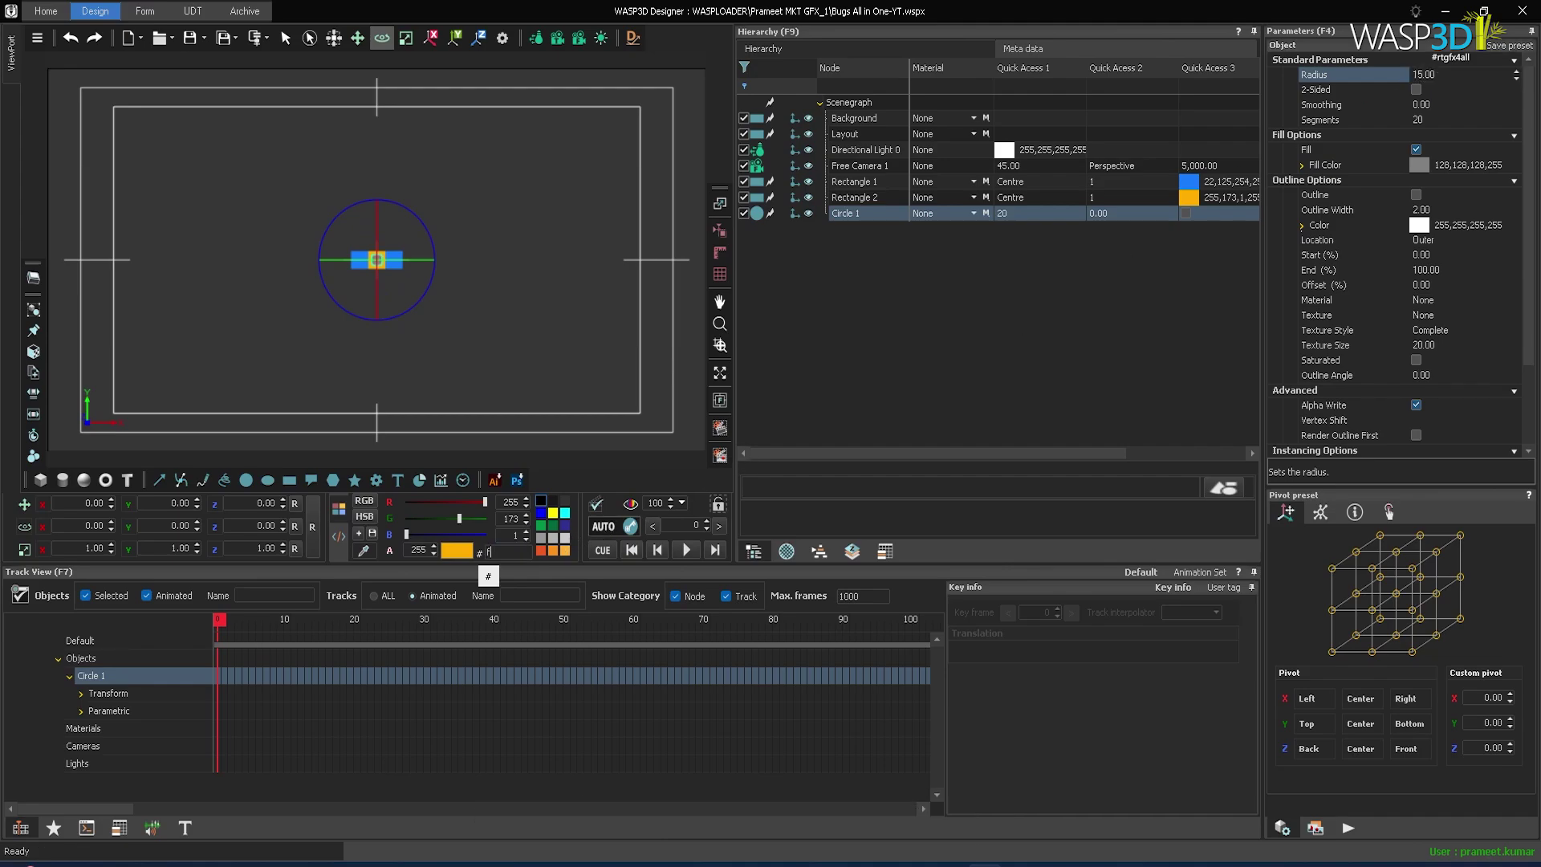
pyautogui.write('ffffff')
pyautogui.click(519, 331)
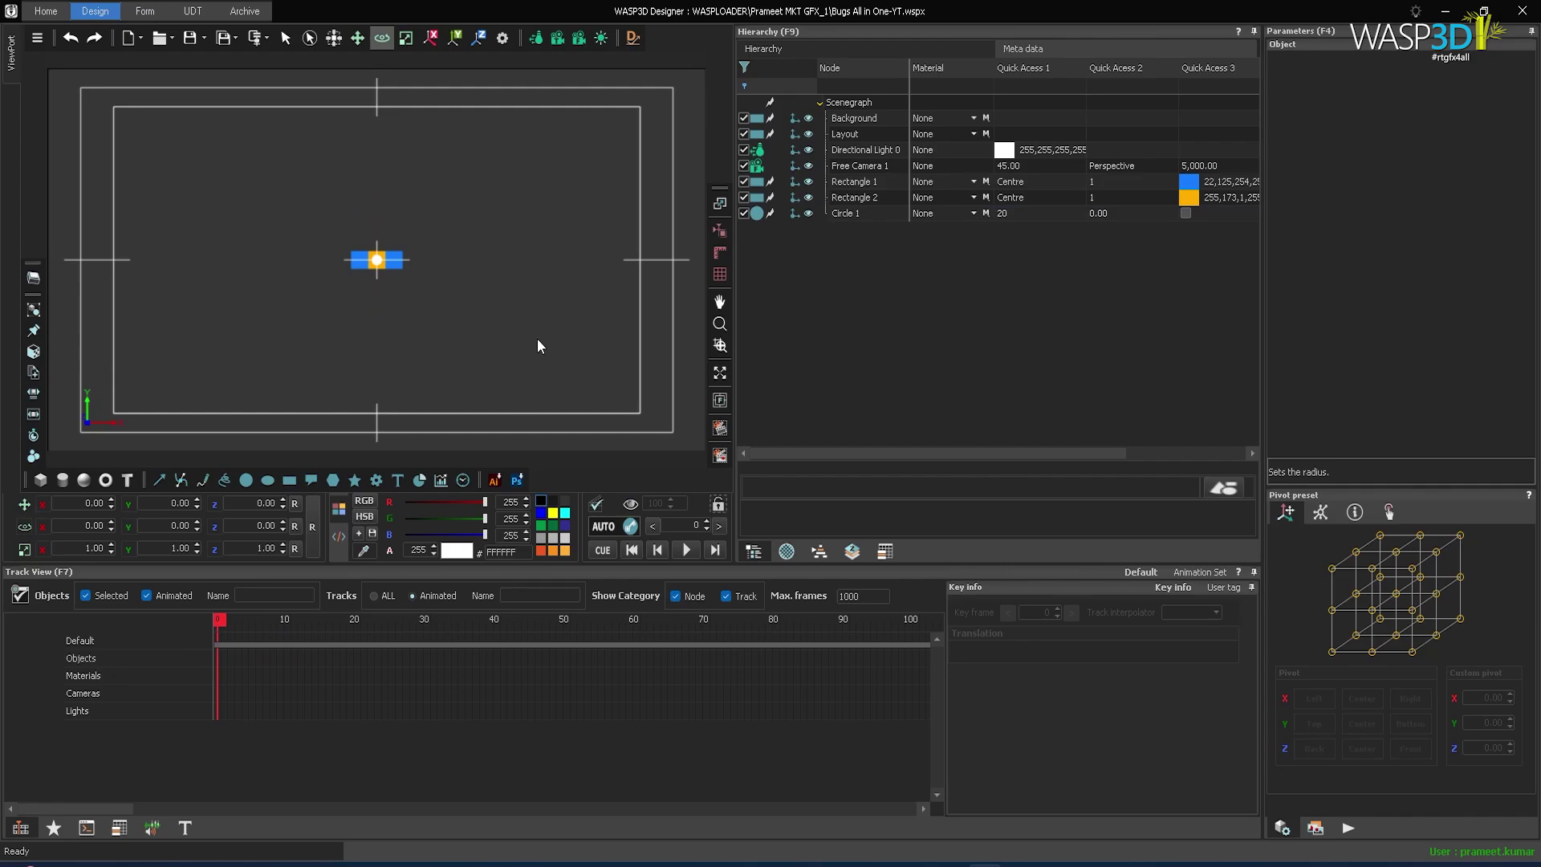
# Create a 3D text object that reads "LIVE"
pyautogui.click(121, 479)
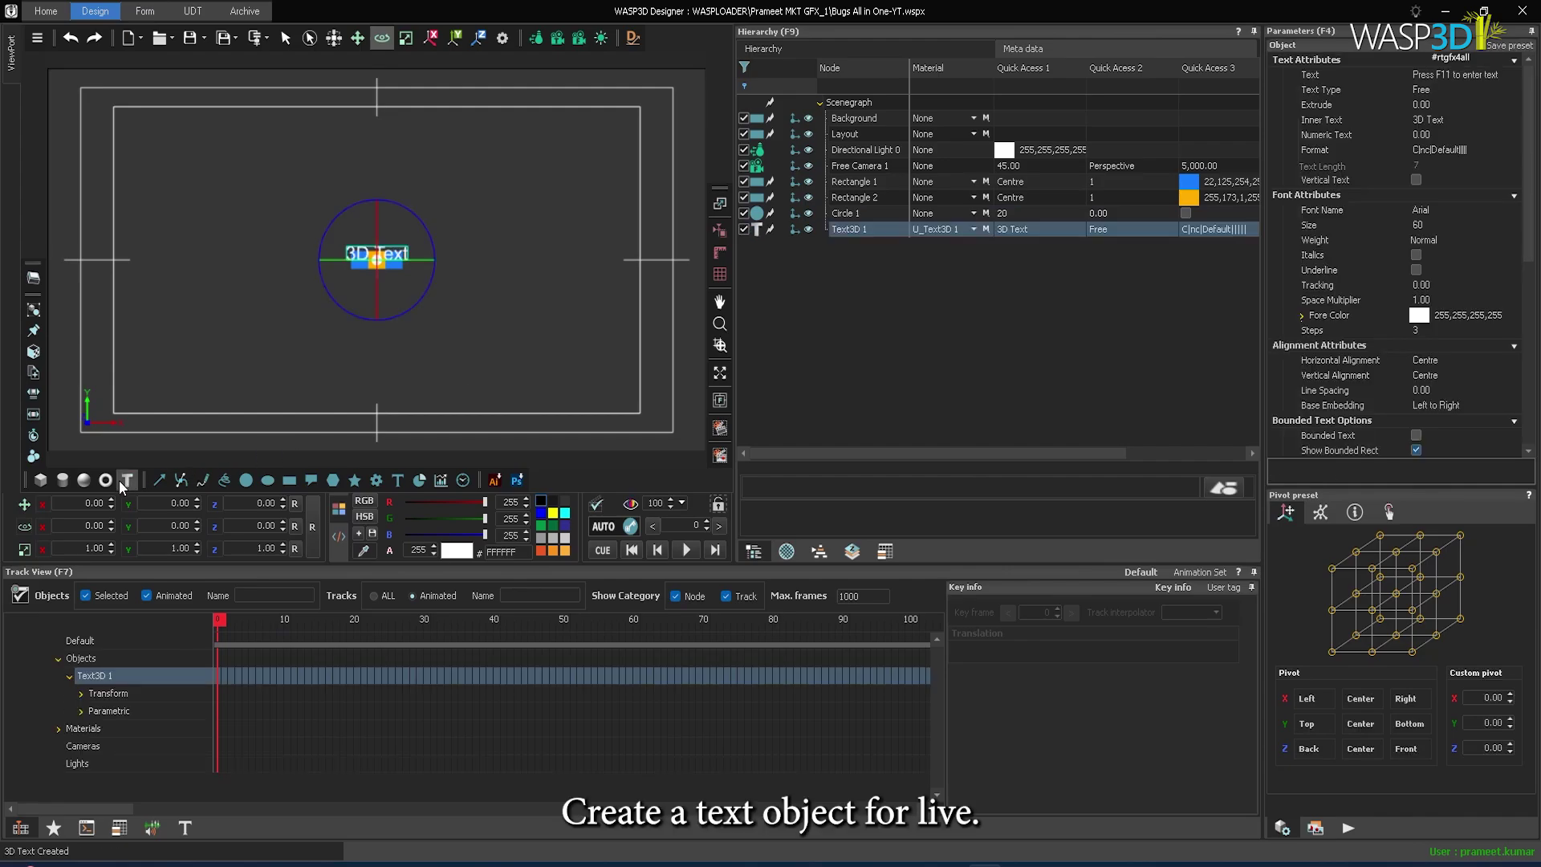
pyautogui.doubleClick(1035, 239)
pyautogui.write('LIVE')
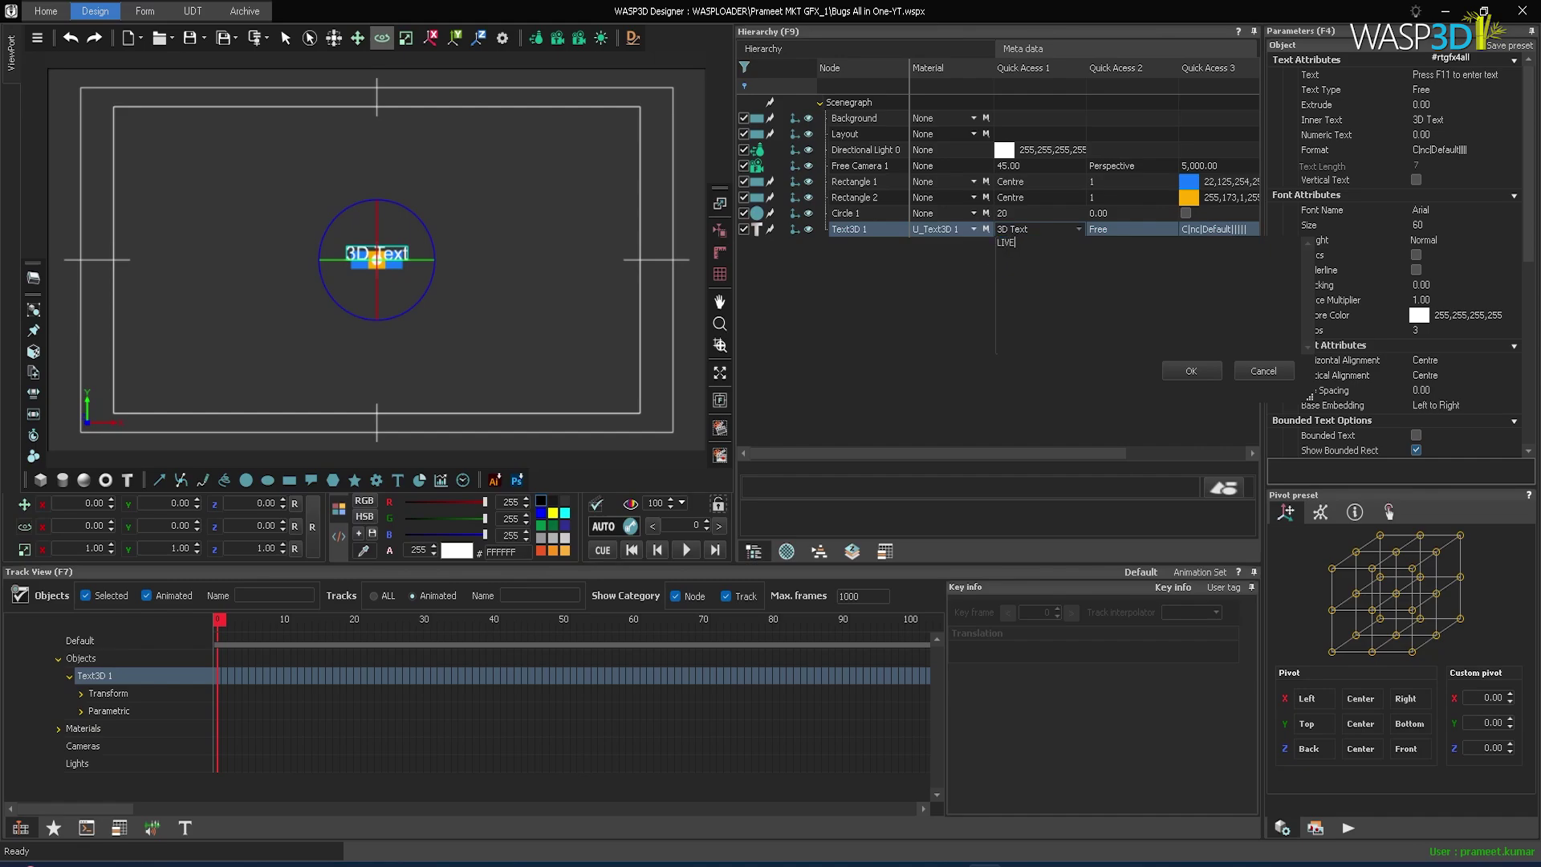
pyautogui.click(1218, 363)
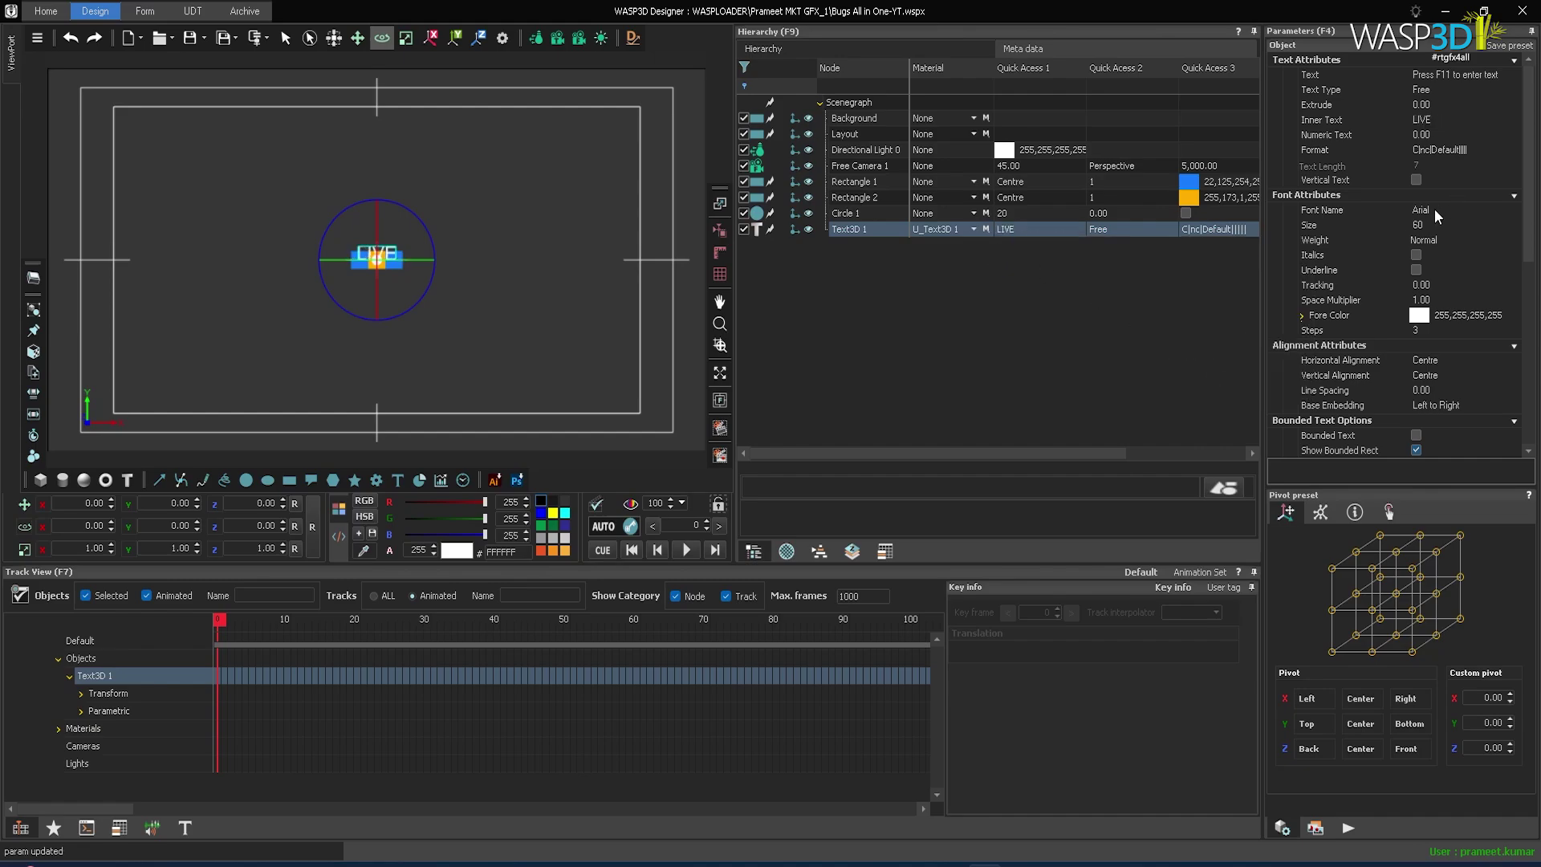
# Change the LIVE text's font to Bebas Neue and its weight to Bold
pyautogui.click(1431, 209)
pyautogui.click(1431, 208)
pyautogui.scroll(-1, 1535, 247)
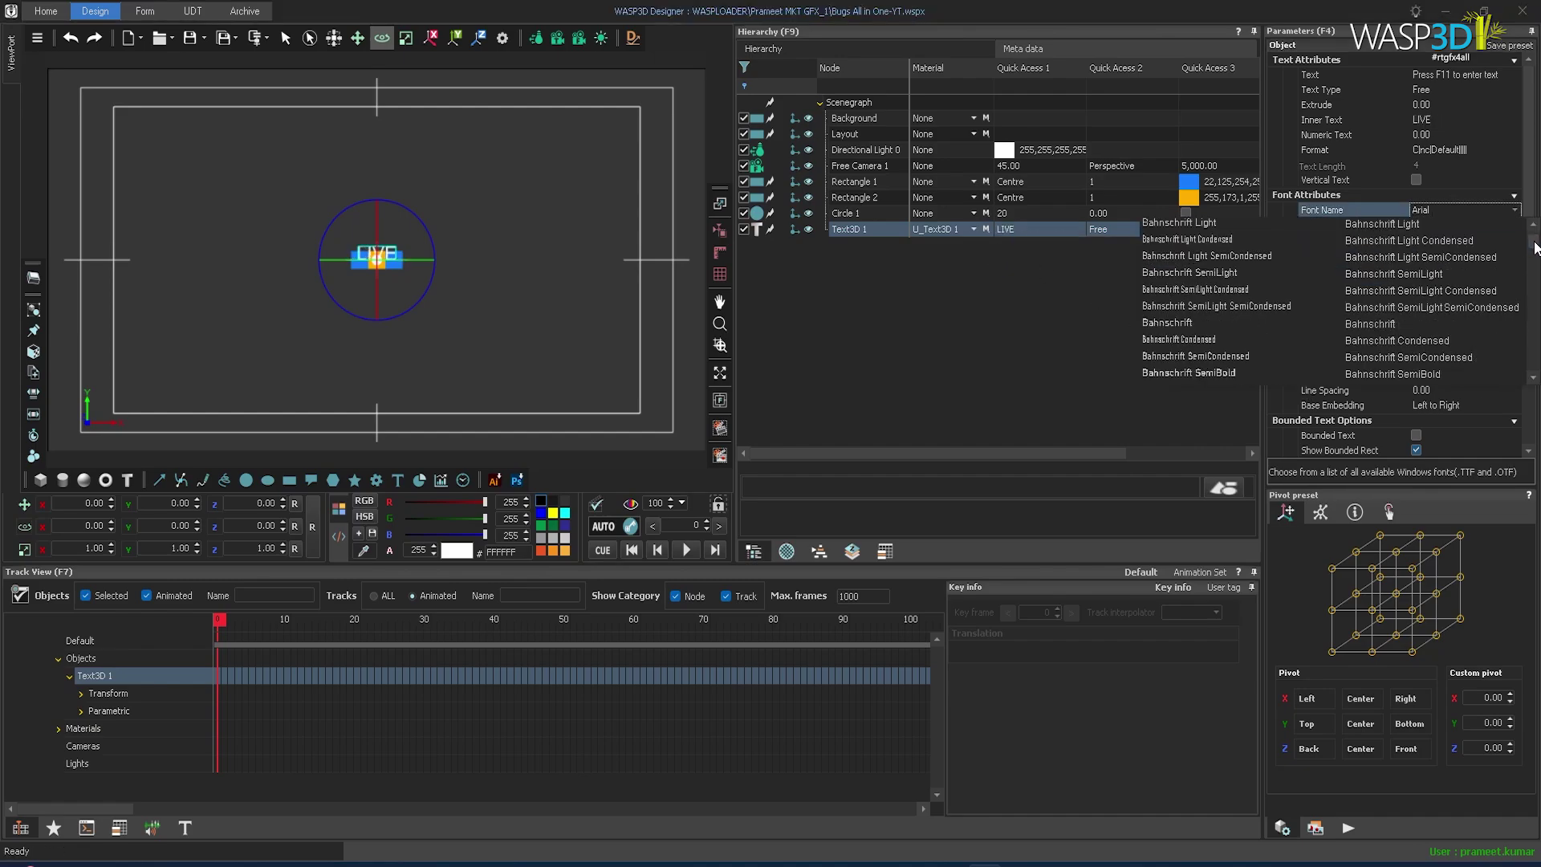
pyautogui.scroll(-5, 1535, 247)
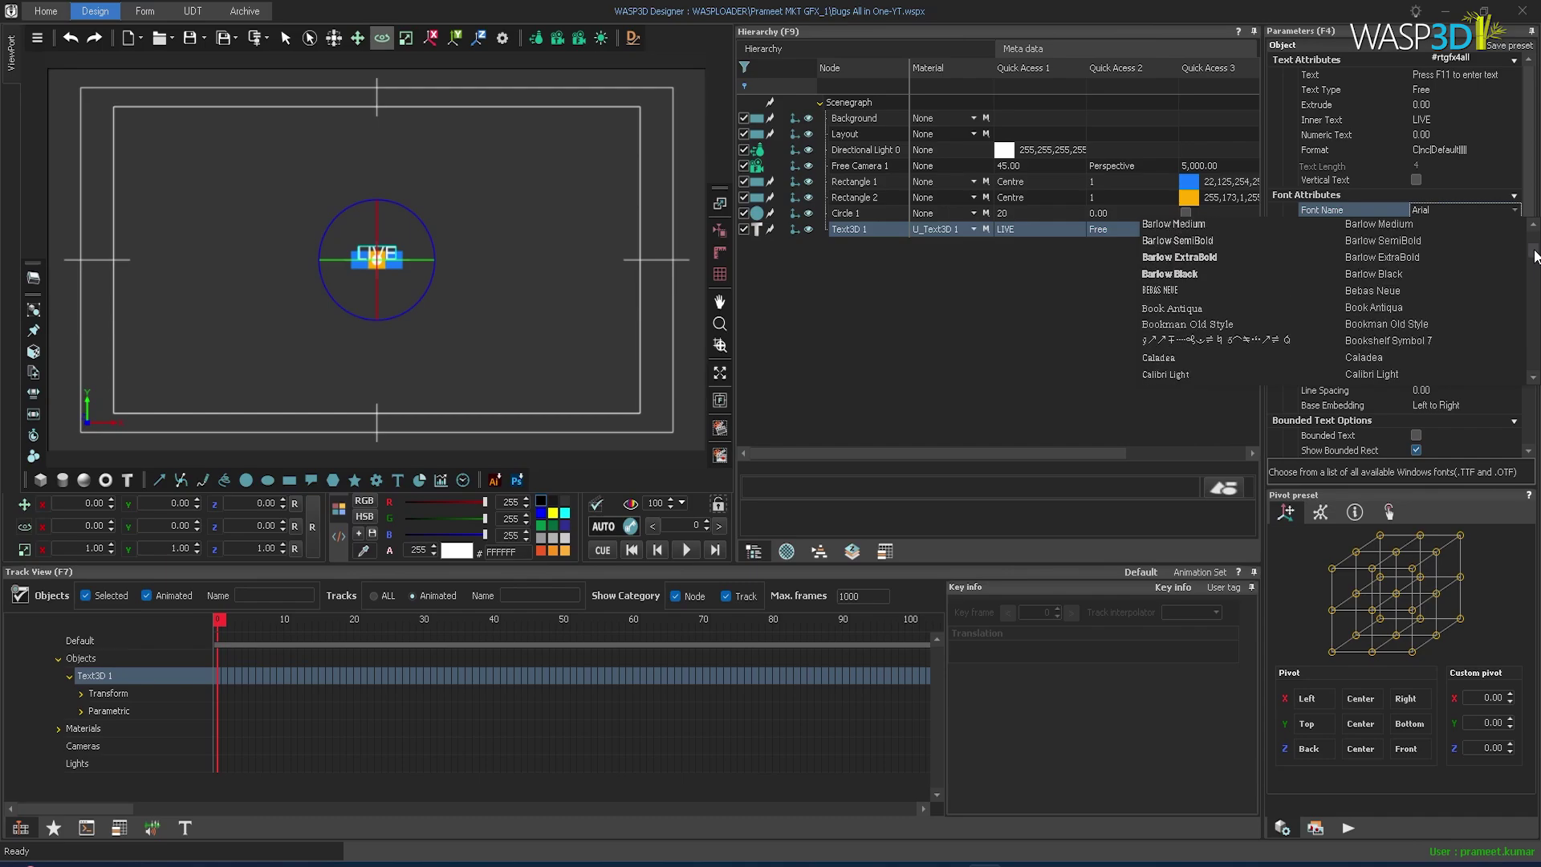
pyautogui.scroll(1, 1534, 255)
pyautogui.scroll(-2, 1534, 255)
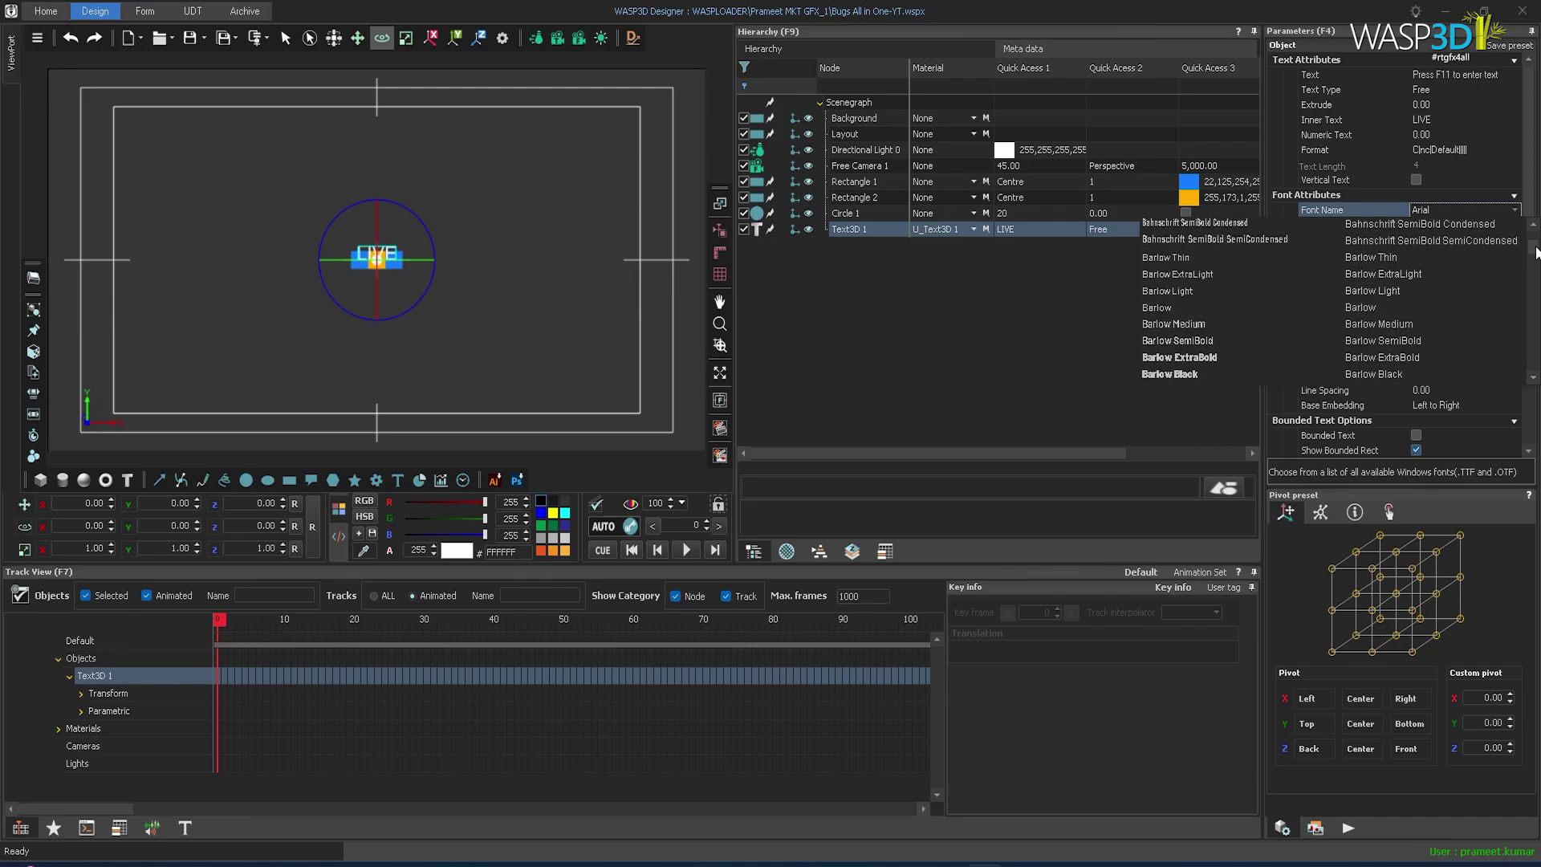
pyautogui.scroll(1, 1535, 255)
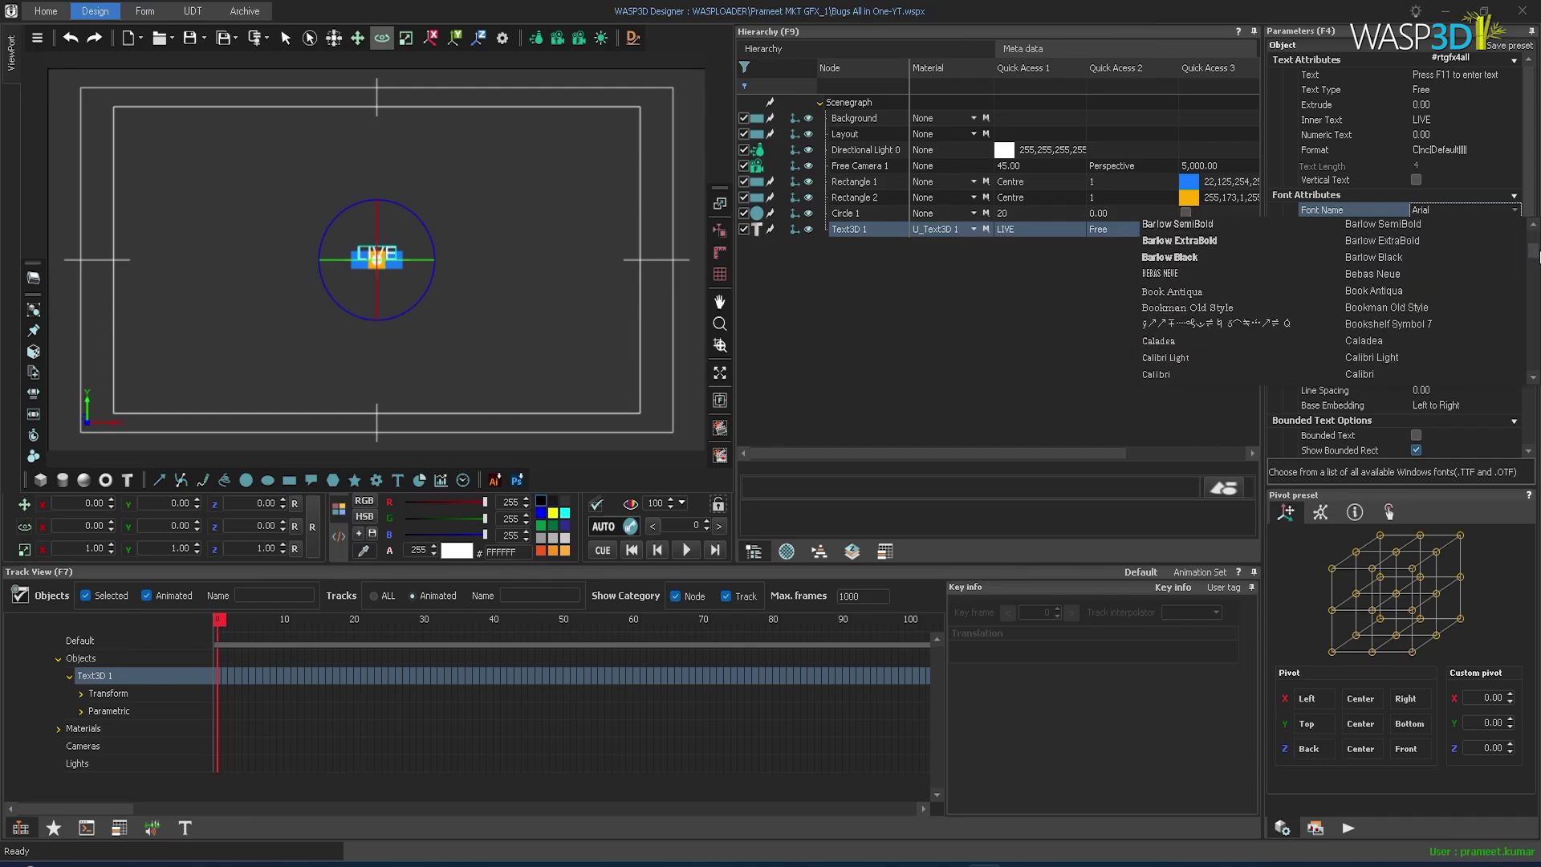
pyautogui.click(1159, 272)
pyautogui.click(1448, 239)
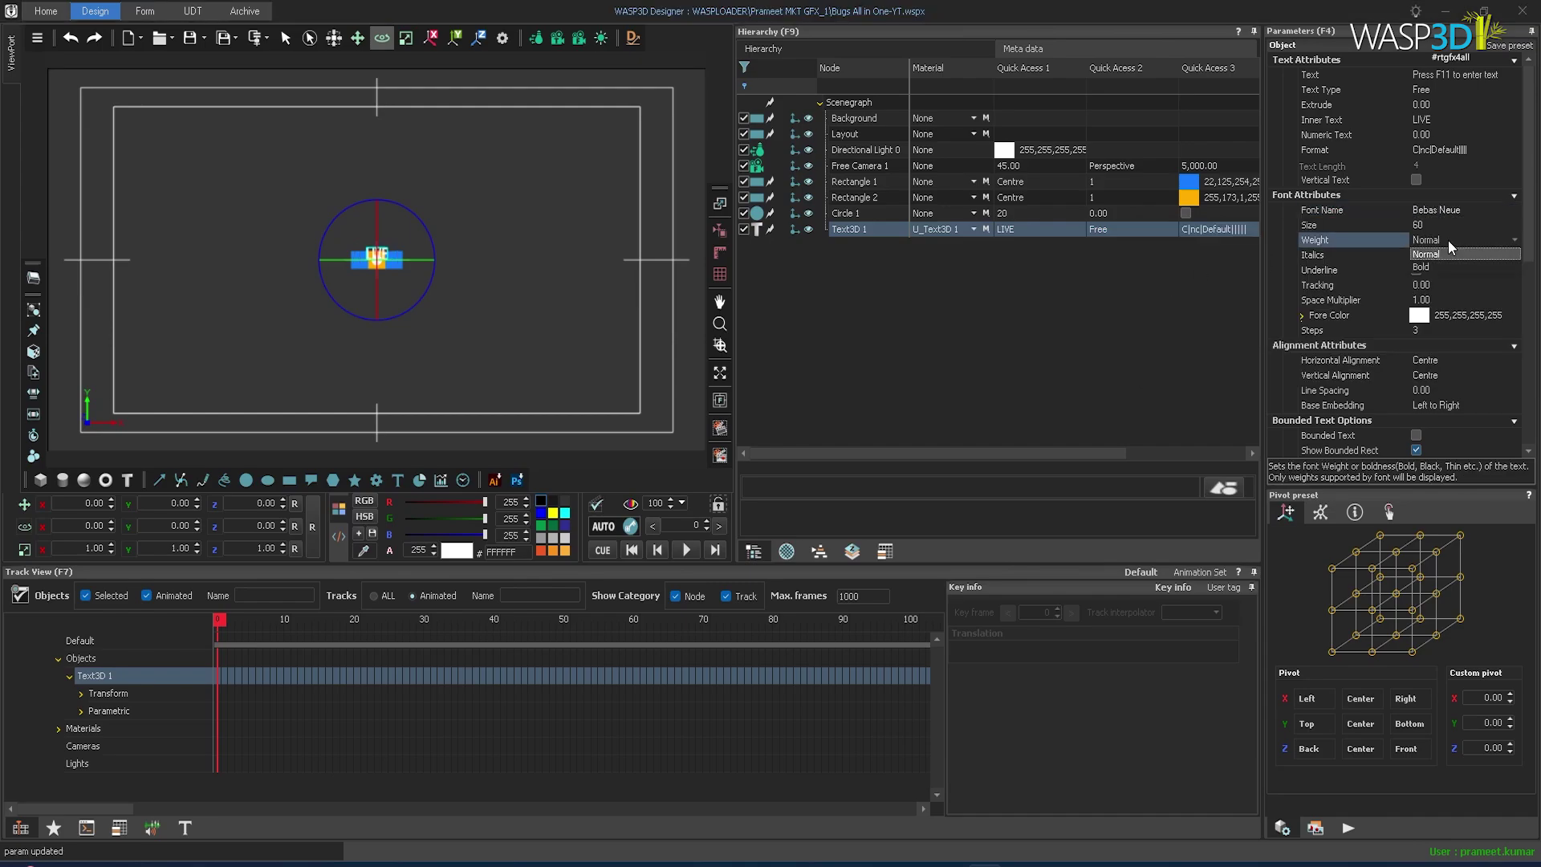
pyautogui.click(1428, 263)
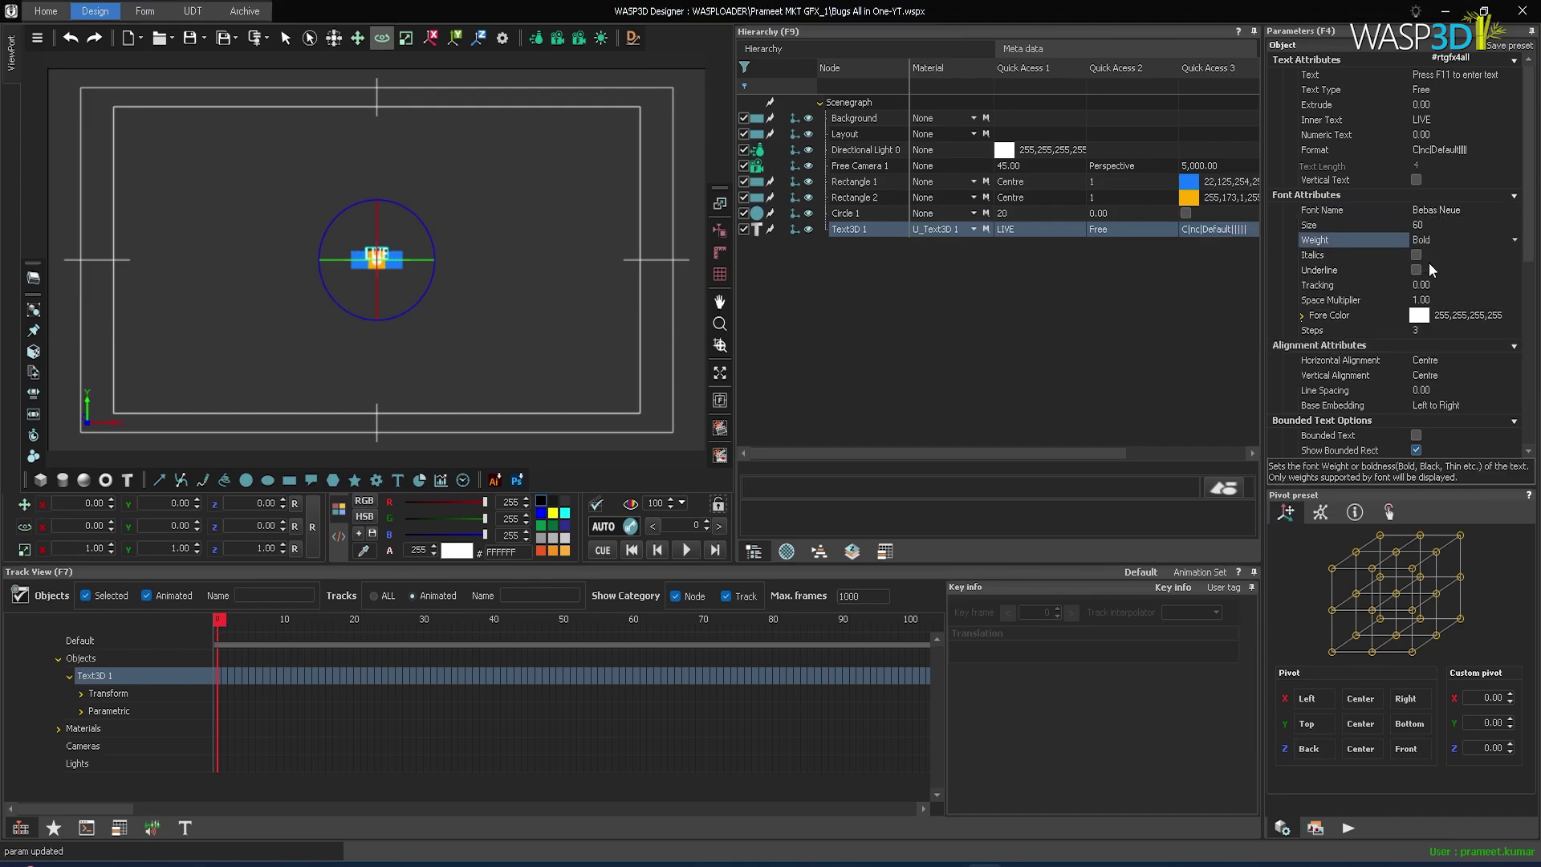
pyautogui.click(561, 365)
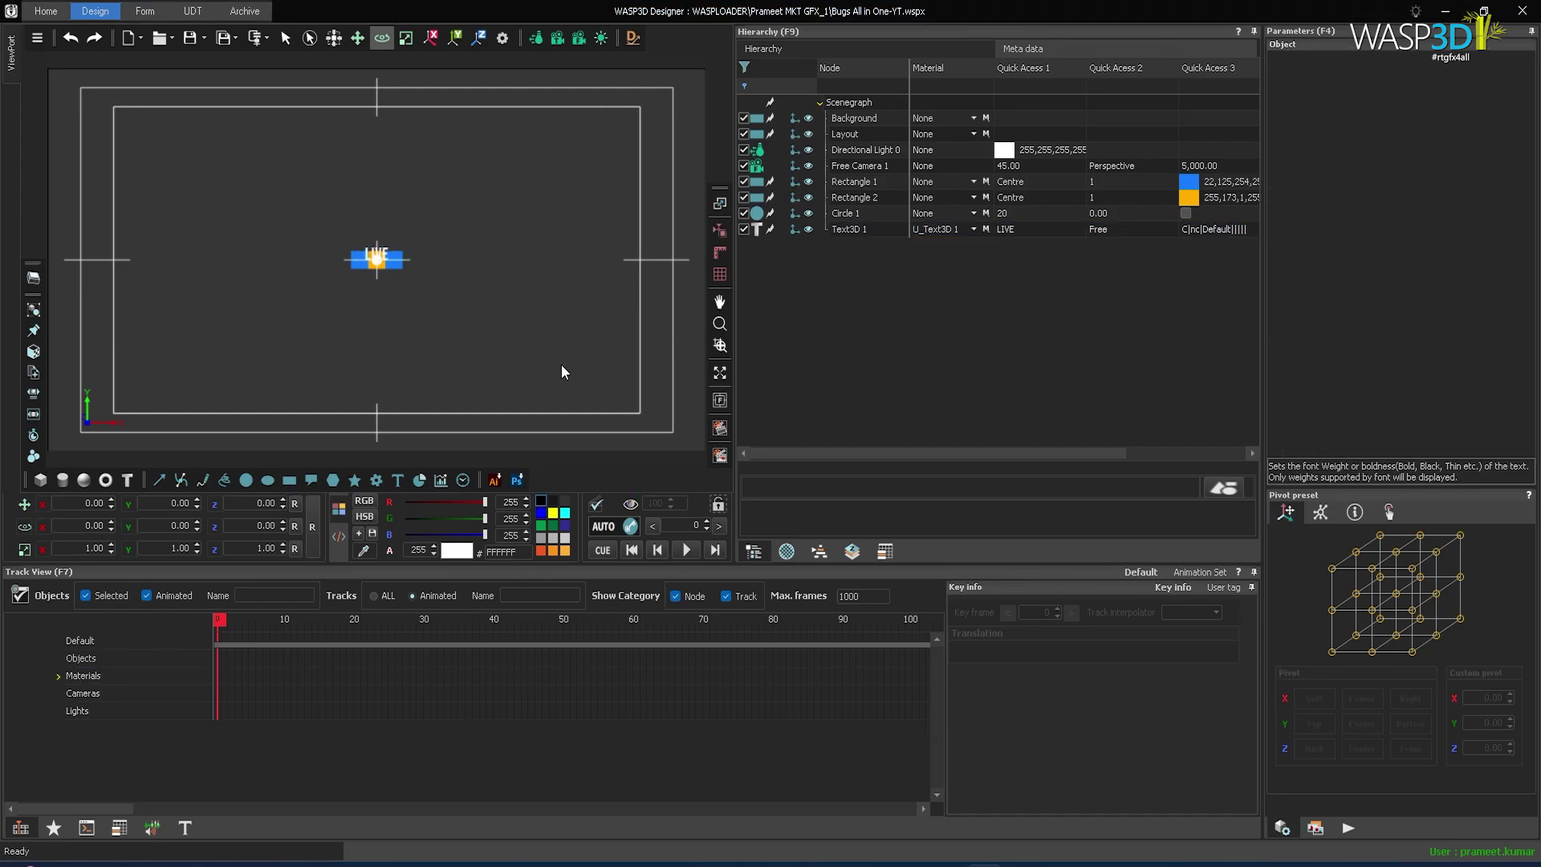
# Put Circle 1 into a new group and name the group "Blinker Circle"
pyautogui.click(848, 215)
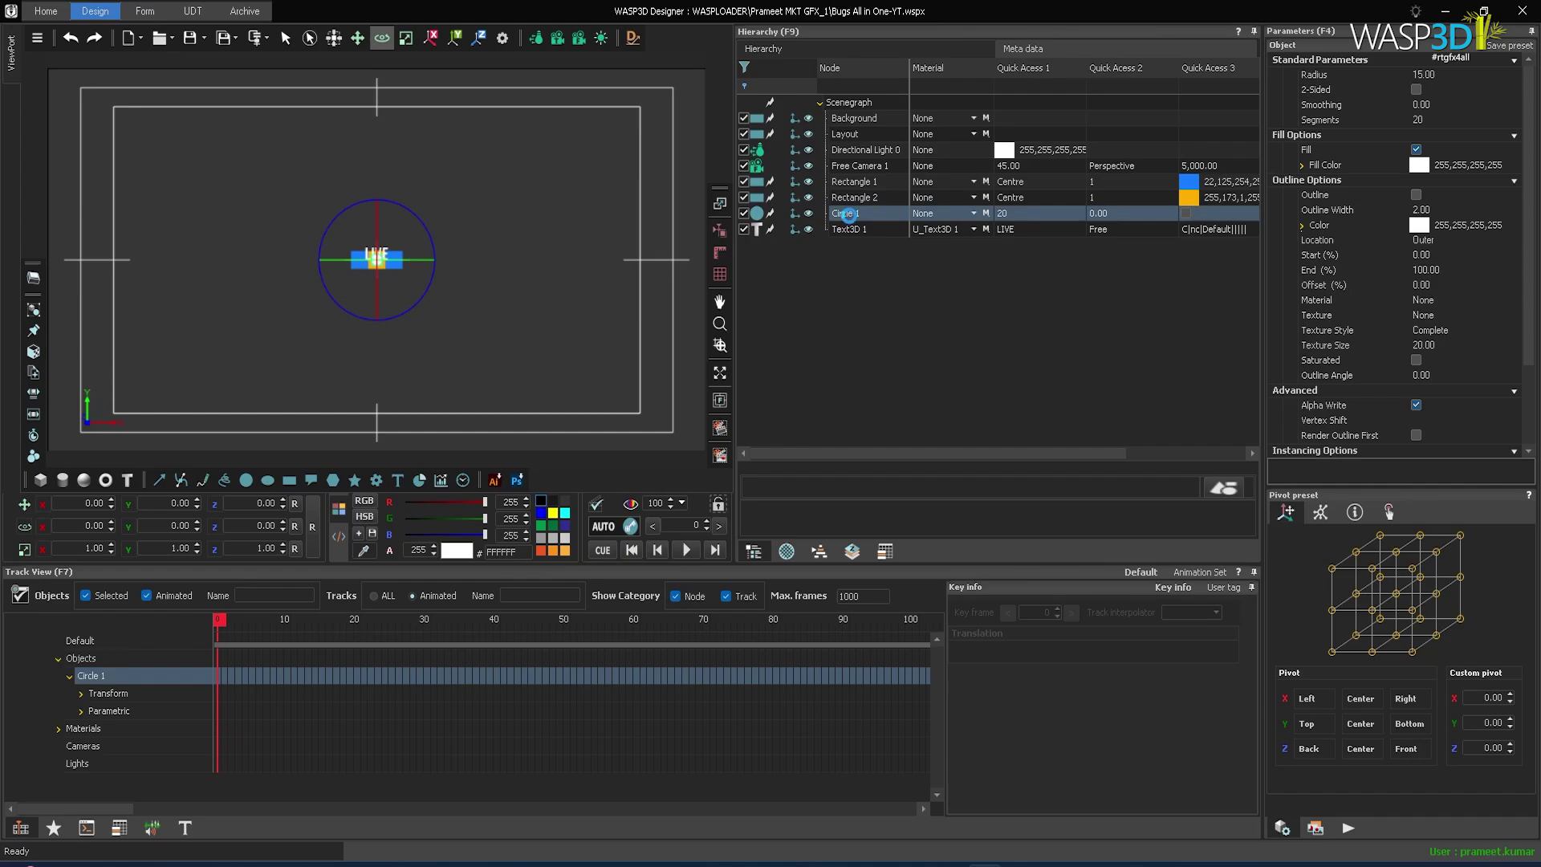
pyautogui.hotkey('ctrl', 'g')
pyautogui.click(24, 504)
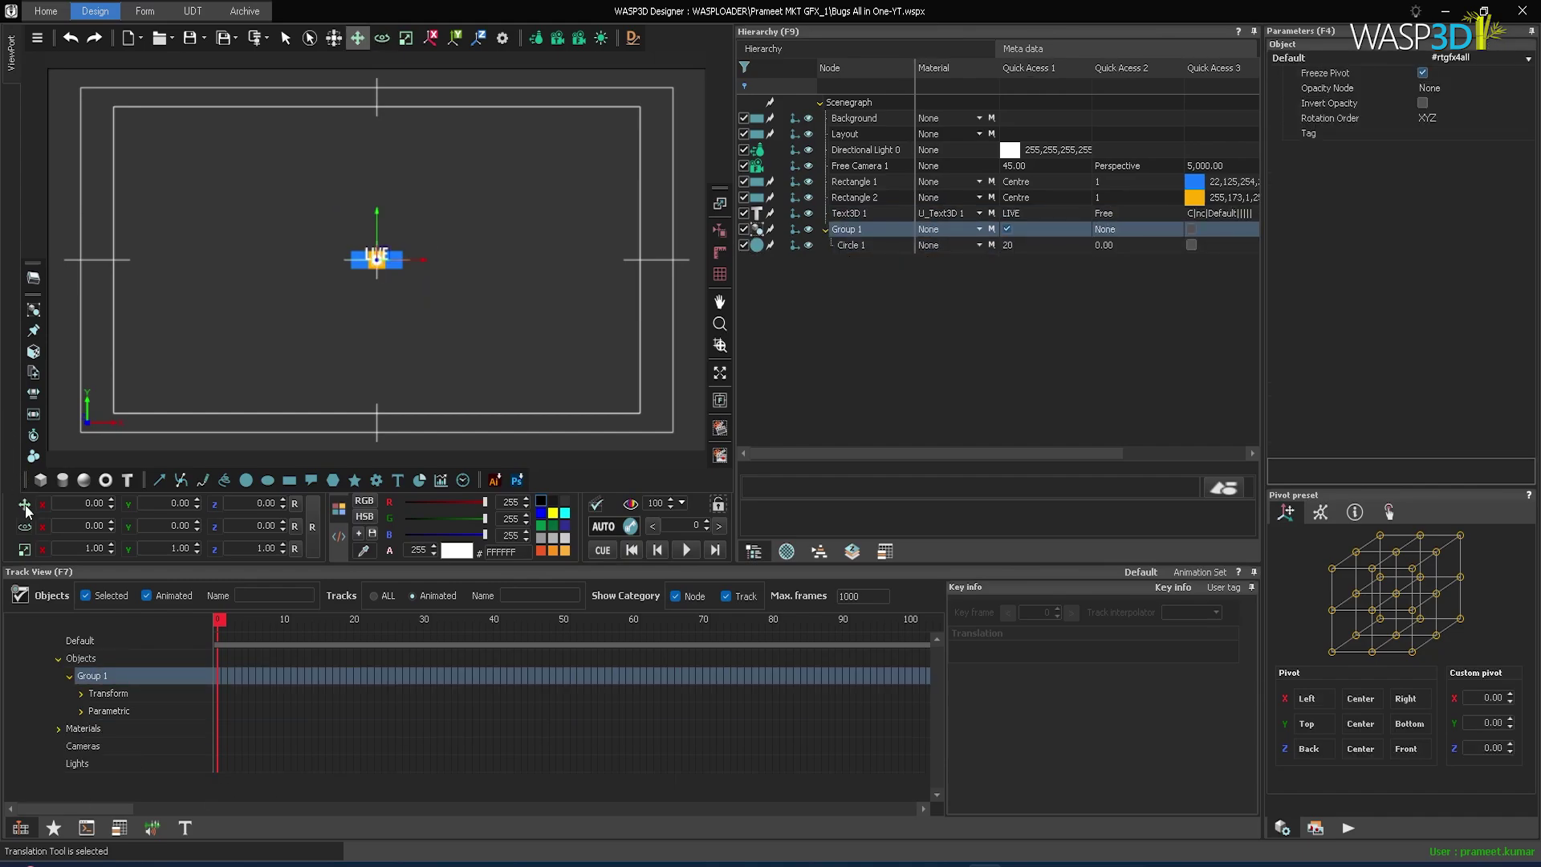
pyautogui.doubleClick(855, 228)
pyautogui.write('Bli')
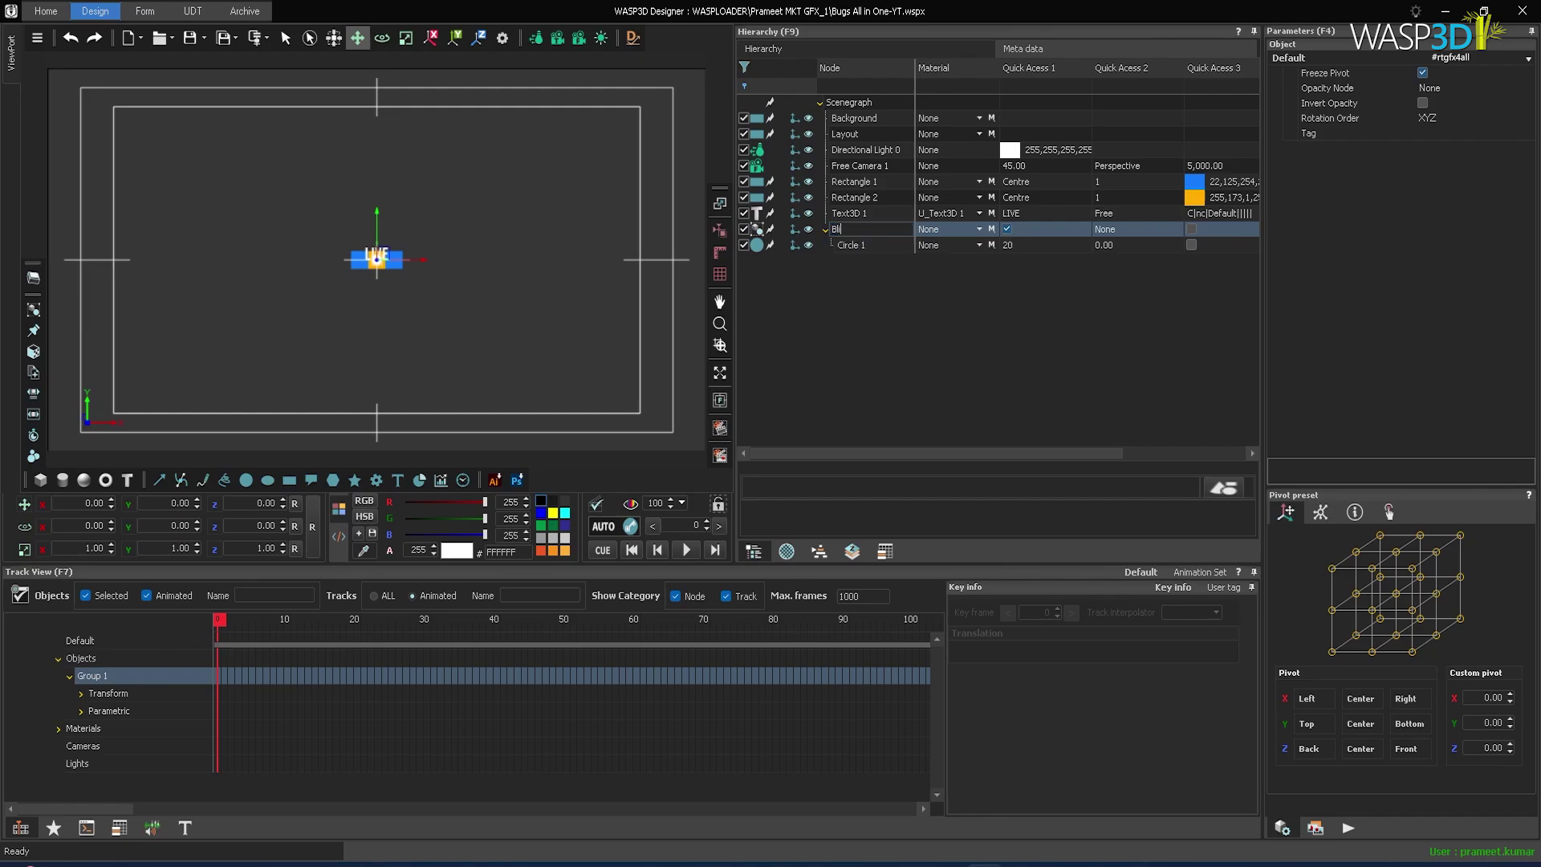
pyautogui.write('nker Circle')
pyautogui.press('Return')
# Put the 3D text object into a new group and name the group "LIVE Text"
pyautogui.click(864, 214)
pyautogui.hotkey('ctrl', 'g')
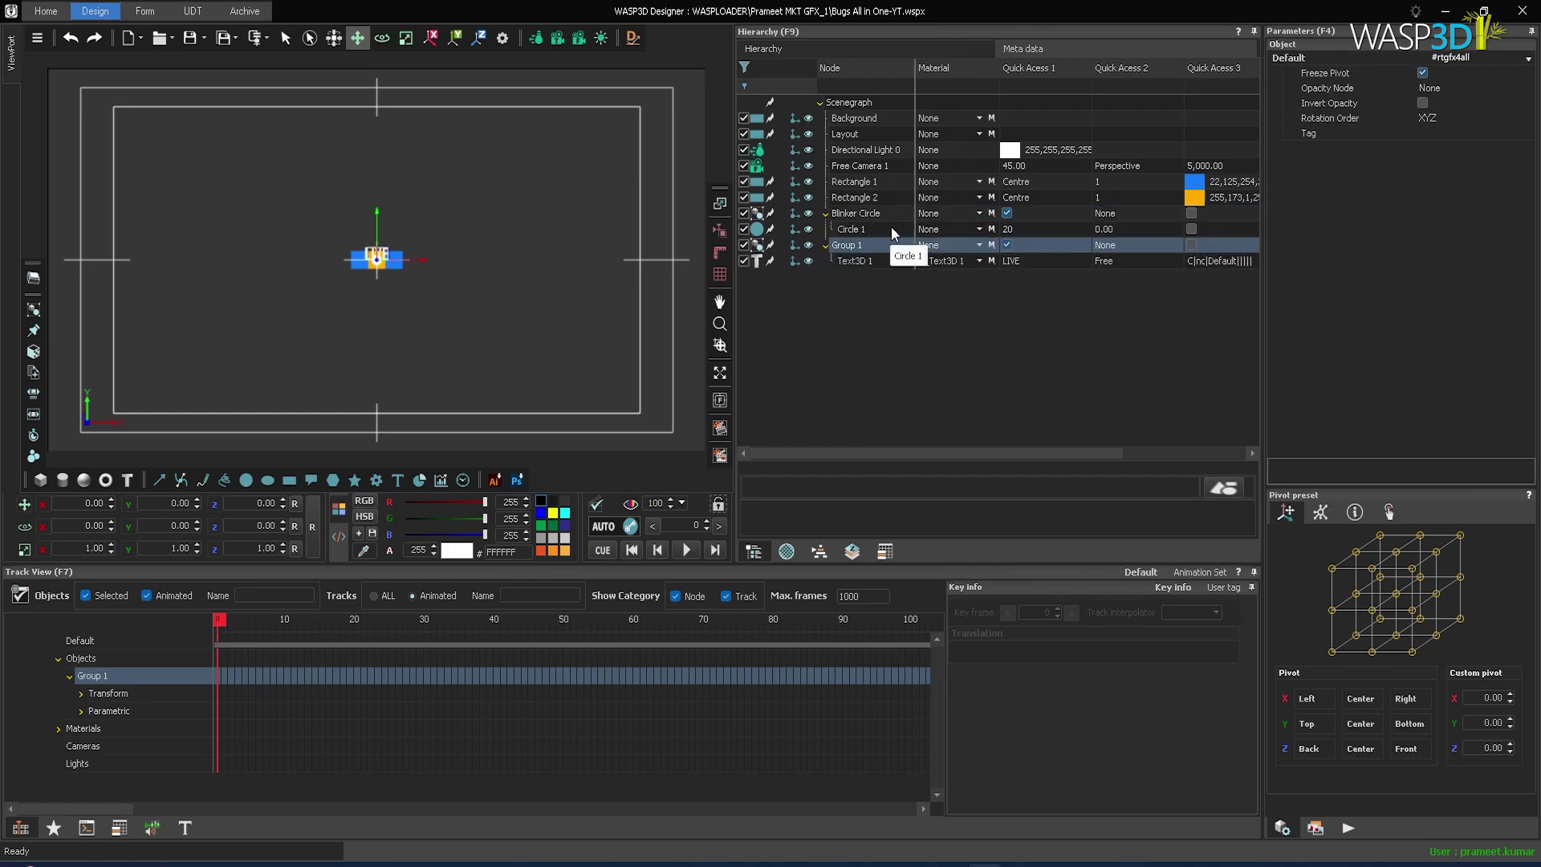
pyautogui.doubleClick(855, 243)
pyautogui.write('LIVE Text')
pyautogui.press('Return')
# Group Rectangle 2 with the Blinker Circle group and name the new group "Blinker group"
pyautogui.click(875, 210)
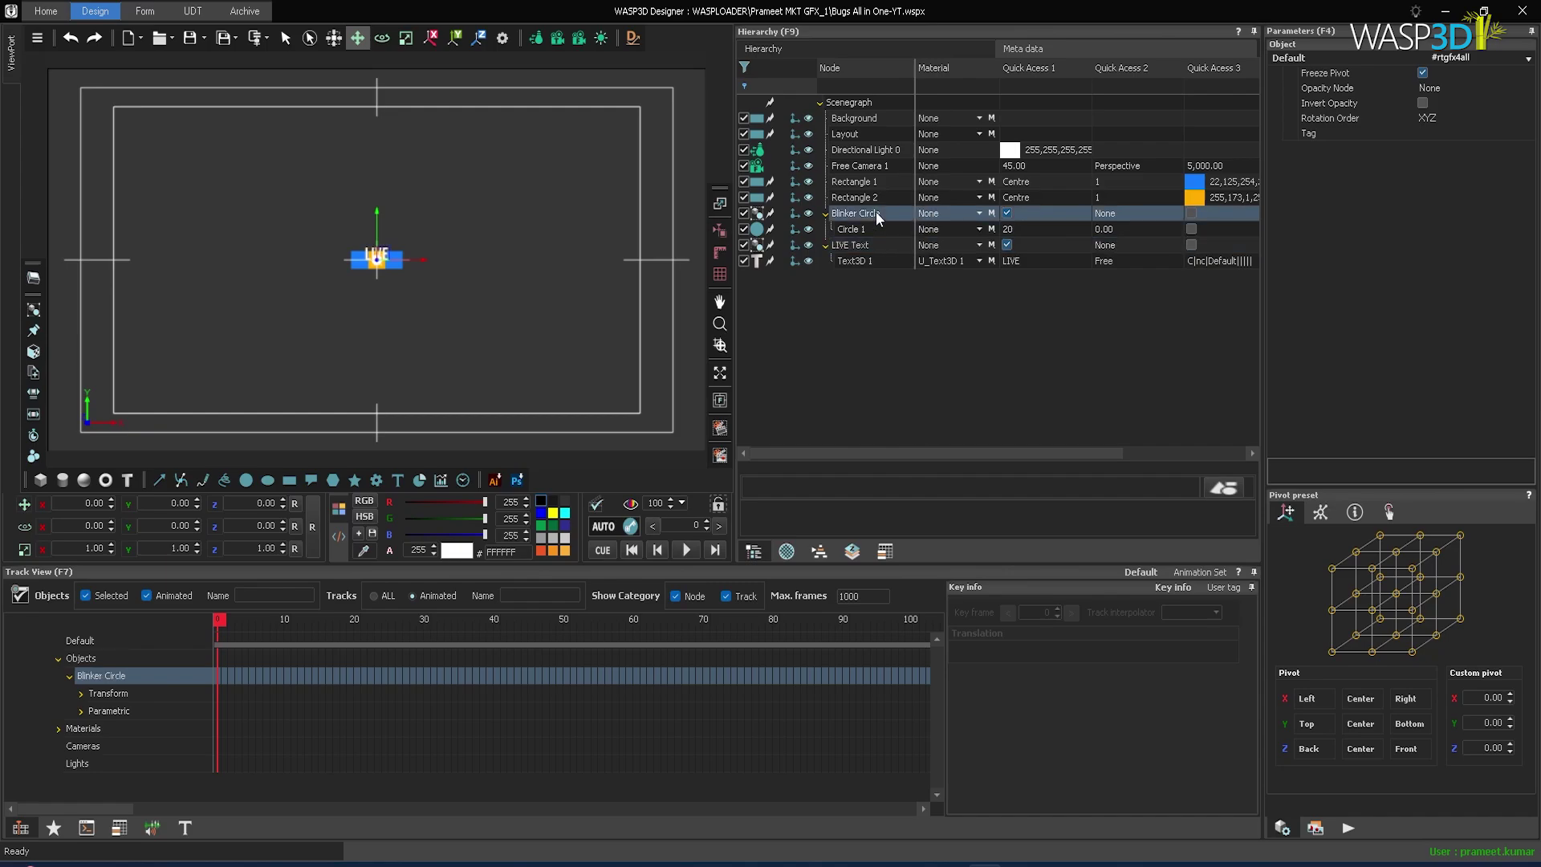
pyautogui.keyDown('ctrl'); pyautogui.click(882, 199); pyautogui.keyUp('ctrl')
pyautogui.hotkey('ctrl', 'g')
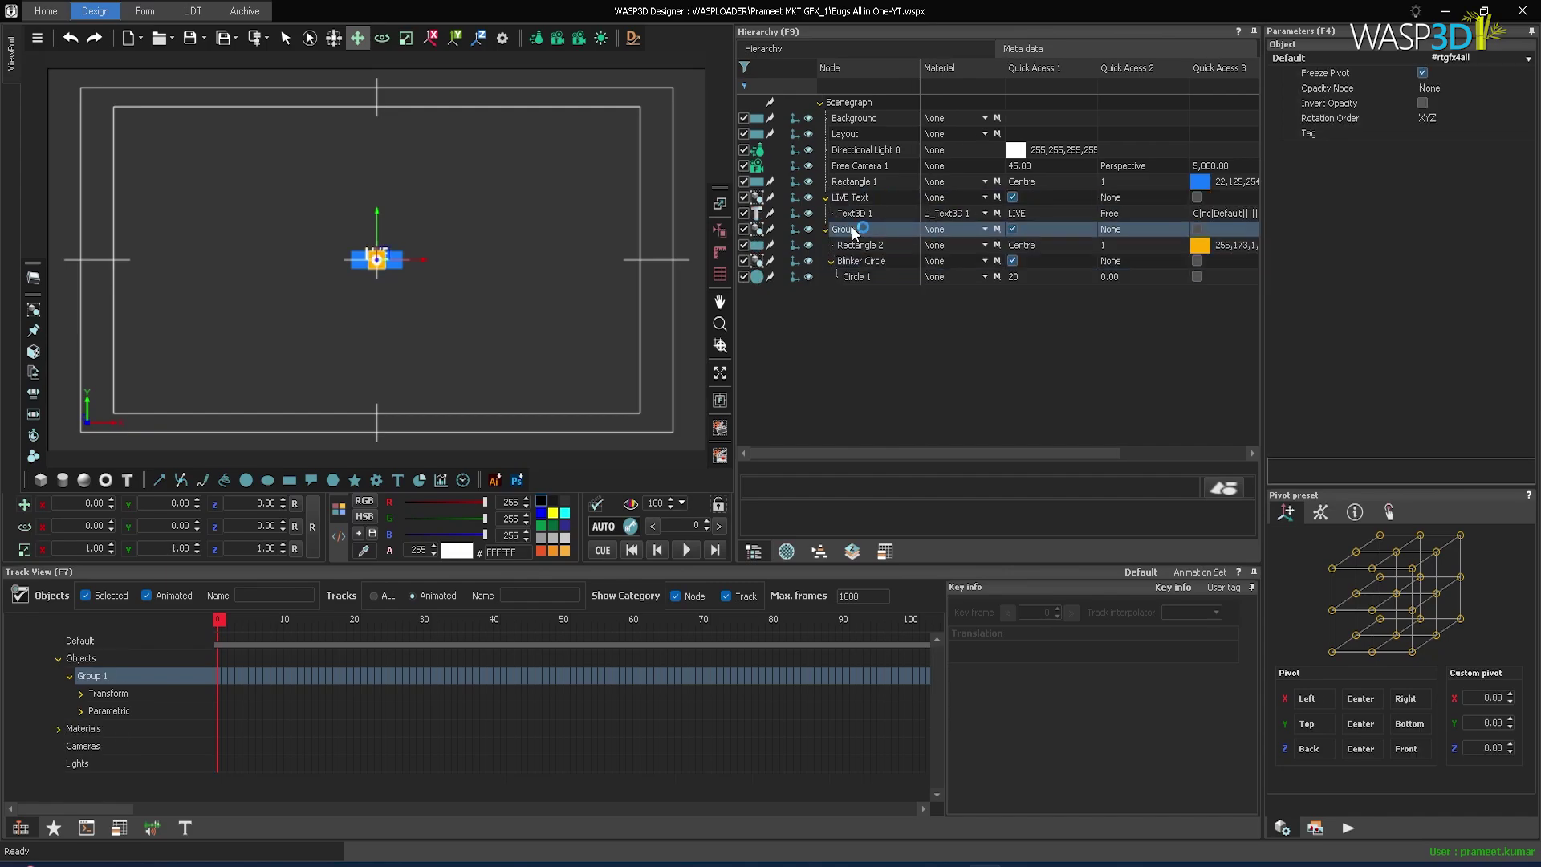
pyautogui.doubleClick(846, 230)
pyautogui.write('Blinker group')
pyautogui.press('Return')
# Rename Rectangle 1 as "Blue Band" and Rectangle 2 as "Yellow Band"
pyautogui.click(879, 182)
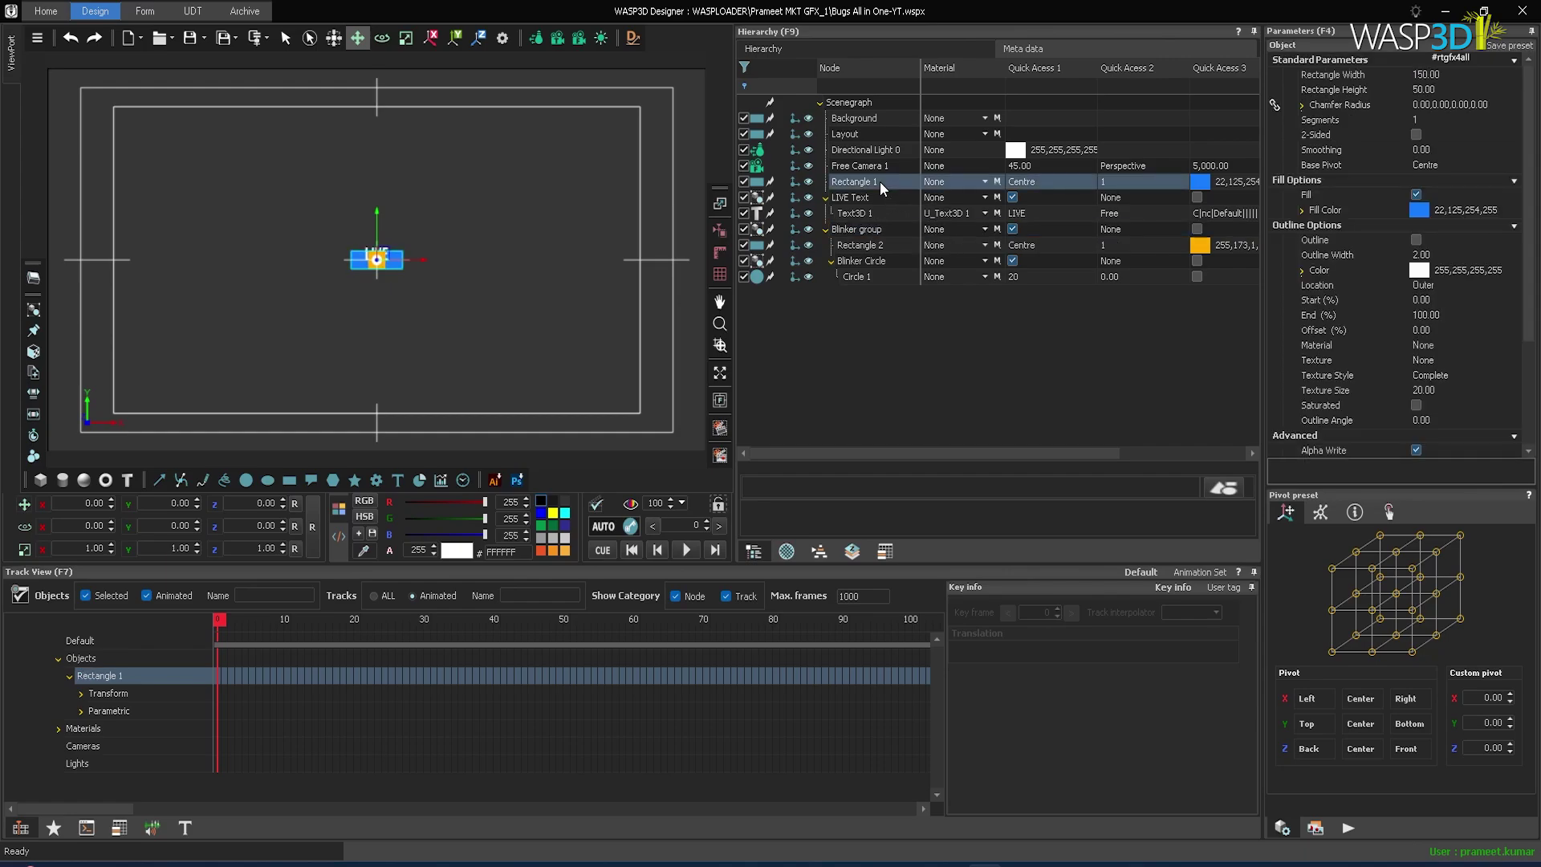
pyautogui.click(880, 181)
pyautogui.write('Blue Band')
pyautogui.press('Return')
pyautogui.click(859, 244)
pyautogui.click(859, 244)
pyautogui.write('Yel')
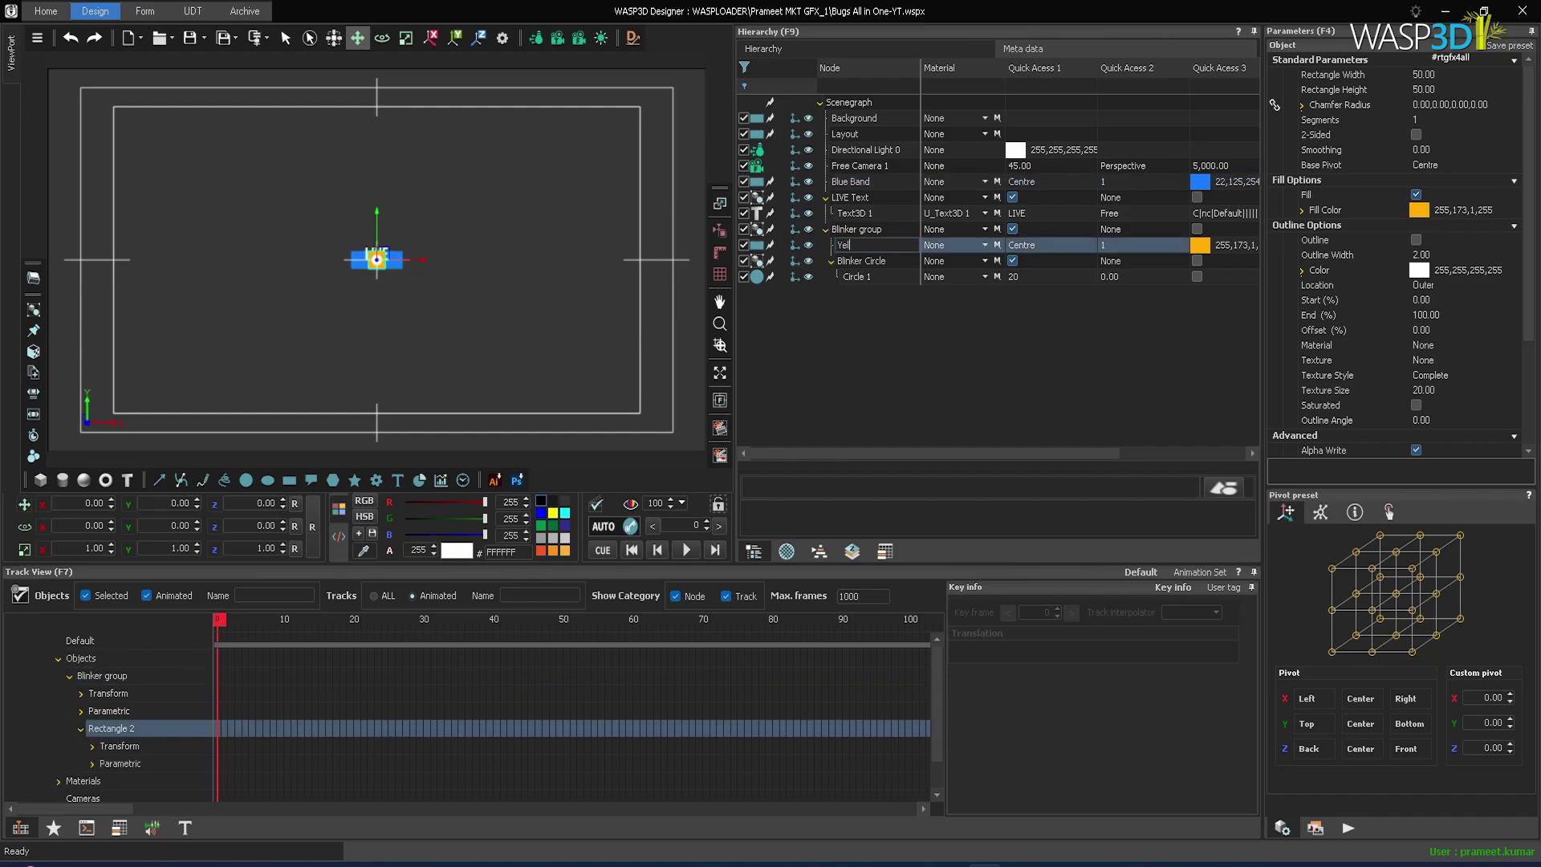
pyautogui.write('low Band')
pyautogui.press('Return')
# Set the LIVE Text group's Y position to -15
pyautogui.click(866, 199)
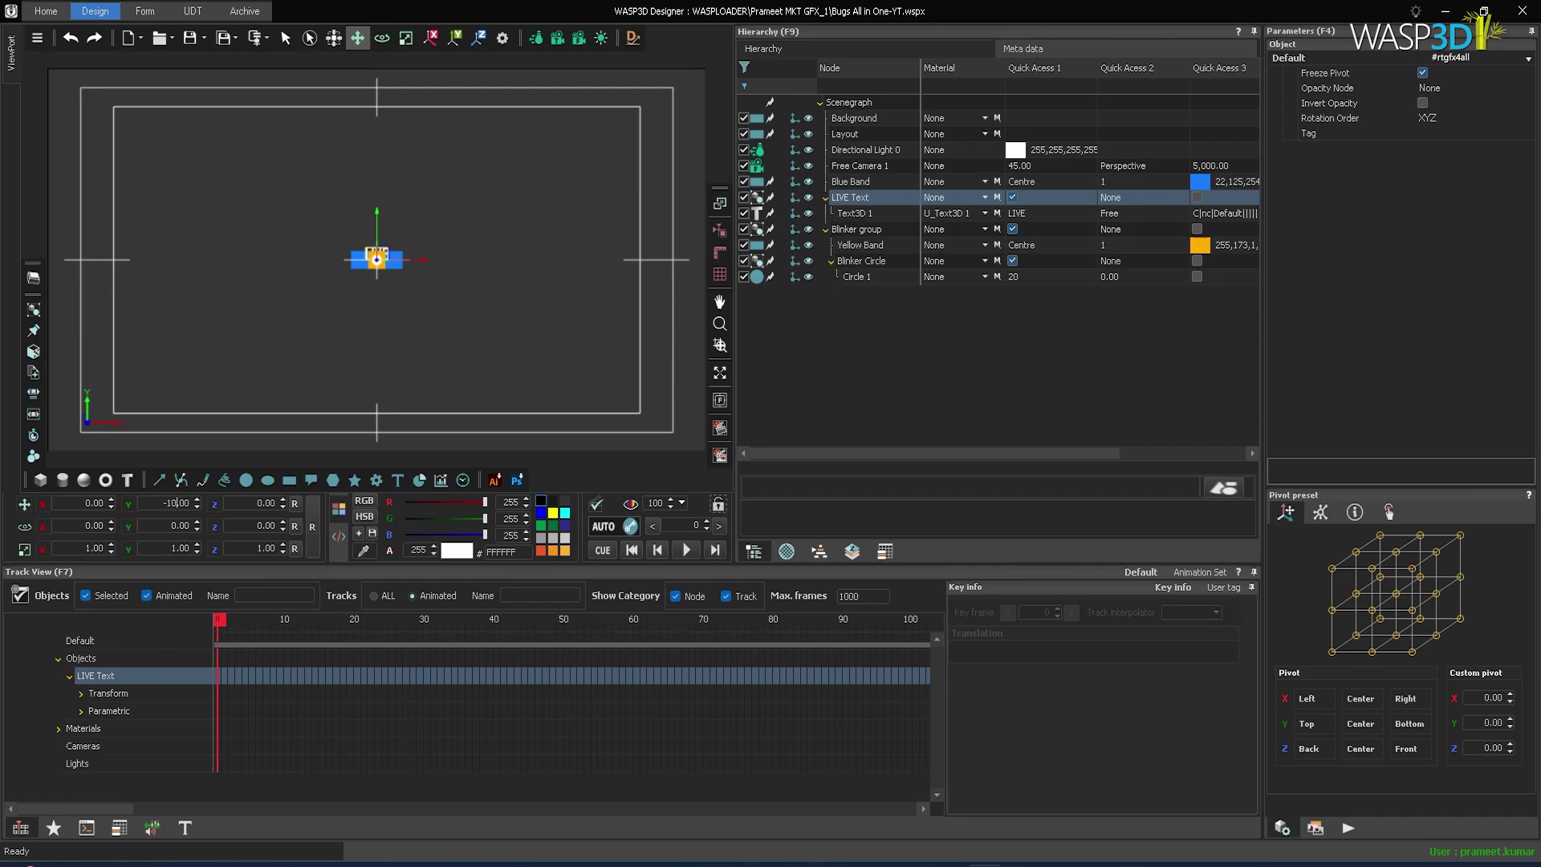
pyautogui.press('BackSpace')
pyautogui.write('5')
# Assign Blue Band as the opacity node of the LIVE Text group
pyautogui.click(1125, 196)
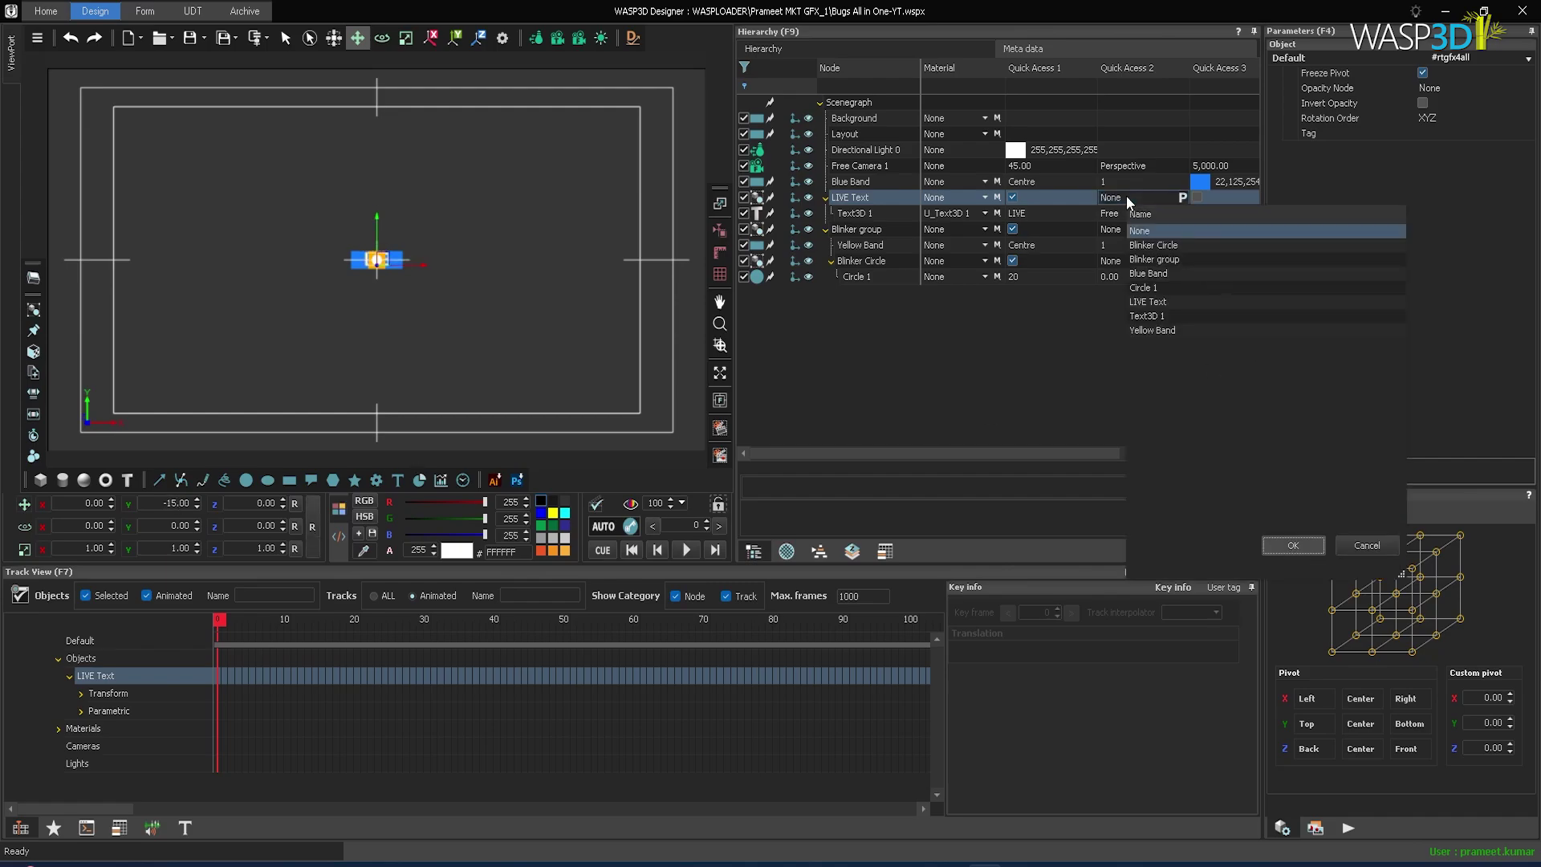
pyautogui.click(1169, 276)
pyautogui.click(1294, 545)
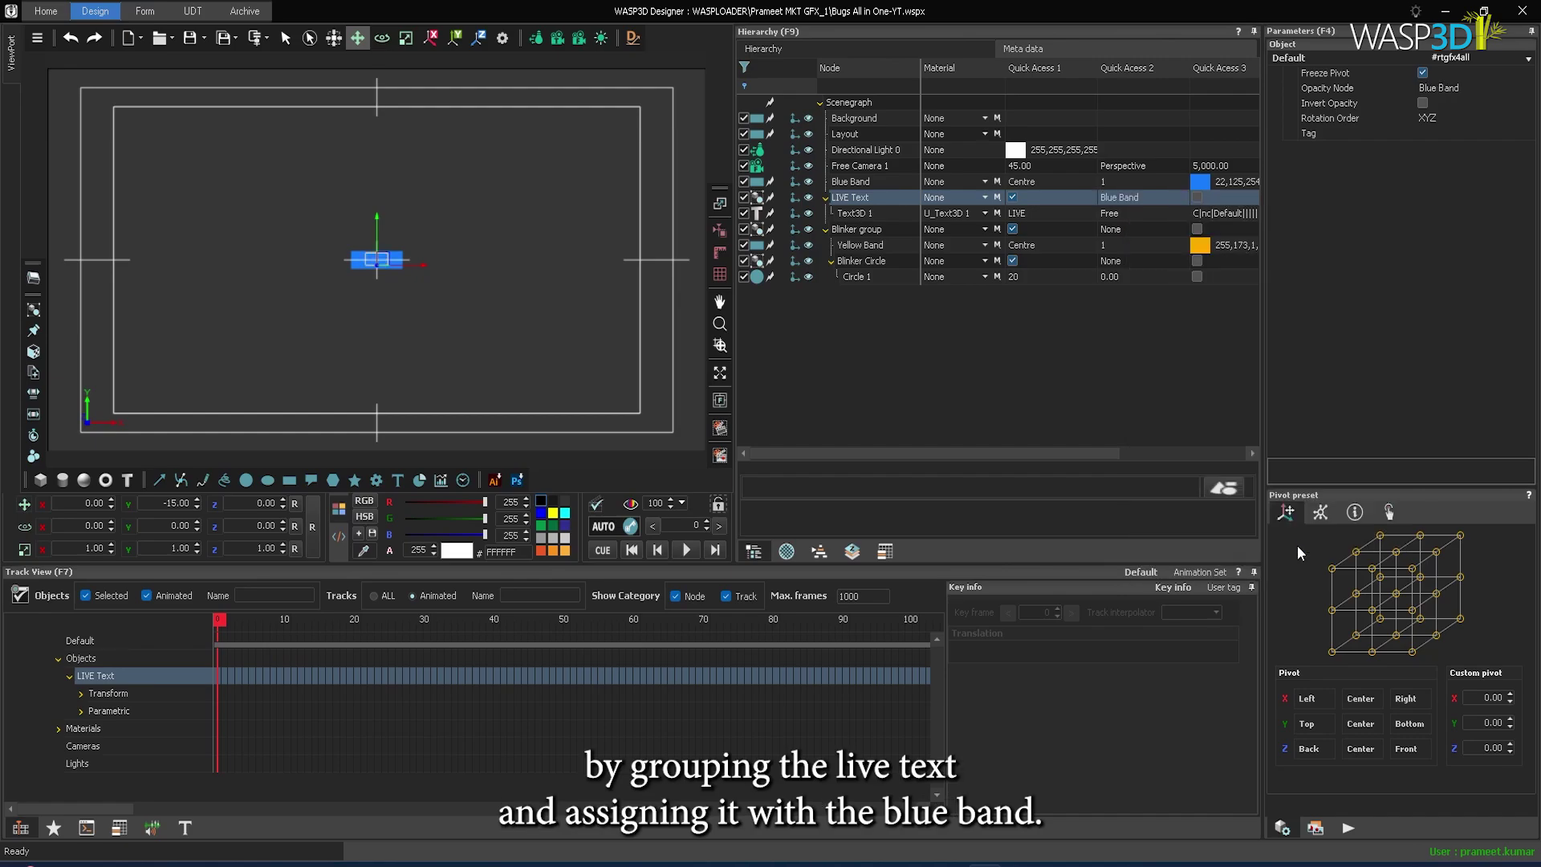
# Set the LIVE Text group's Z position to -1 and assign Blue Band as the Blinker group's opacity node
pyautogui.click(282, 506)
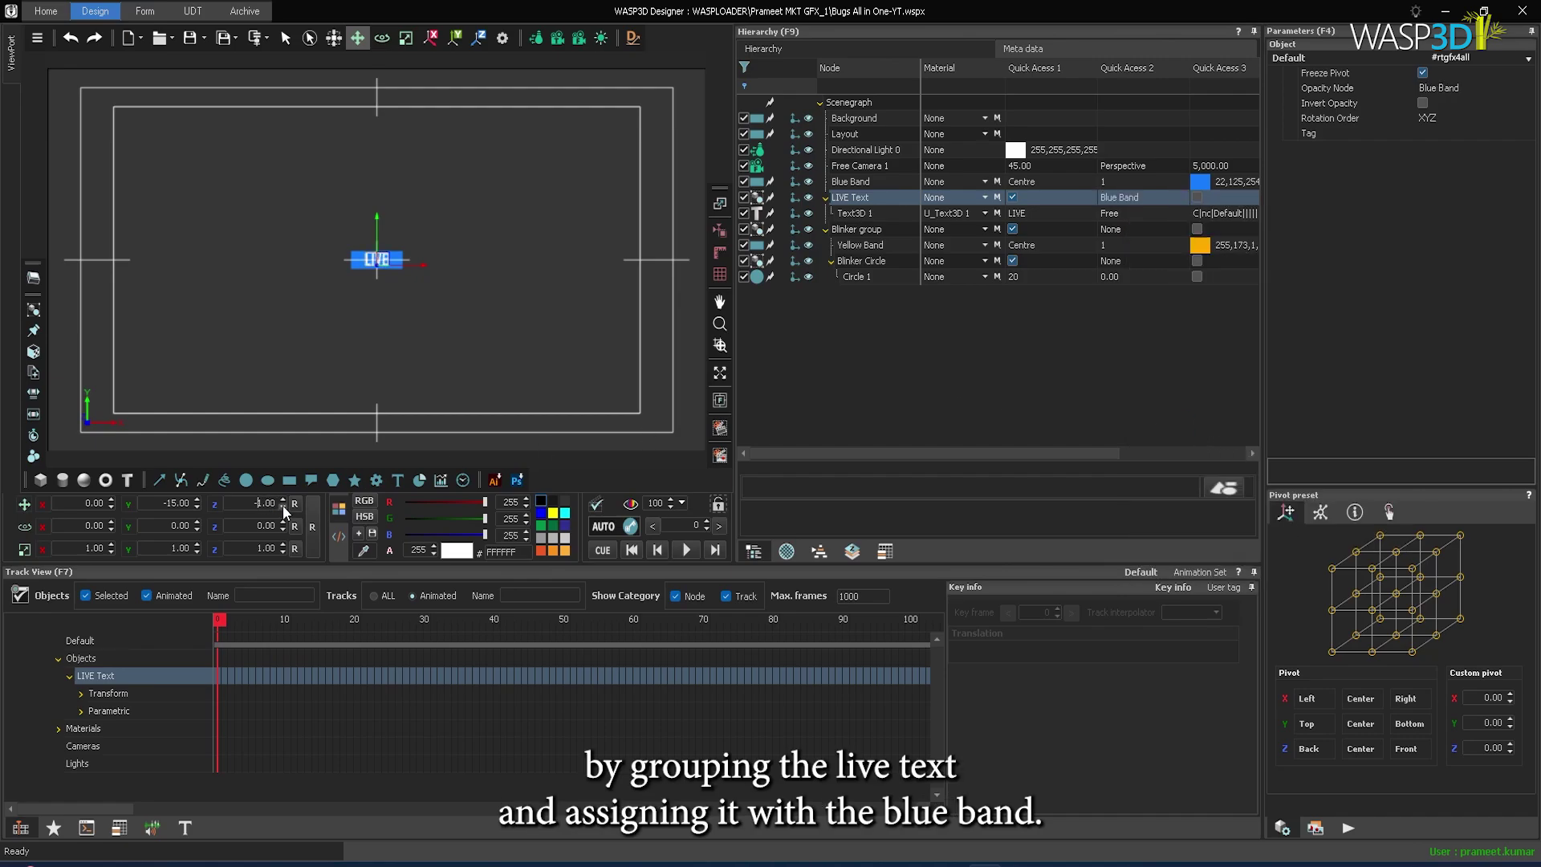
pyautogui.click(879, 230)
pyautogui.click(1124, 231)
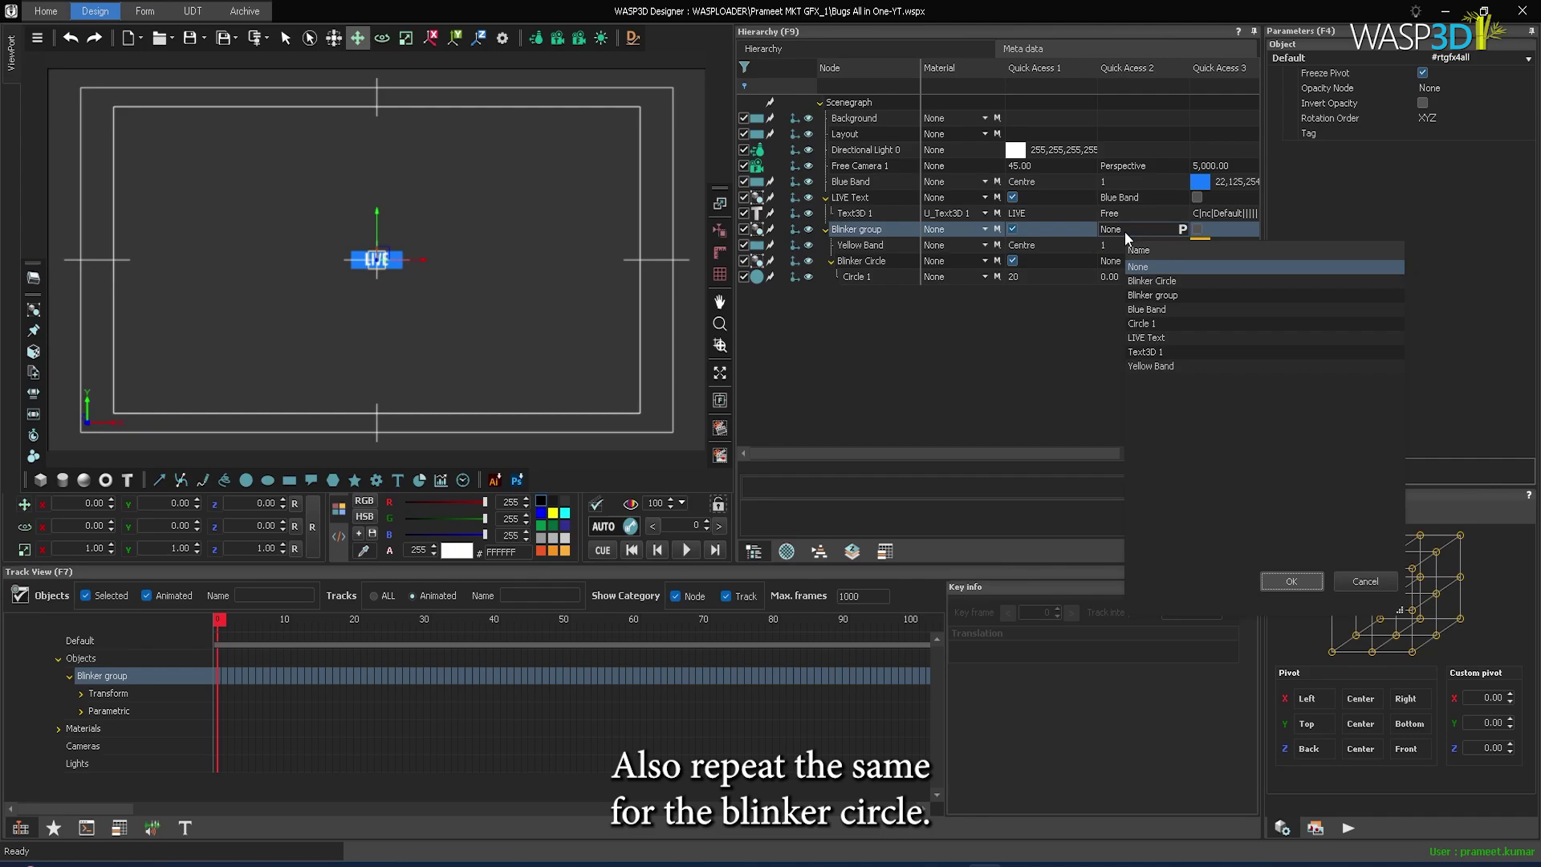
pyautogui.click(1159, 309)
pyautogui.click(1295, 582)
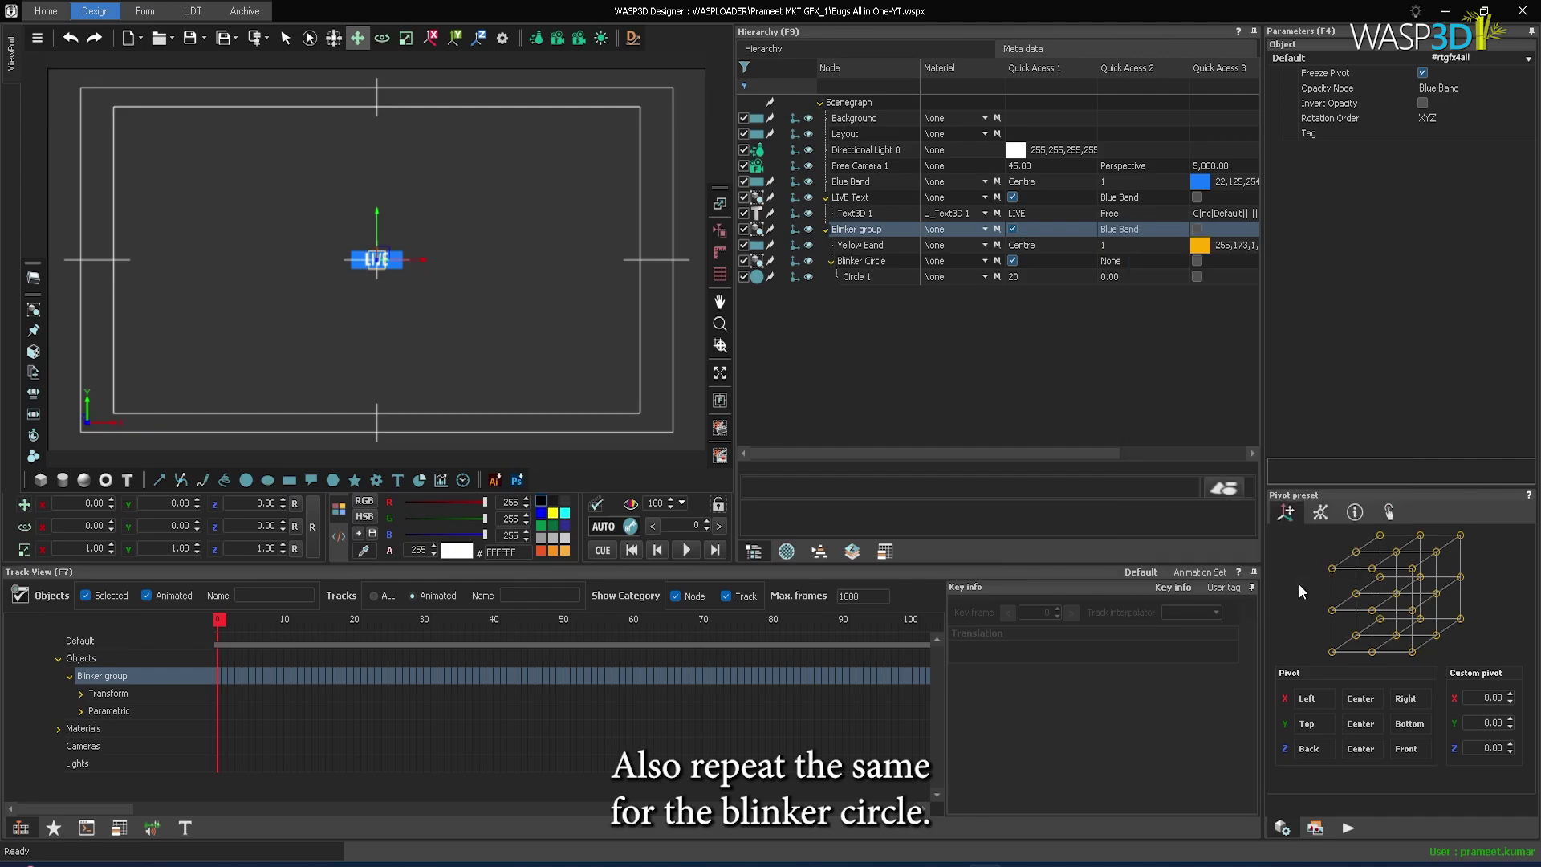
# Set the Blinker group's position to Z -1 and X 50
pyautogui.click(283, 507)
pyautogui.click(93, 504)
pyautogui.write('50')
pyautogui.press('Return')
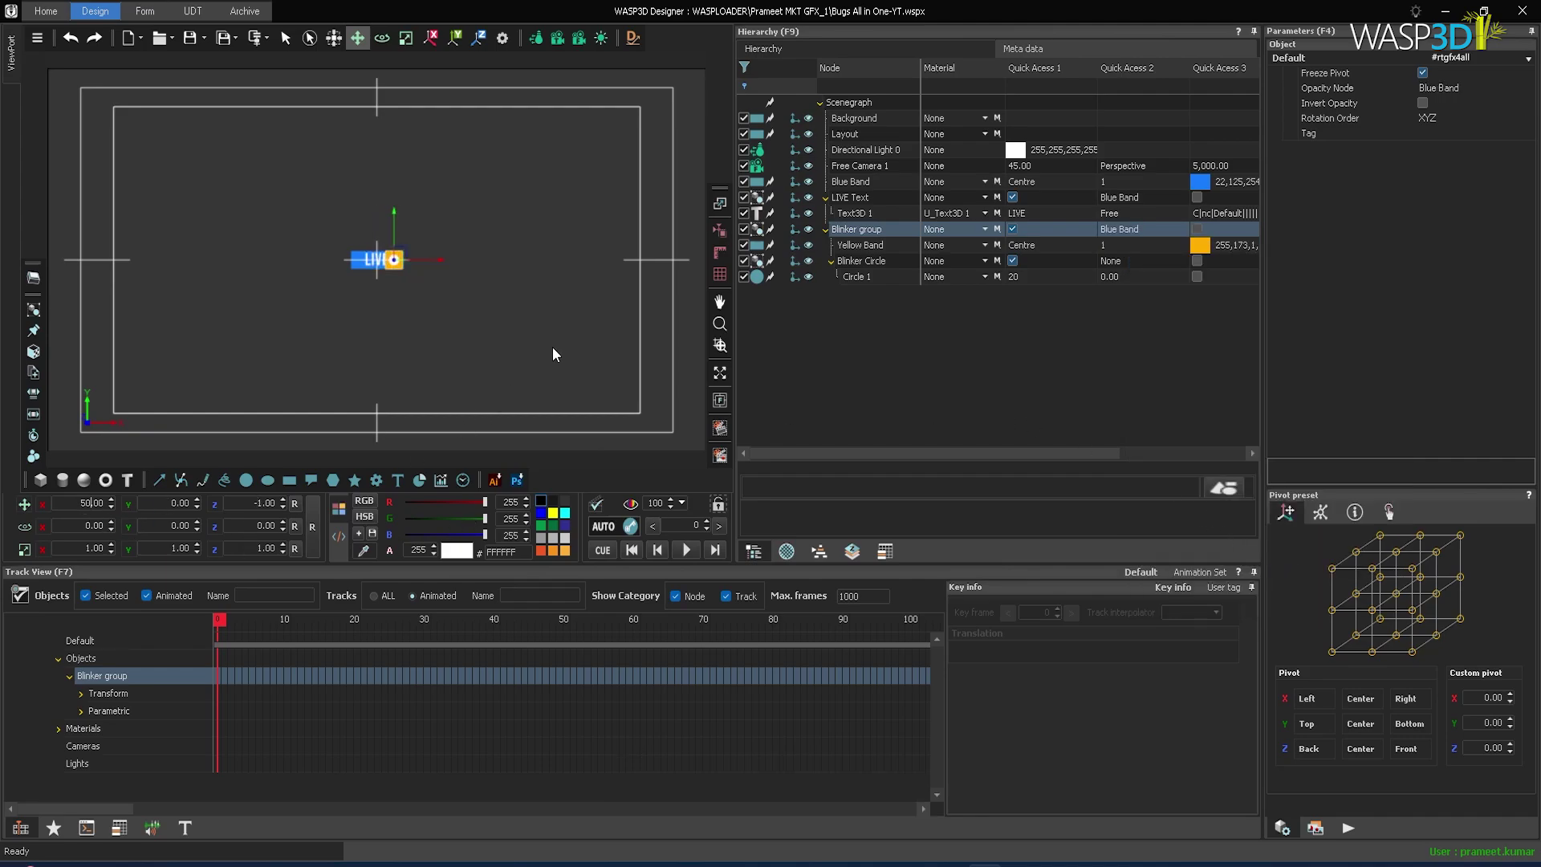
# Set the LIVE Text group's X position to -20 and deselect it
pyautogui.click(879, 196)
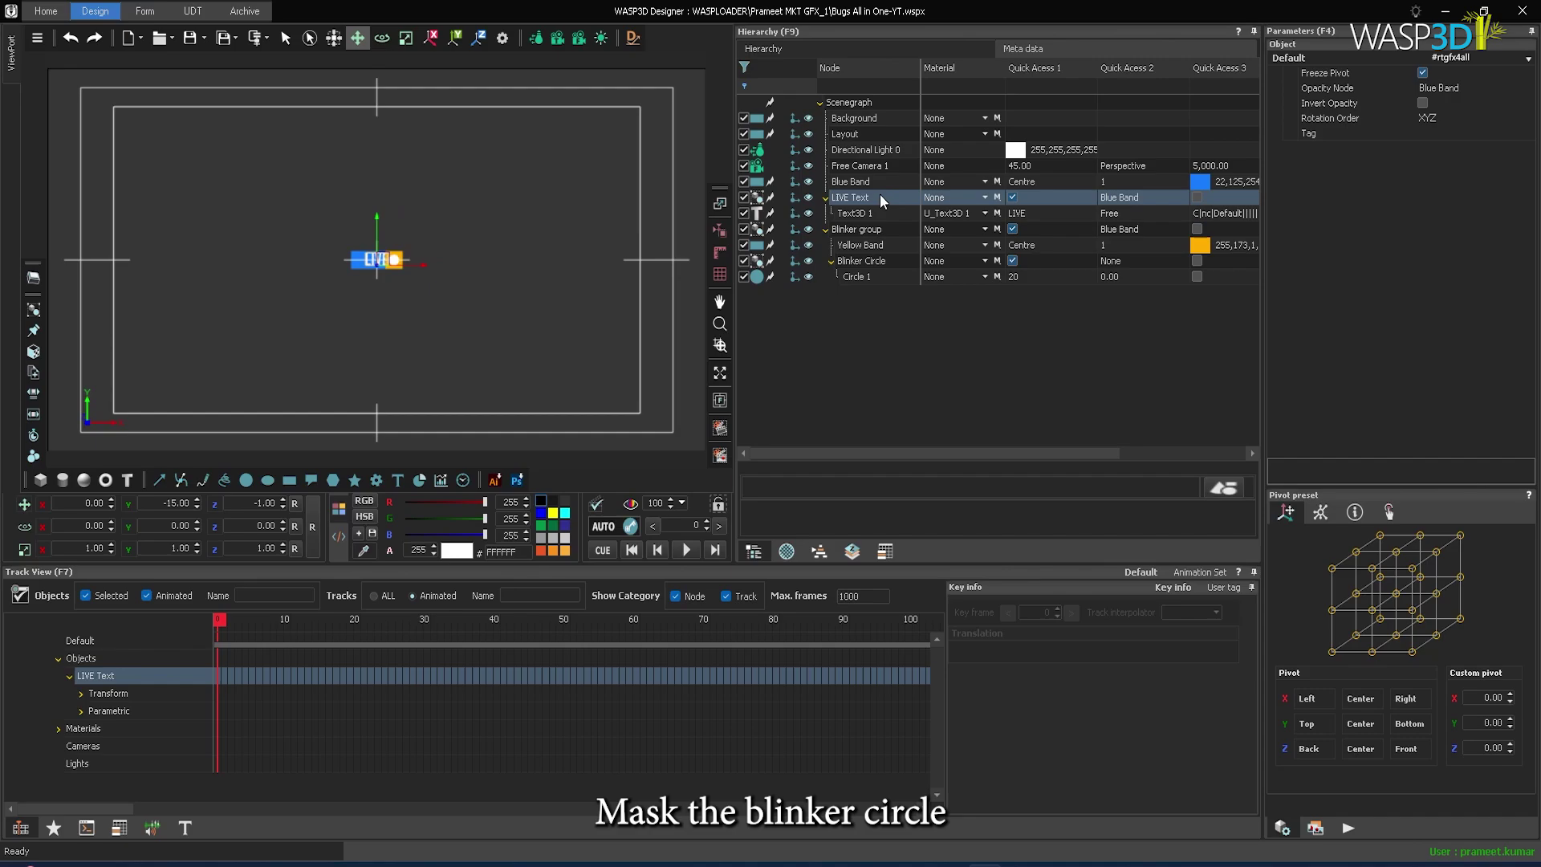
pyautogui.click(71, 505)
pyautogui.write('-2')
pyautogui.press('Return')
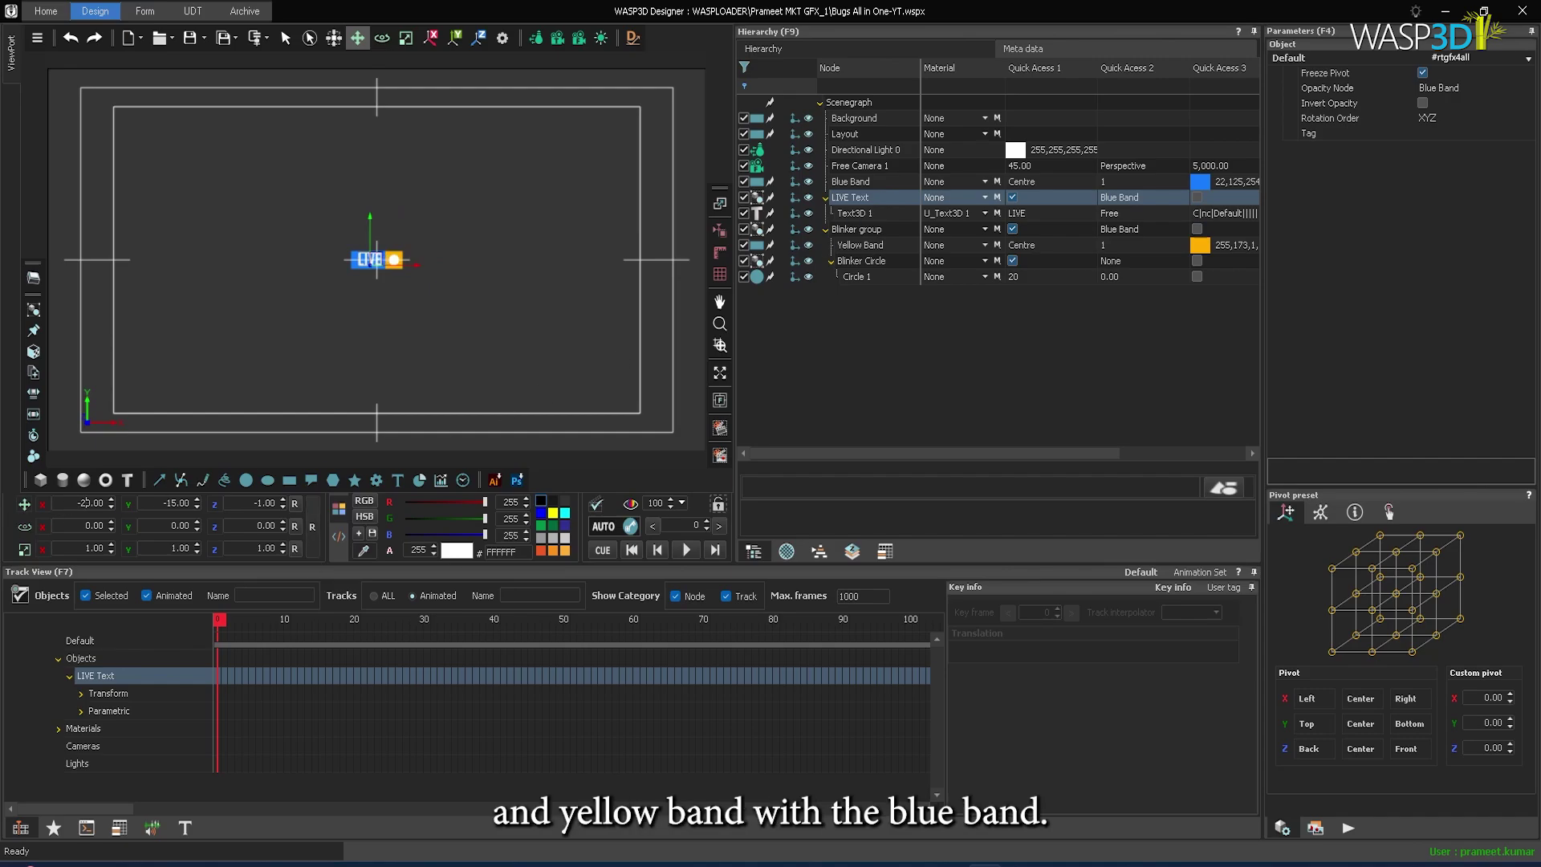
pyautogui.click(548, 368)
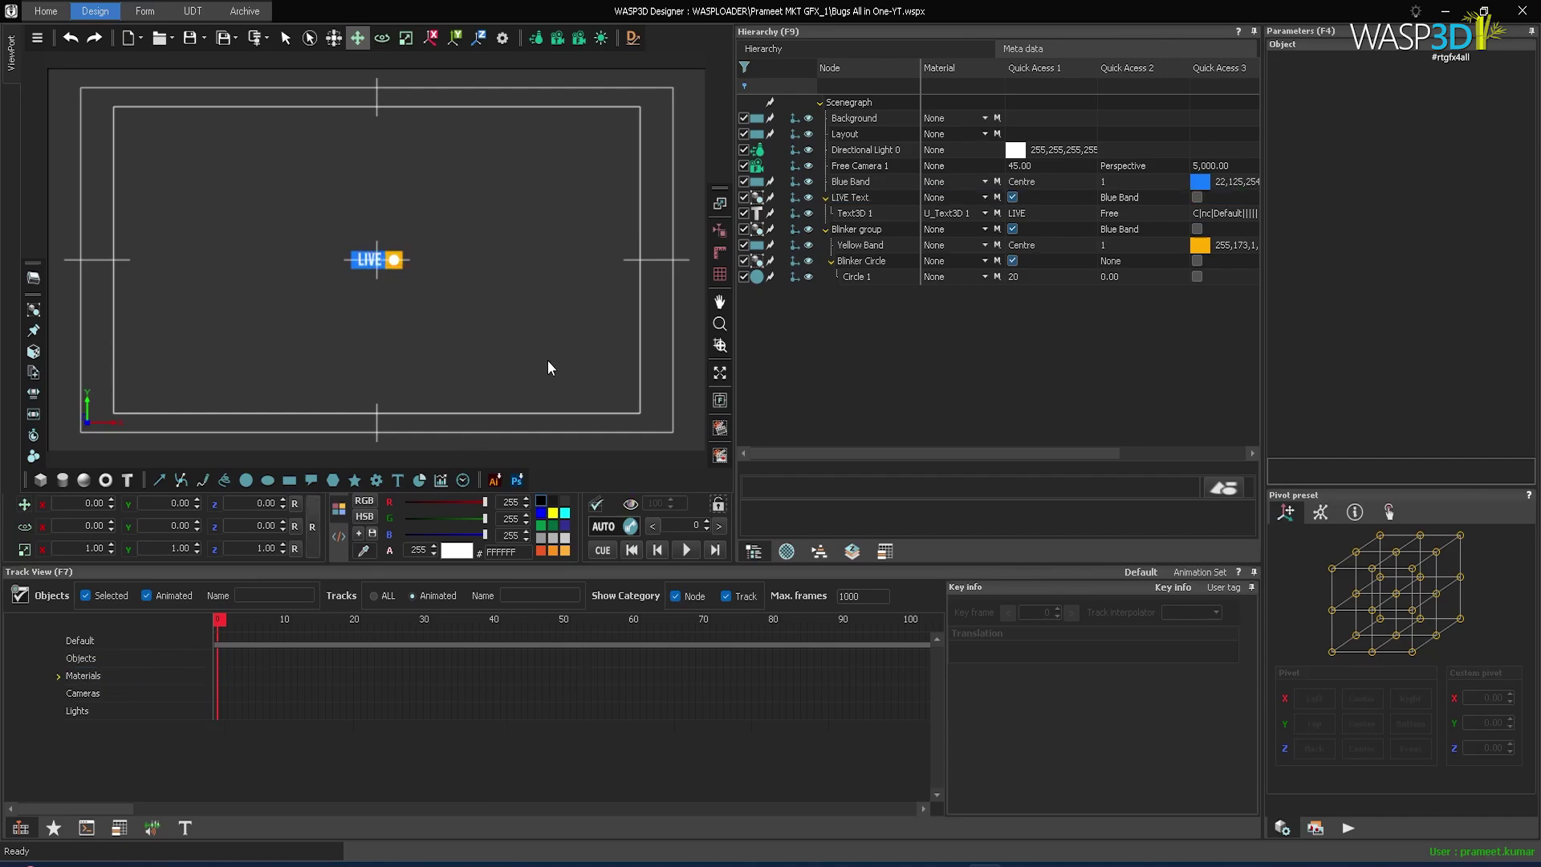
# Set Blue Band's pivot to its left centre and, with auto key on, key its X scale at 0 on frame 0
pyautogui.click(880, 186)
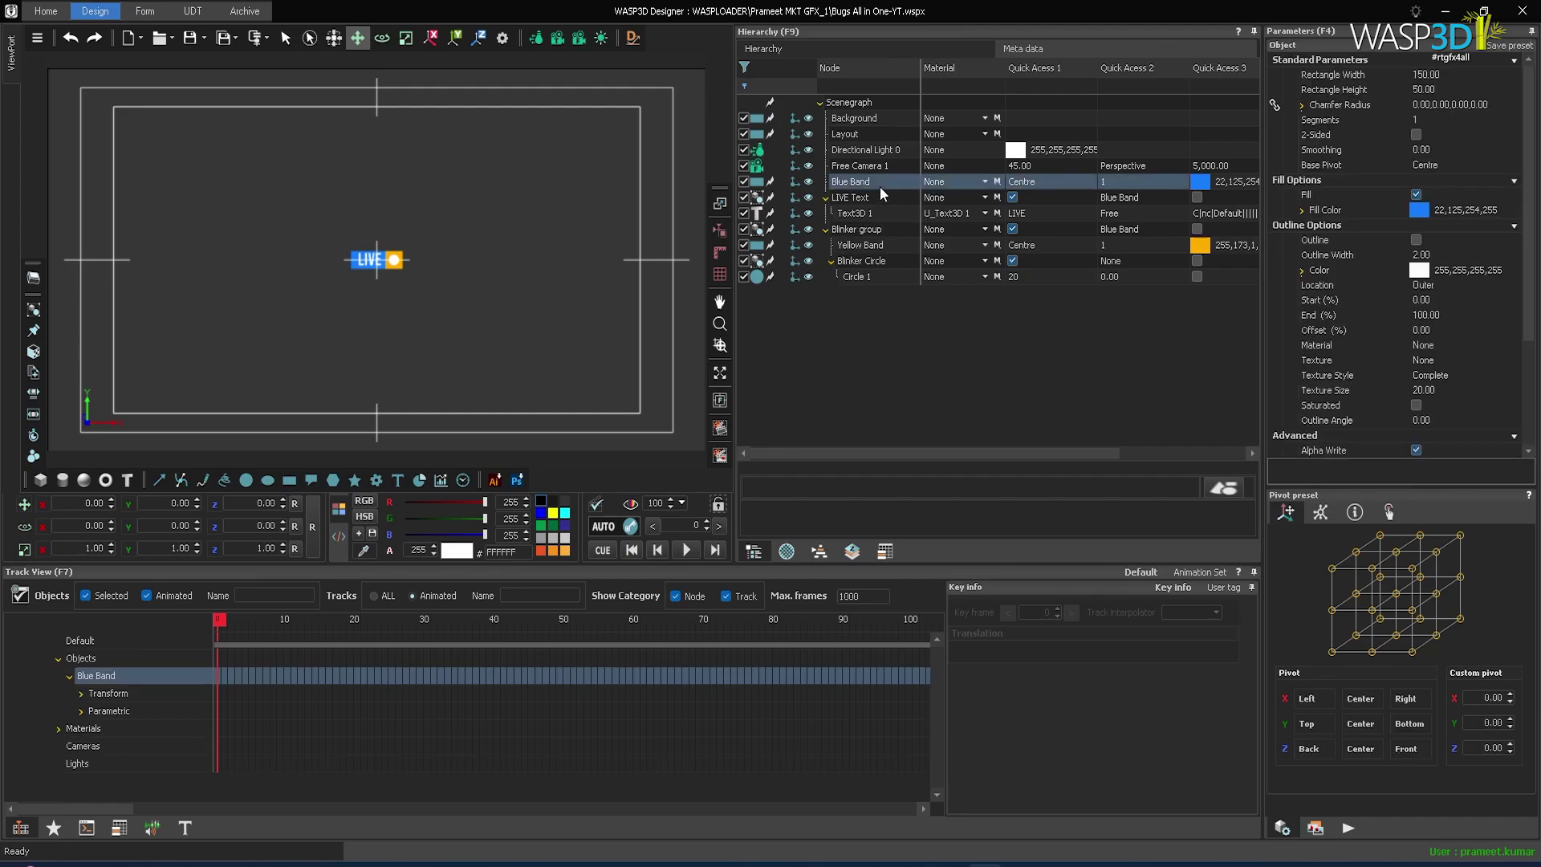
pyautogui.click(1355, 594)
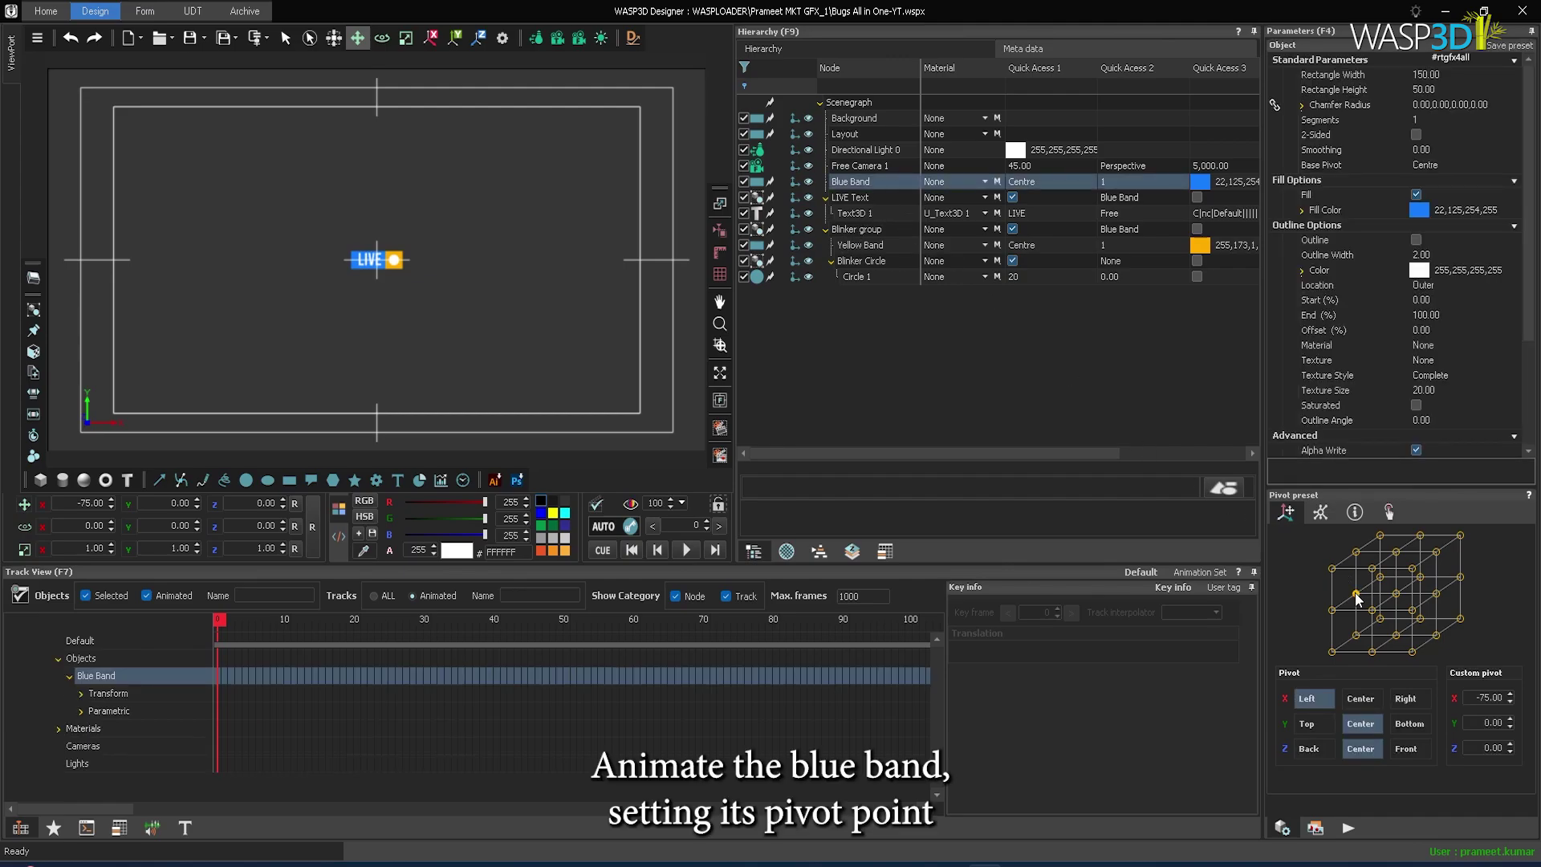
pyautogui.click(697, 526)
pyautogui.write('10')
pyautogui.press('Return')
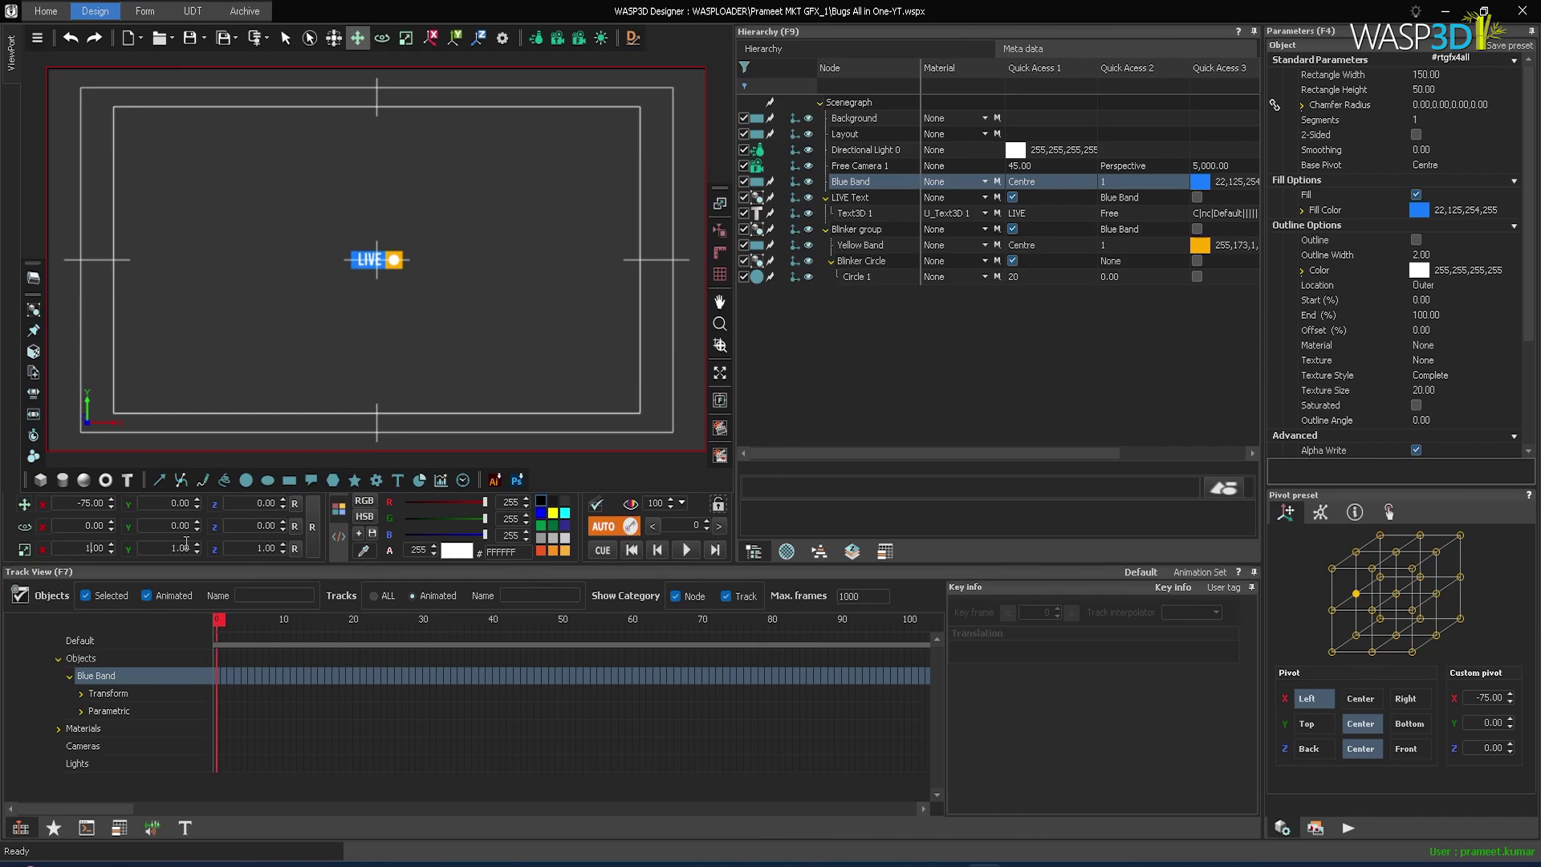
pyautogui.press('BackSpace')
pyautogui.write('0')
pyautogui.press('Return')
# Key Blue Band's X scale at 1 on frame 10 and turn auto key off
pyautogui.click(690, 526)
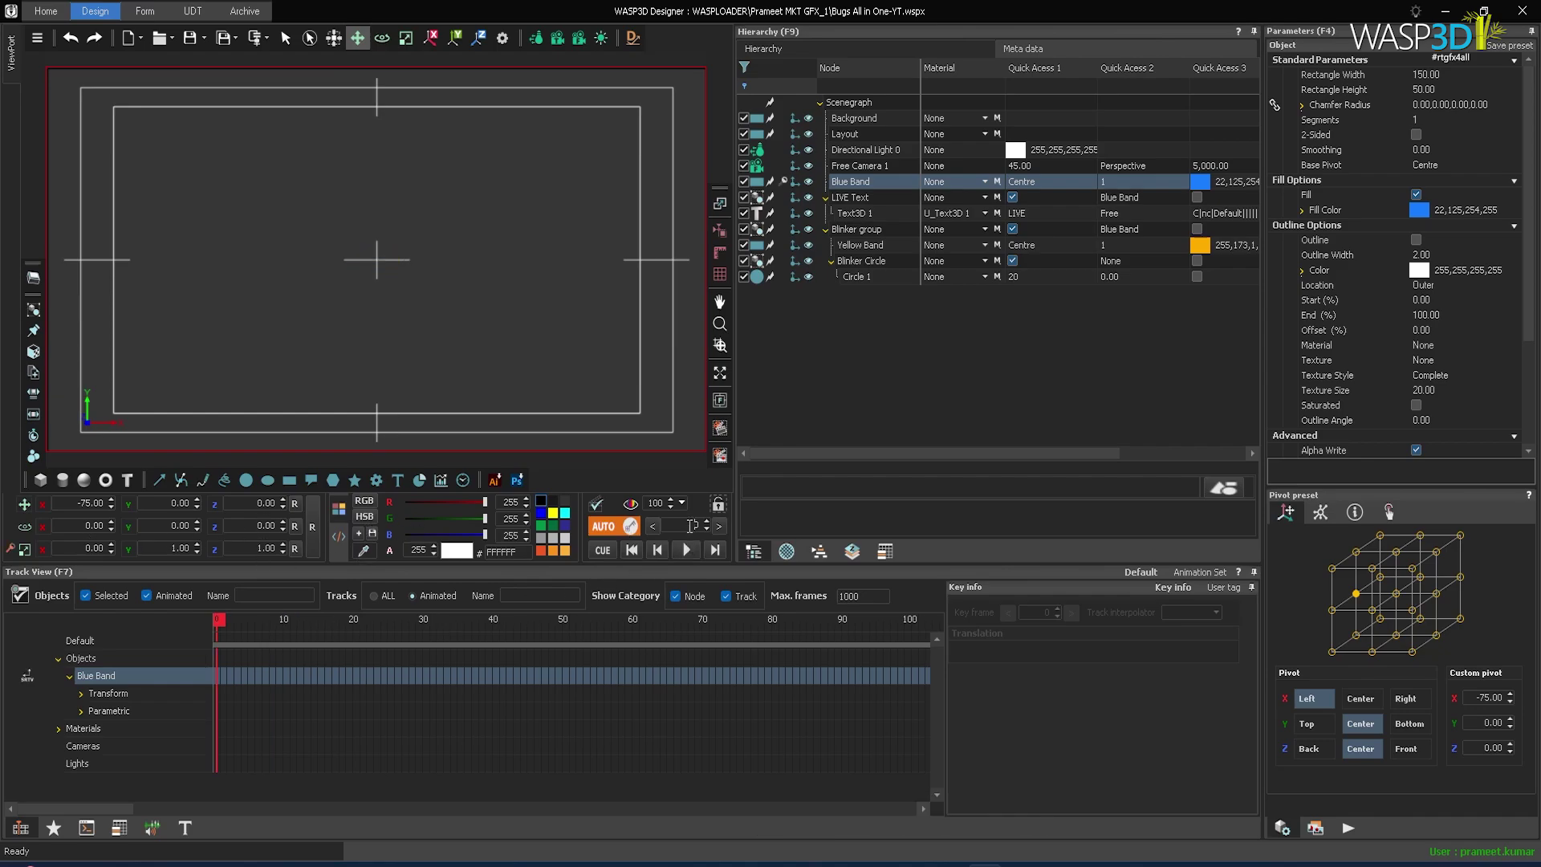
pyautogui.write('1')
pyautogui.press('Return')
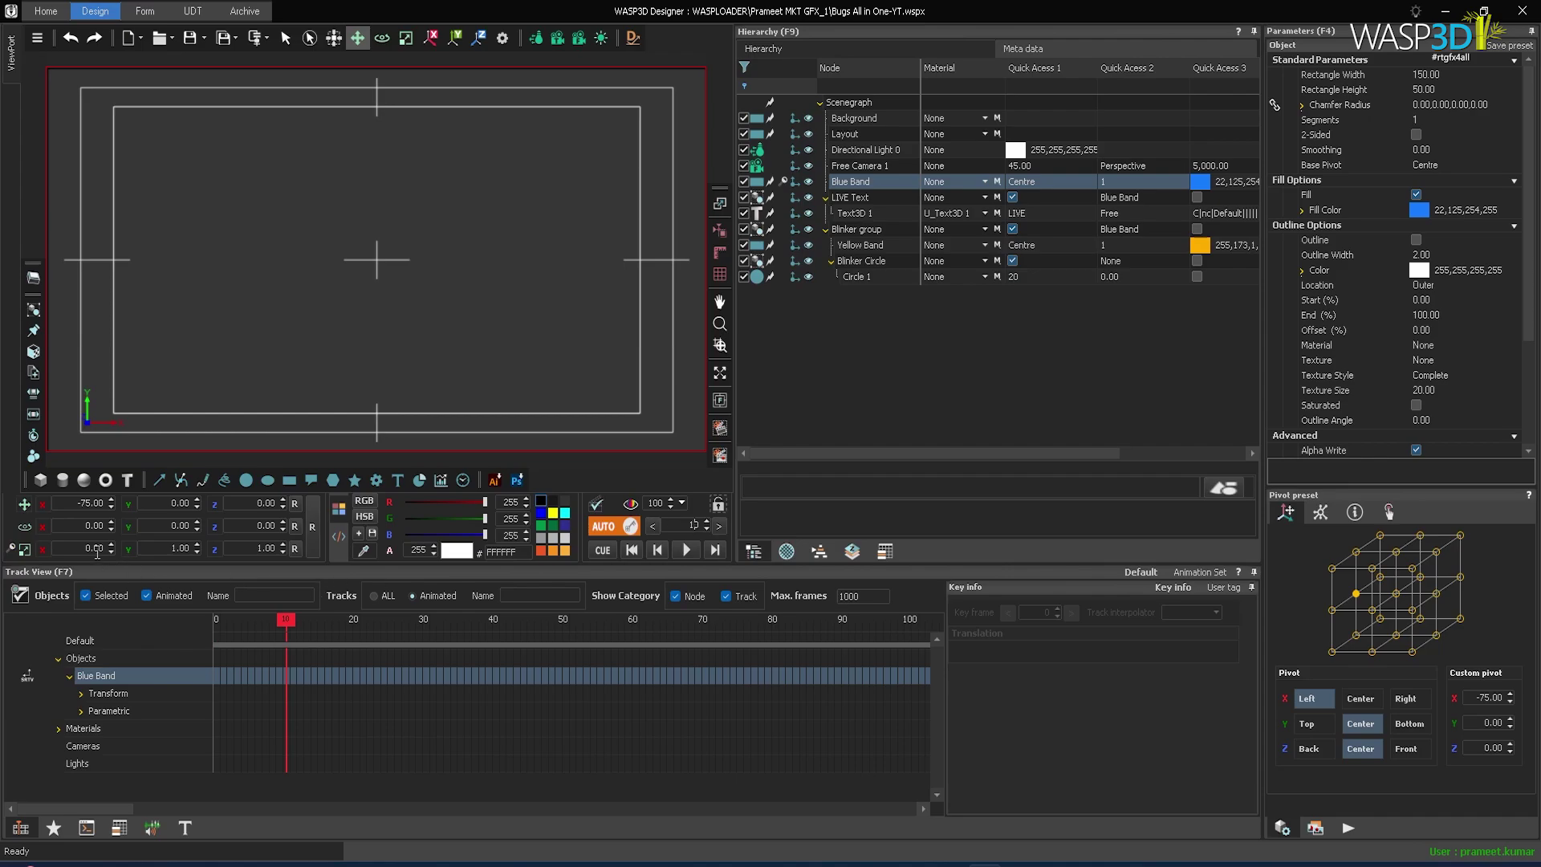
pyautogui.press('Return')
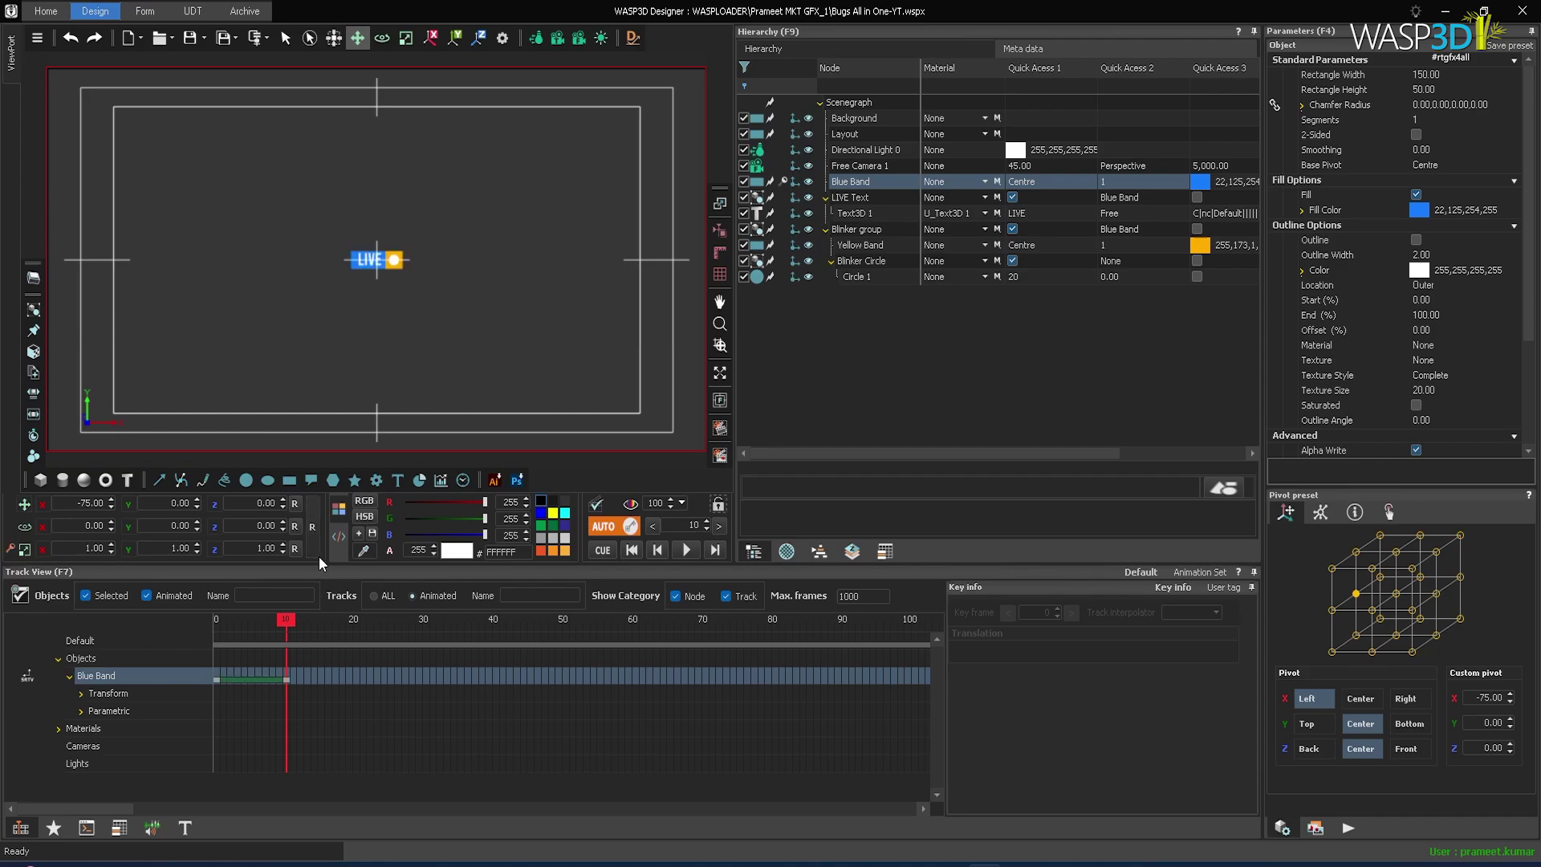
pyautogui.click(631, 526)
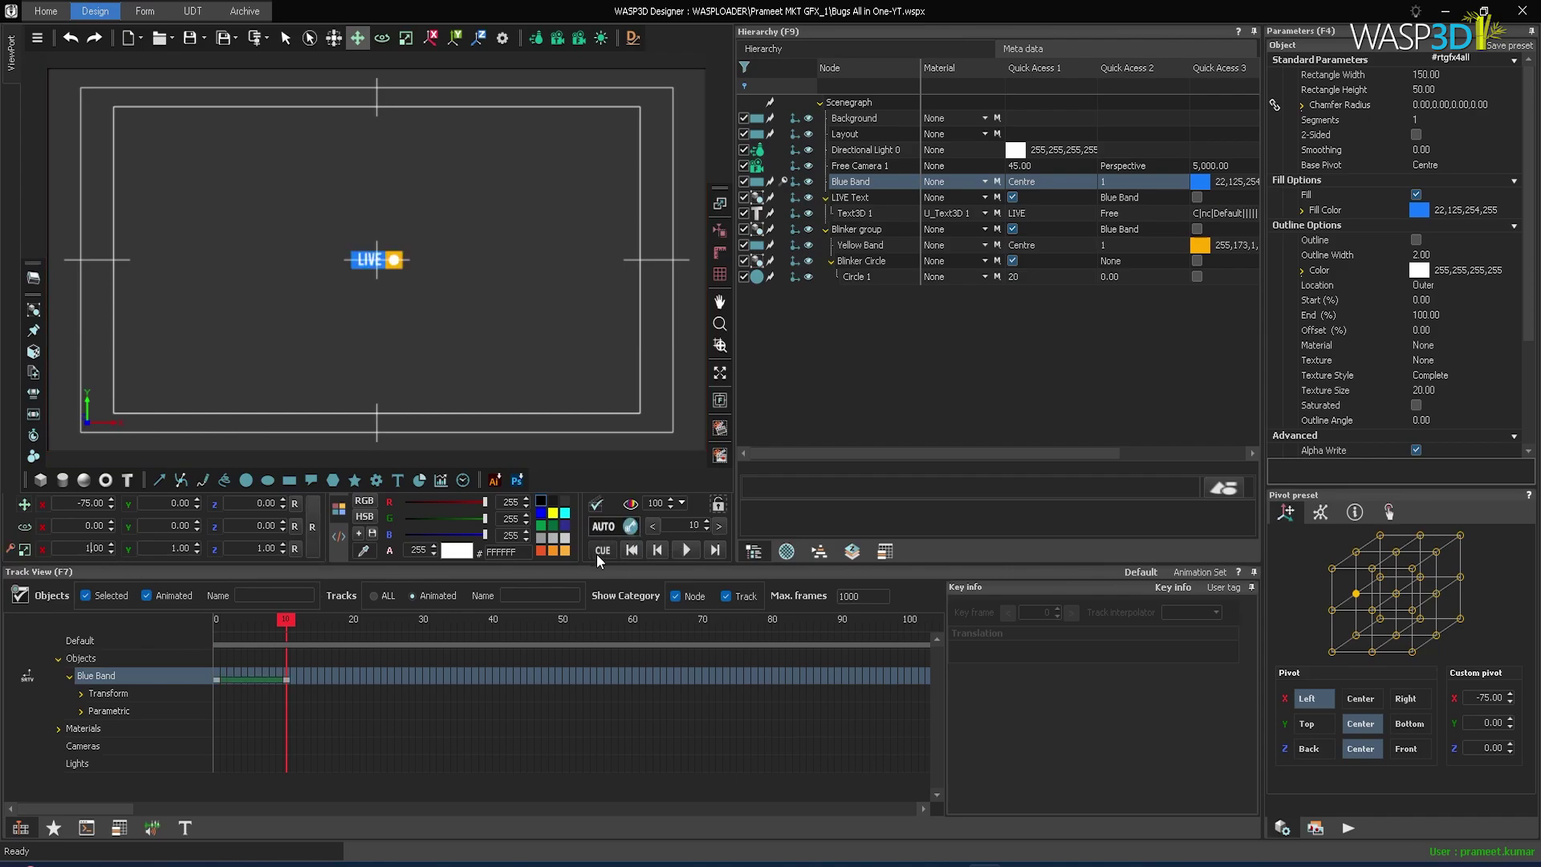
# Play back Blue Band's scale animation from the first frame
pyautogui.click(602, 551)
pyautogui.click(683, 550)
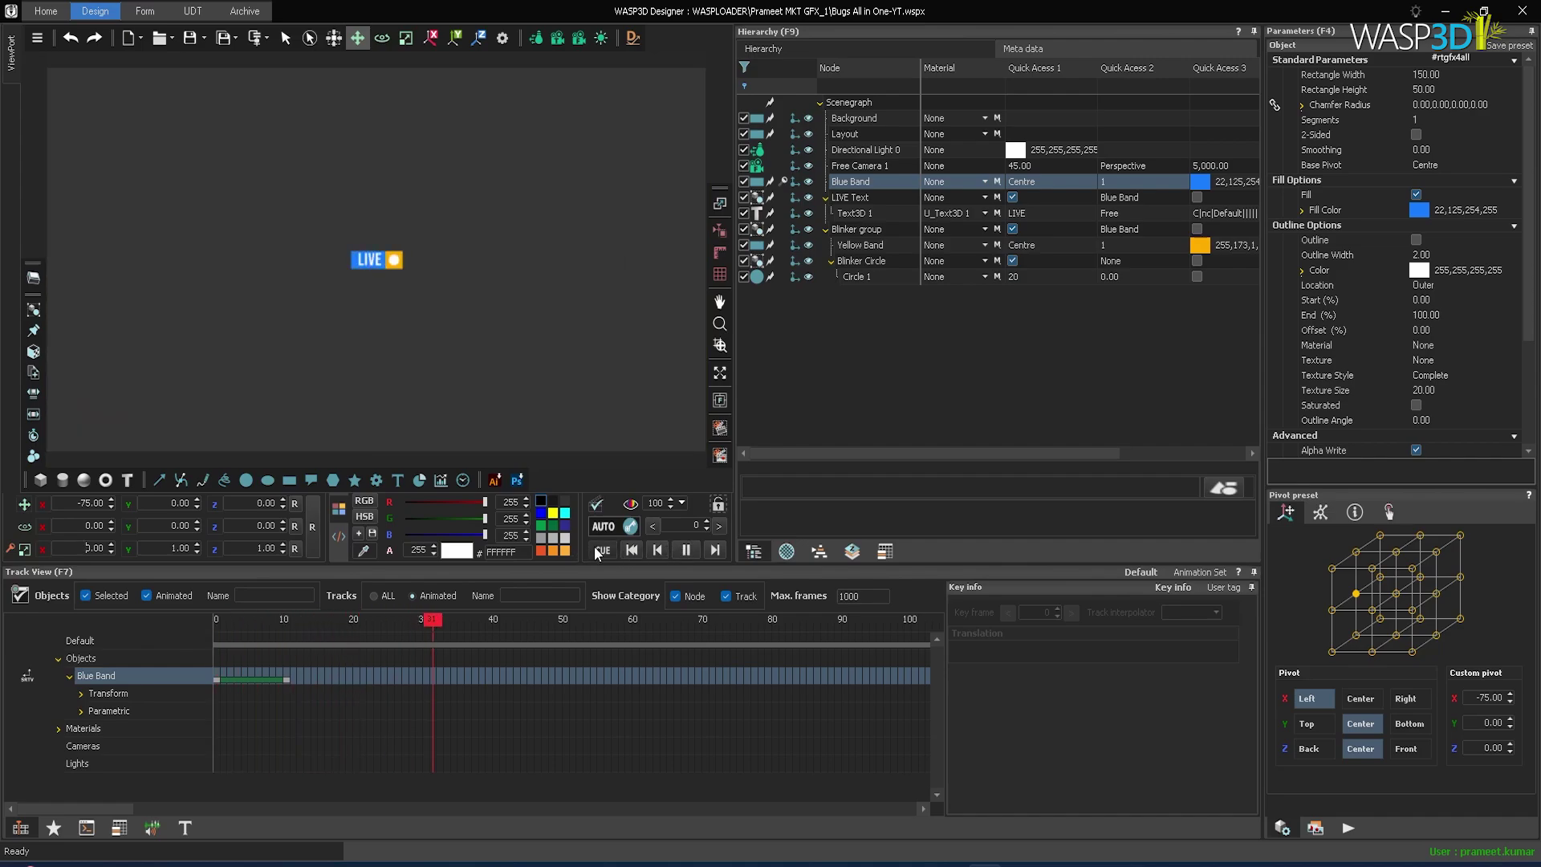
pyautogui.click(686, 551)
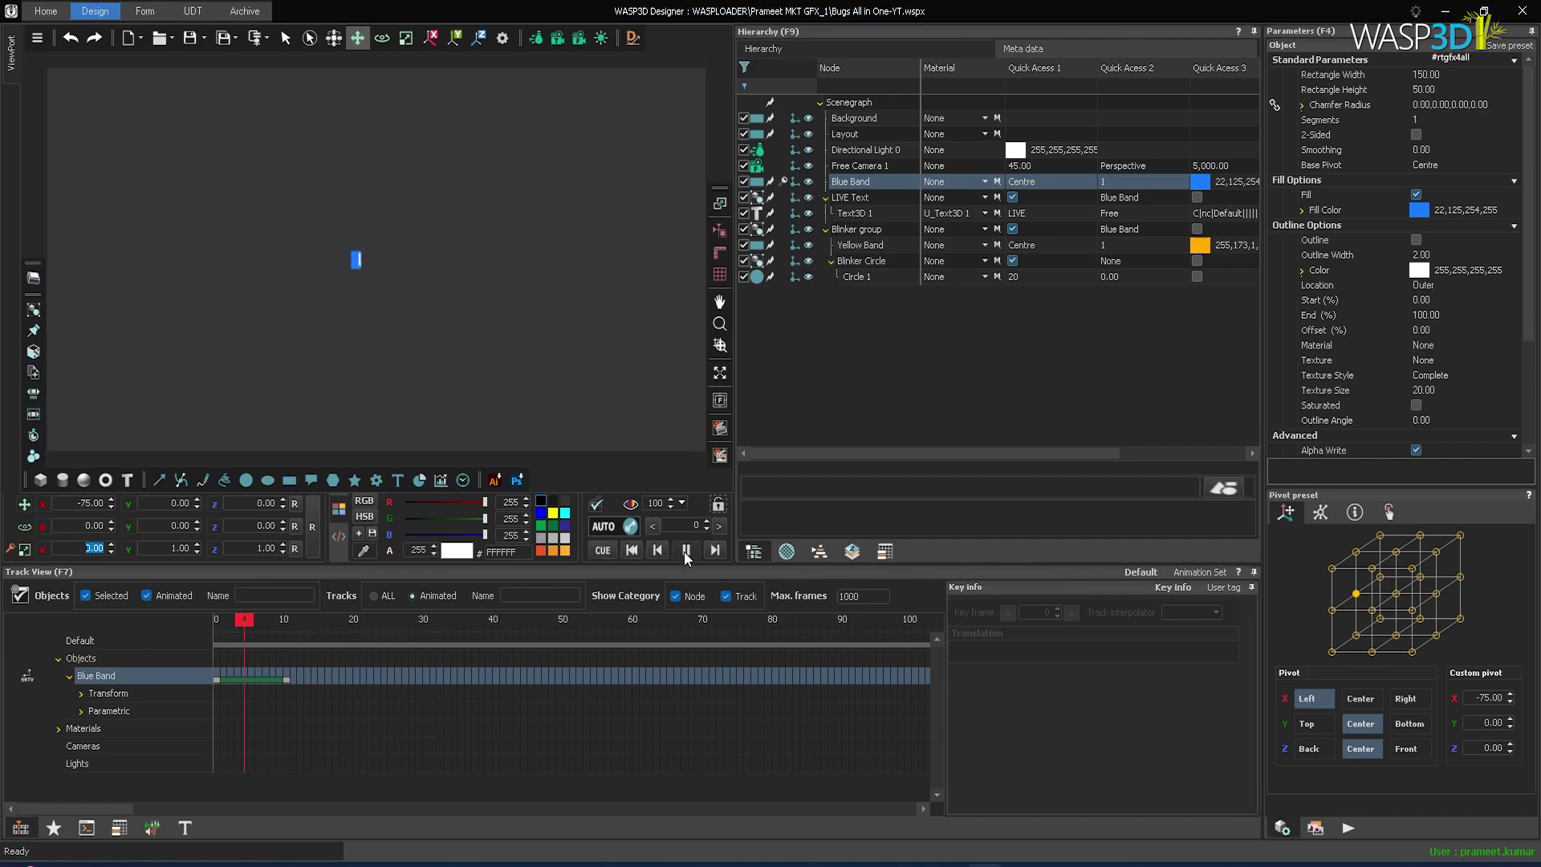
pyautogui.click(686, 551)
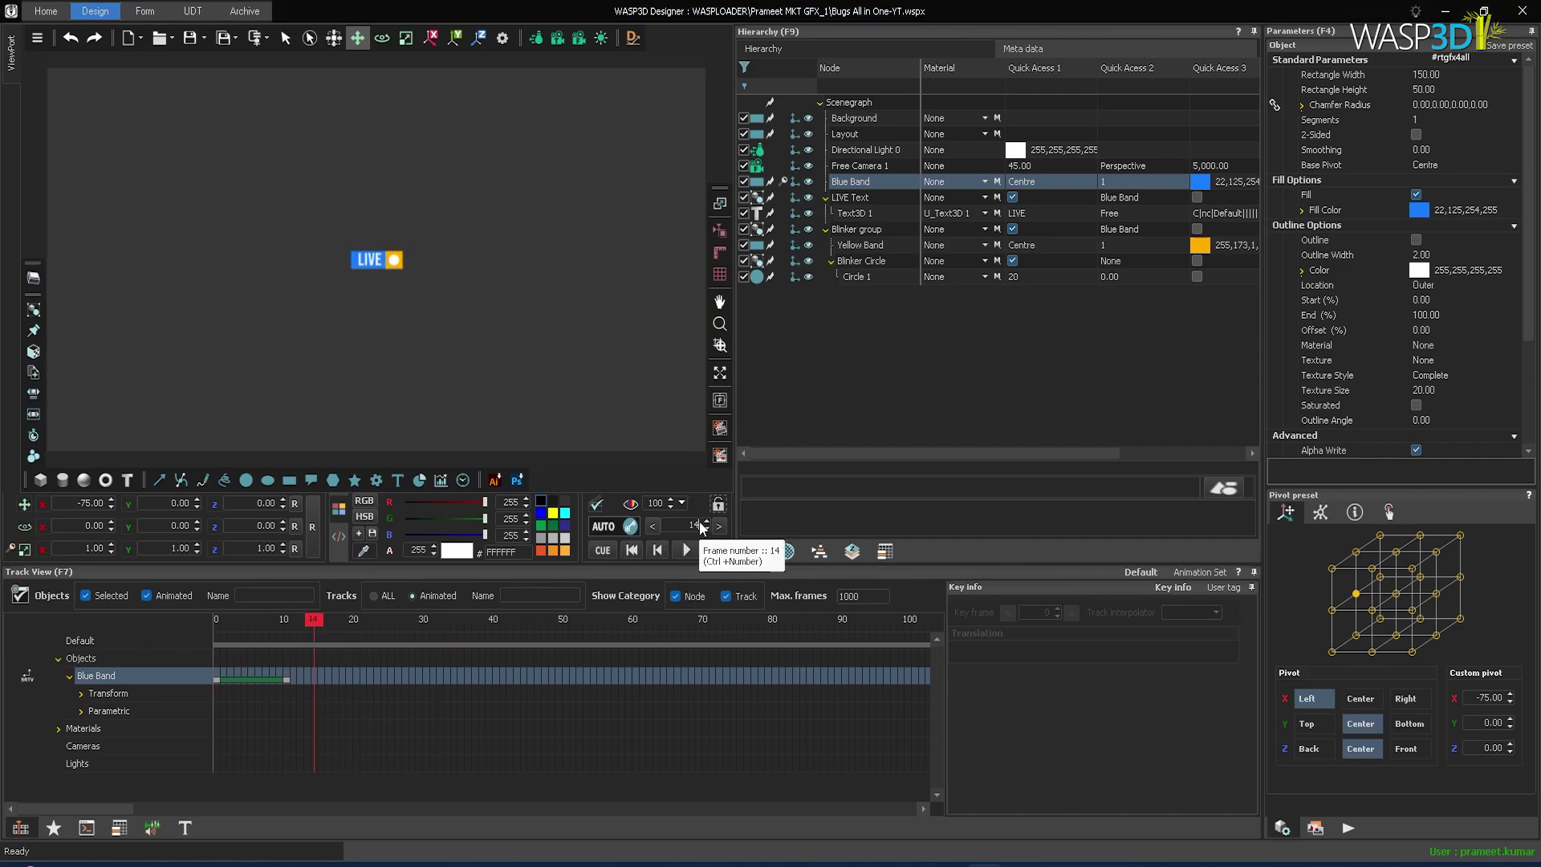
# With auto key on, key the LIVE Text group's X position at -20 on frame 15
pyautogui.press('BackSpace')
pyautogui.write('0')
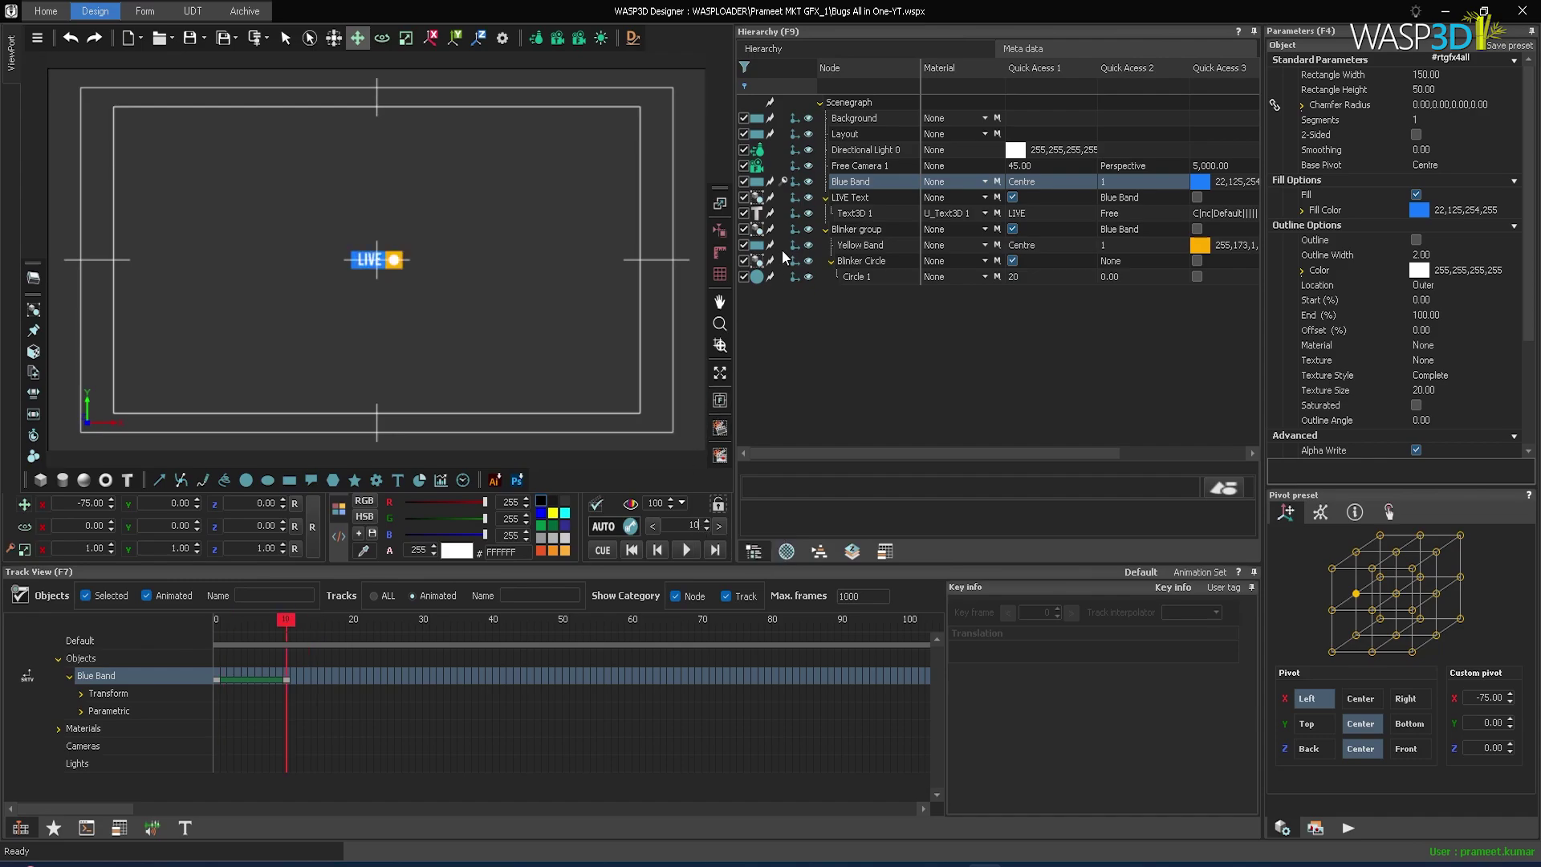
pyautogui.click(865, 198)
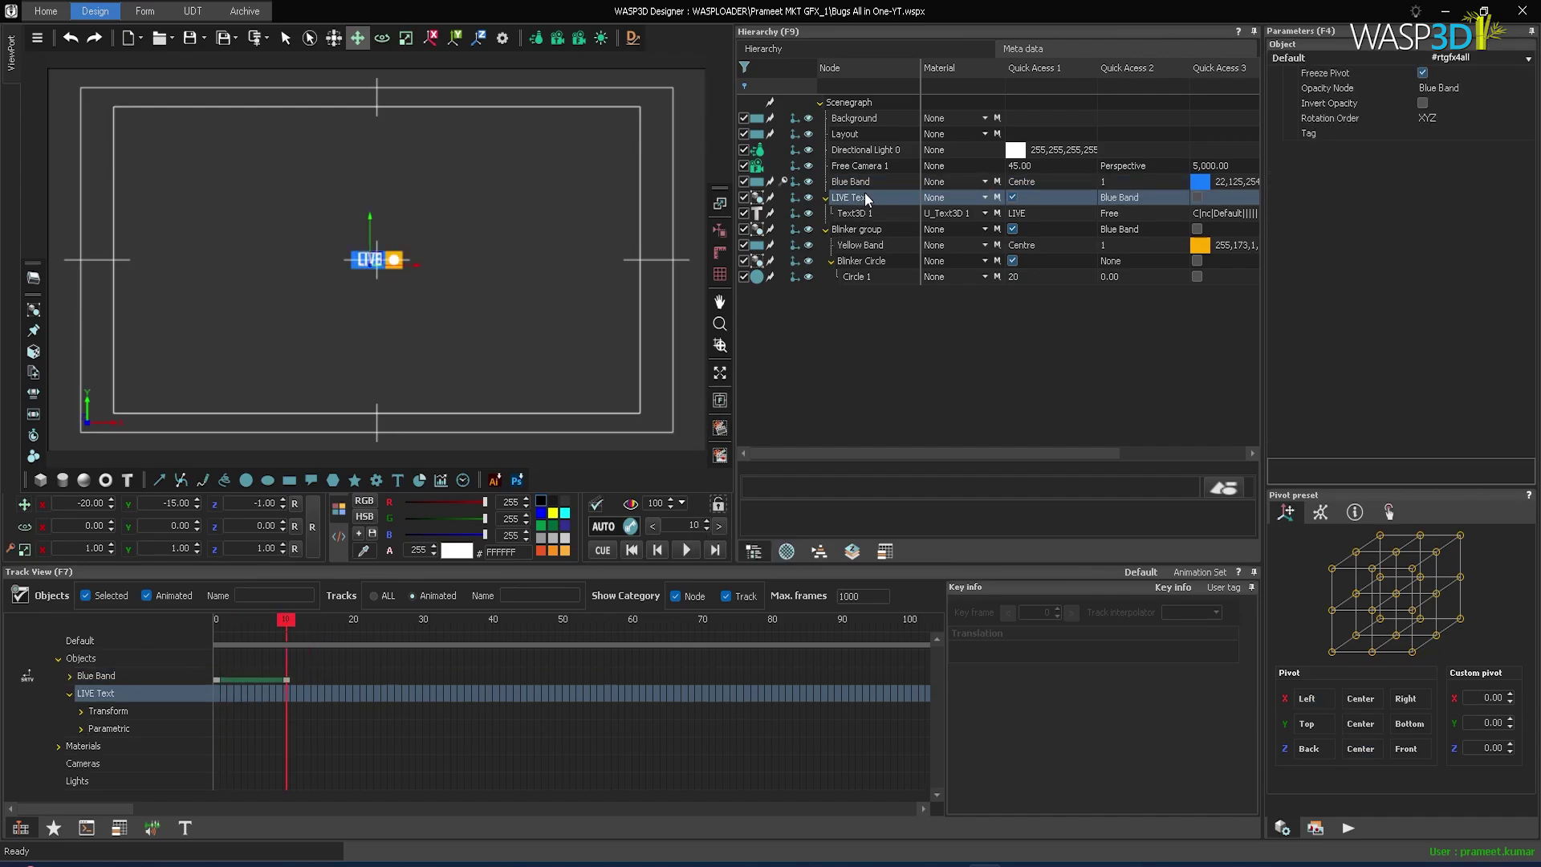
pyautogui.scroll(5, 700, 527)
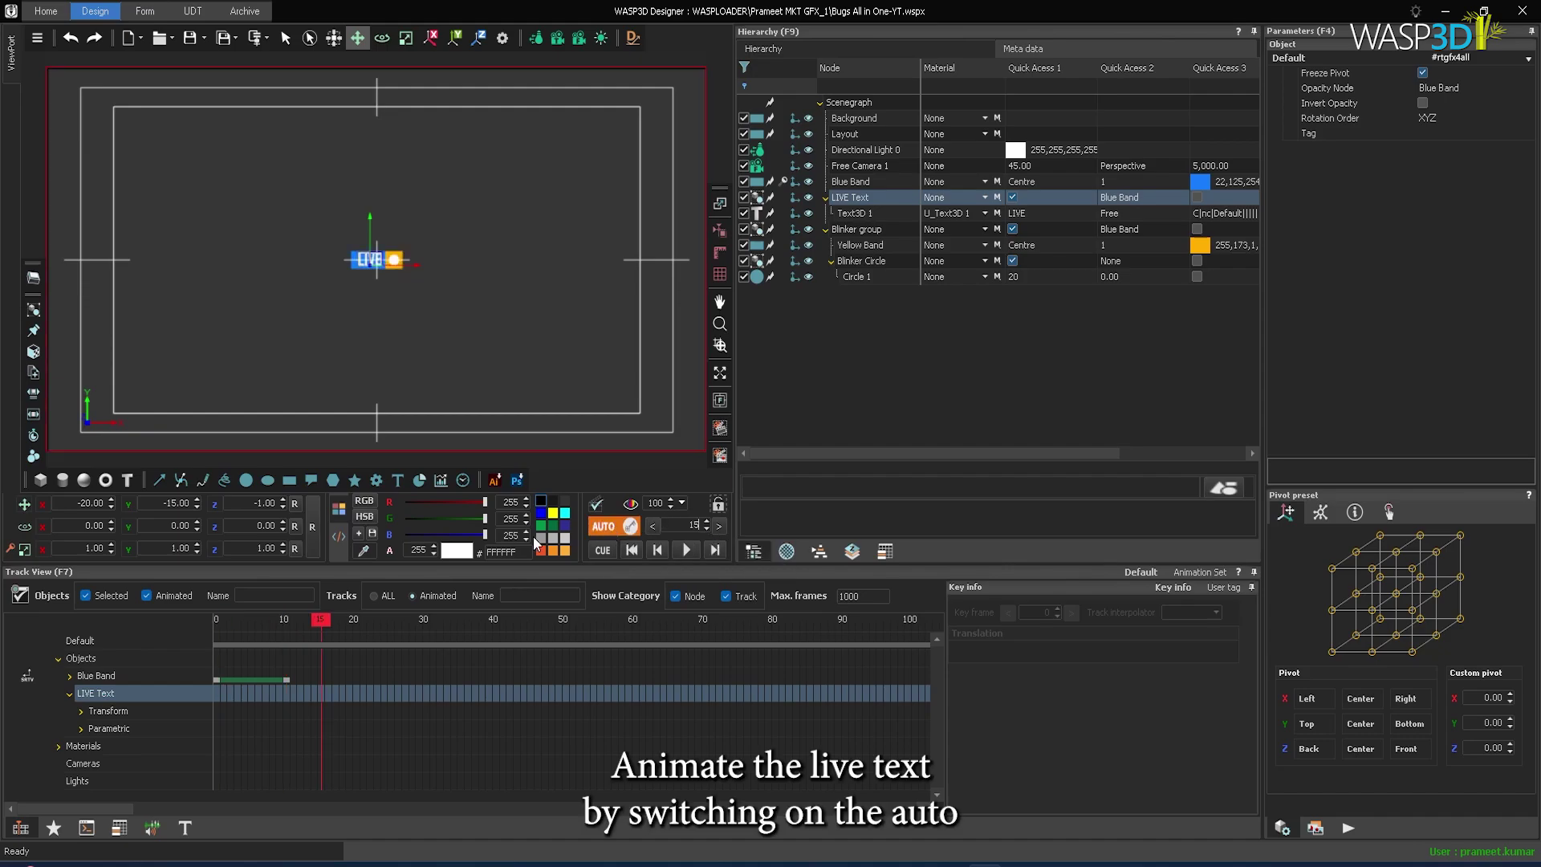
pyautogui.click(111, 506)
pyautogui.click(111, 498)
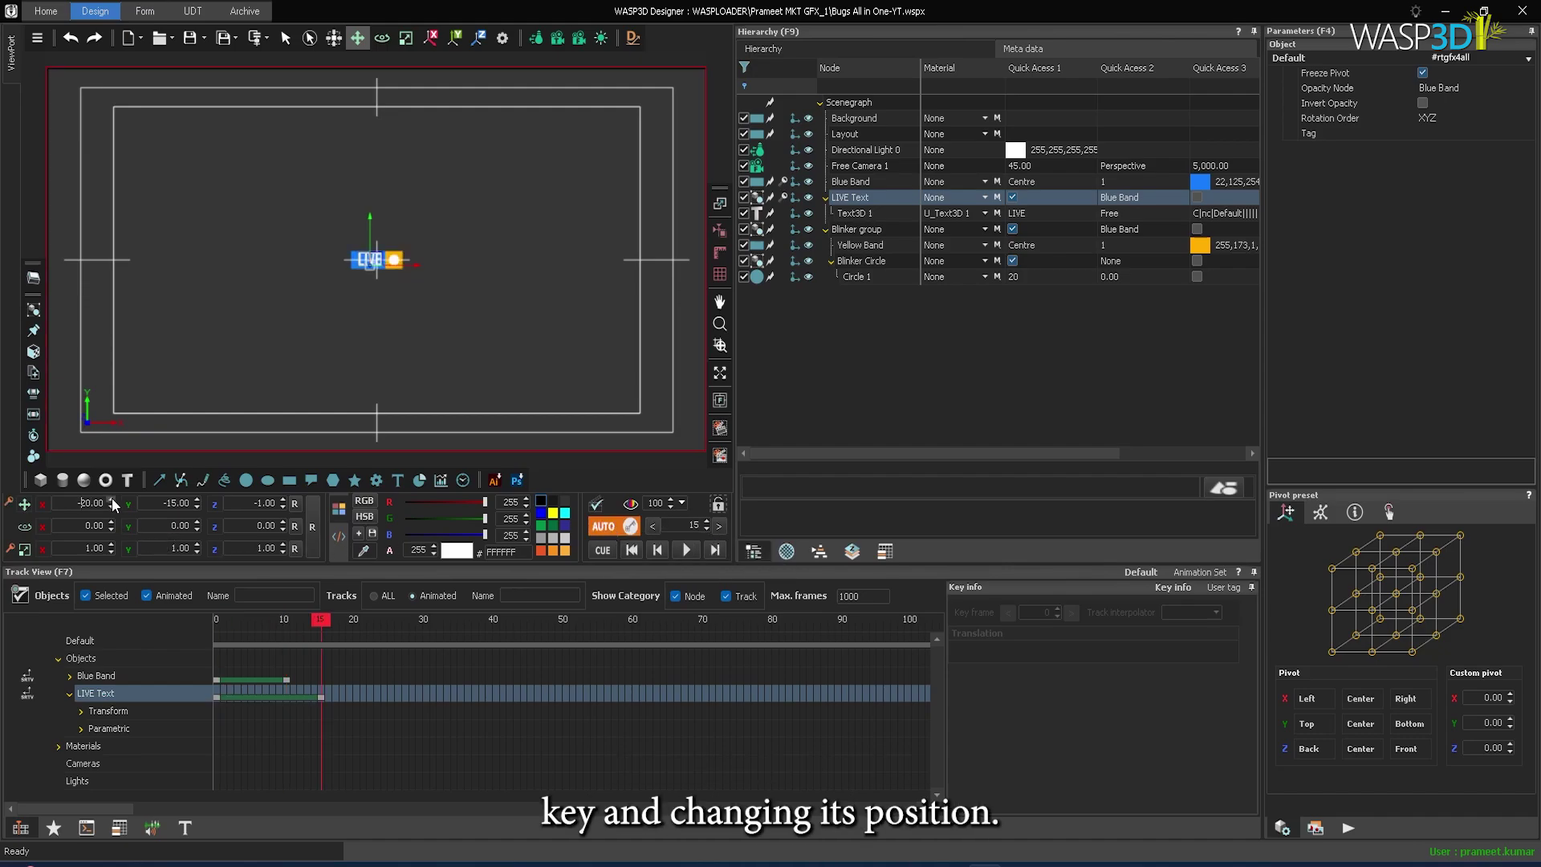
# Key the LIVE Text group's X position at 100 on frame 0 and shift that start key to frame 5
pyautogui.click(602, 551)
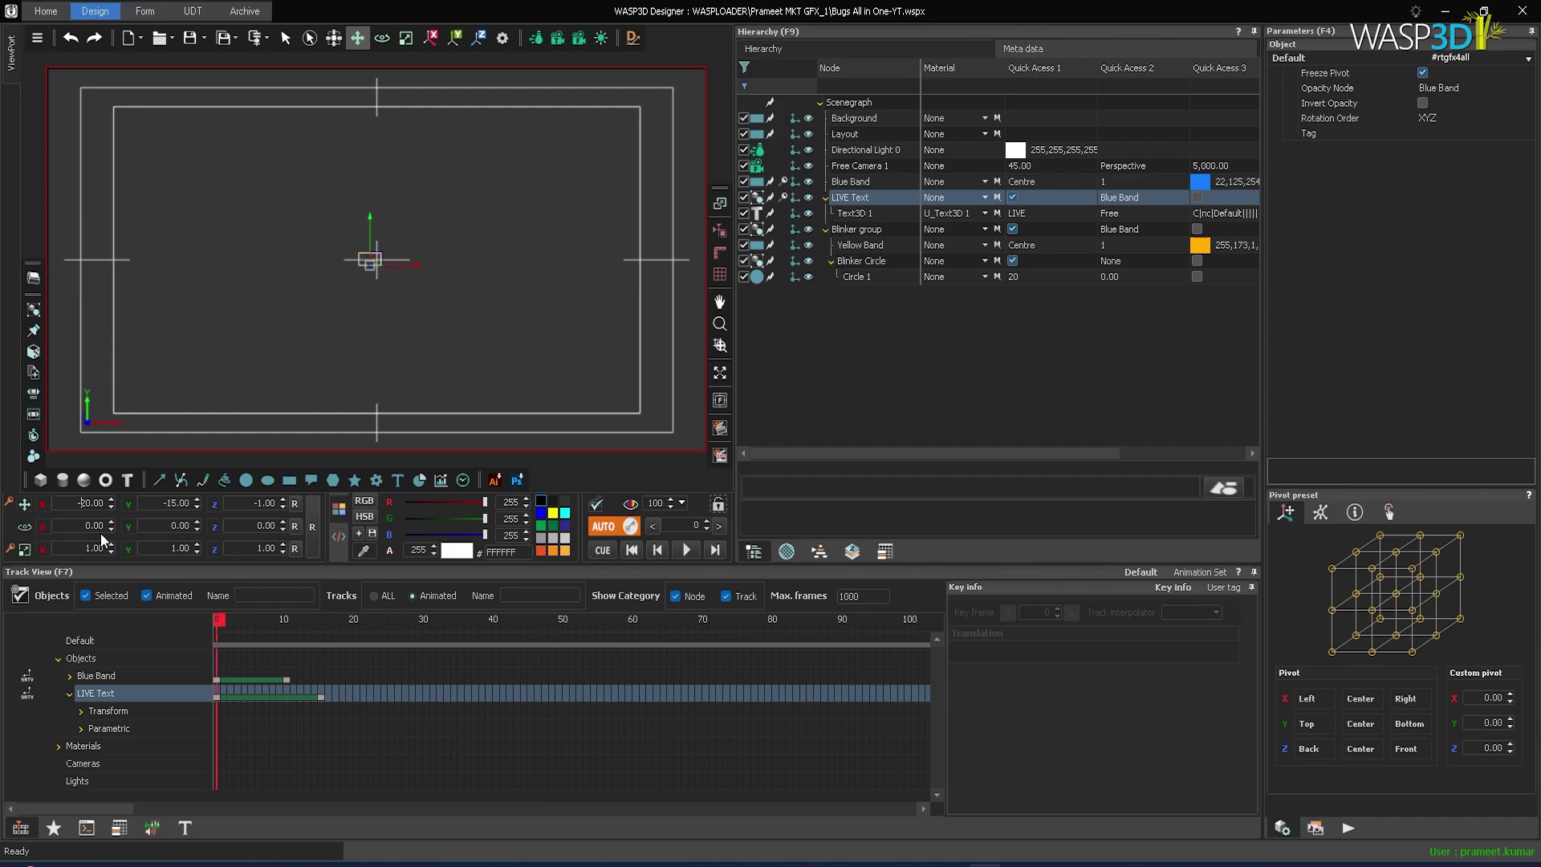
pyautogui.press('BackSpace')
pyautogui.press('Delete')
pyautogui.press('Delete')
pyautogui.write('100')
pyautogui.moveTo(213, 692)
pyautogui.mouseDown()
pyautogui.moveTo(250, 694)
pyautogui.moveTo(199, 691)
pyautogui.mouseUp()
# Set the track interpolator to Bezier for Blue Band's scale keys and LIVE Text's translation keys
pyautogui.click(70, 676)
pyautogui.click(81, 693)
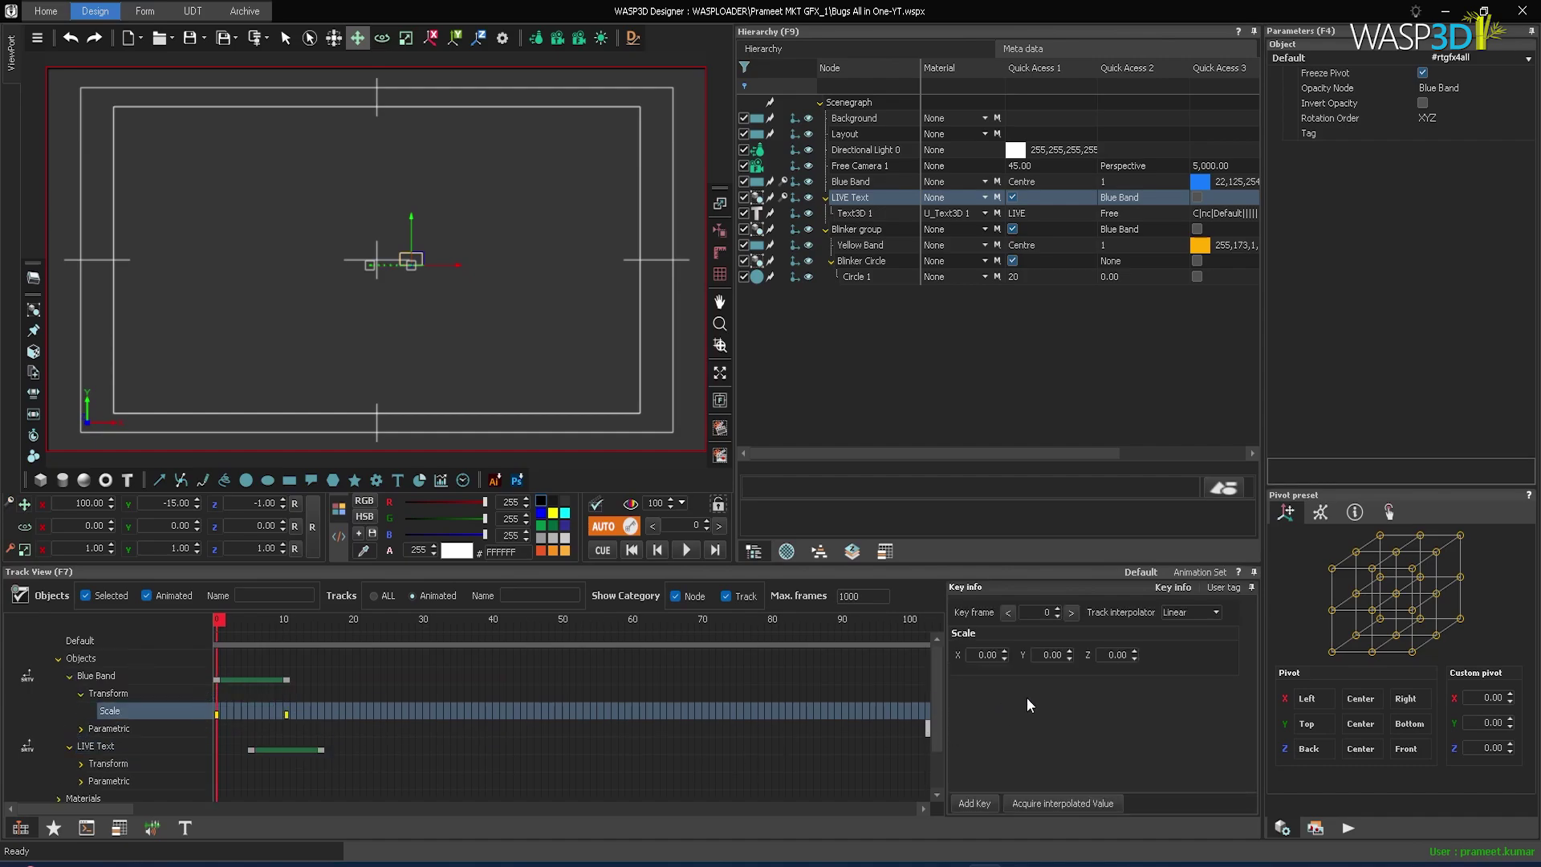
pyautogui.click(1190, 614)
pyautogui.click(1190, 635)
pyautogui.click(80, 764)
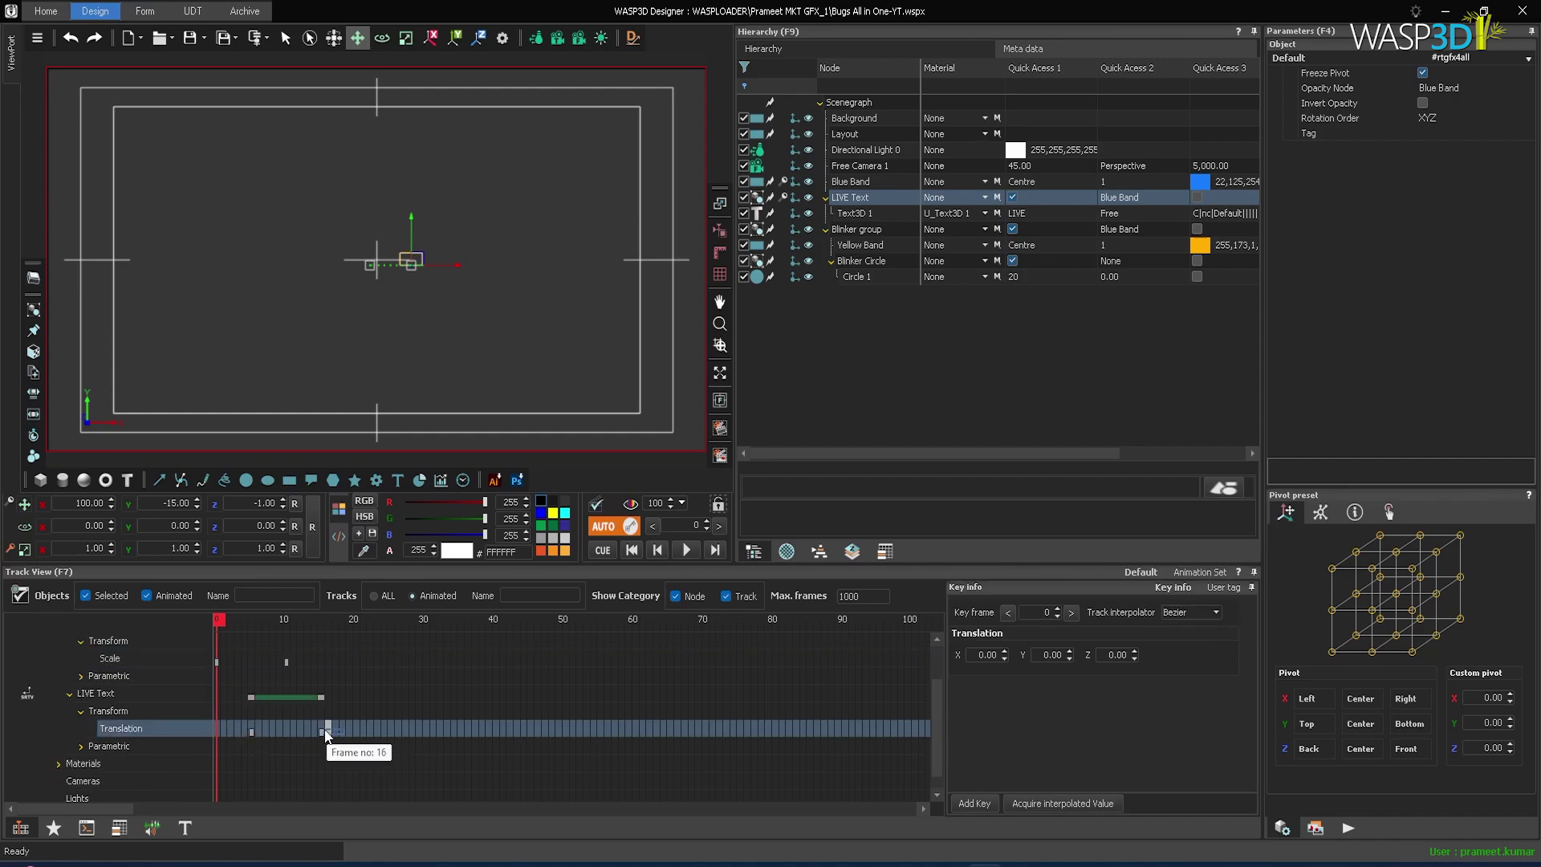
pyautogui.moveTo(325, 731); pyautogui.dragTo(229, 756)
pyautogui.click(1202, 611)
pyautogui.click(1186, 638)
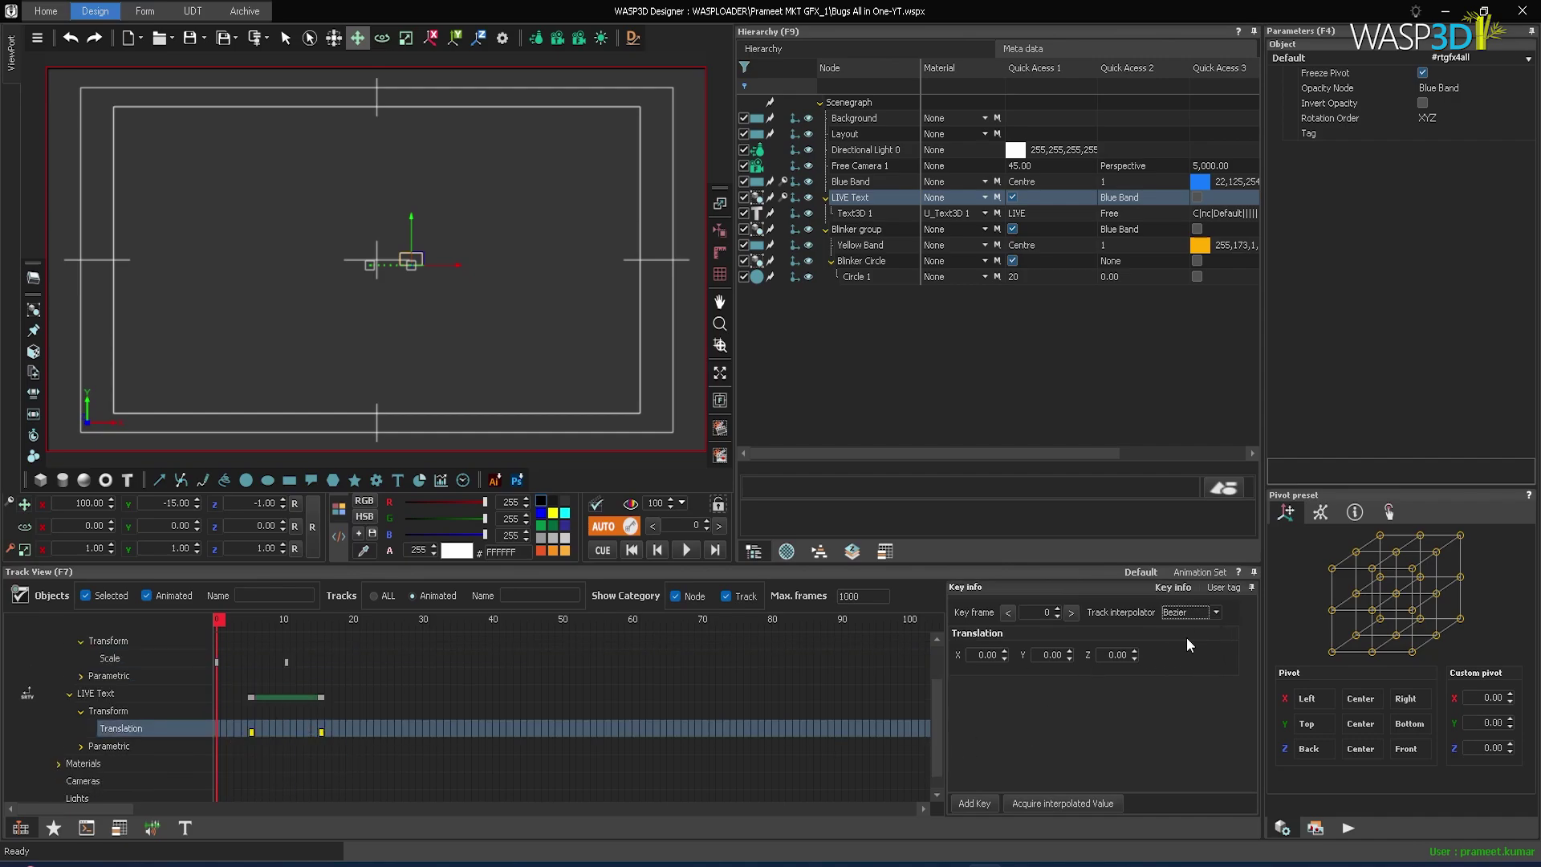
# Play back the animation and extend LIVE Text's end key to frame 20
pyautogui.click(685, 550)
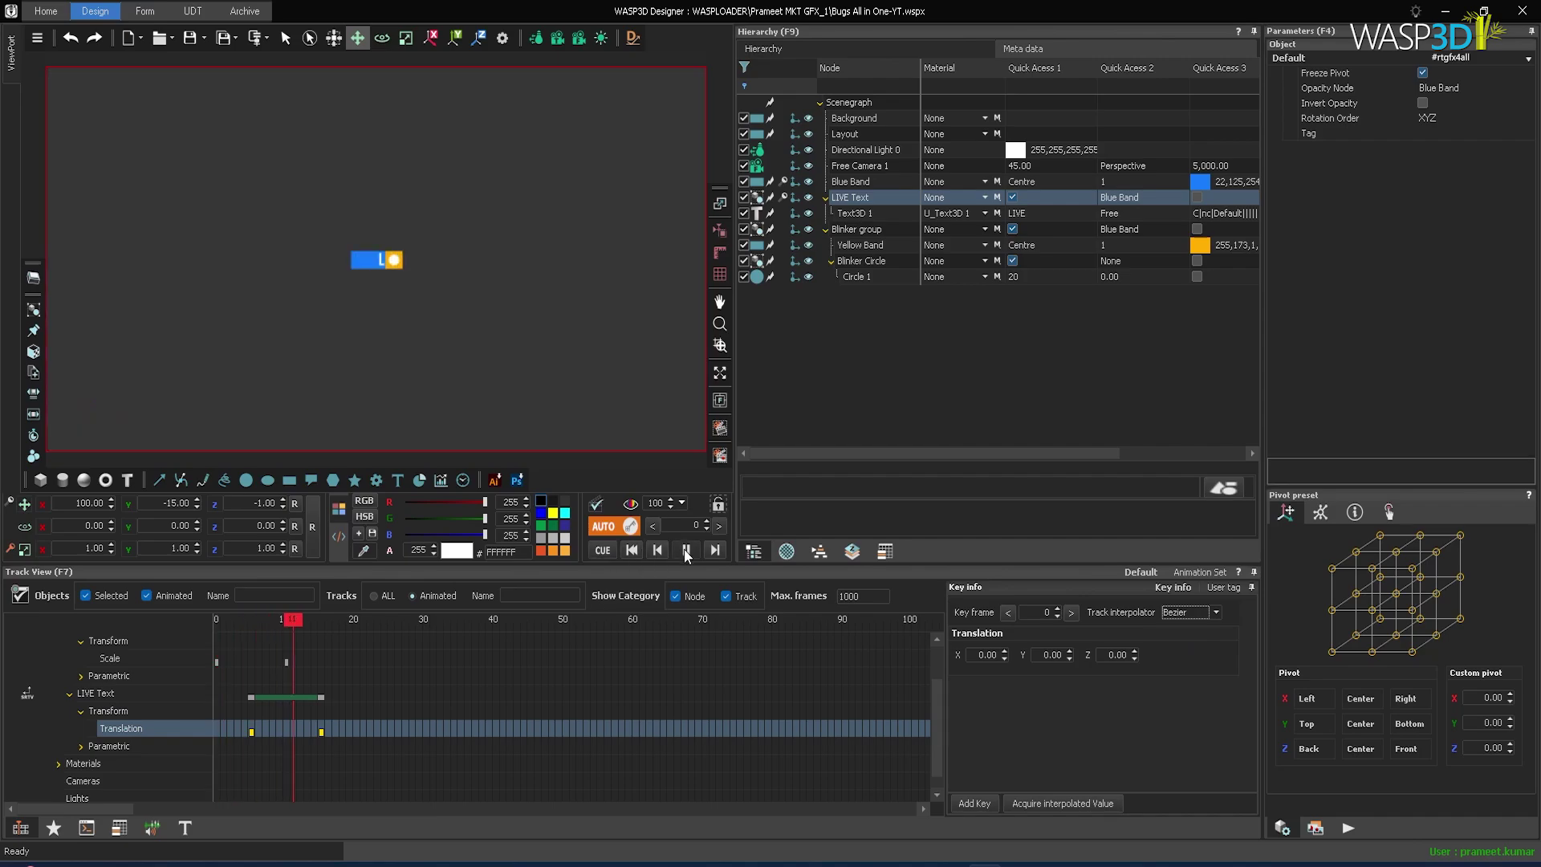
pyautogui.click(602, 551)
pyautogui.scroll(1, 403, 728)
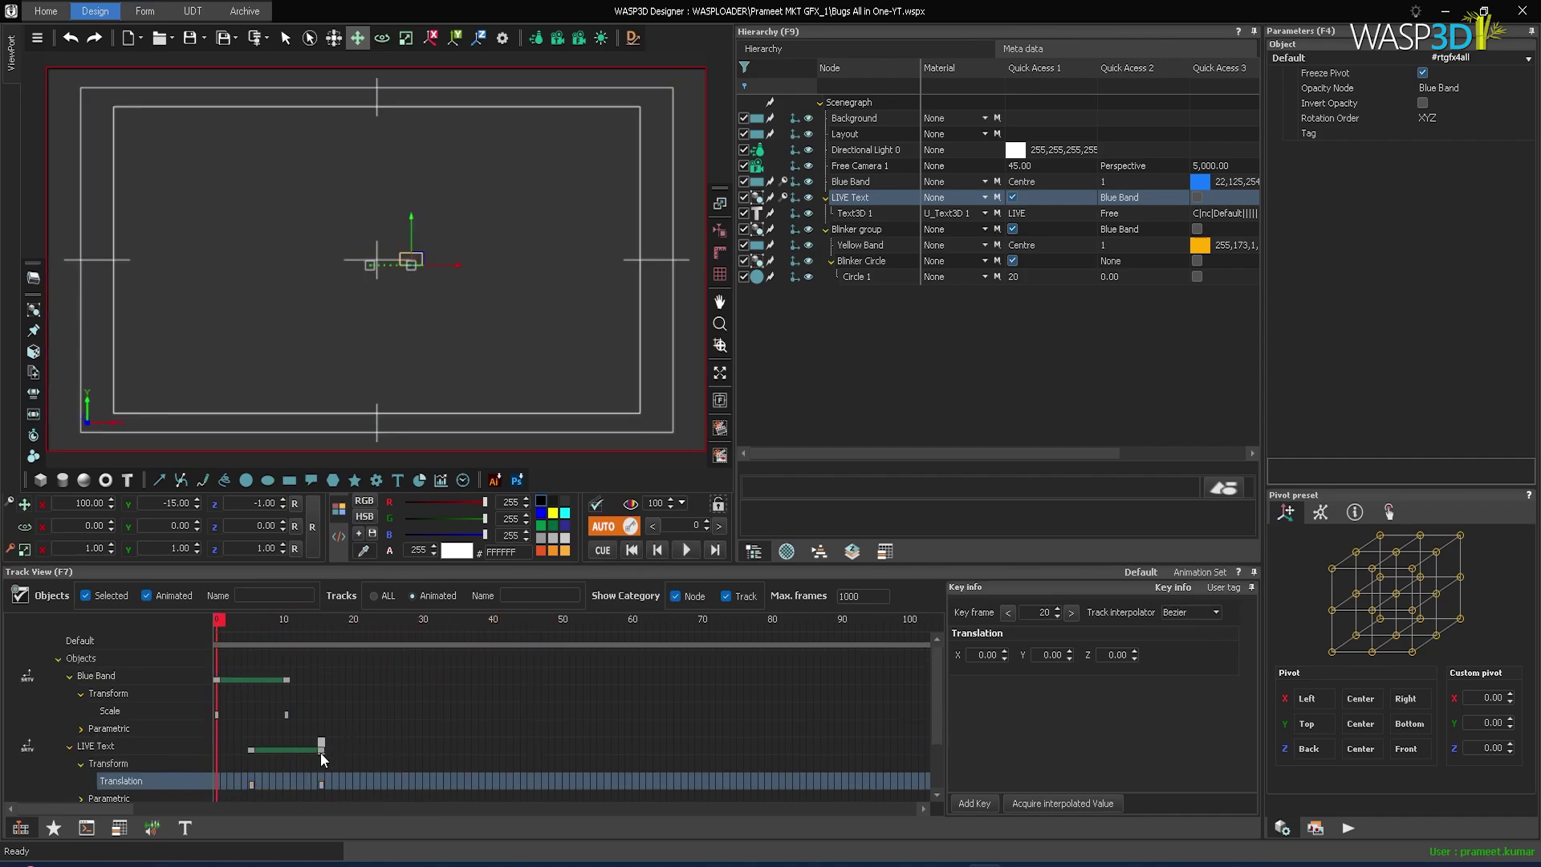
pyautogui.moveTo(321, 749); pyautogui.dragTo(355, 750)
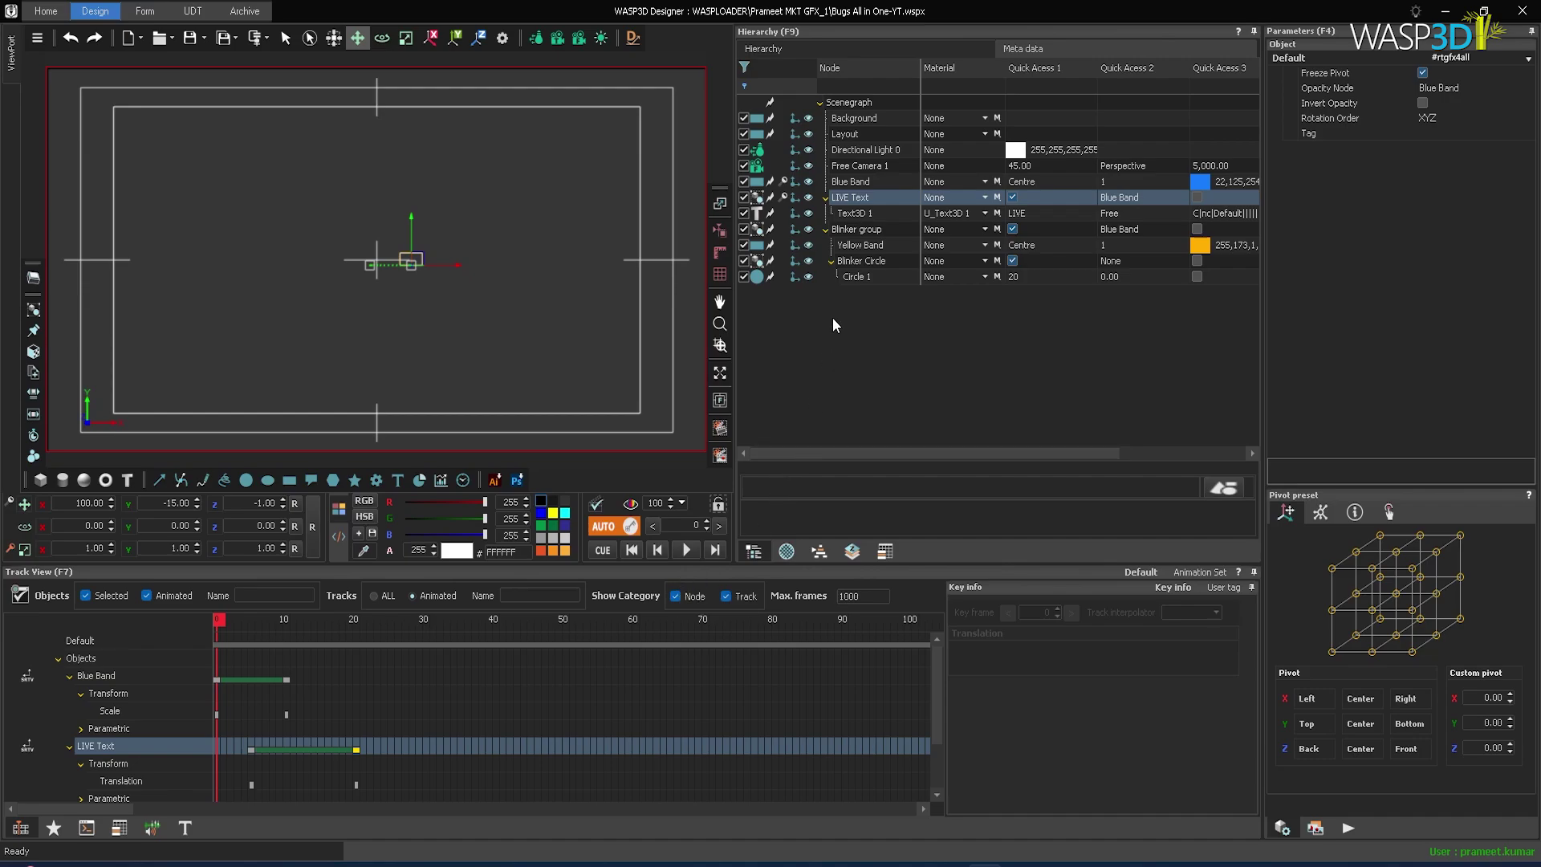
# Key the Blinker group's X position at 50 on frame 25
pyautogui.click(864, 232)
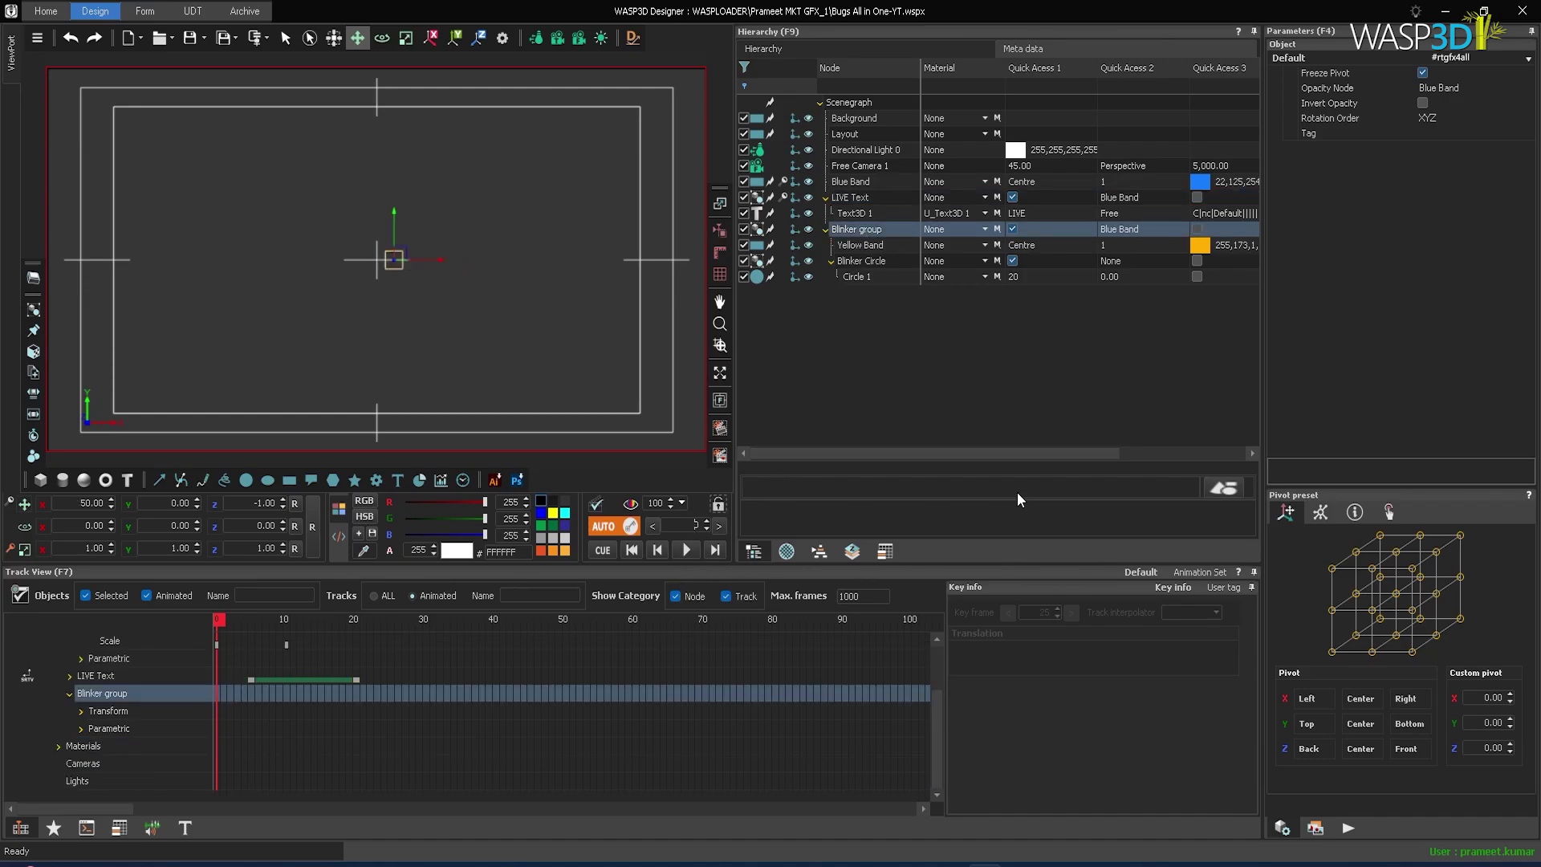
pyautogui.write('5')
pyautogui.press('Delete')
pyautogui.press('Return')
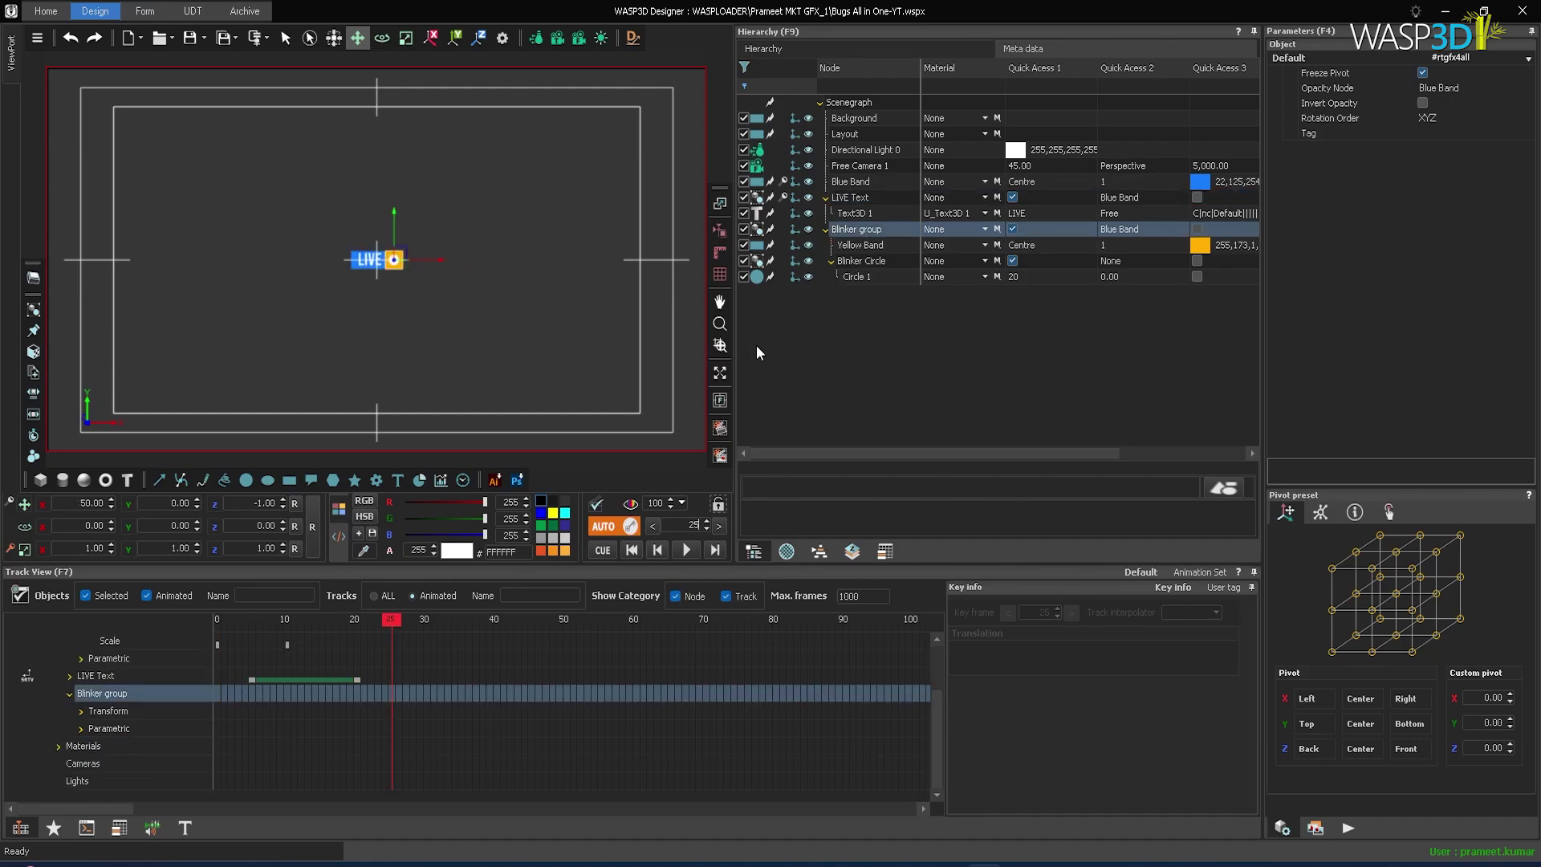
pyautogui.click(111, 507)
# Key the Blinker group's X position at 100 on frame 0 and shift that start key to frame 10
pyautogui.doubleClick(700, 526)
pyautogui.write('0')
pyautogui.press('Return')
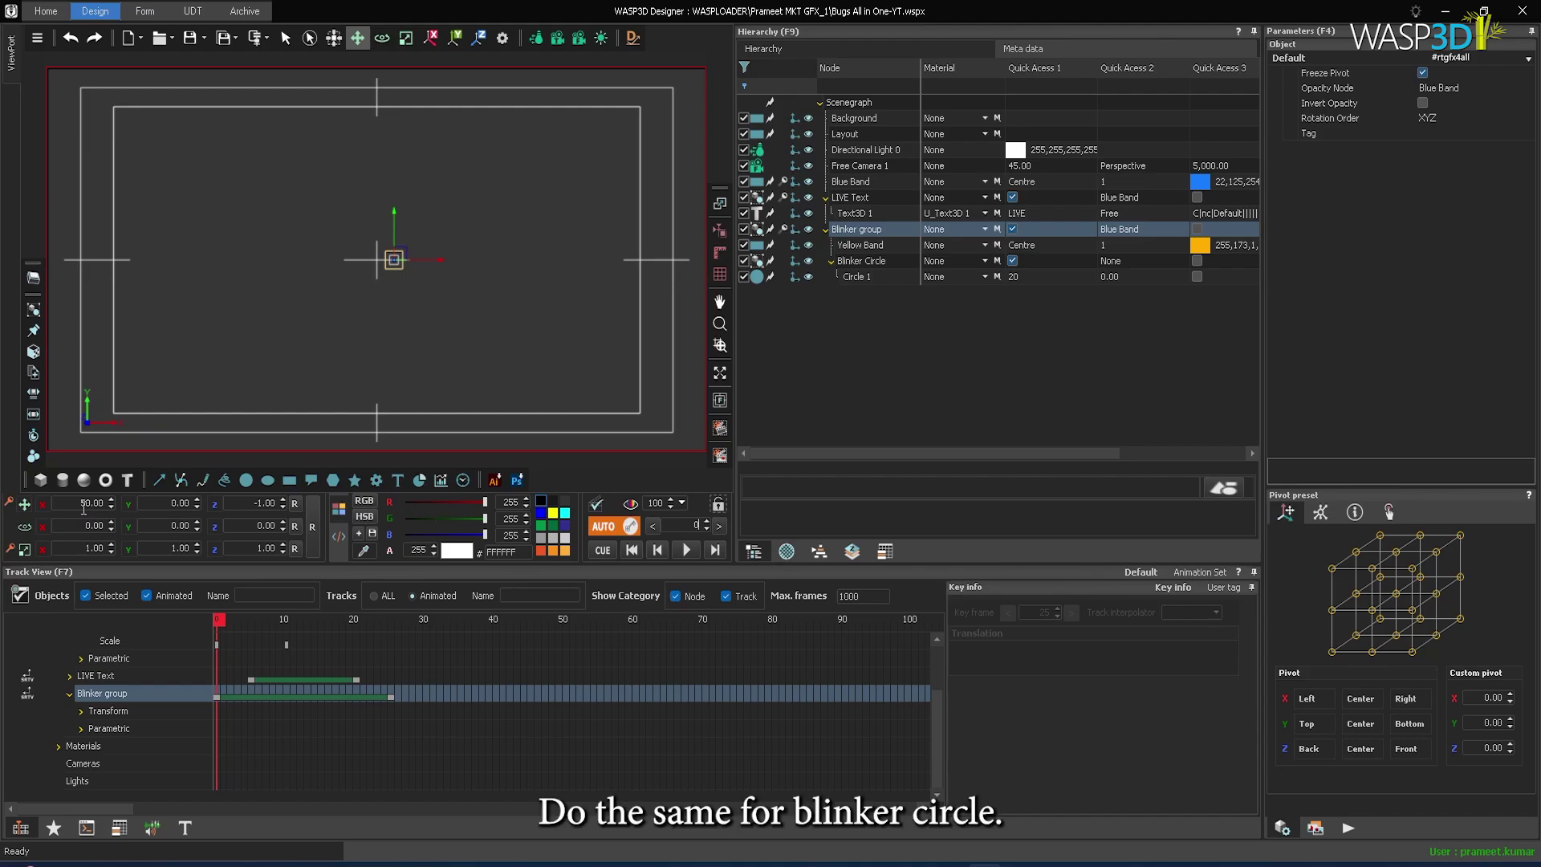
pyautogui.doubleClick(85, 502)
pyautogui.write('100')
pyautogui.press('Return')
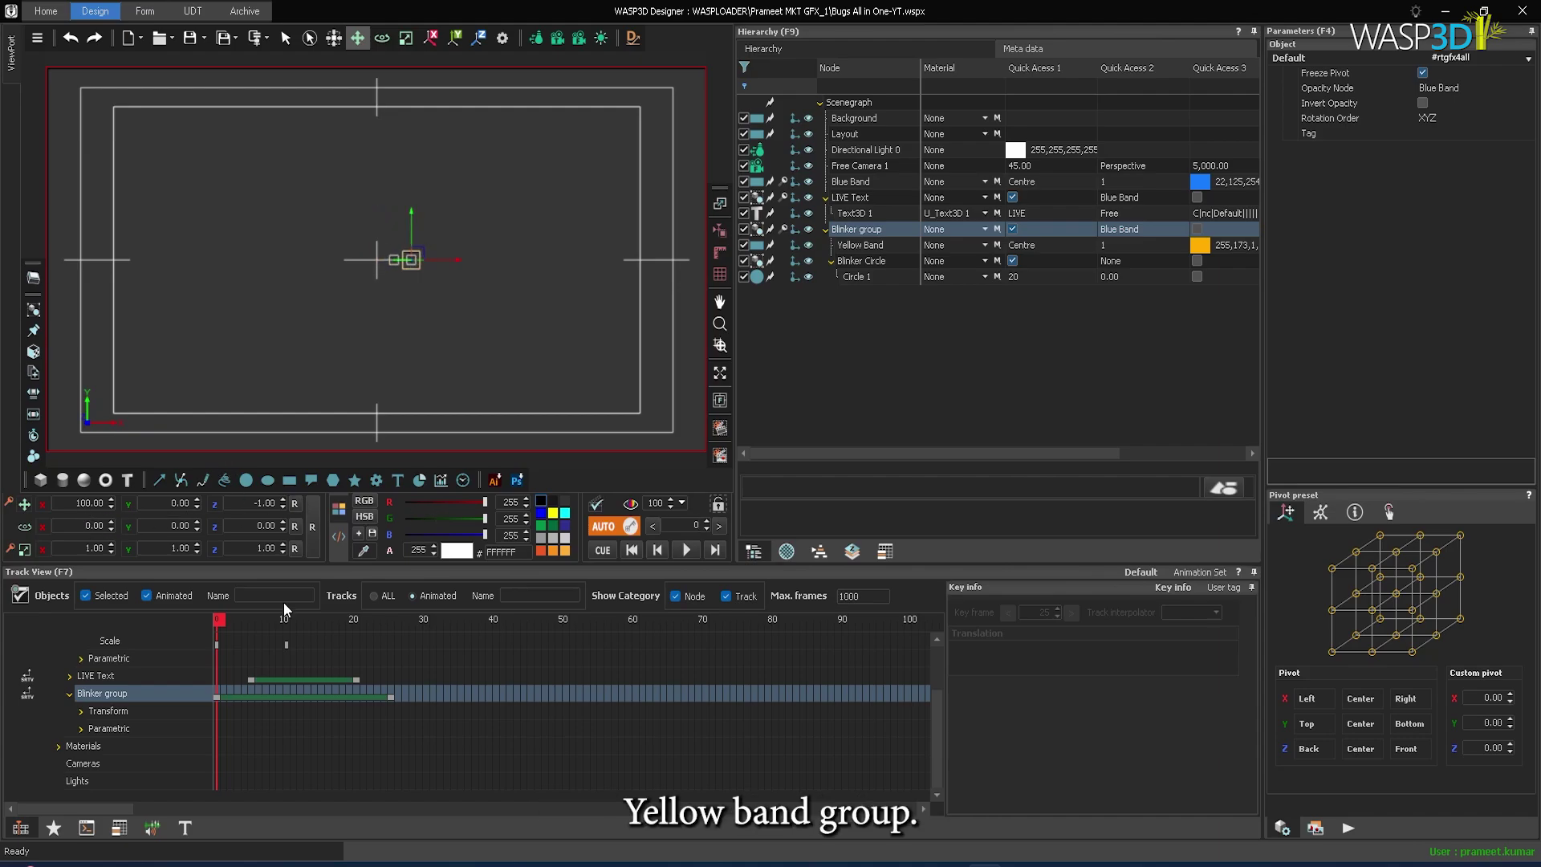
pyautogui.moveTo(217, 696); pyautogui.dragTo(287, 697)
# Select the Blinker group's translation keys, play back the animation and return to the first frame
pyautogui.click(81, 710)
pyautogui.click(259, 727)
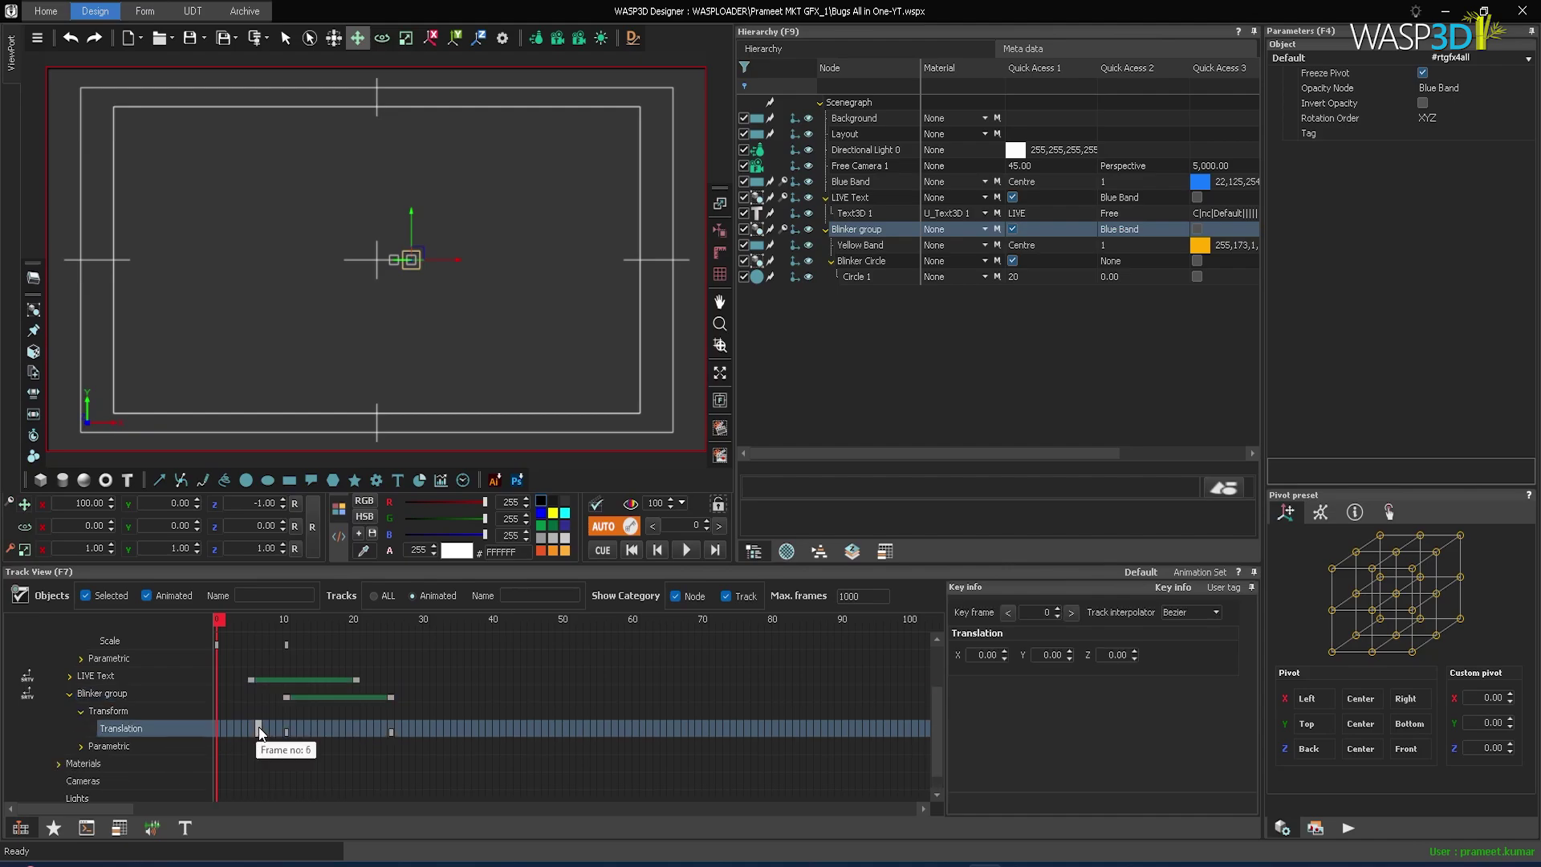
pyautogui.click(688, 551)
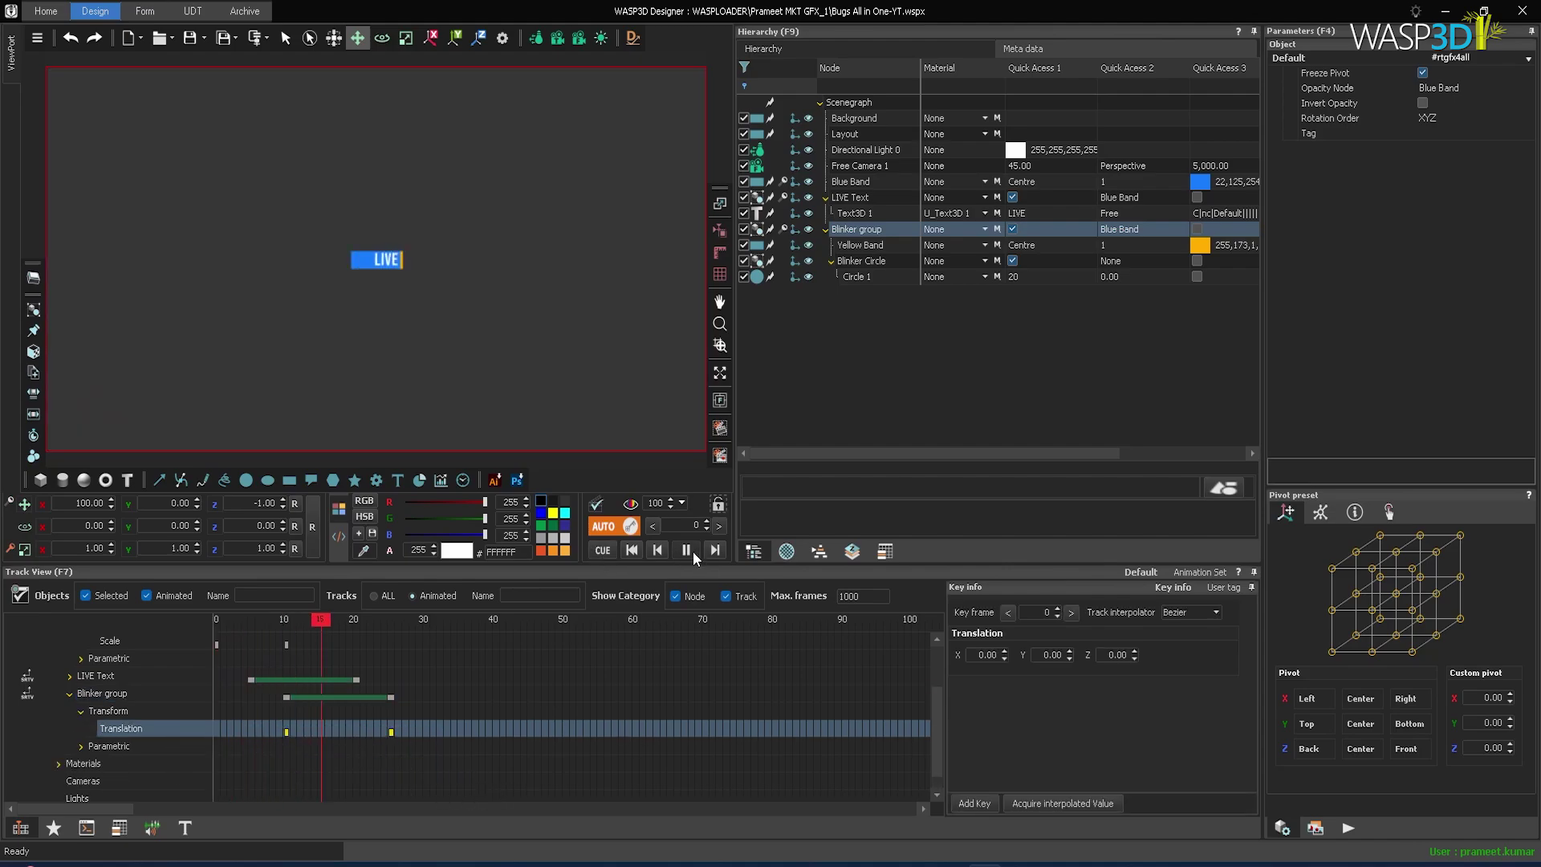
pyautogui.click(600, 550)
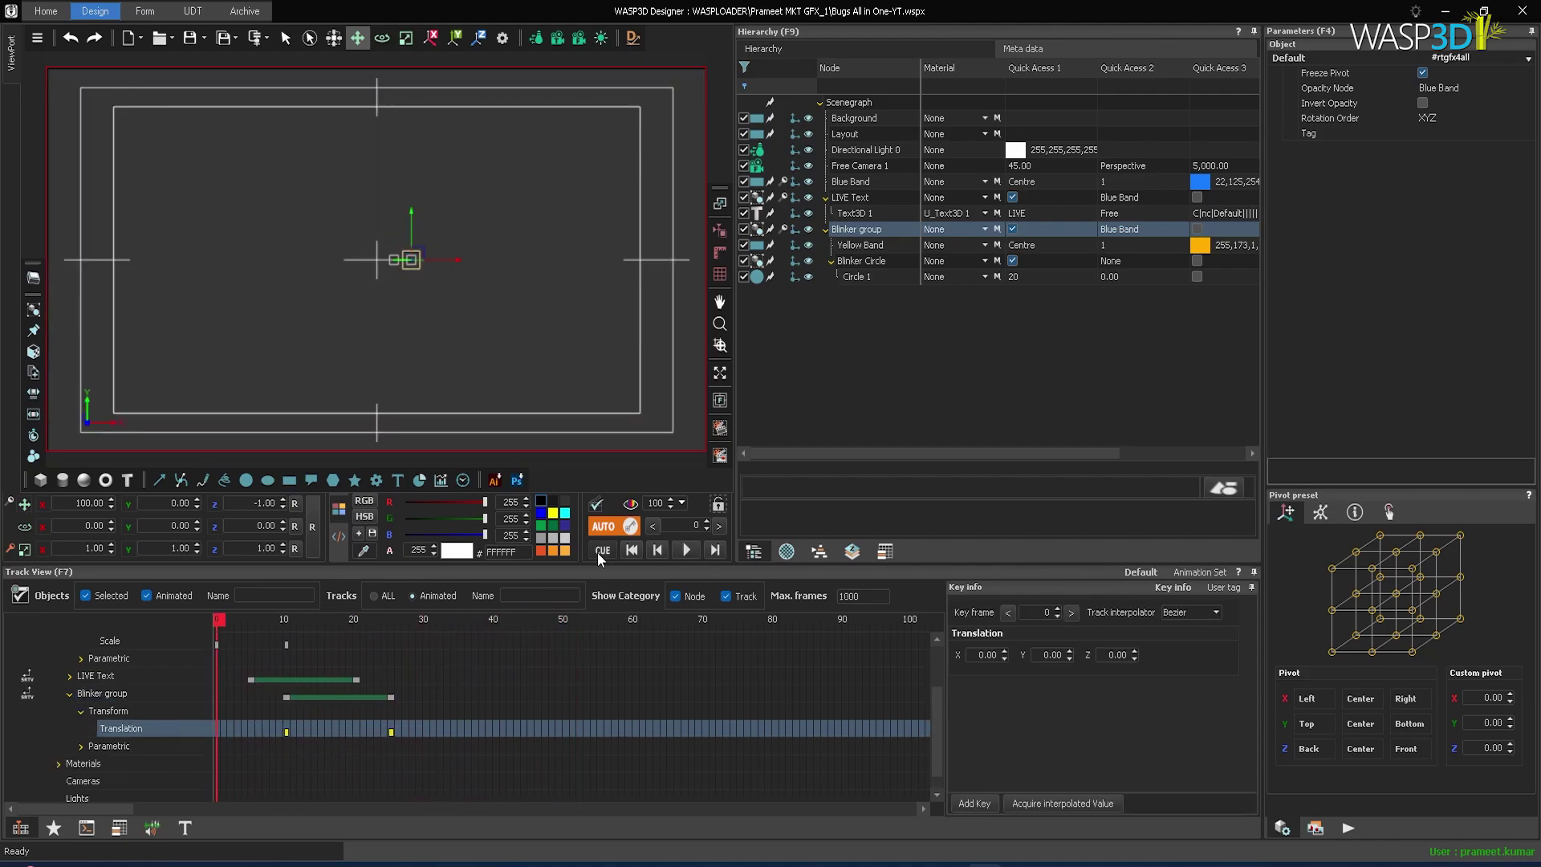
# Key the Blinker Circle's visibility at 0 on frame 10 and at 100 on frame 20
pyautogui.click(873, 264)
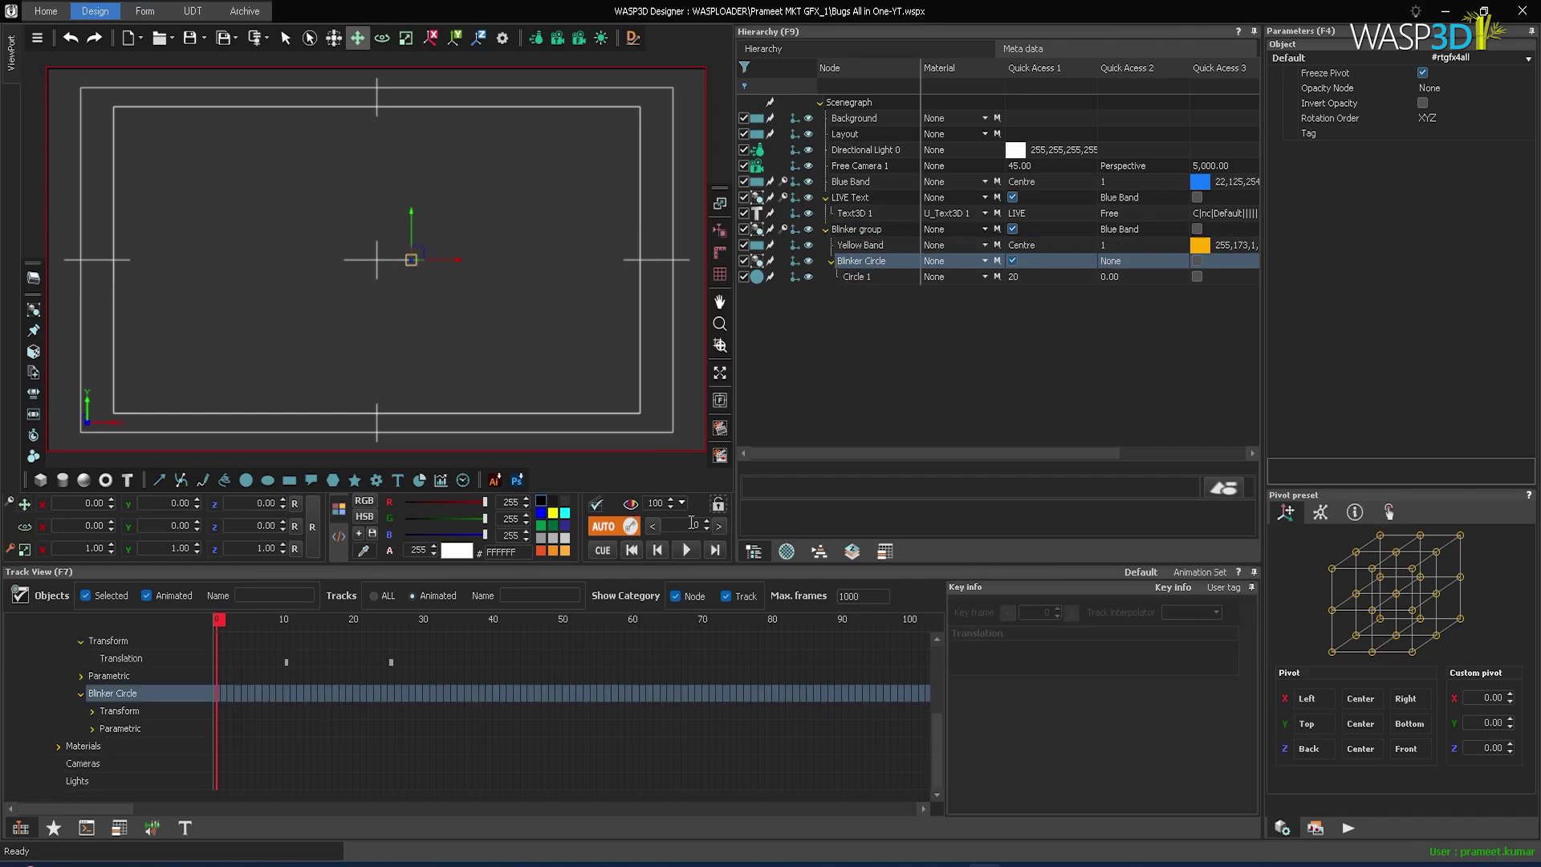
pyautogui.hotkey('ctrl', '1')
pyautogui.hotkey('ctrl', '0')
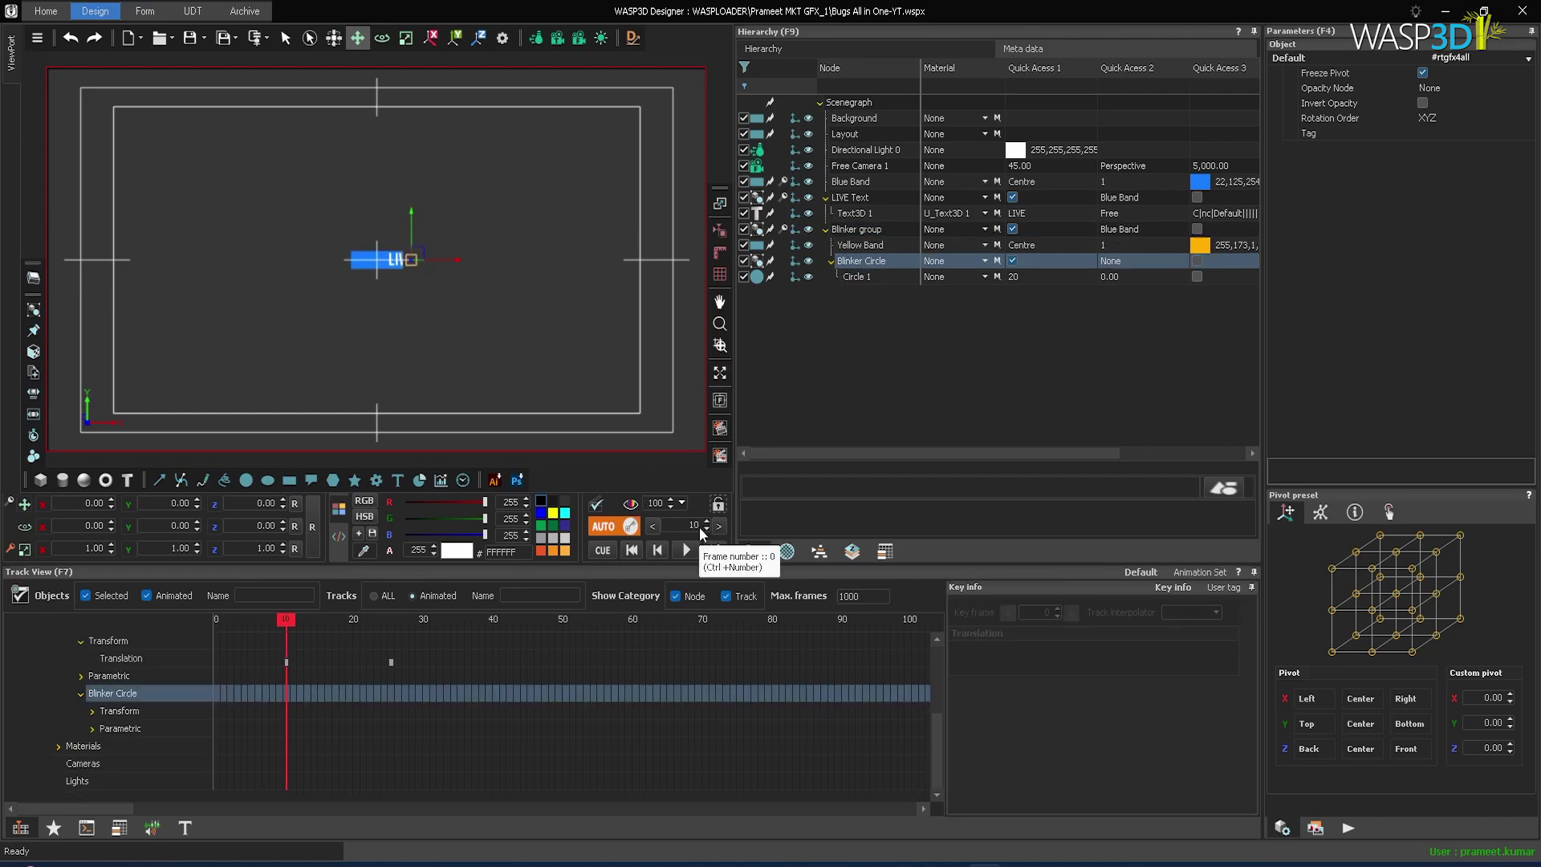
pyautogui.click(629, 504)
pyautogui.click(692, 525)
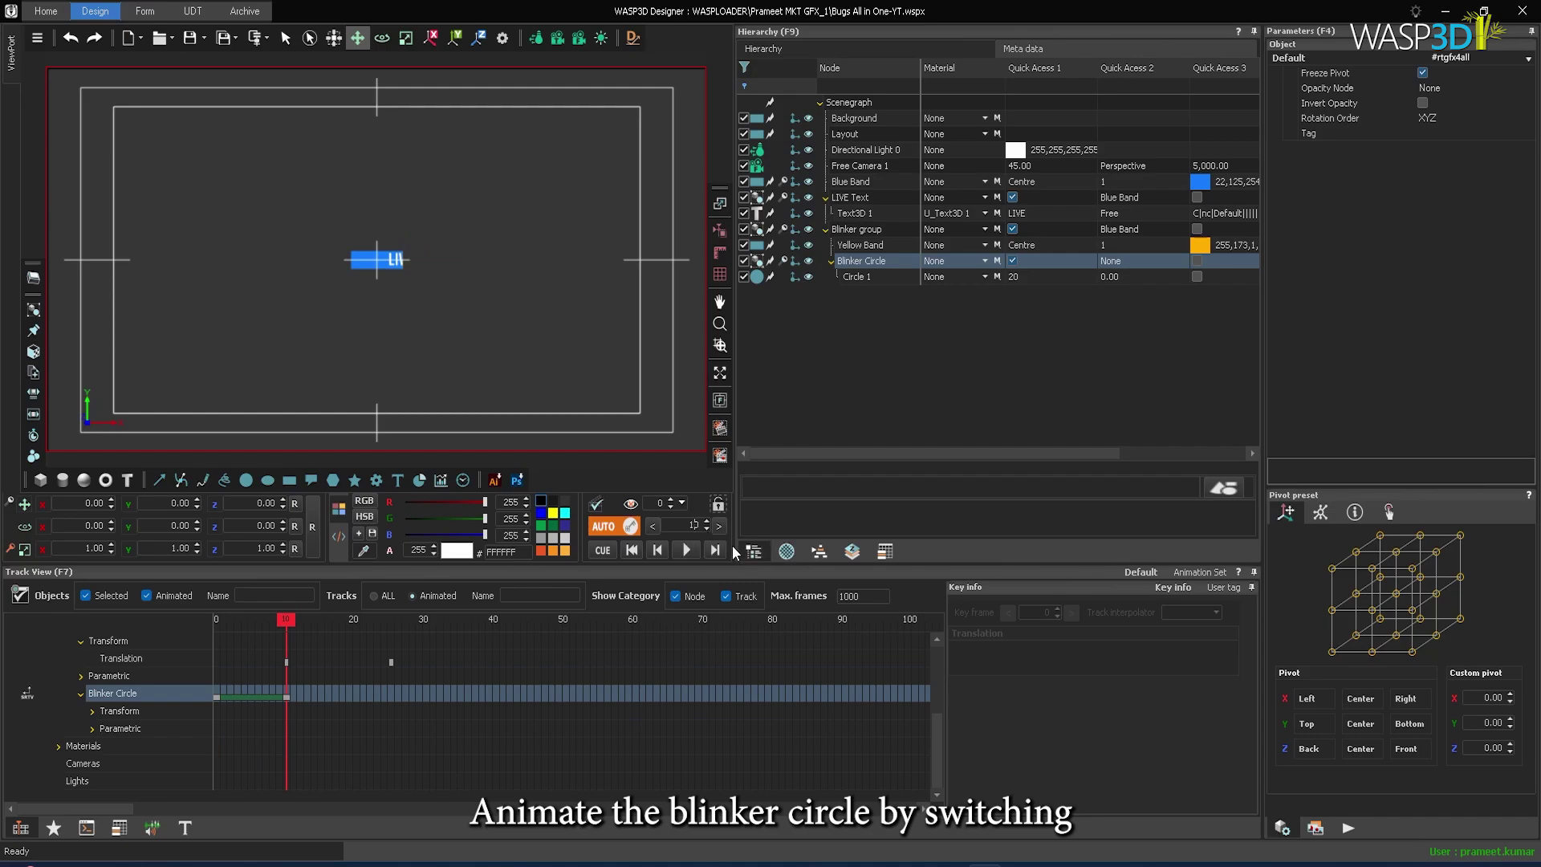
pyautogui.press('BackSpace')
pyautogui.write('2')
pyautogui.click(629, 505)
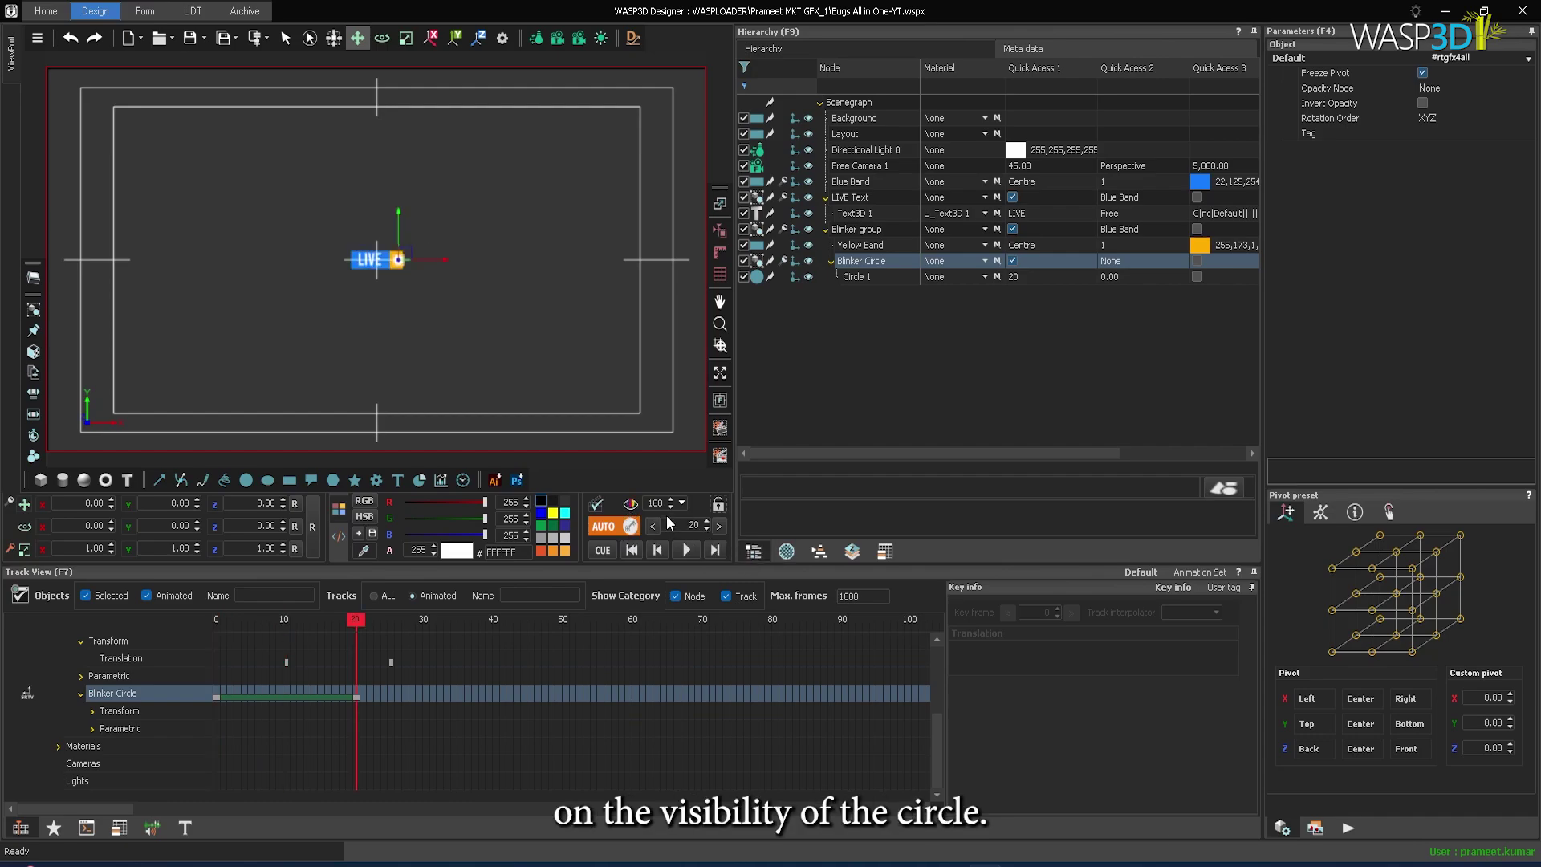
# Play back the animation from the first frame, return to the start and turn off auto-keying
pyautogui.click(604, 551)
pyautogui.click(686, 550)
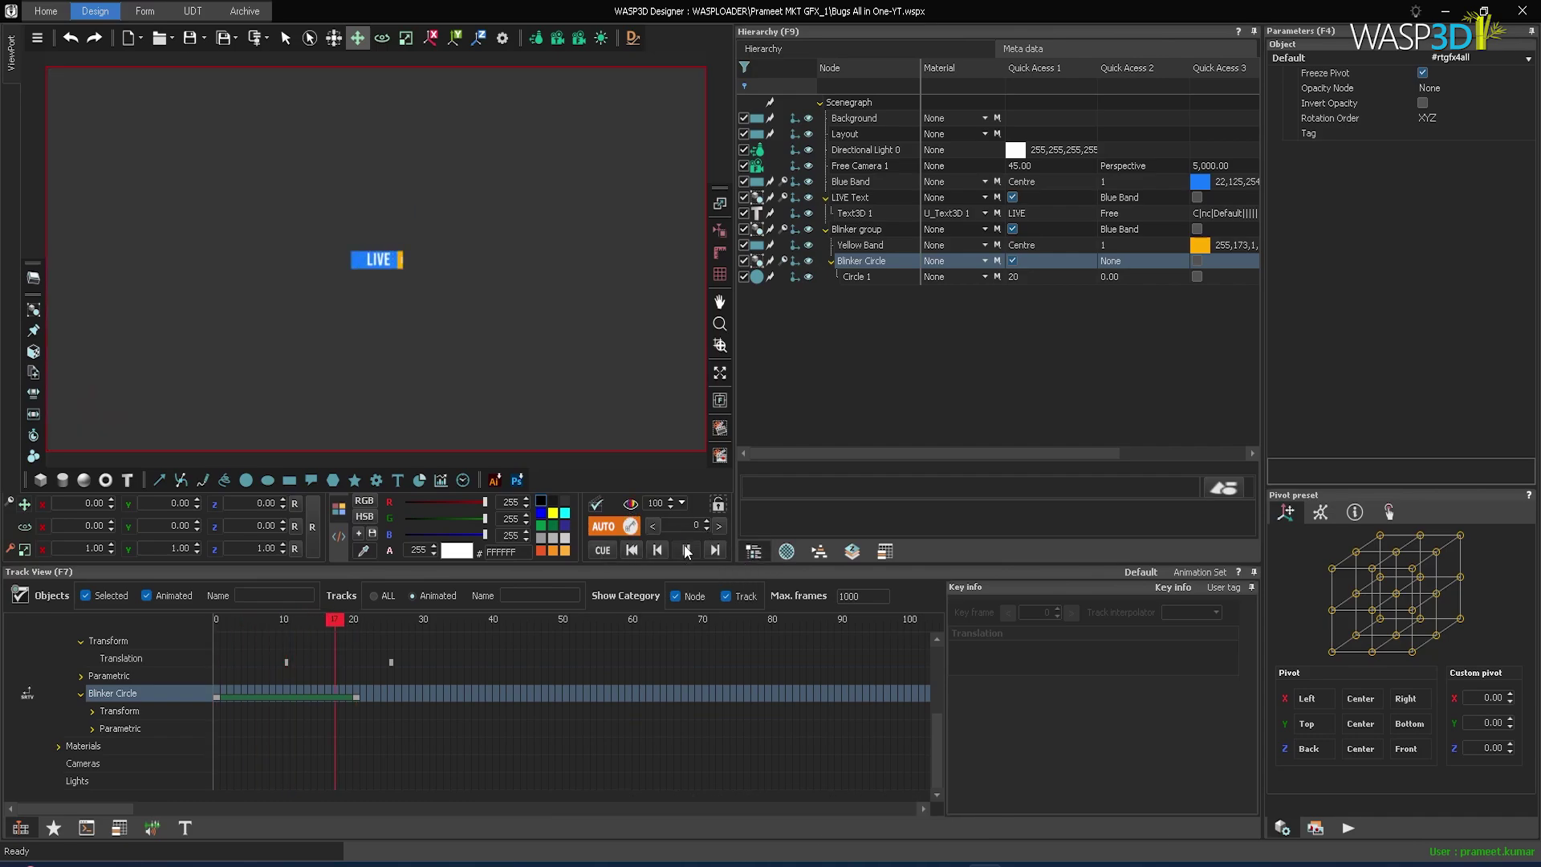
pyautogui.click(610, 548)
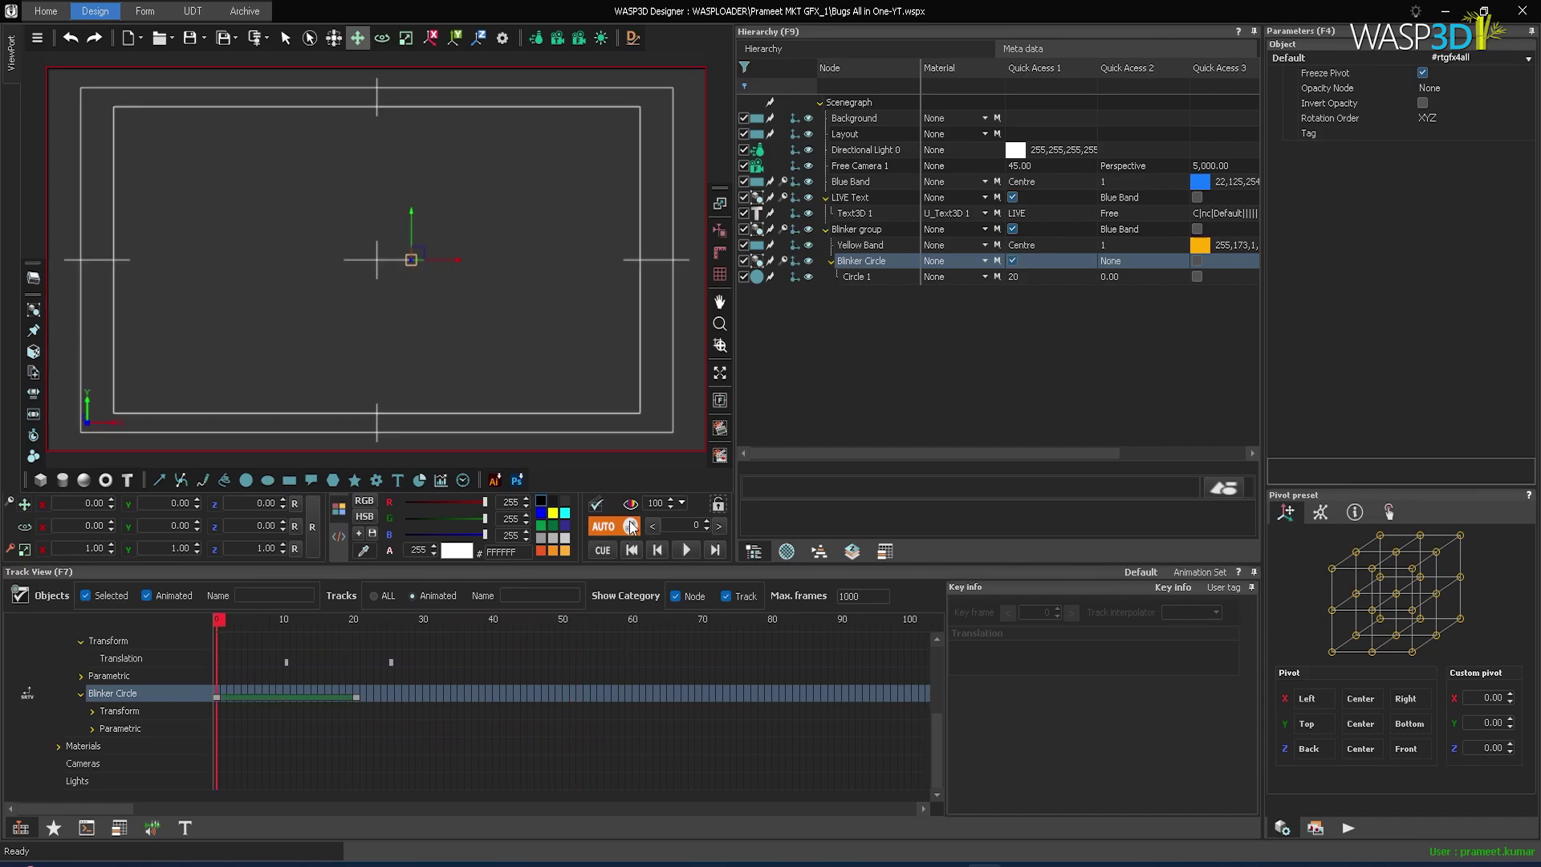
pyautogui.click(630, 525)
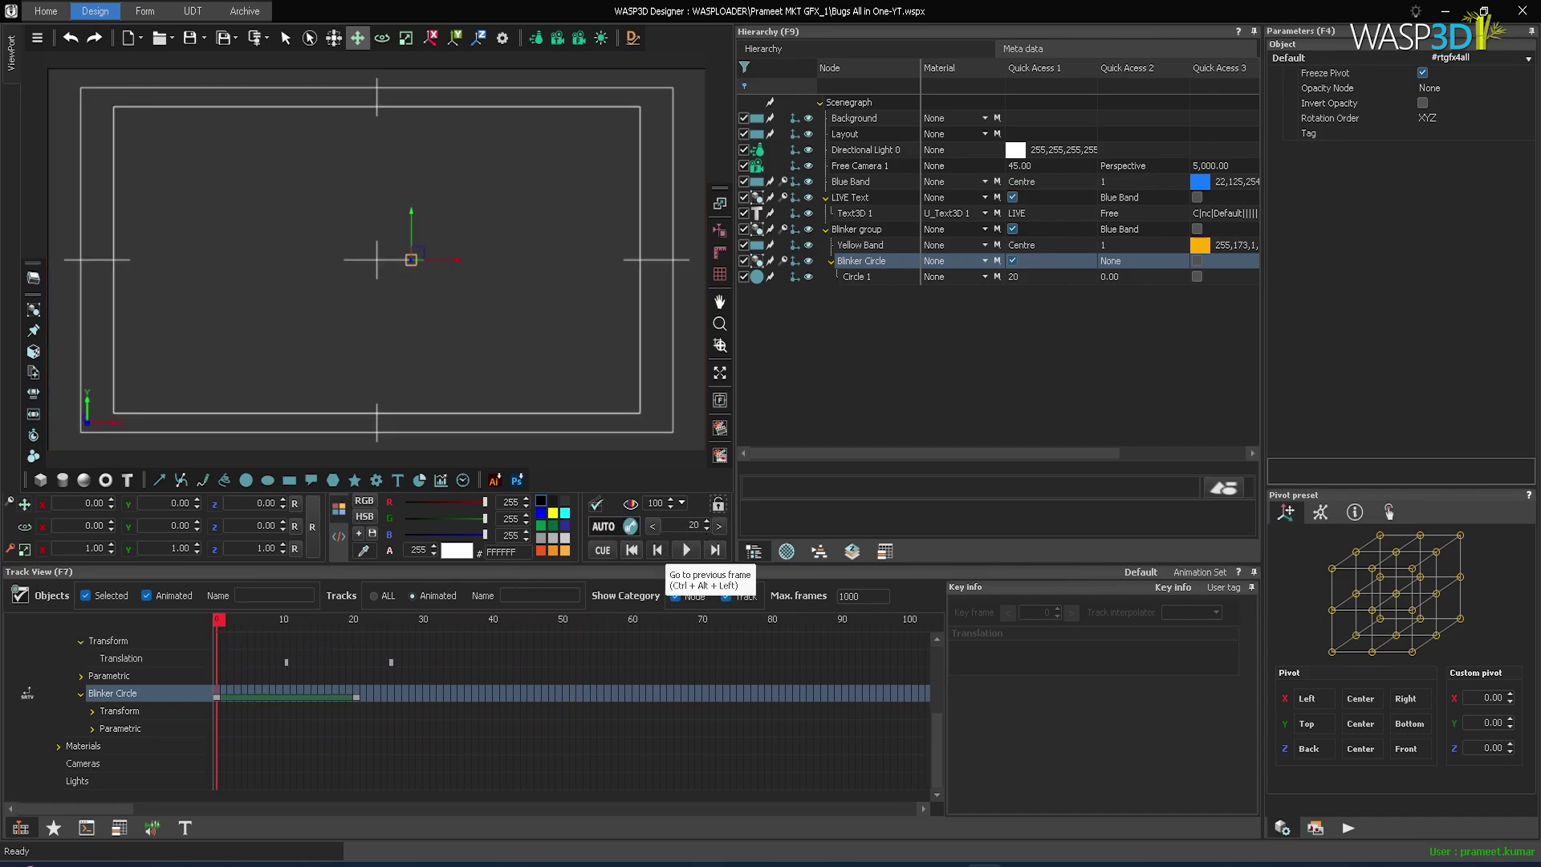
# Shift the Blinker Circle's visibility keys so they begin on frame 25, and play back the animation
pyautogui.click(687, 552)
pyautogui.click(694, 554)
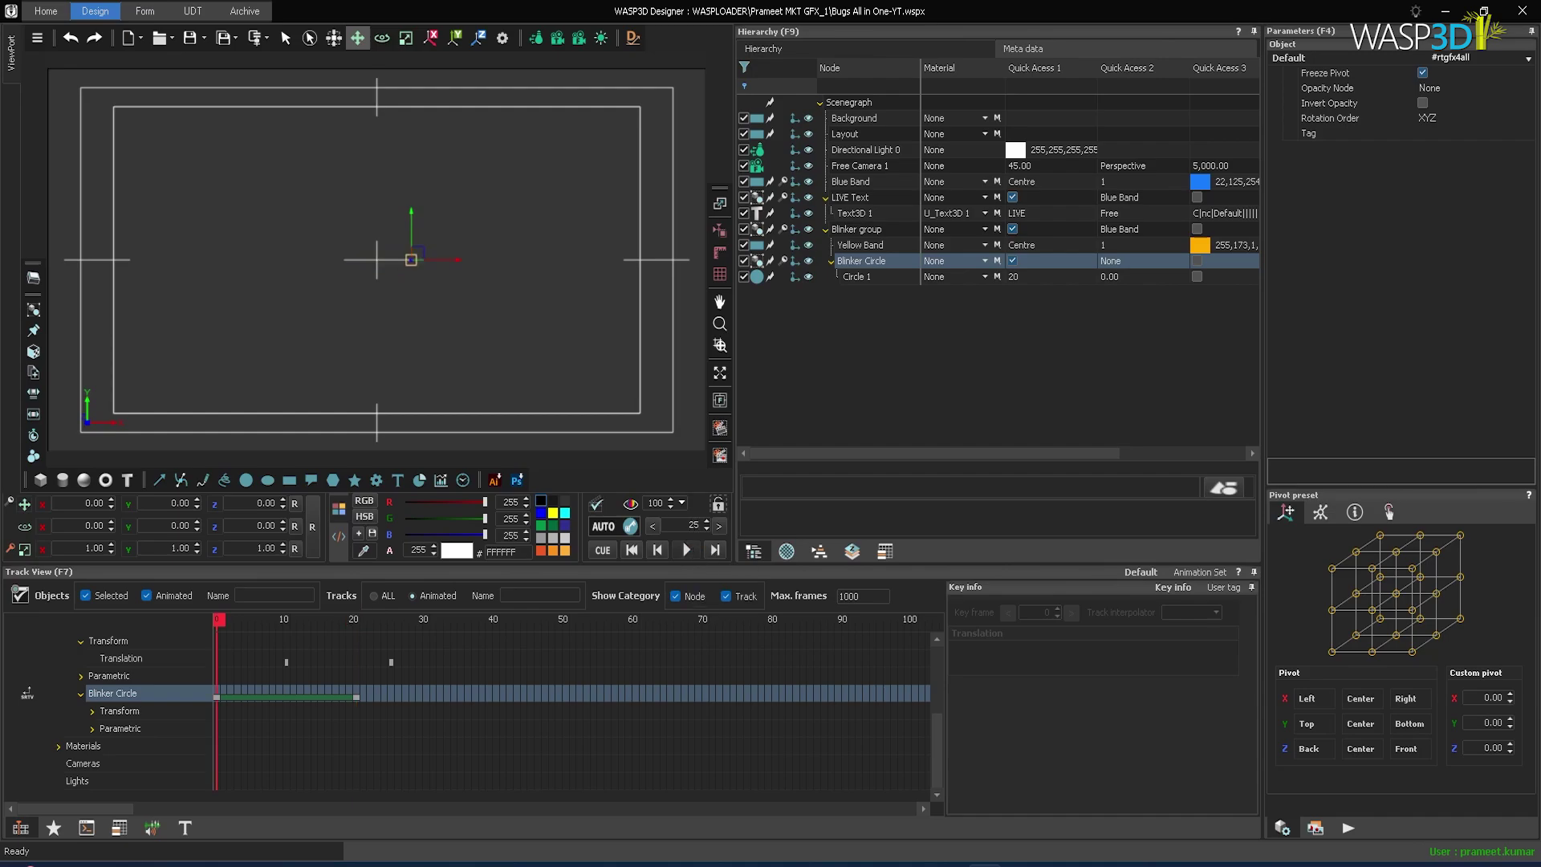
pyautogui.click(692, 546)
pyautogui.moveTo(259, 699); pyautogui.dragTo(432, 714)
pyautogui.click(604, 549)
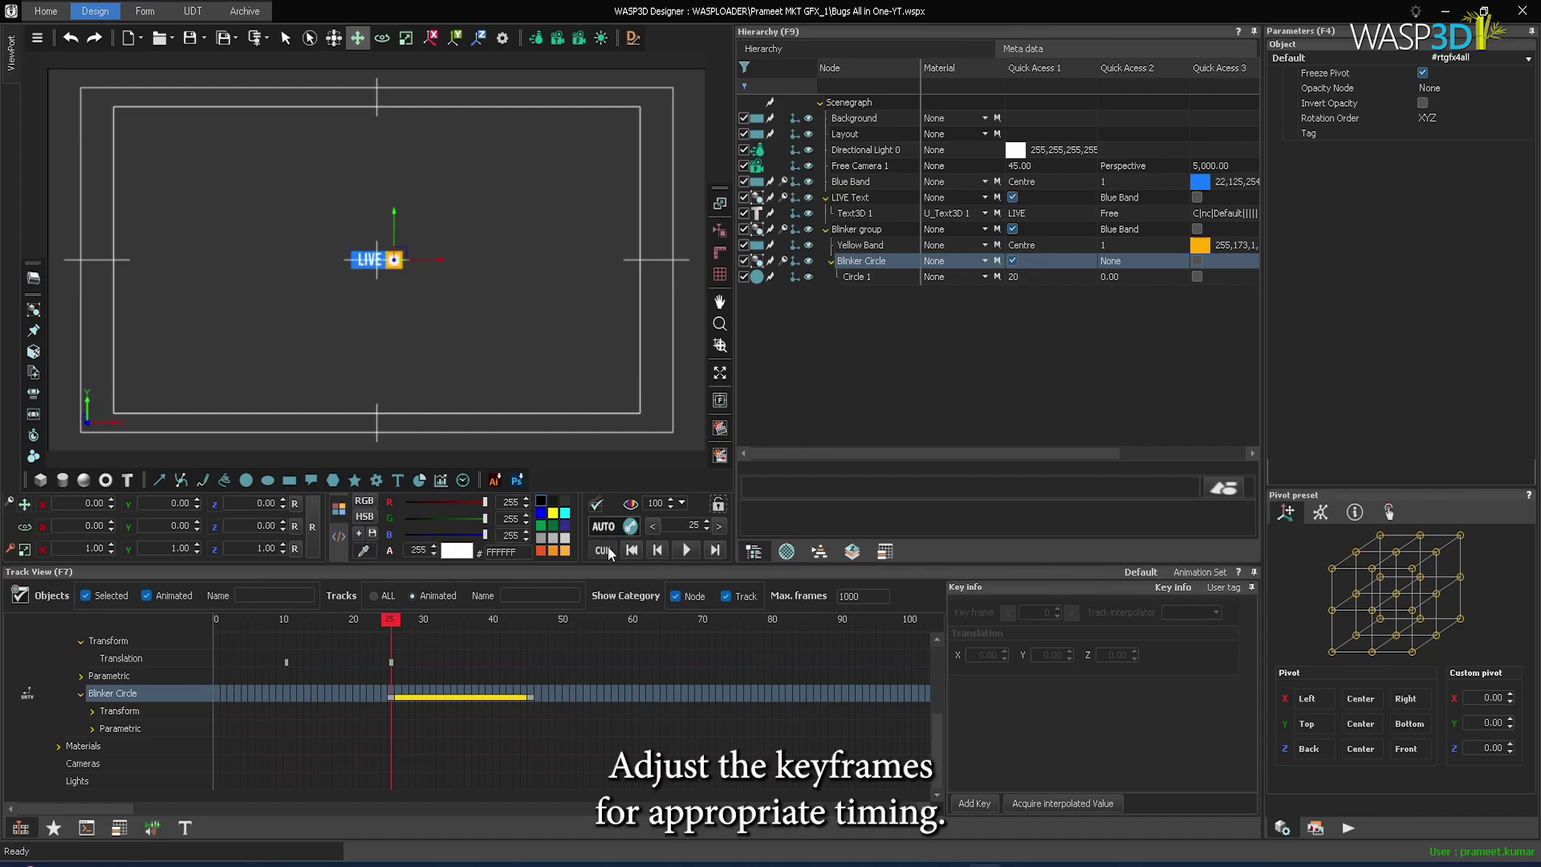
pyautogui.click(692, 549)
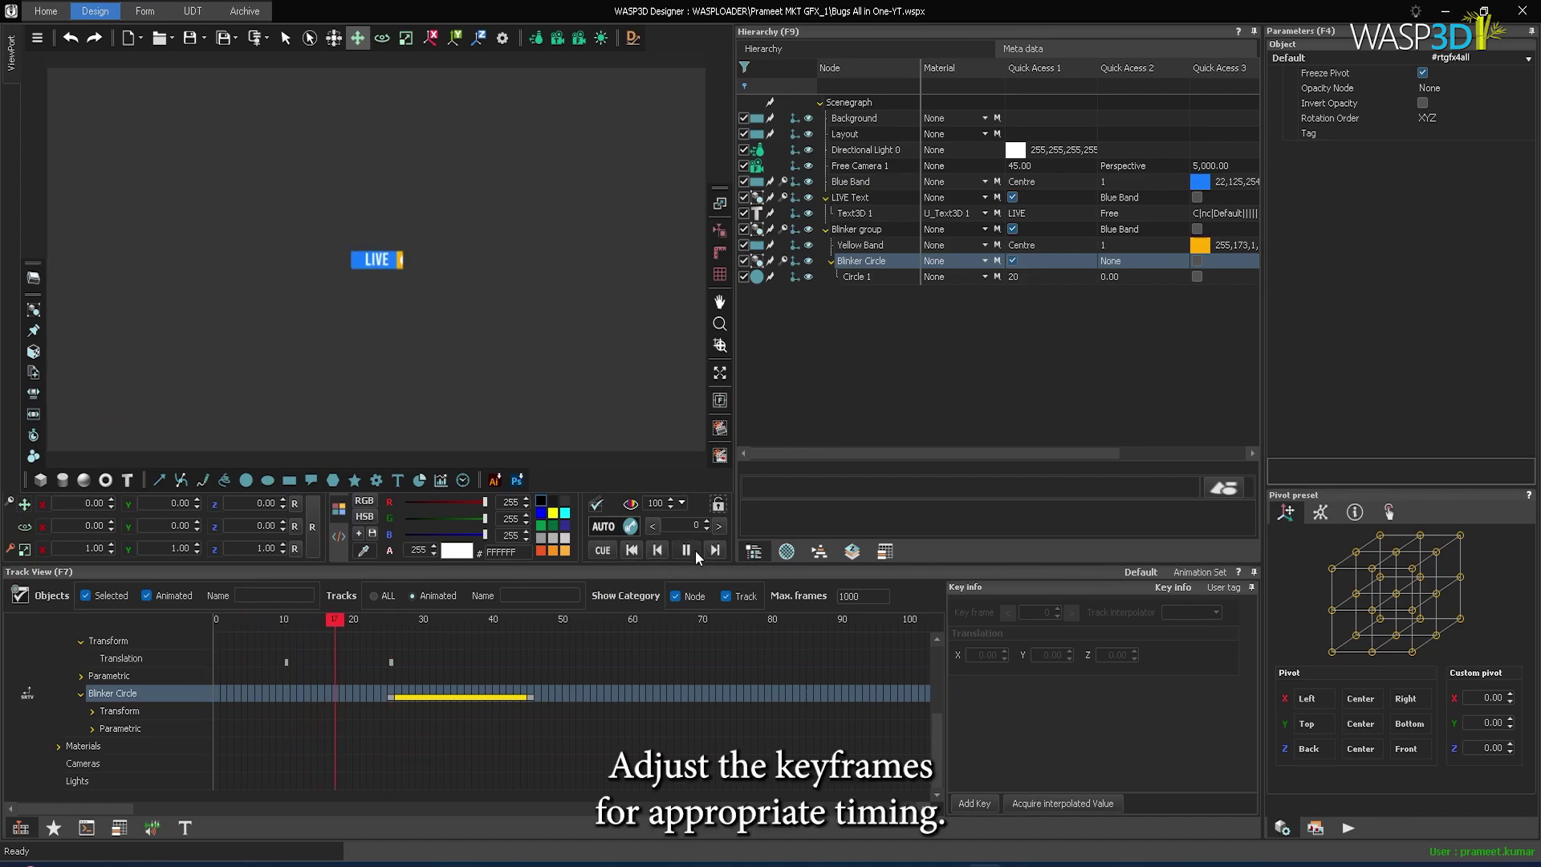
pyautogui.click(603, 551)
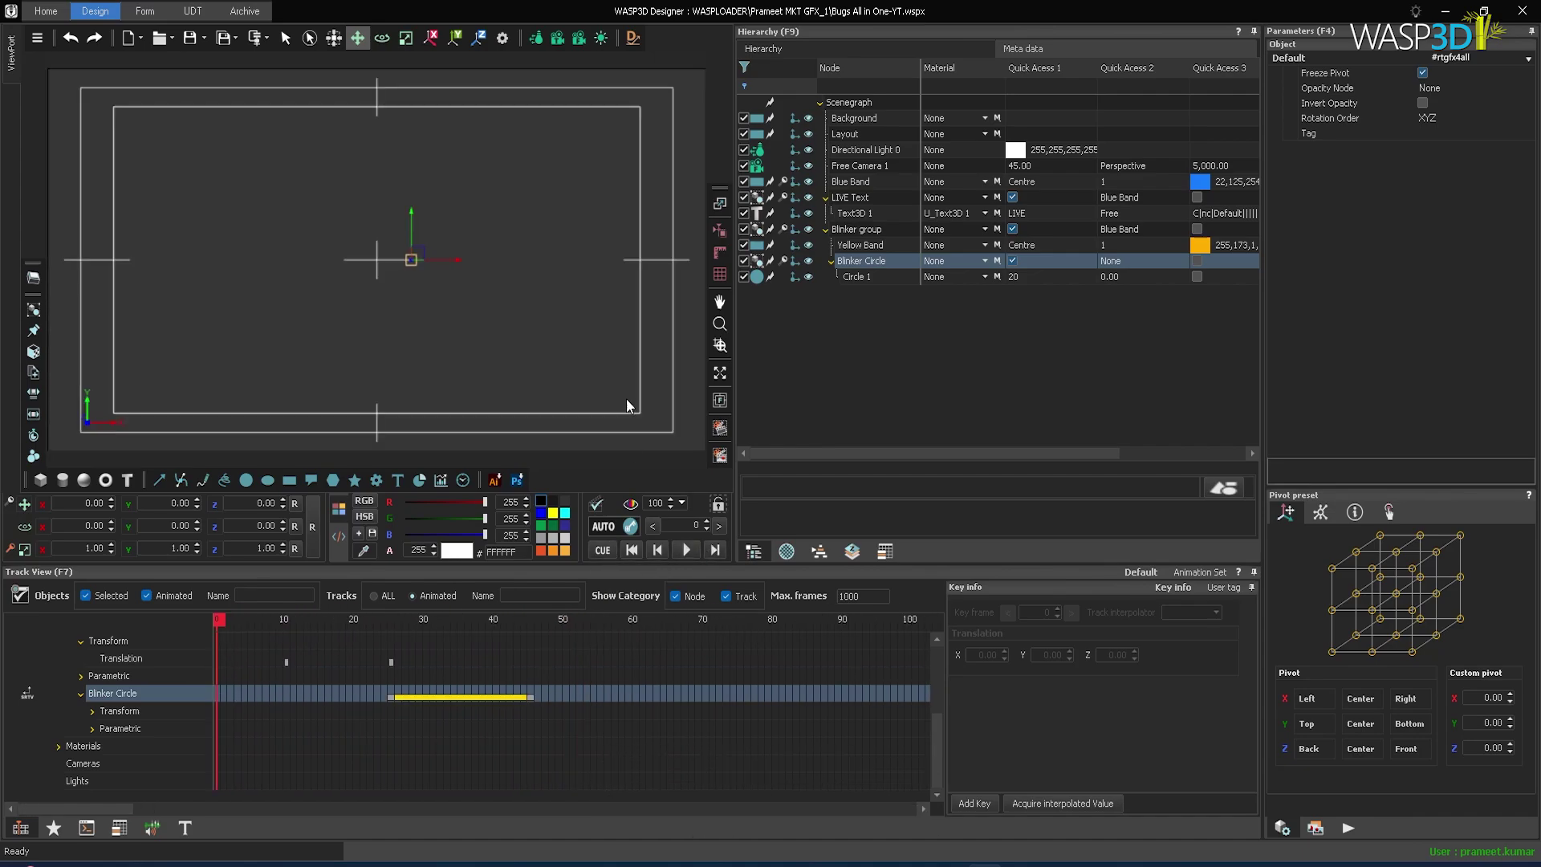
# Add a rectangle to the scene with a width of 175 and a height of 60
pyautogui.click(301, 479)
pyautogui.click(1422, 74)
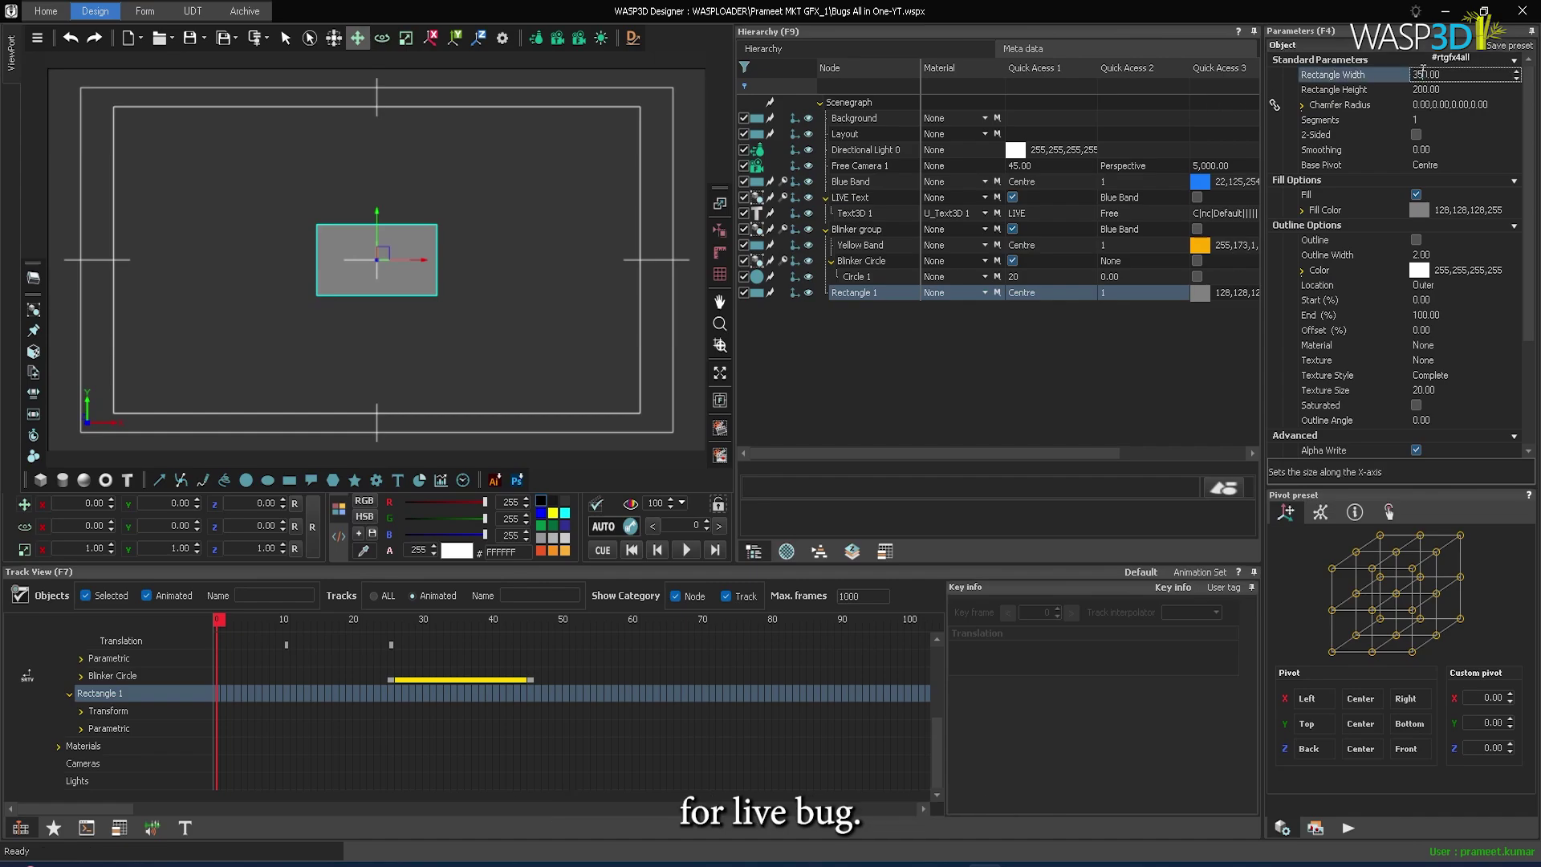
pyautogui.write('175')
pyautogui.press('Return')
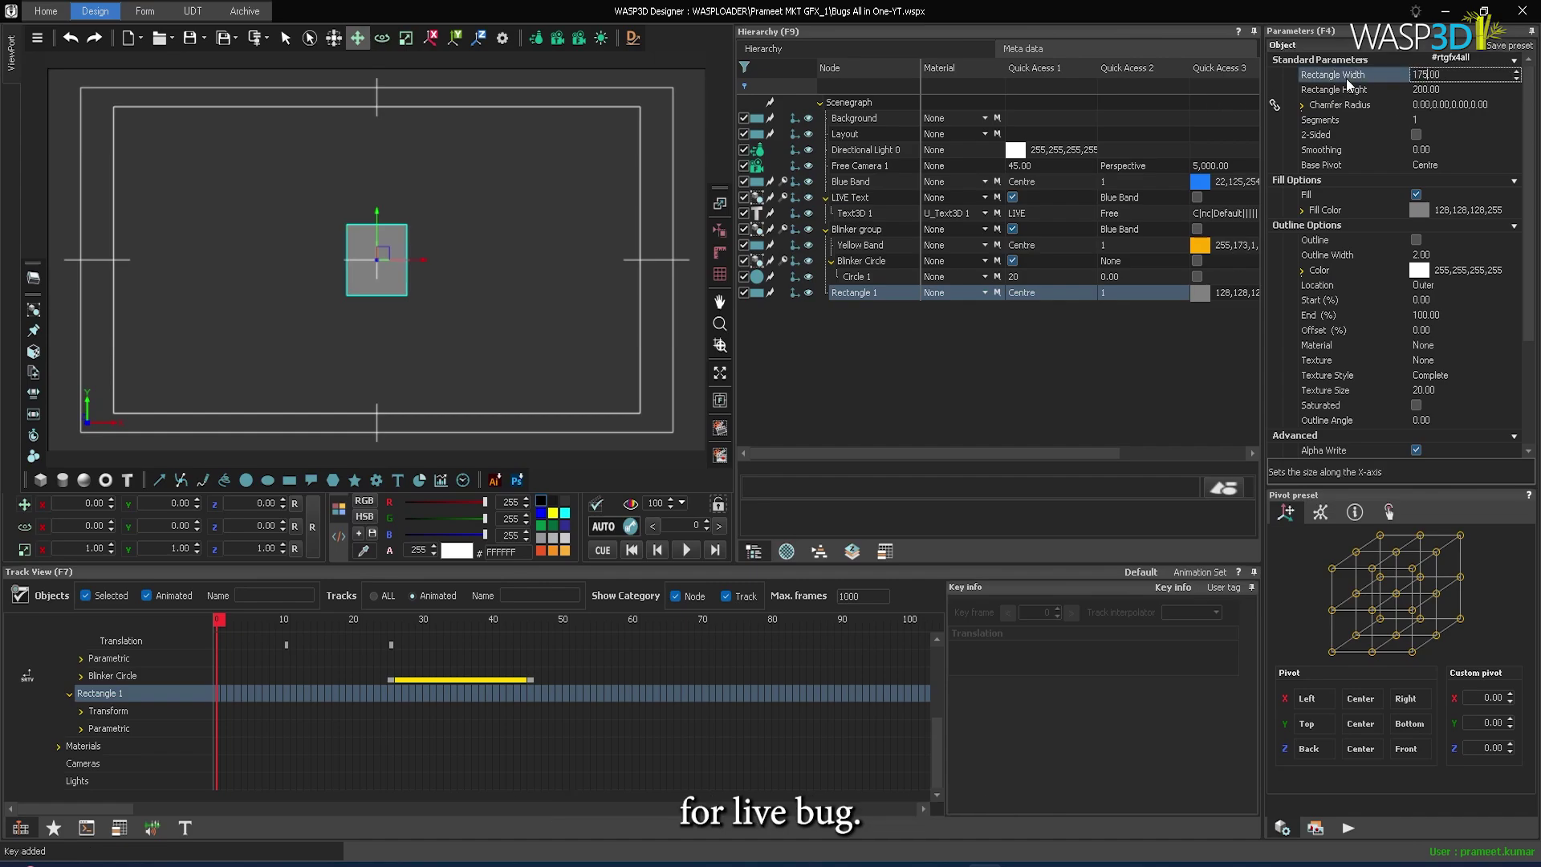
pyautogui.click(1426, 90)
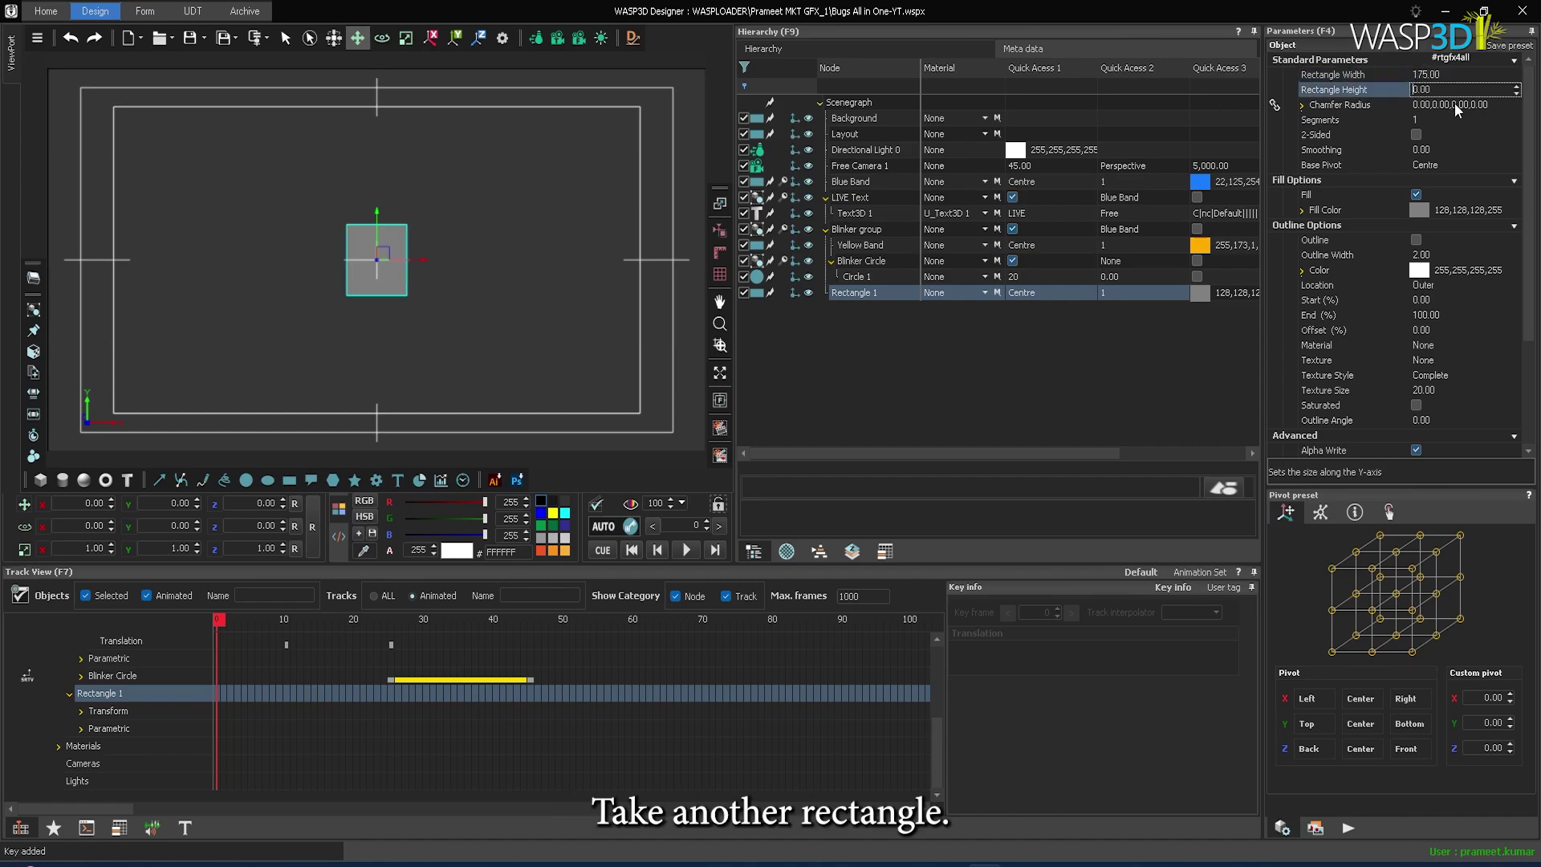
pyautogui.press('Return')
# Enable the new rectangle's outline, disable its fill and set the outline width to 3
pyautogui.click(1416, 239)
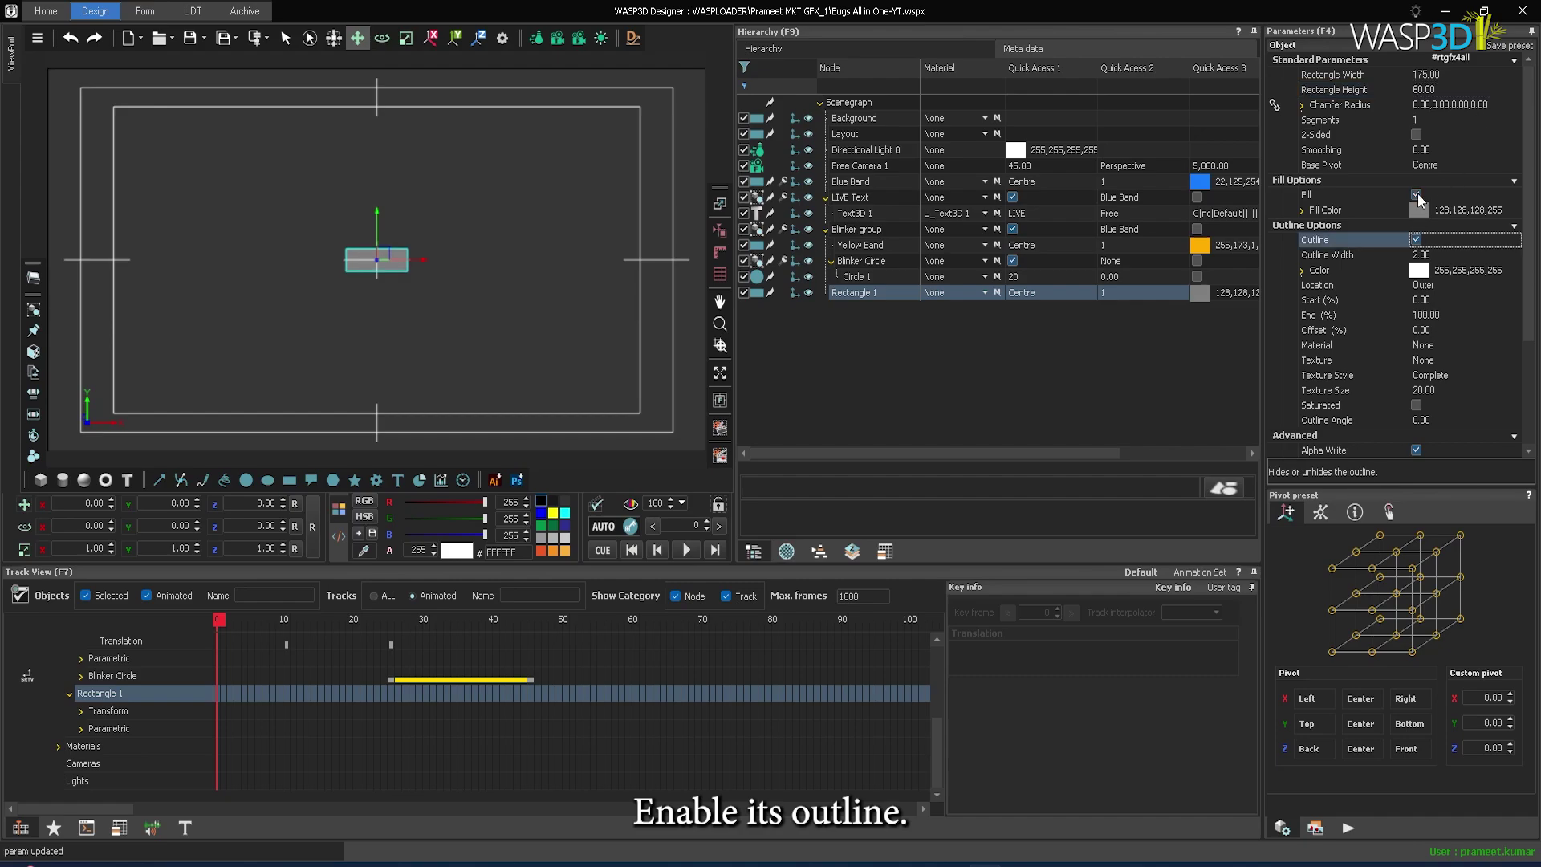
pyautogui.click(1416, 194)
pyautogui.click(1420, 255)
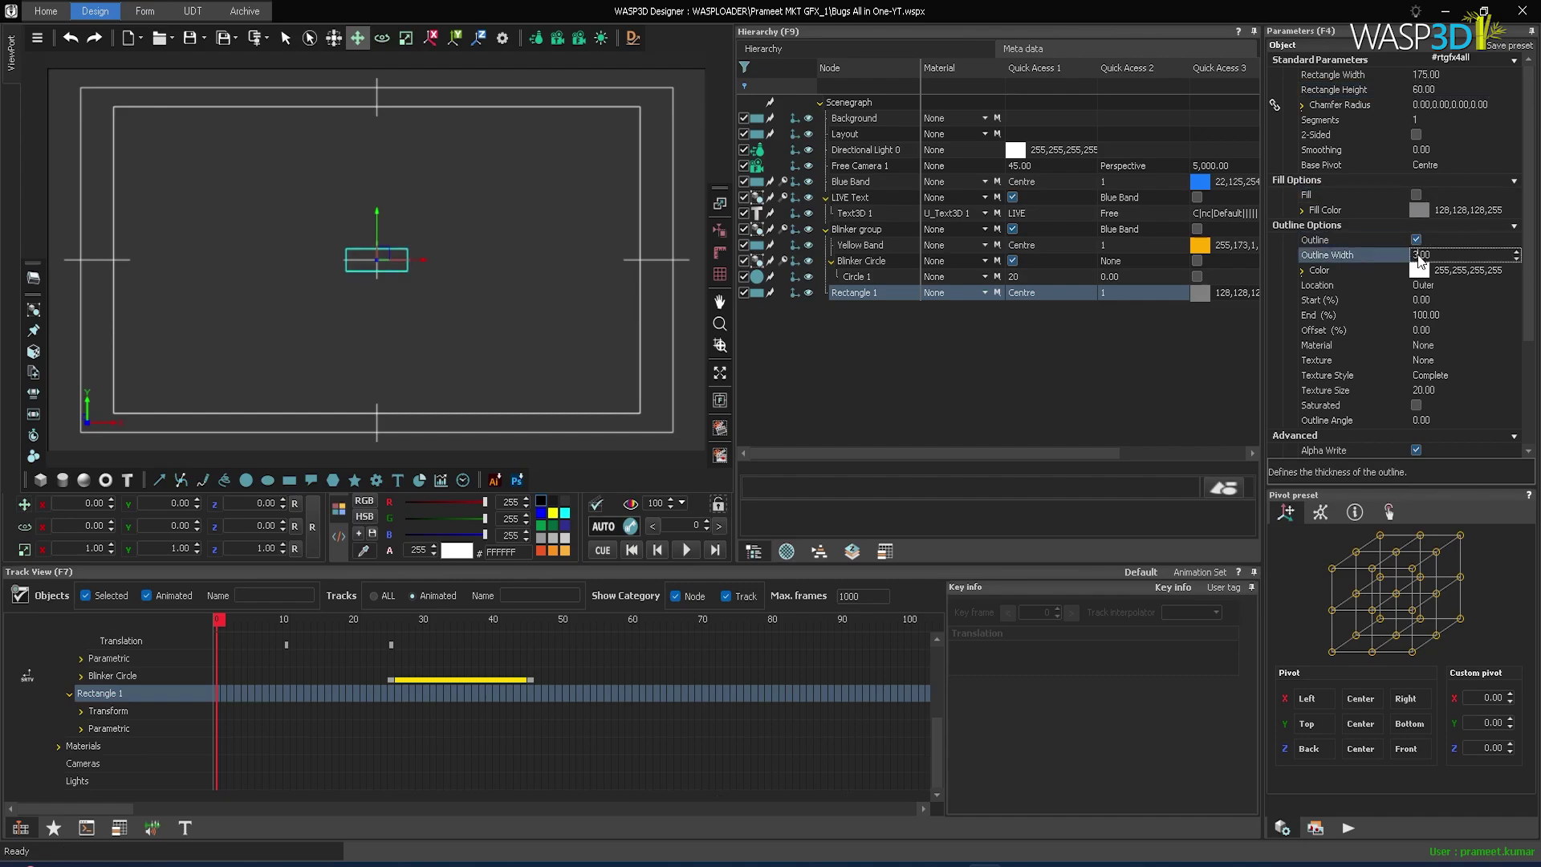
# Set the new rectangle's segments to 40 and its smoothing to 0.20
pyautogui.click(1417, 120)
pyautogui.write('40')
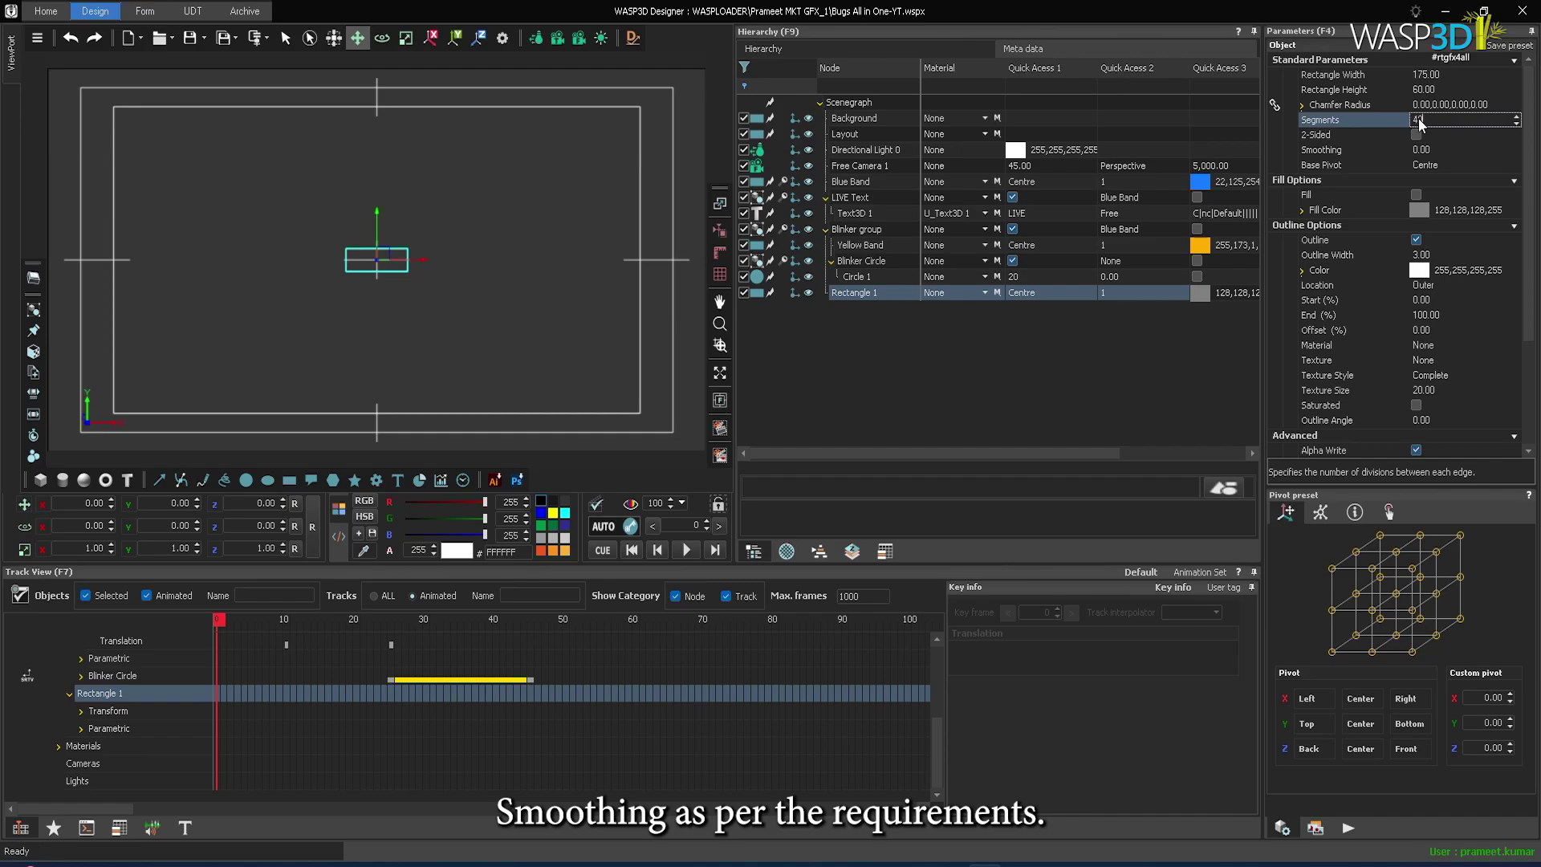
pyautogui.click(1425, 153)
pyautogui.write('2')
pyautogui.press('Return')
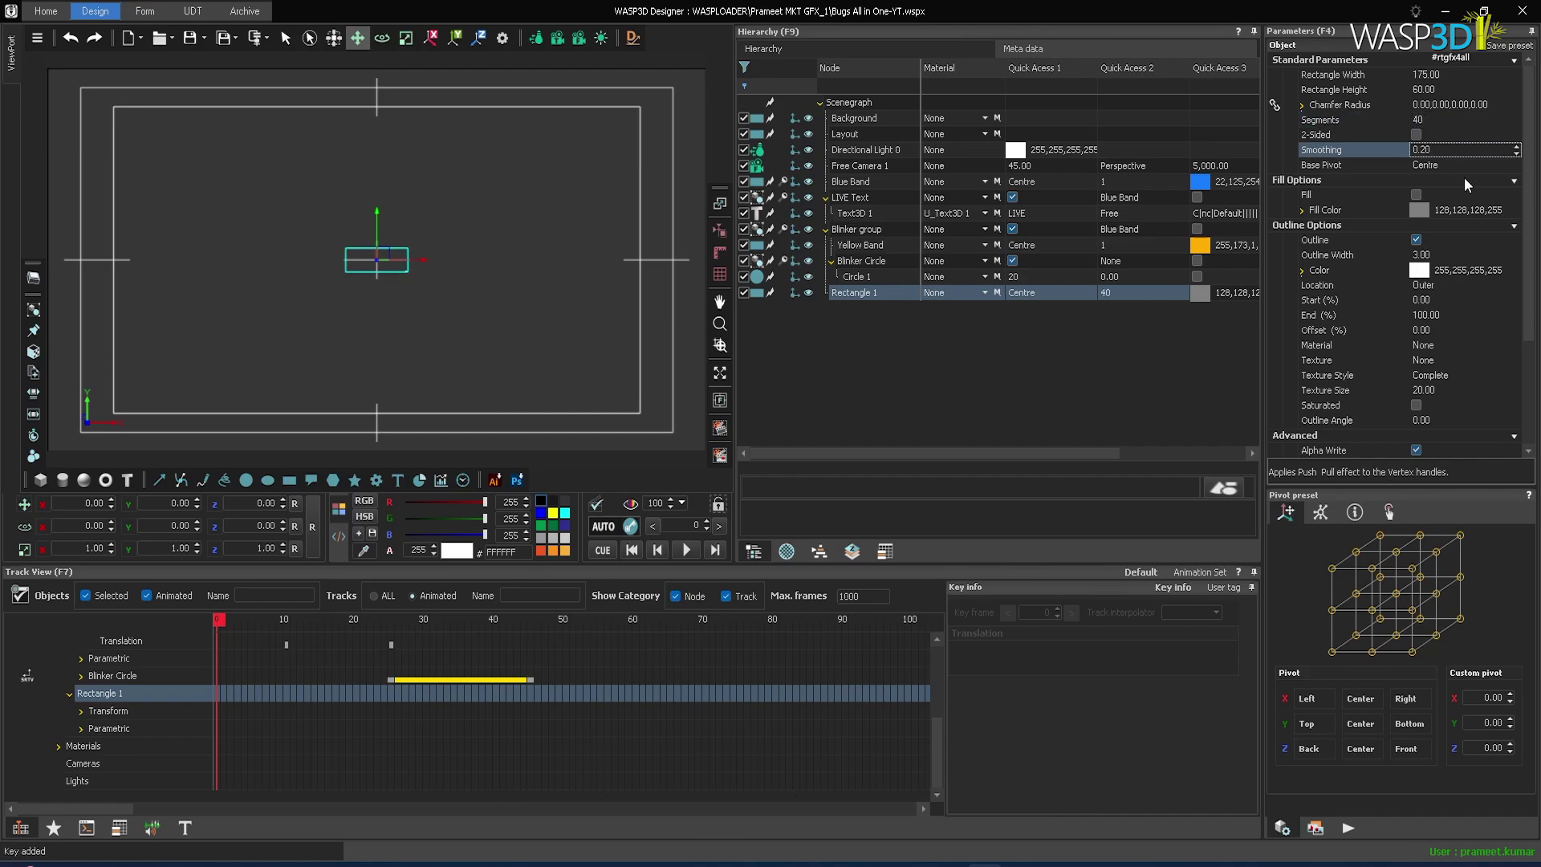
# Set the rectangle's outline start to 75% and, with auto-keying on, key its outline offset at 0% on frame 0
pyautogui.click(1419, 299)
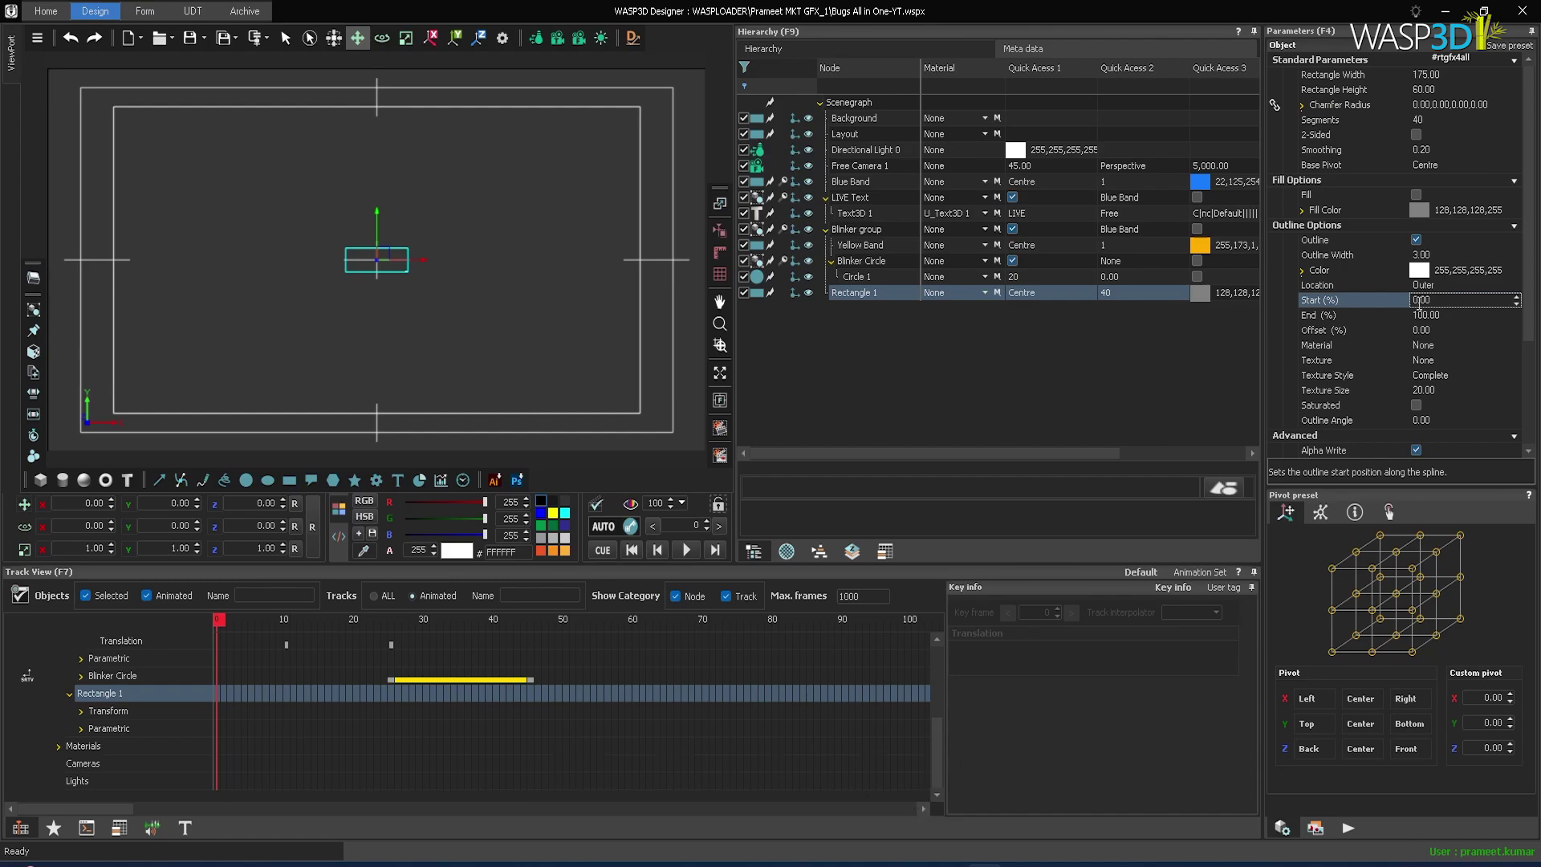
pyautogui.write('75')
pyautogui.click(610, 526)
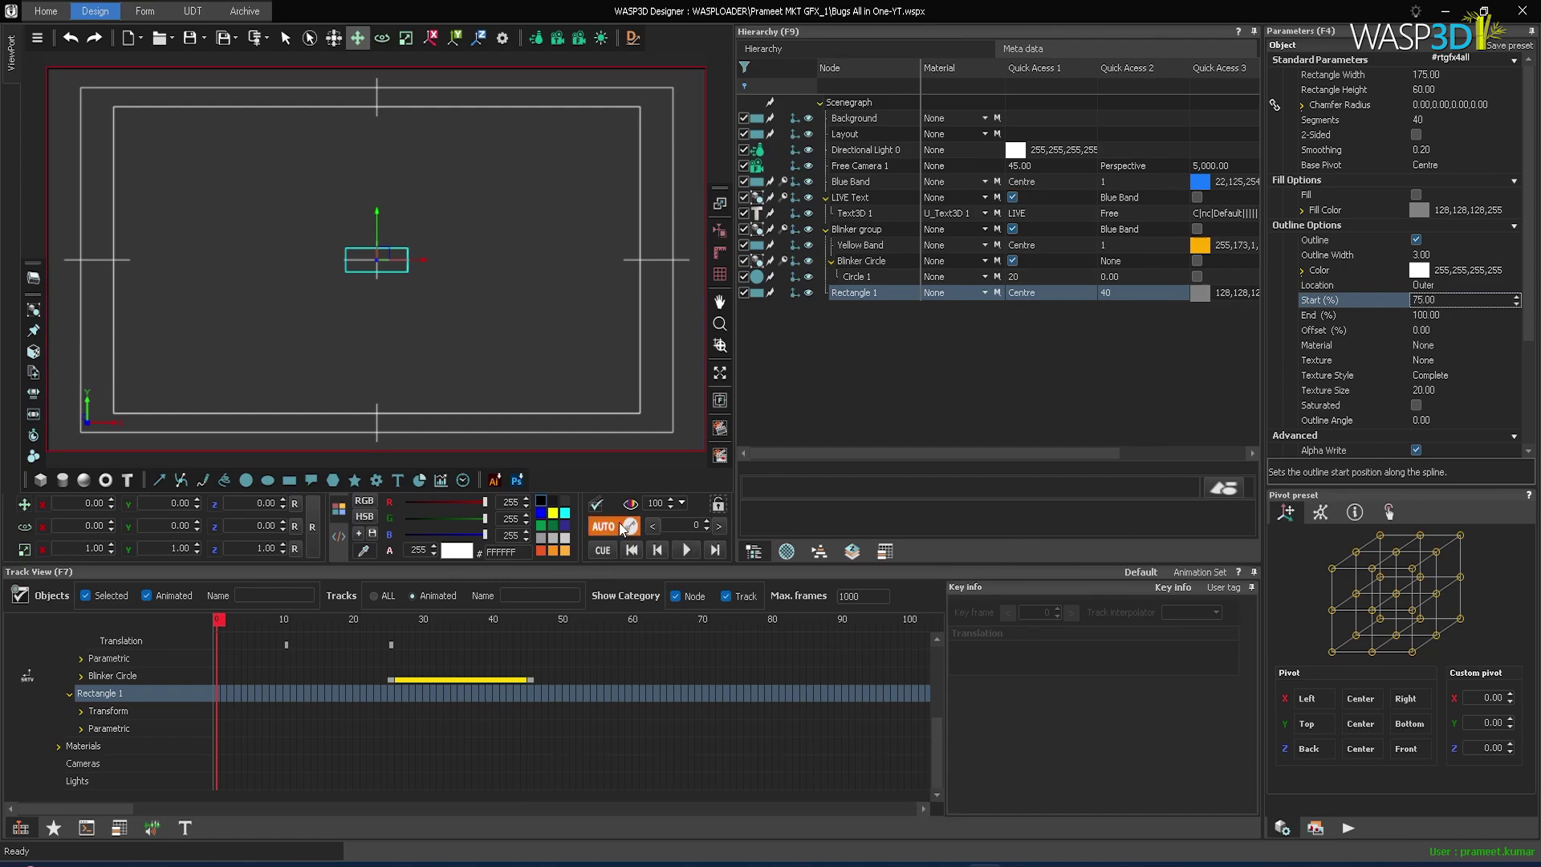
pyautogui.click(1423, 330)
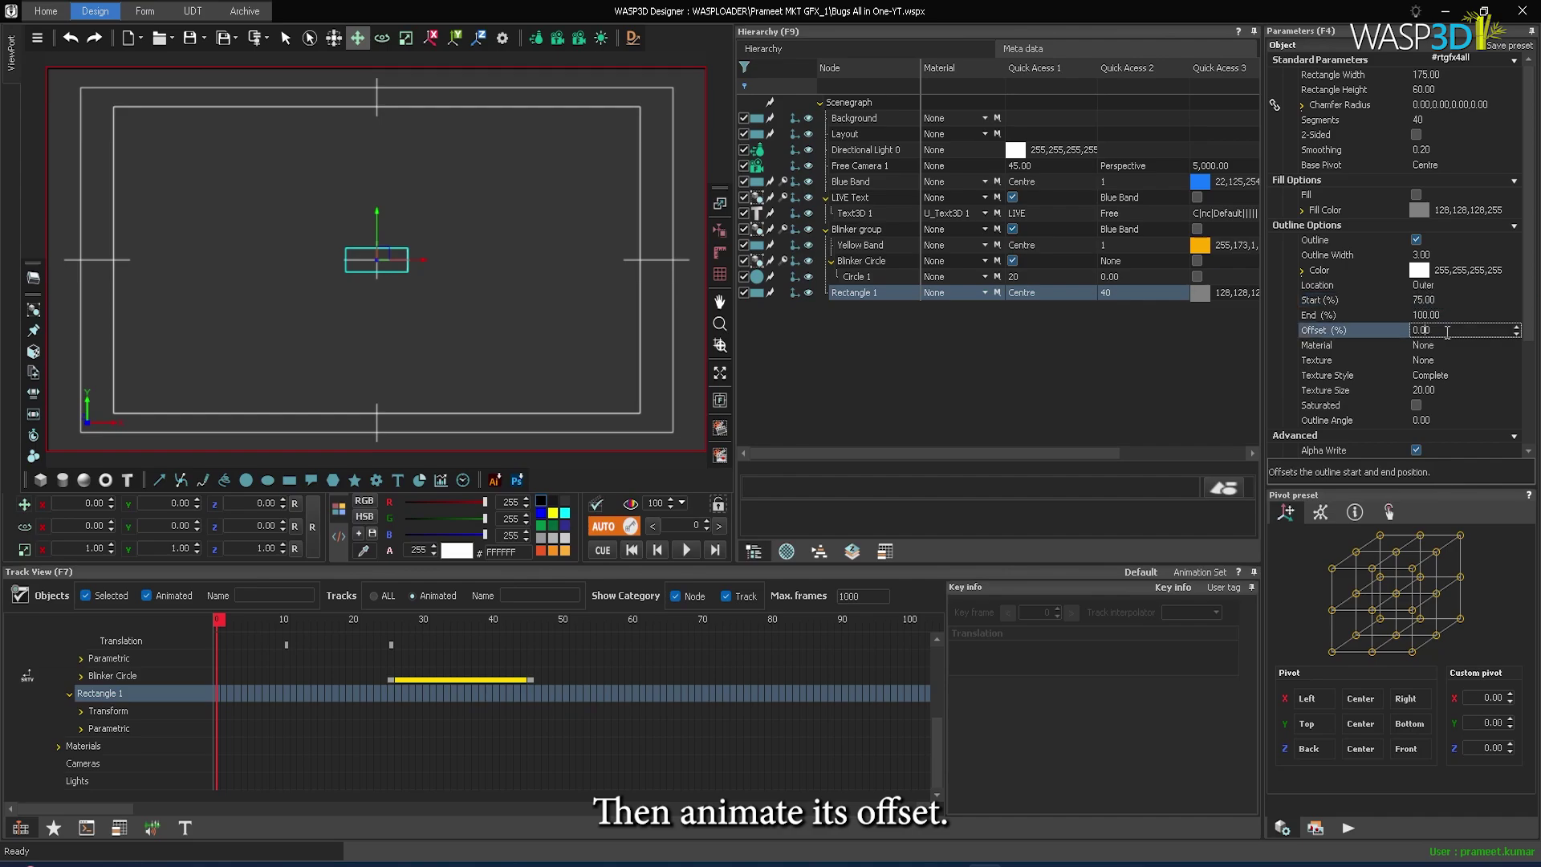
pyautogui.click(1518, 327)
pyautogui.click(1518, 334)
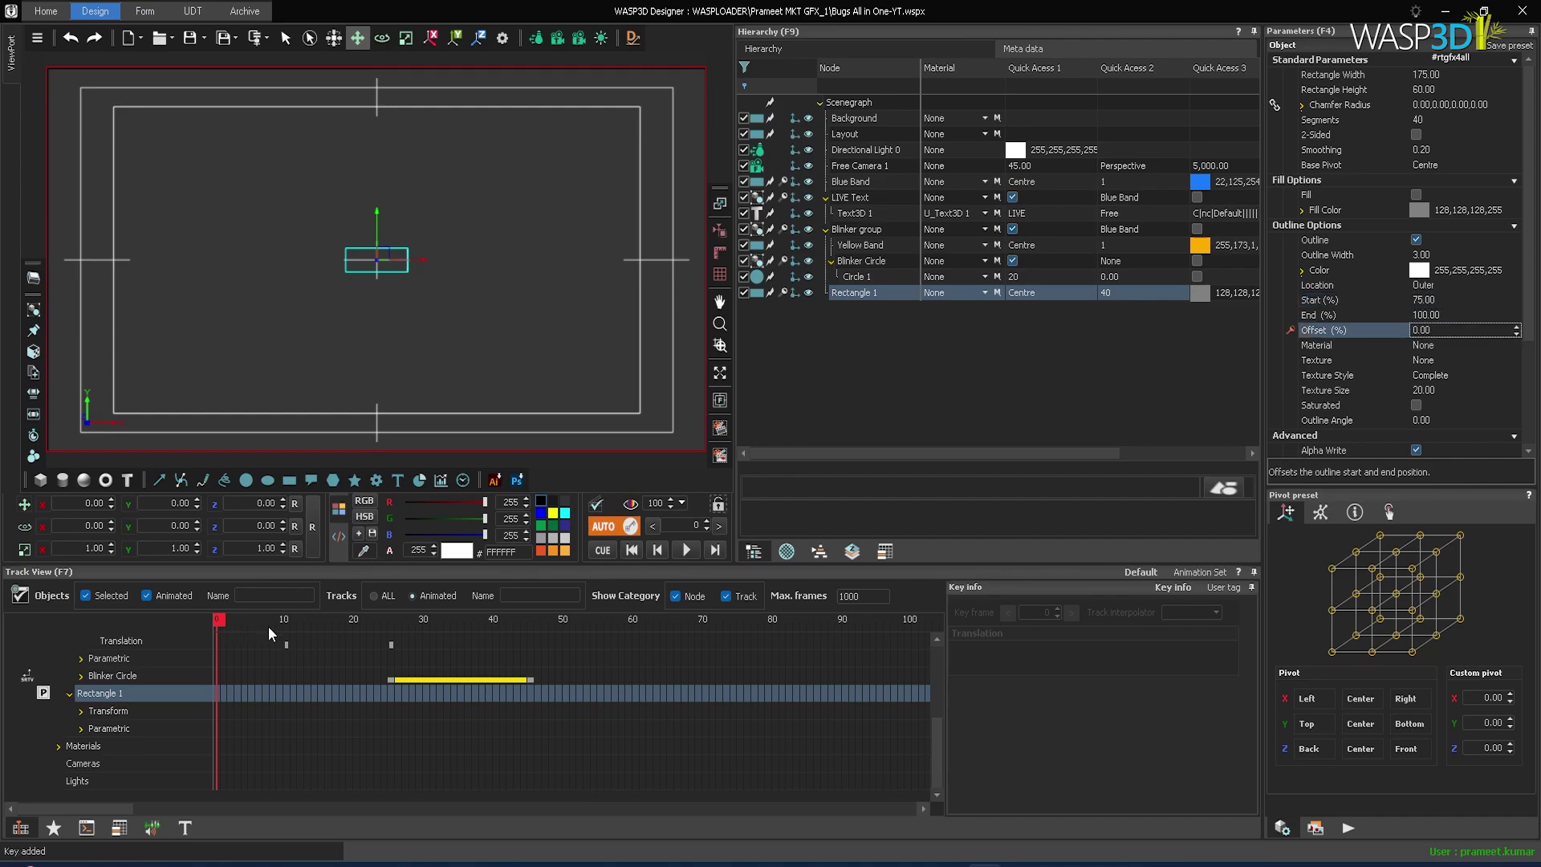
# Key the rectangle's outline offset at 150% on frame 30
pyautogui.click(693, 527)
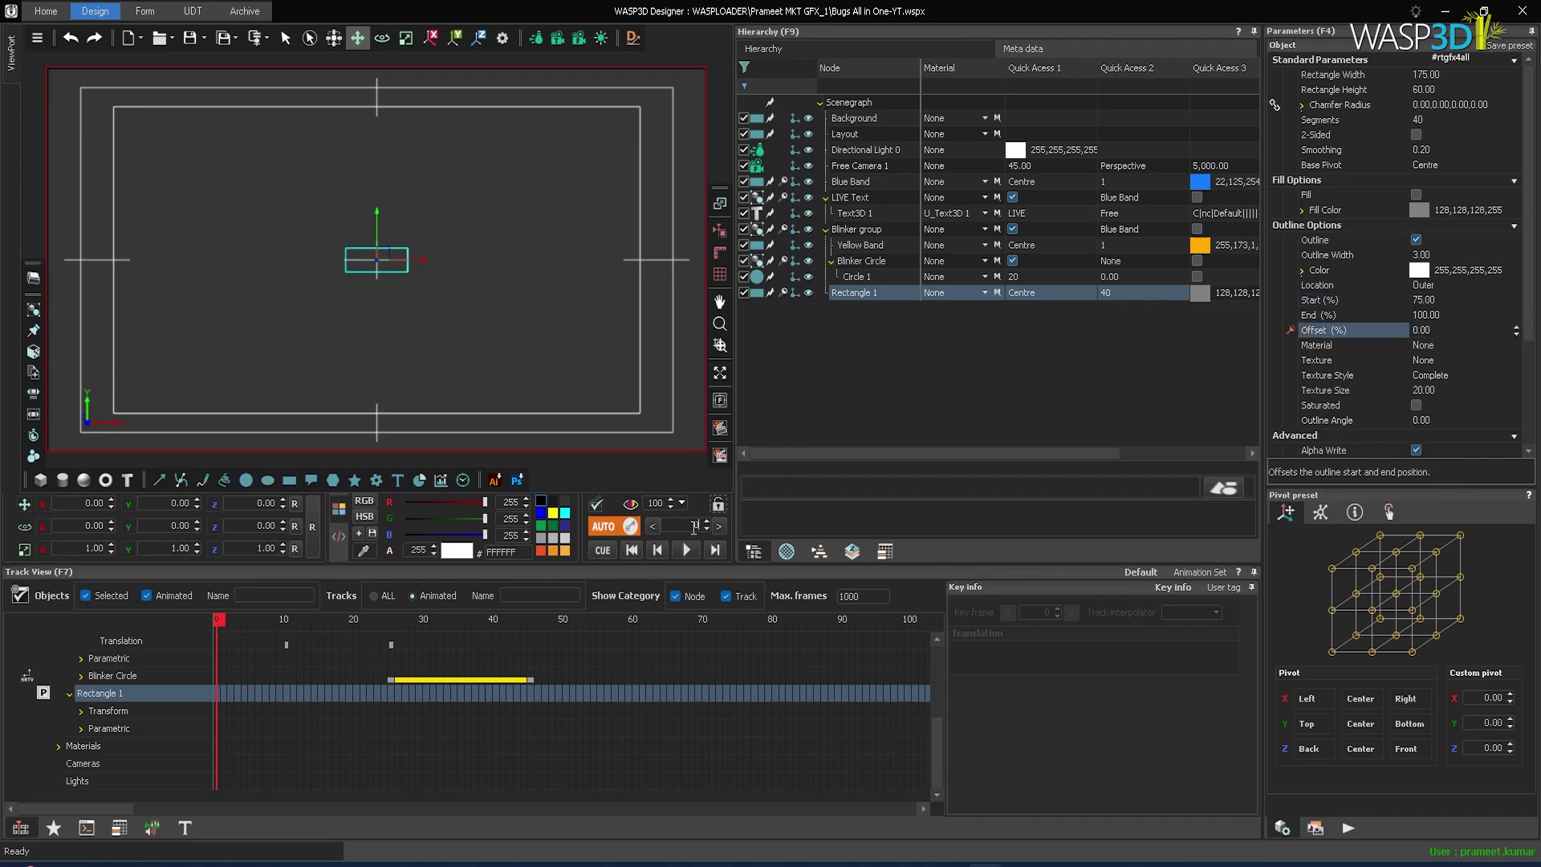
pyautogui.write('30')
pyautogui.press('Return')
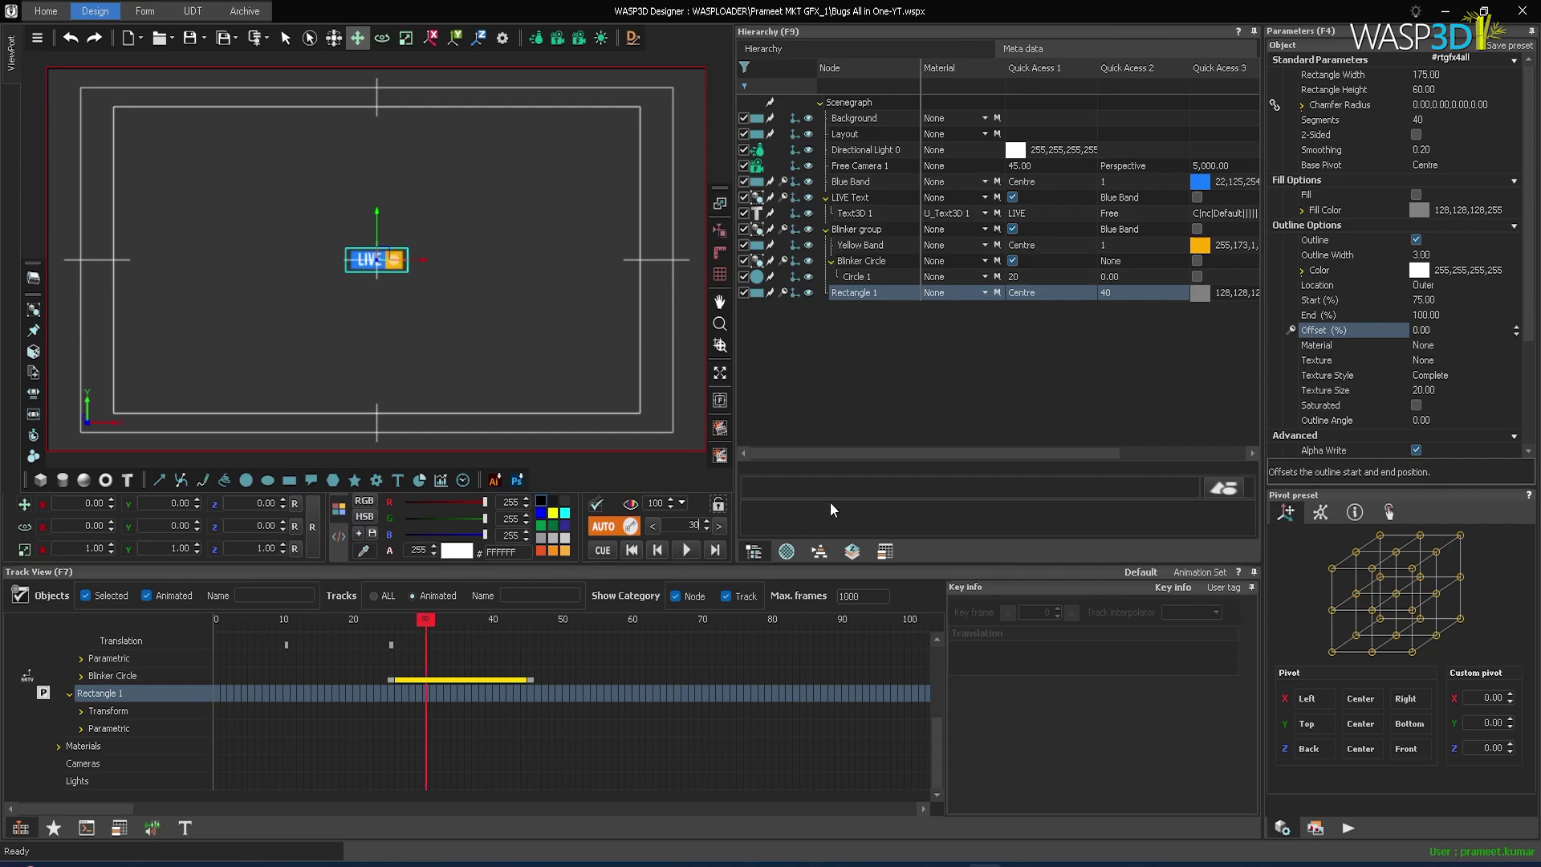
pyautogui.click(1411, 333)
pyautogui.write('150')
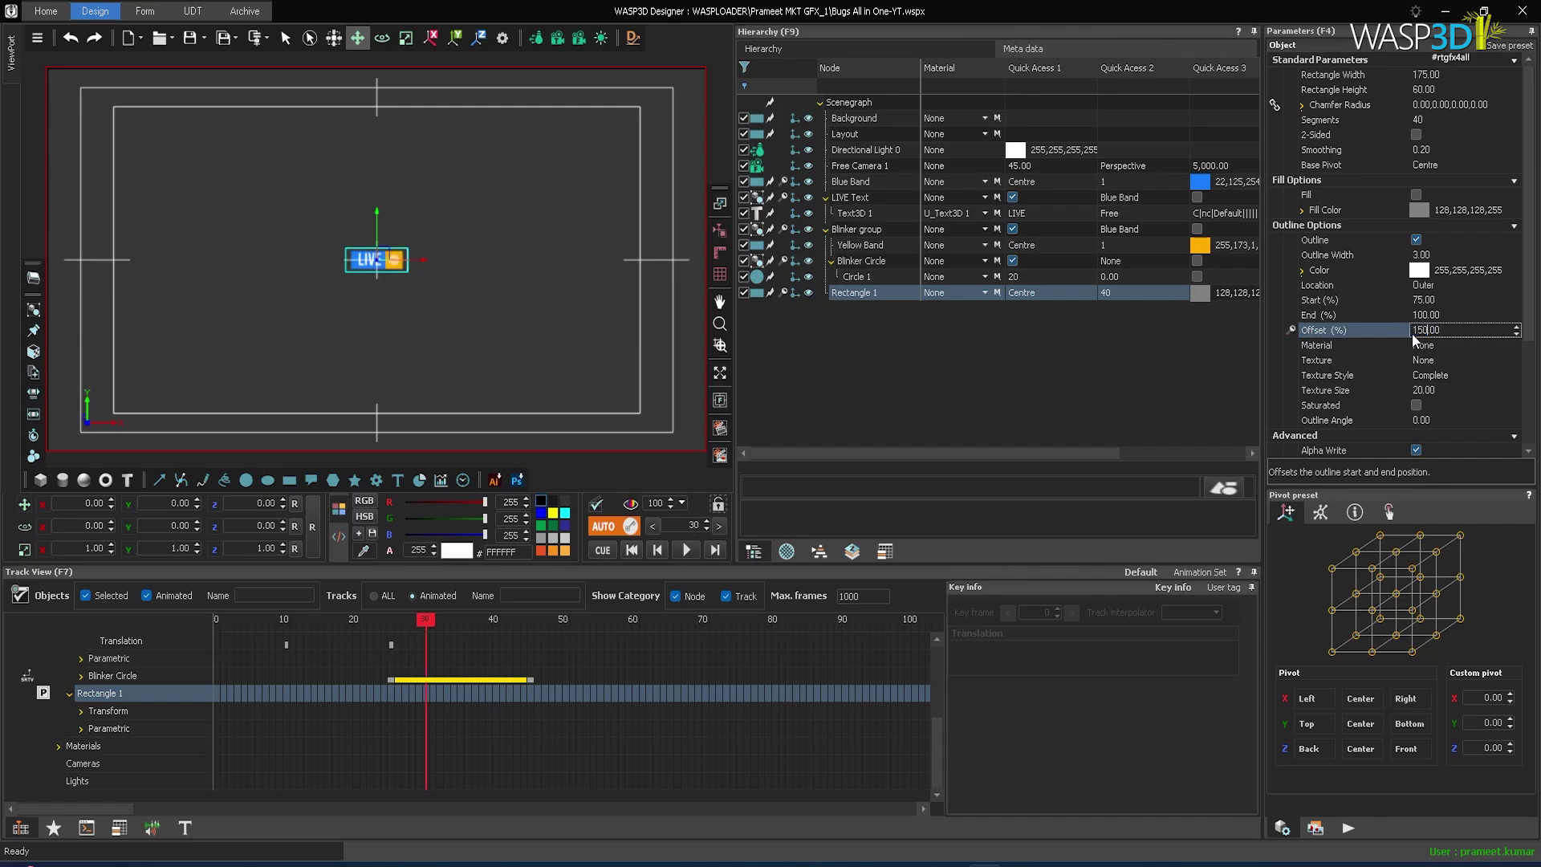
pyautogui.press('Return')
# Turn off auto-keying, play back the outline animation and return to the first frame
pyautogui.click(630, 526)
pyautogui.click(613, 550)
pyautogui.click(691, 550)
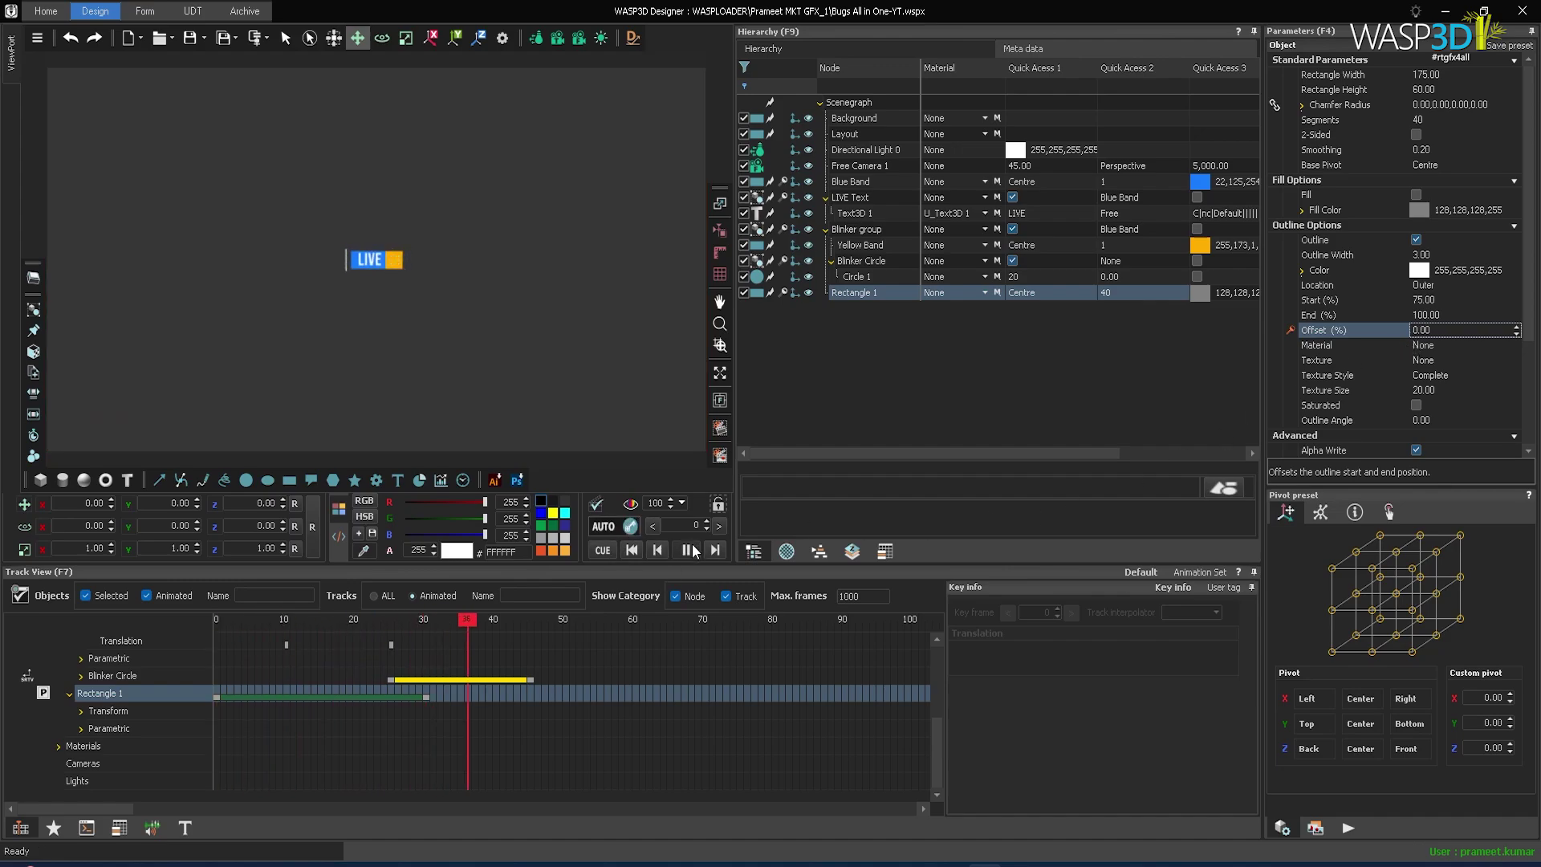
pyautogui.click(610, 554)
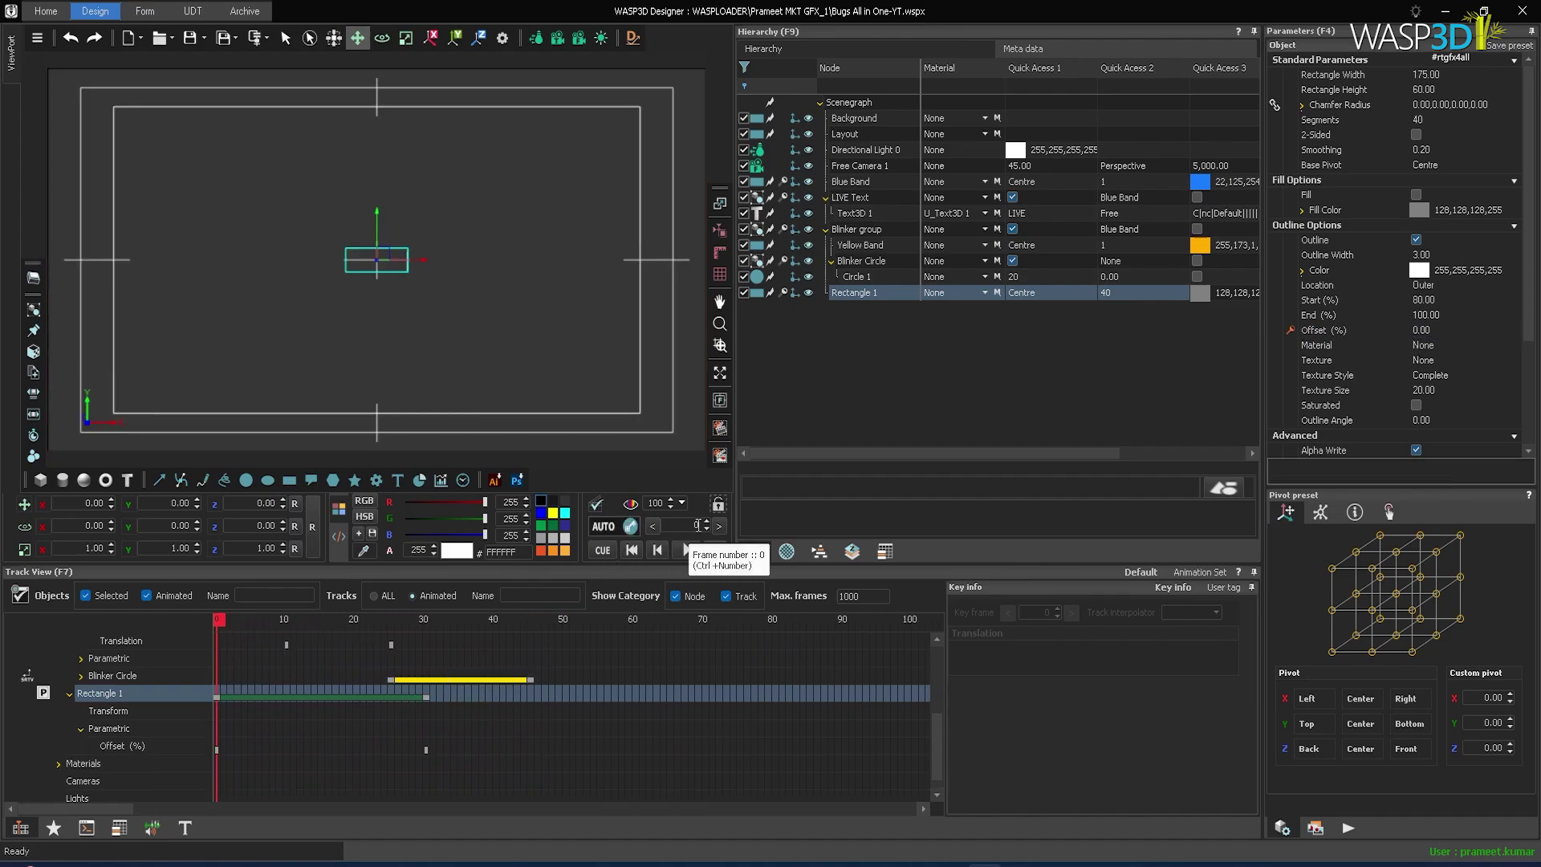
# Turn auto-keying back on and key the rectangle's outline start at 80% on frame 5
pyautogui.click(698, 526)
pyautogui.write('5')
pyautogui.press('Return')
pyautogui.click(608, 531)
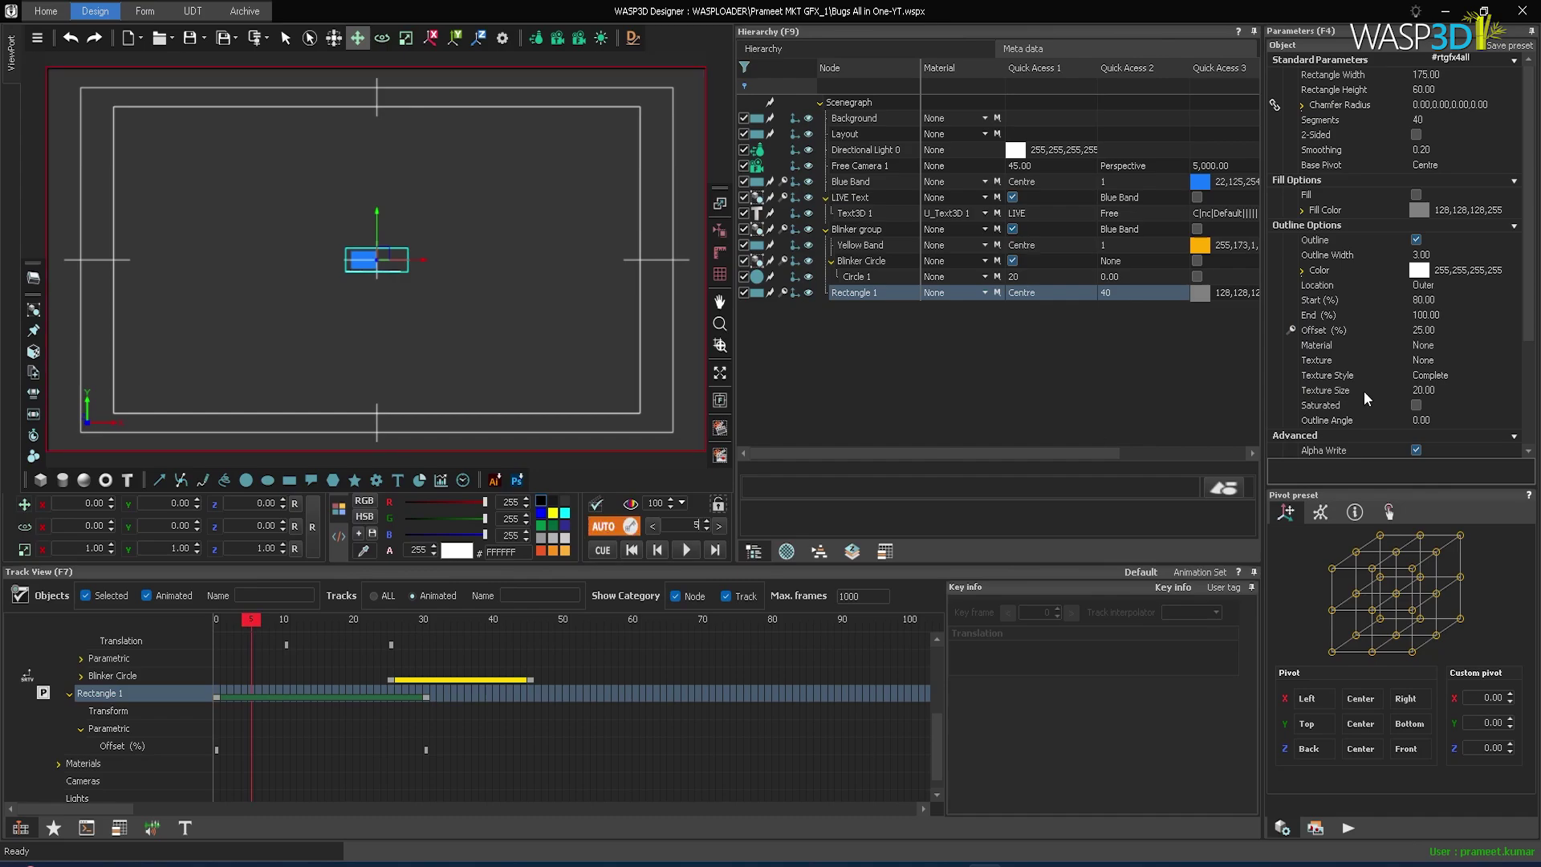
pyautogui.click(1433, 300)
pyautogui.click(1518, 302)
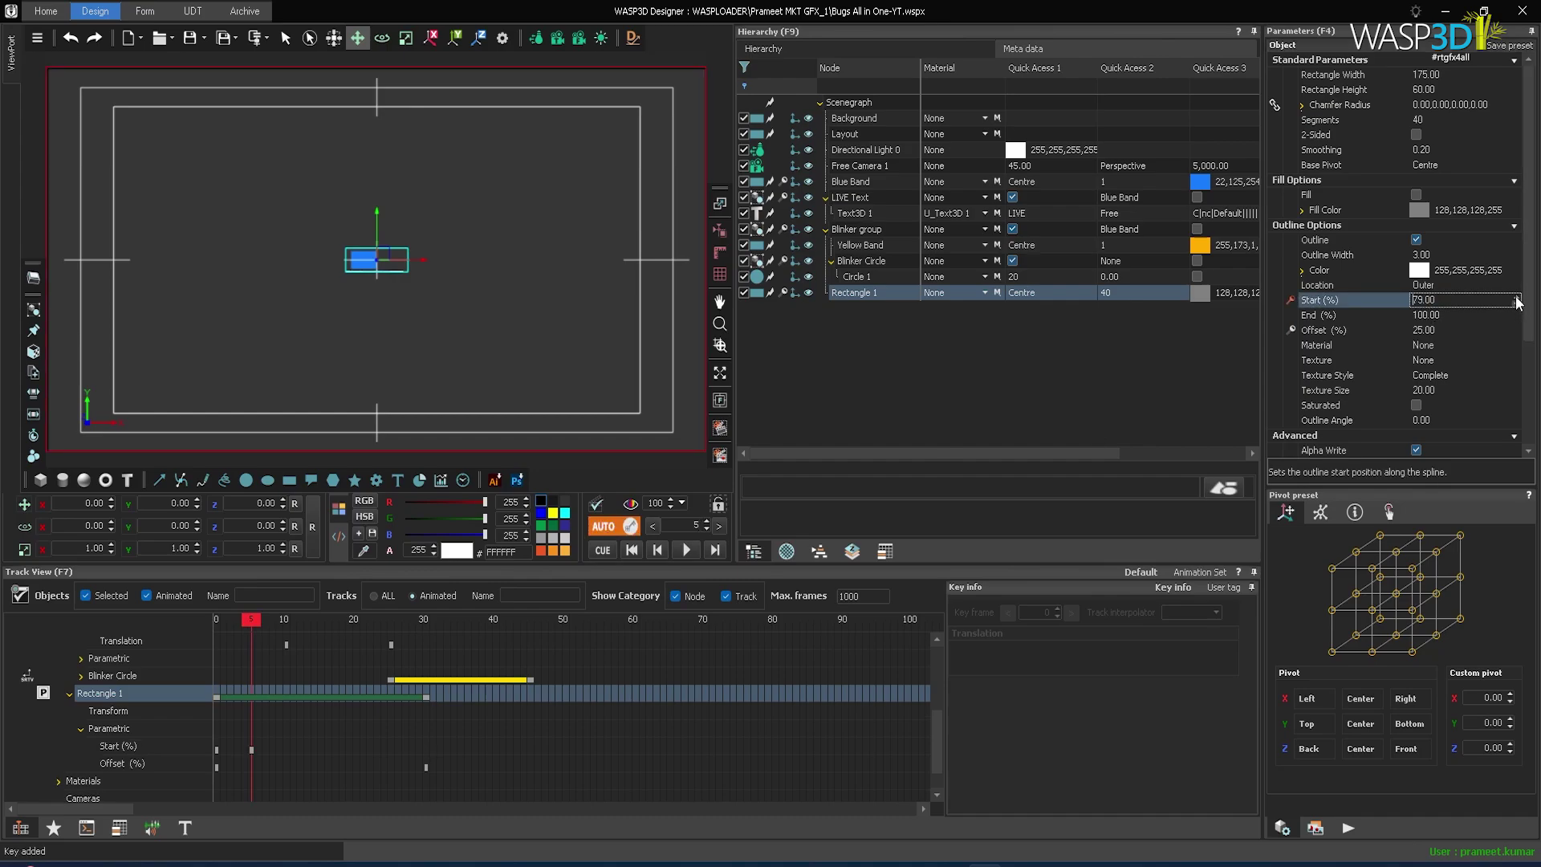
# Key the rectangle's outline start at 100% on frame 0
pyautogui.moveTo(257, 623); pyautogui.dragTo(180, 624)
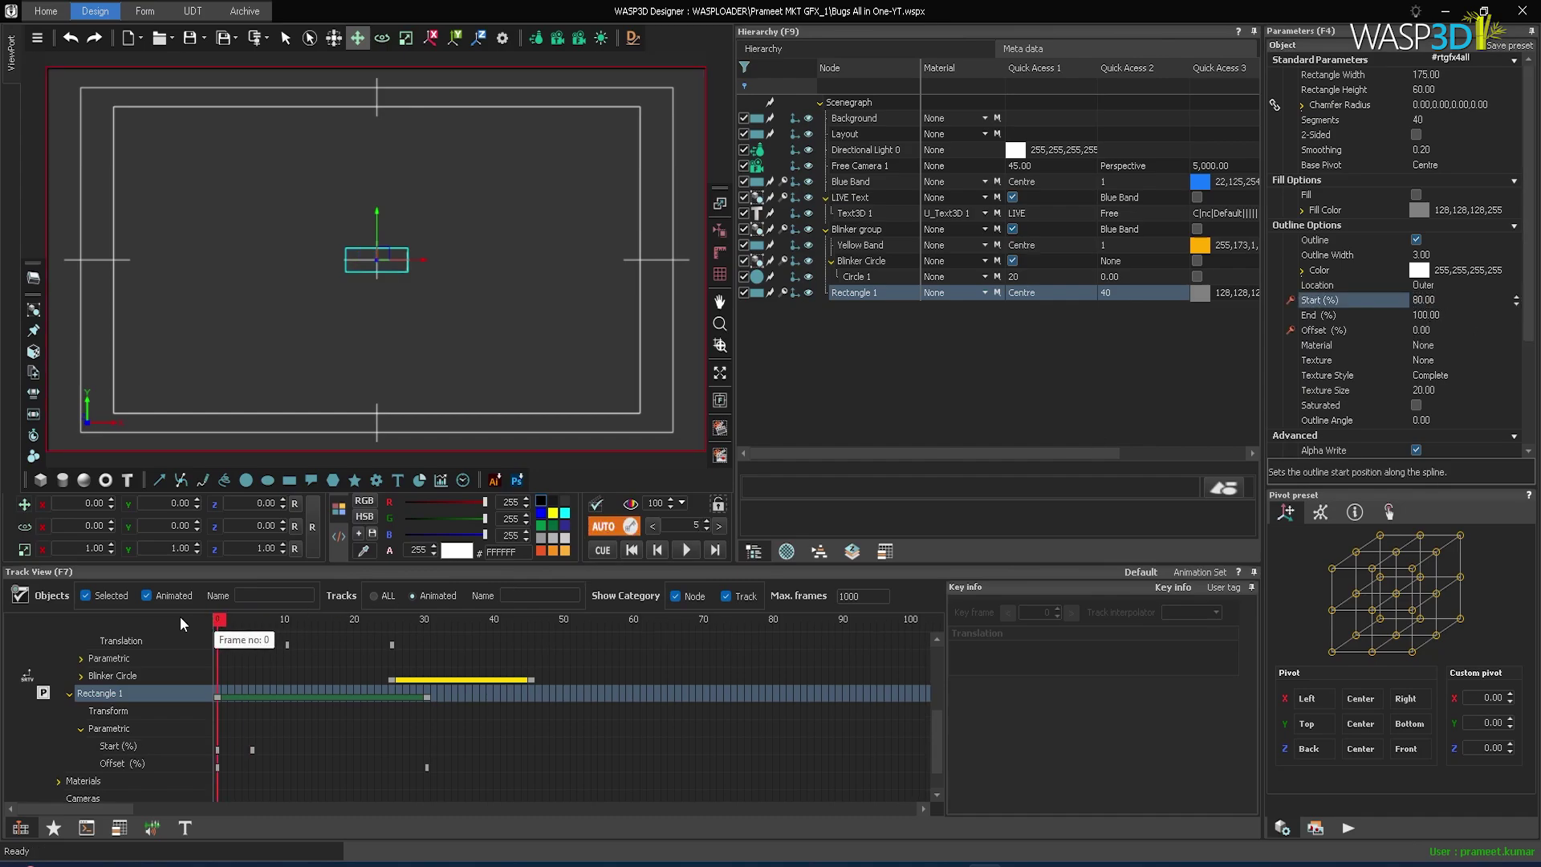
pyautogui.click(1419, 300)
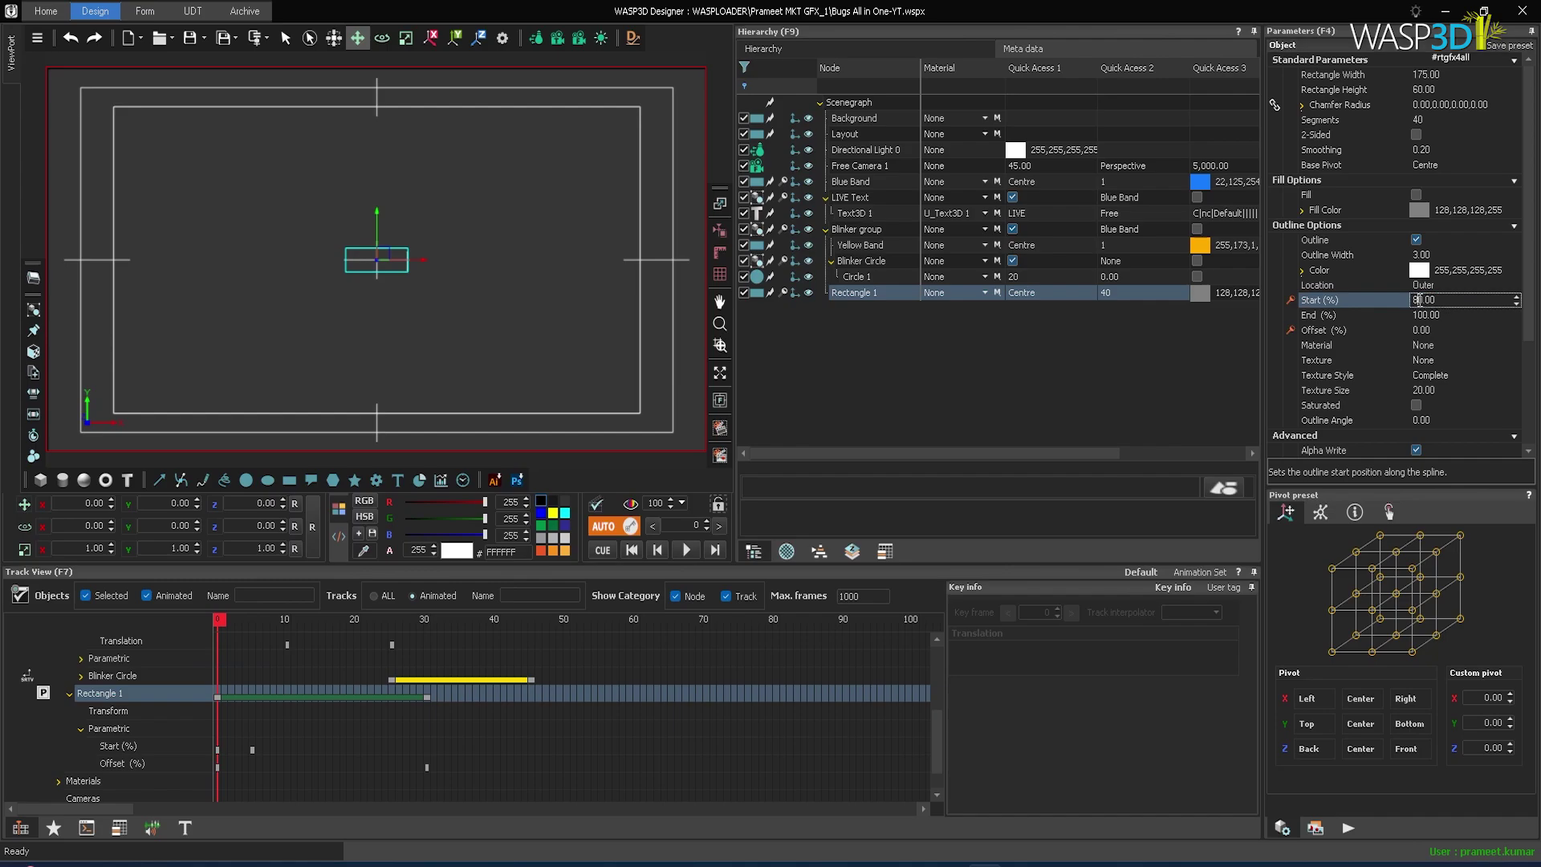
pyautogui.write('100')
pyautogui.press('Return')
pyautogui.click(601, 554)
# Key the rectangle's outline start at 80% on frame 30
pyautogui.click(694, 528)
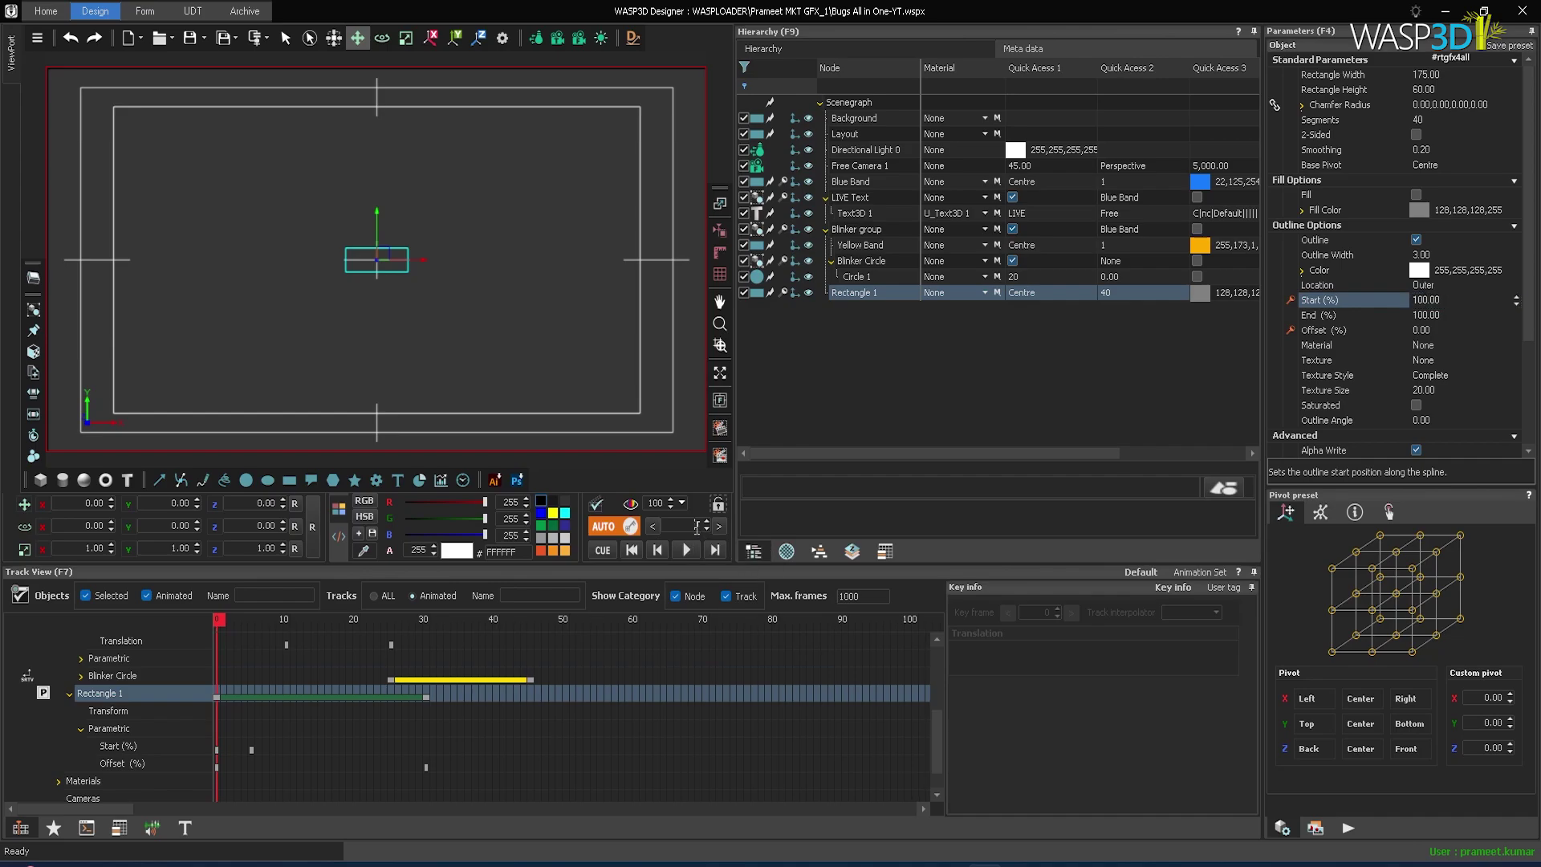
pyautogui.write('30')
pyautogui.press('Return')
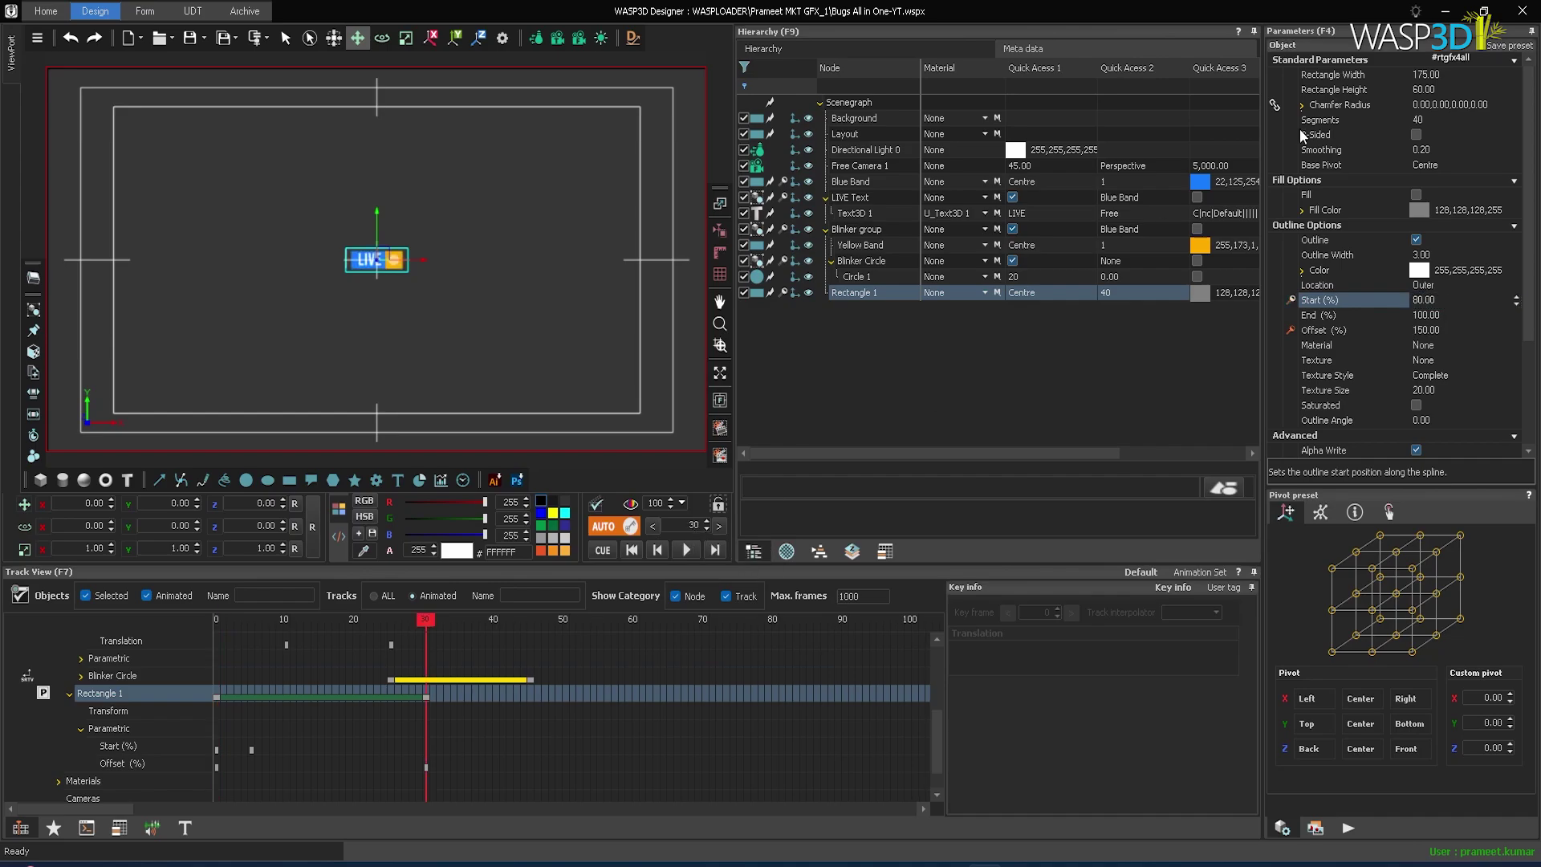
pyautogui.click(1517, 303)
pyautogui.click(1516, 296)
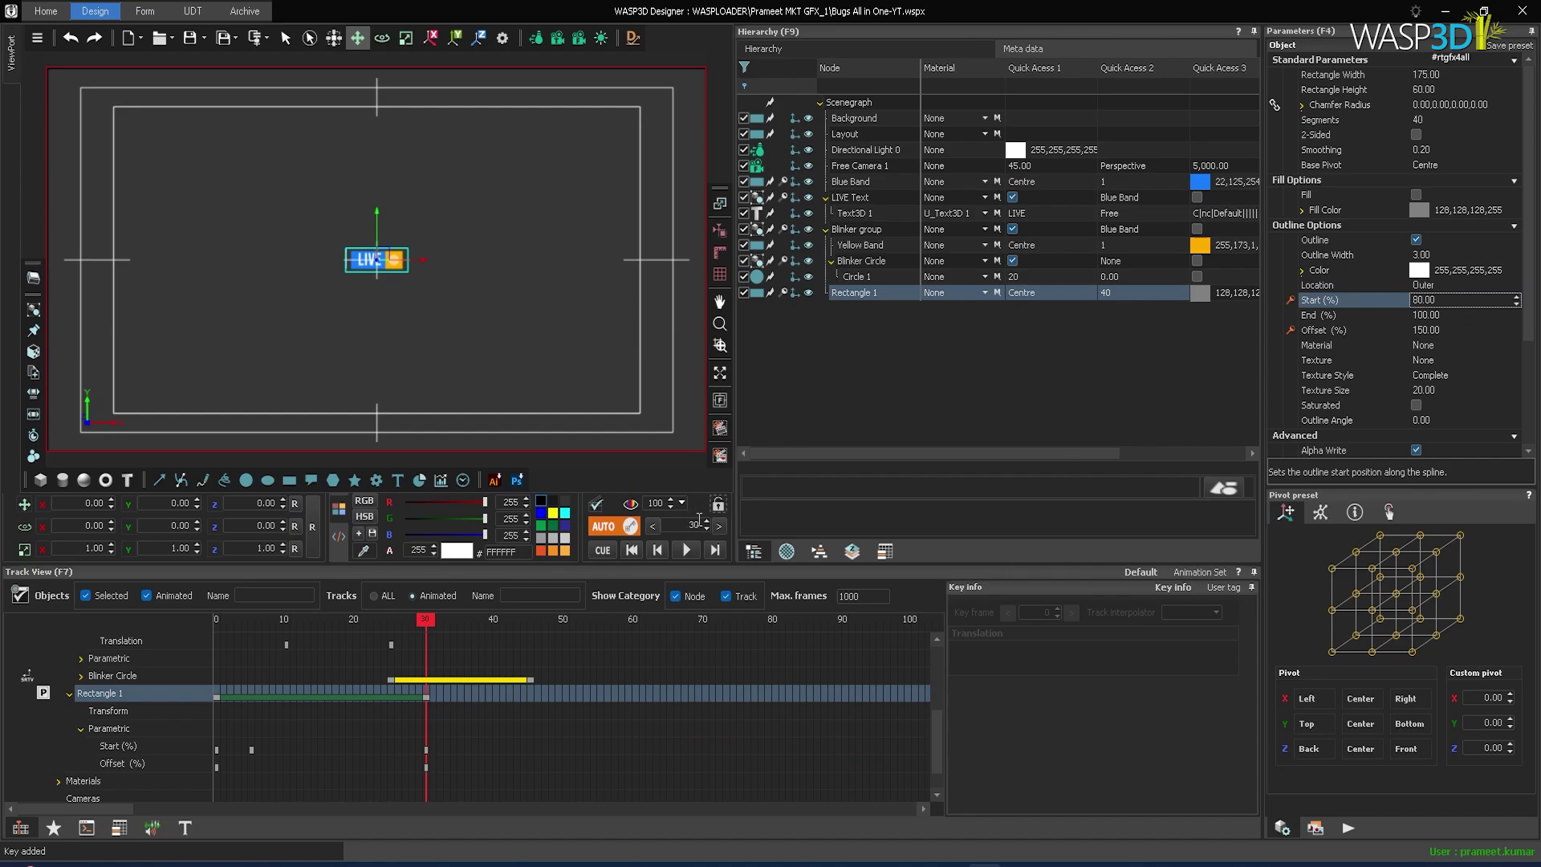
# Key the rectangle's outline start at 80% on frame 25
pyautogui.doubleClick(693, 525)
pyautogui.write('25')
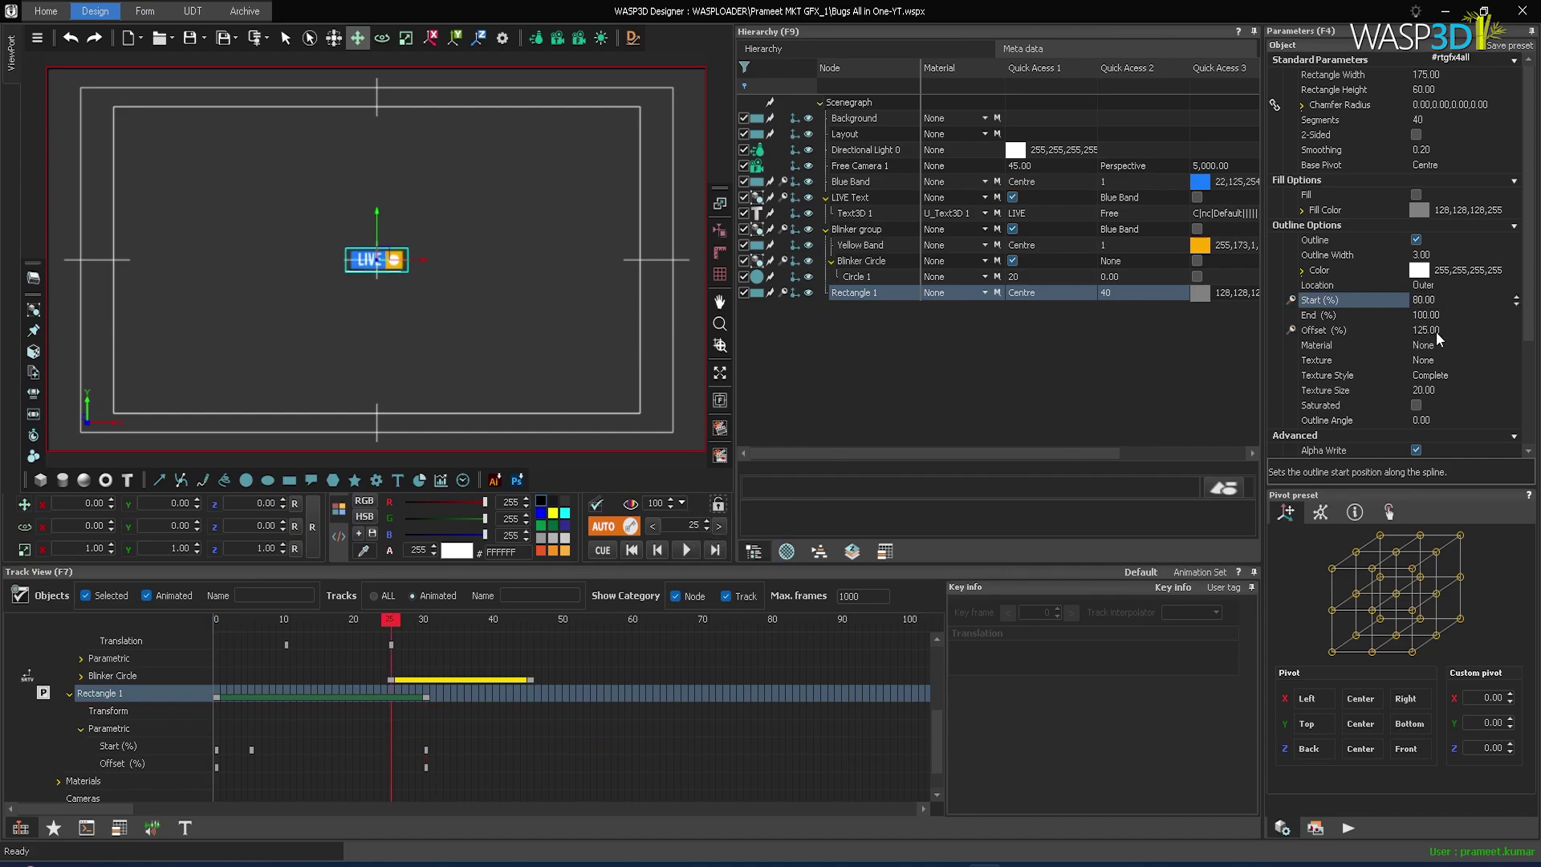
pyautogui.click(1517, 304)
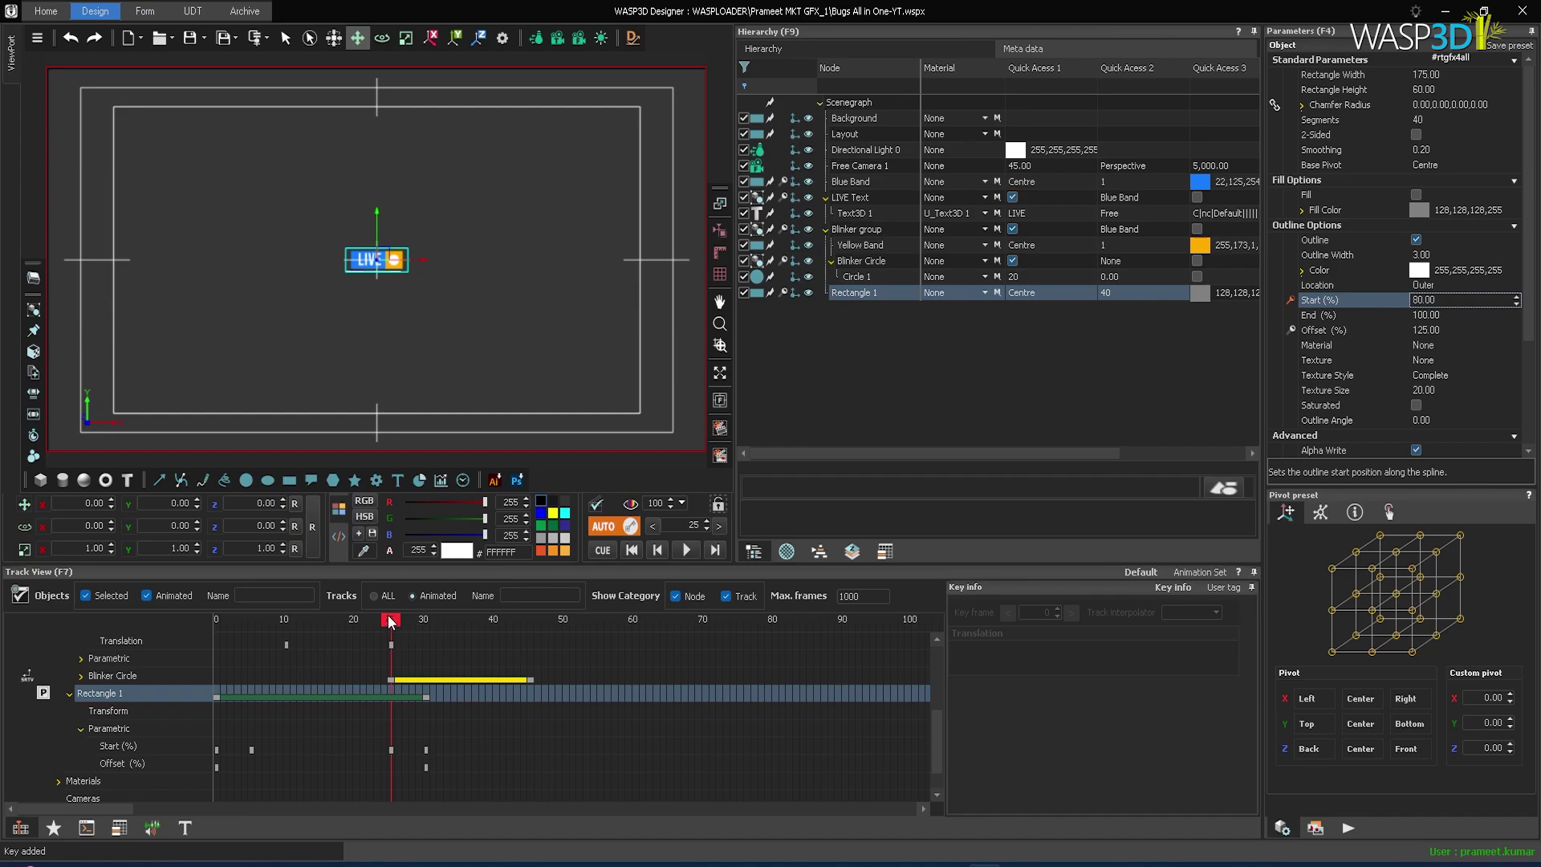
# Key the rectangle's outline start at 100% on frame 30
pyautogui.doubleClick(695, 525)
pyautogui.write('30')
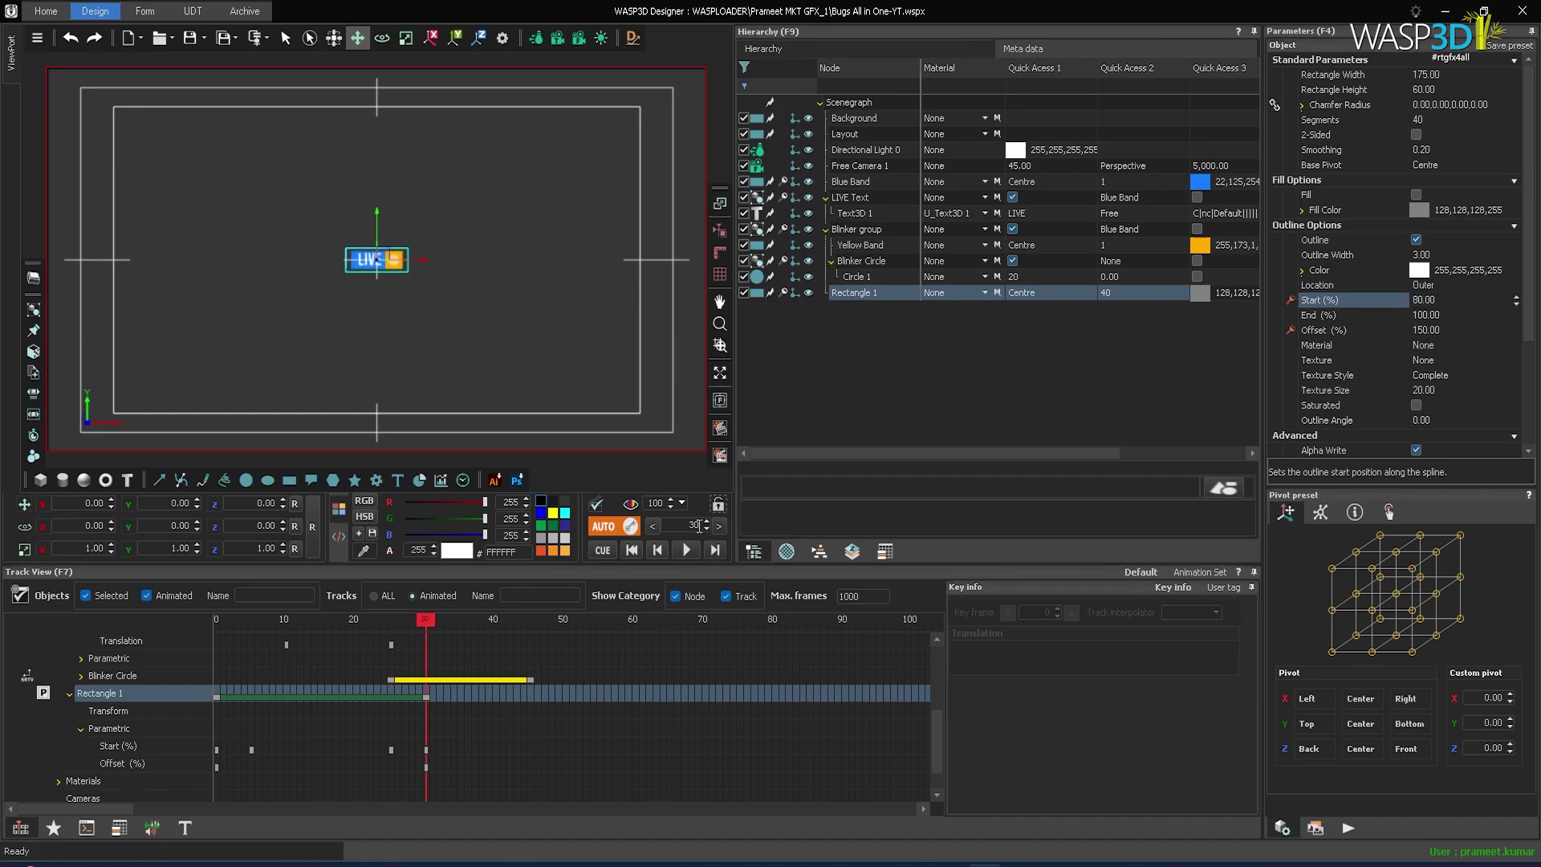
pyautogui.click(1469, 299)
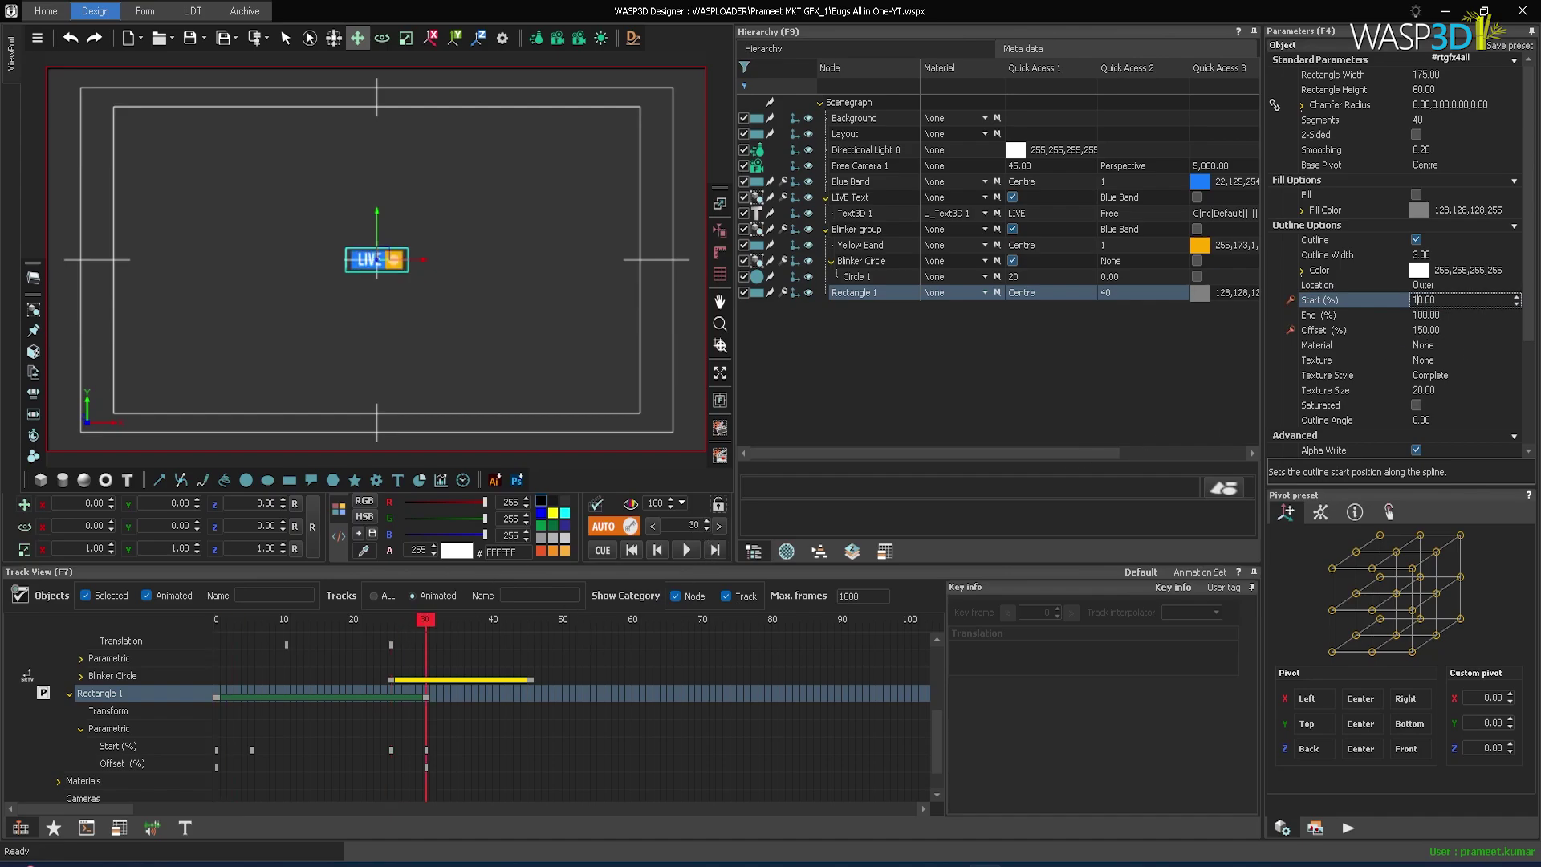
pyautogui.press('Return')
# Play back the rectangle's revised outline animation and return to the first frame
pyautogui.click(632, 550)
pyautogui.click(686, 549)
pyautogui.click(631, 552)
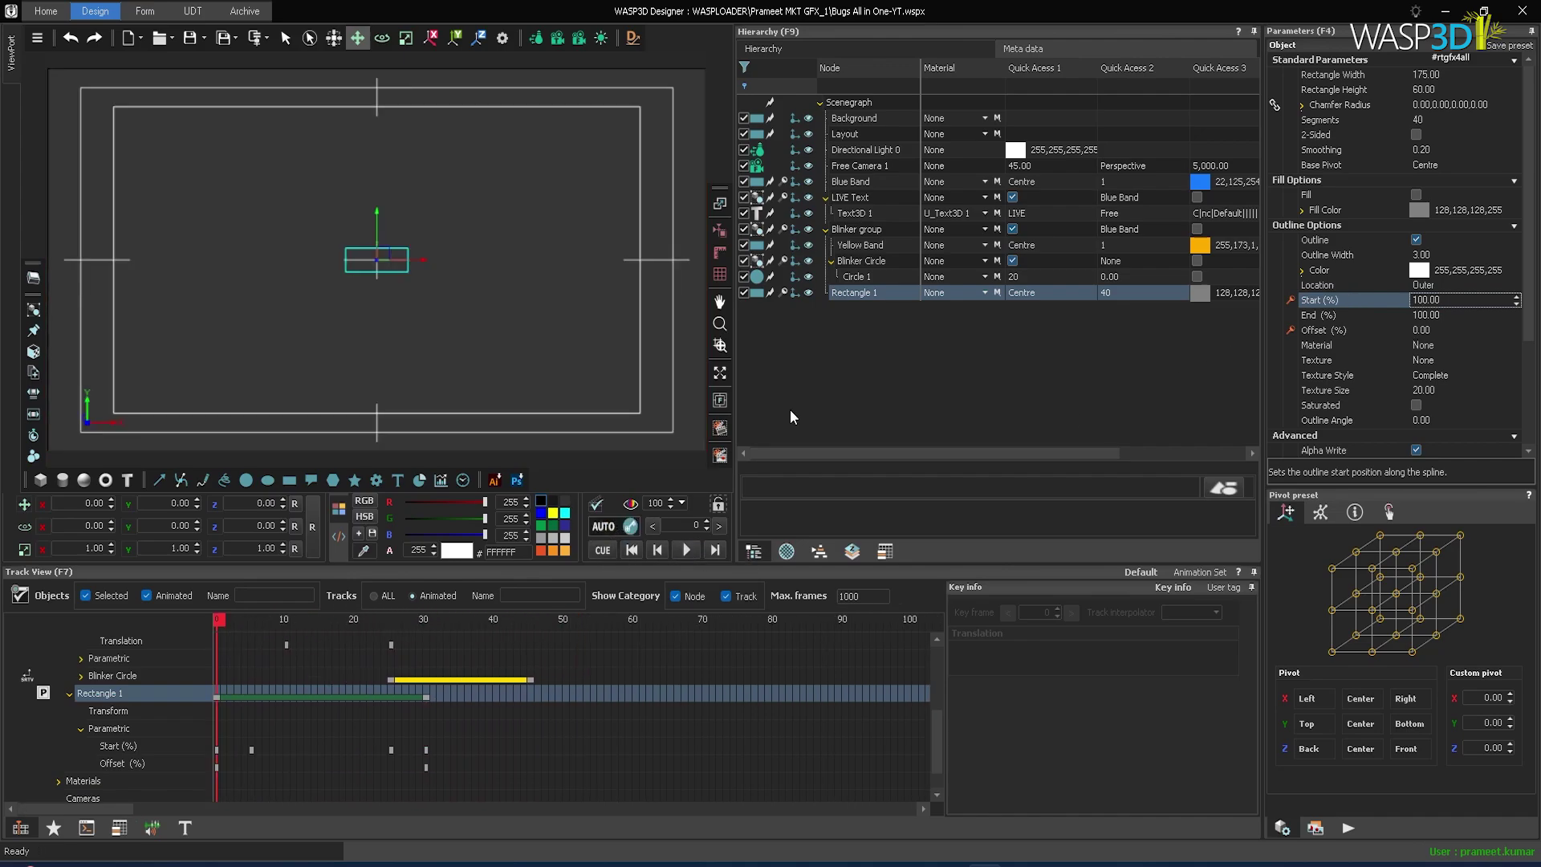
# Duplicate the animated Rectangle 1, set the copy's outline offset to 50% on frame 0, and preview it
pyautogui.rightClick(878, 291)
pyautogui.moveTo(952, 303)
pyautogui.click(1080, 311)
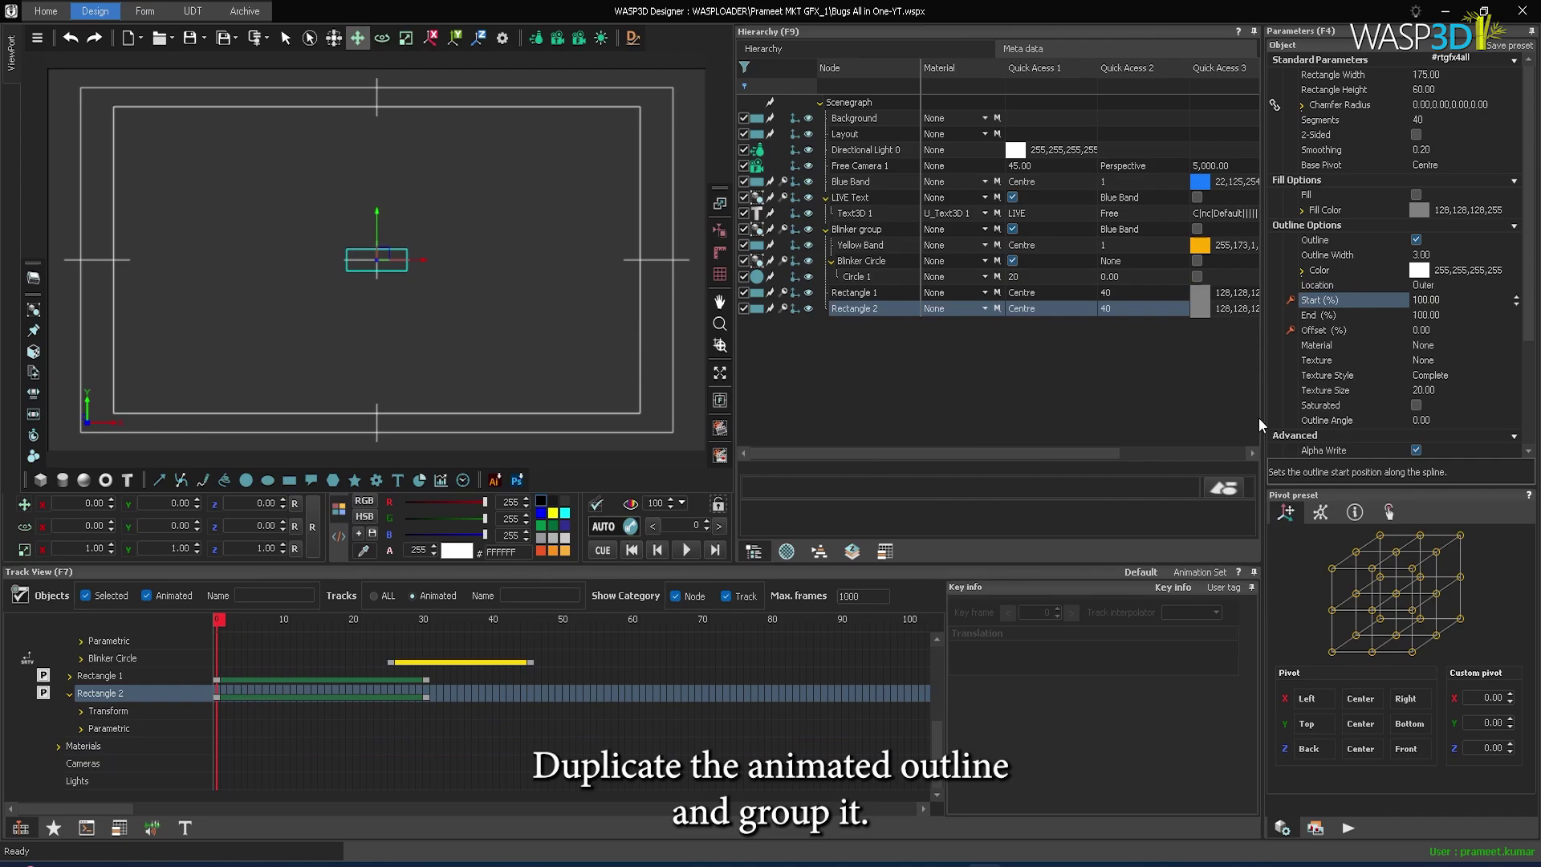
pyautogui.click(1413, 331)
pyautogui.write('50')
pyautogui.press('Return')
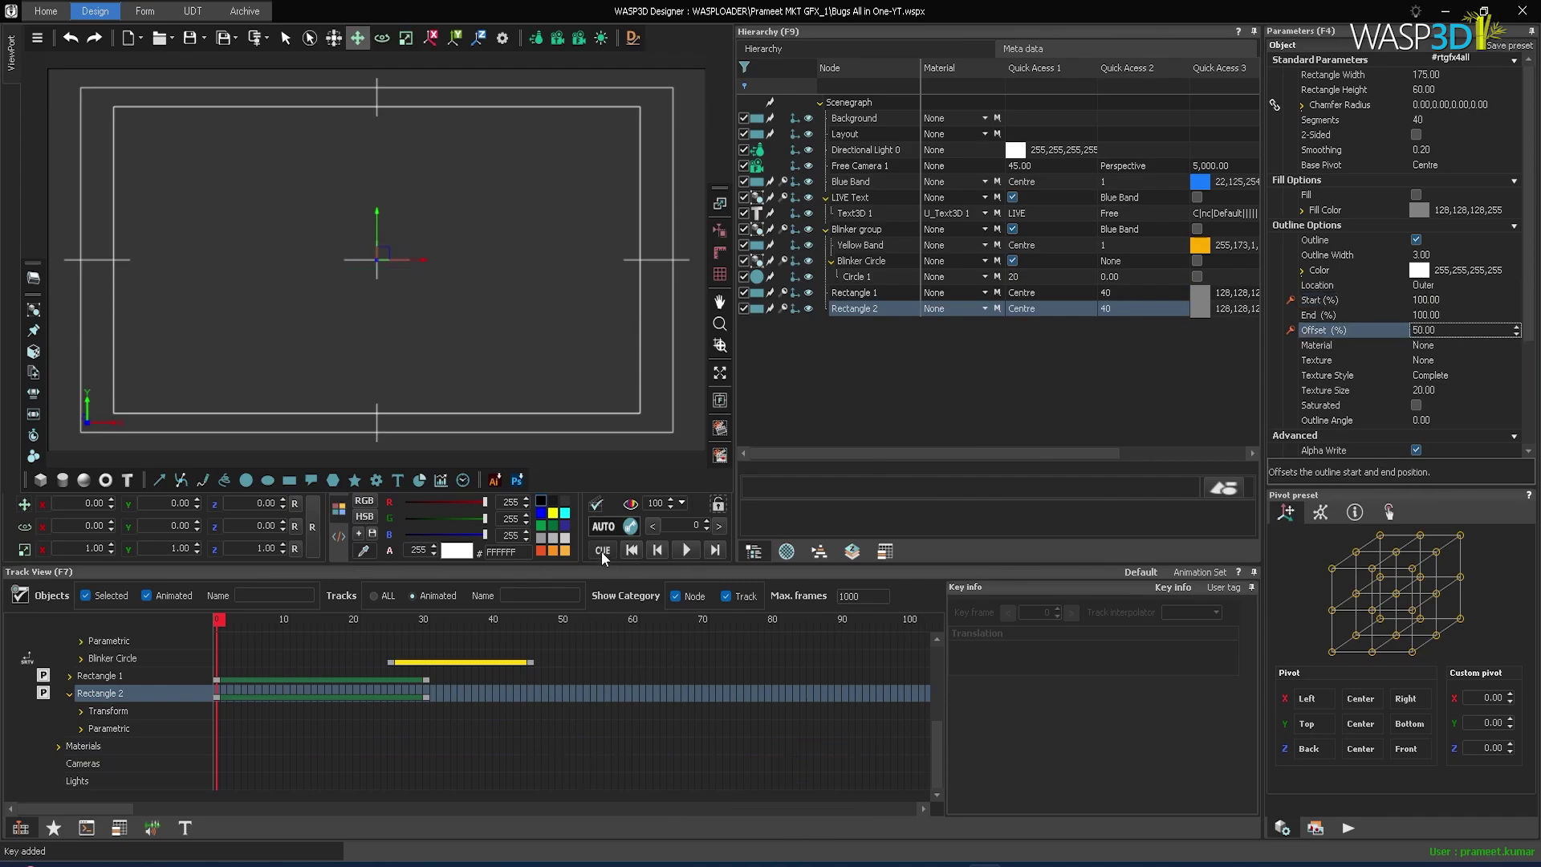
pyautogui.click(687, 550)
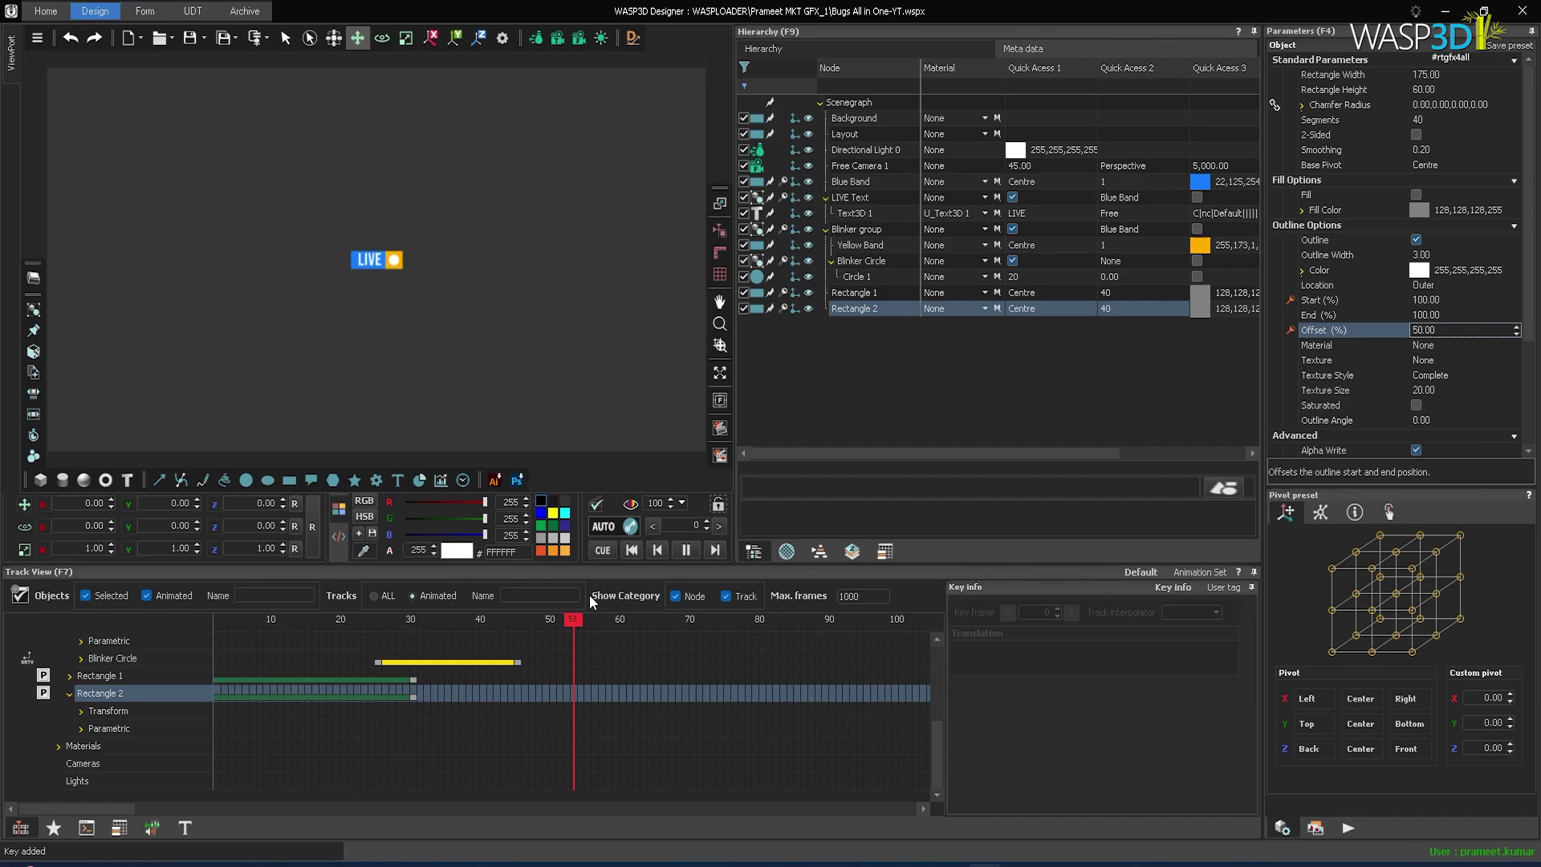
pyautogui.click(602, 551)
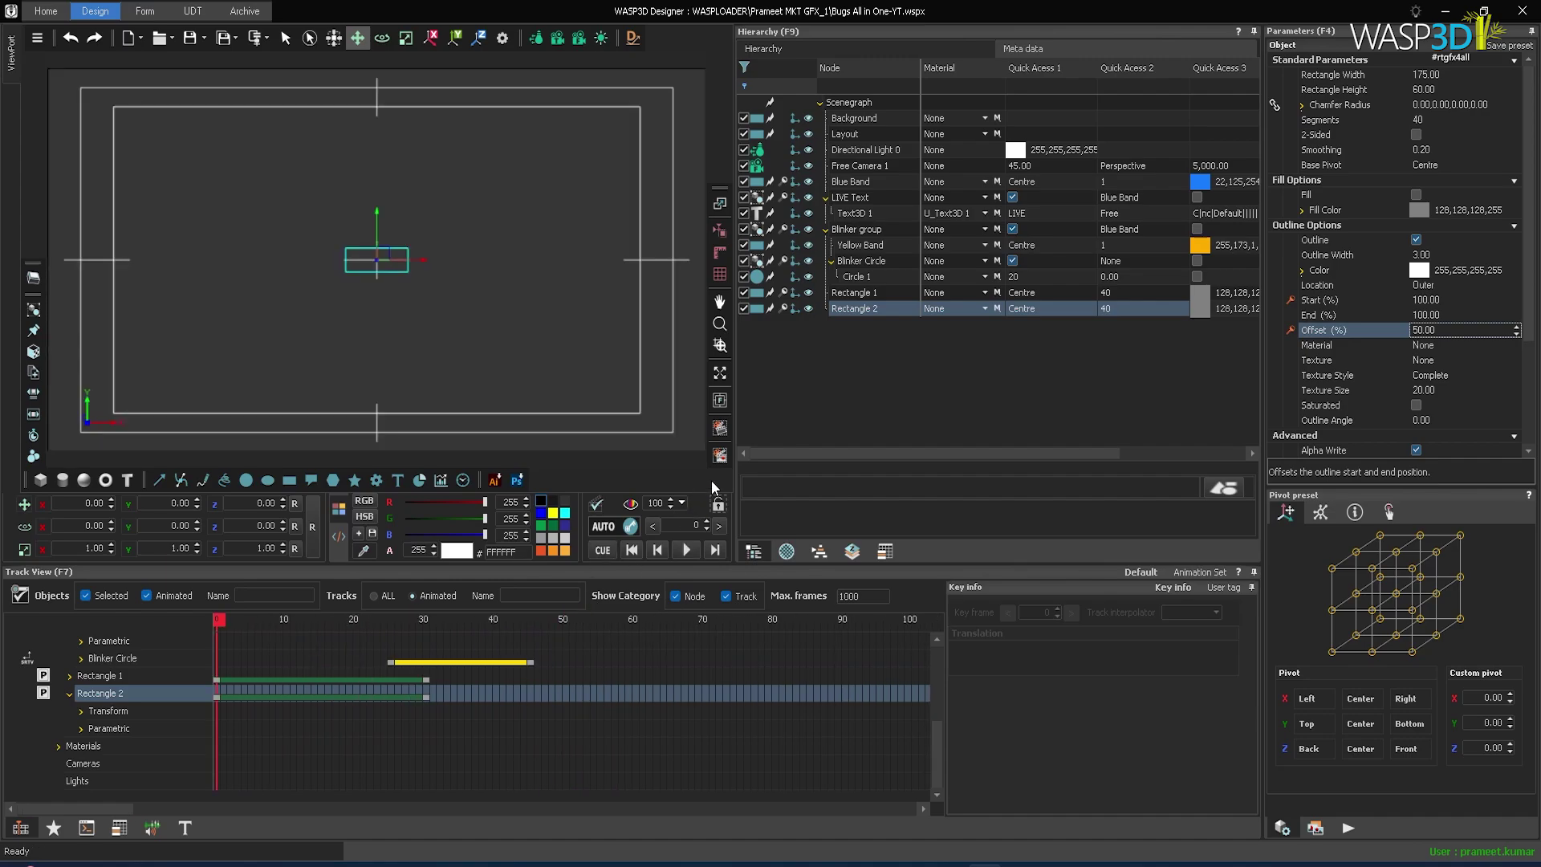
# Group Rectangle 1 and Rectangle 2 and name the group "Outline Animation"
pyautogui.keyDown('ctrl'); pyautogui.click(857, 295); pyautogui.keyUp('ctrl')
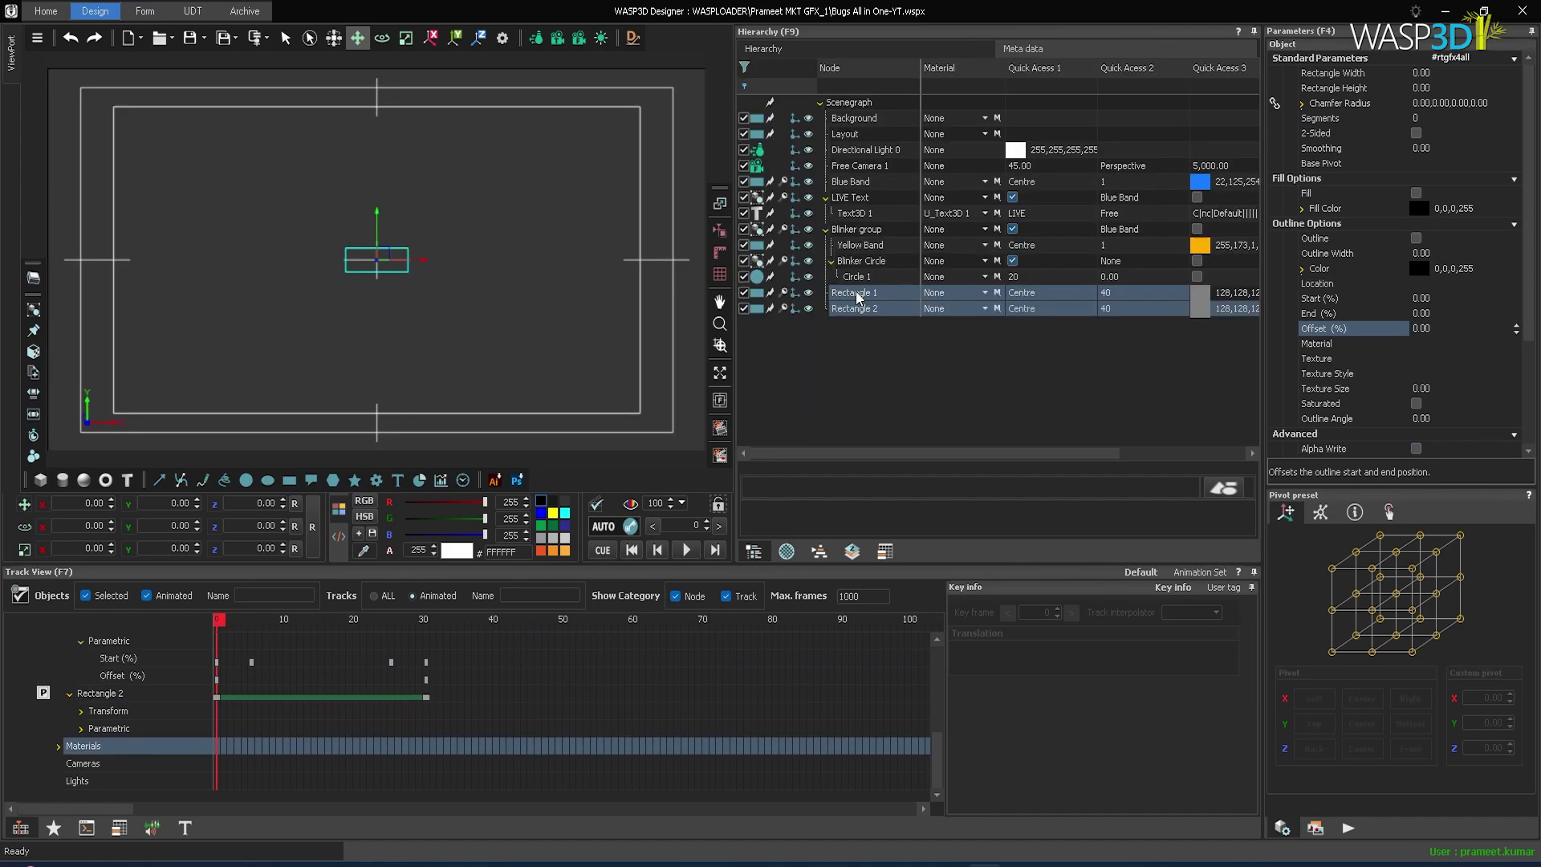
pyautogui.hotkey('ctrl', 'g')
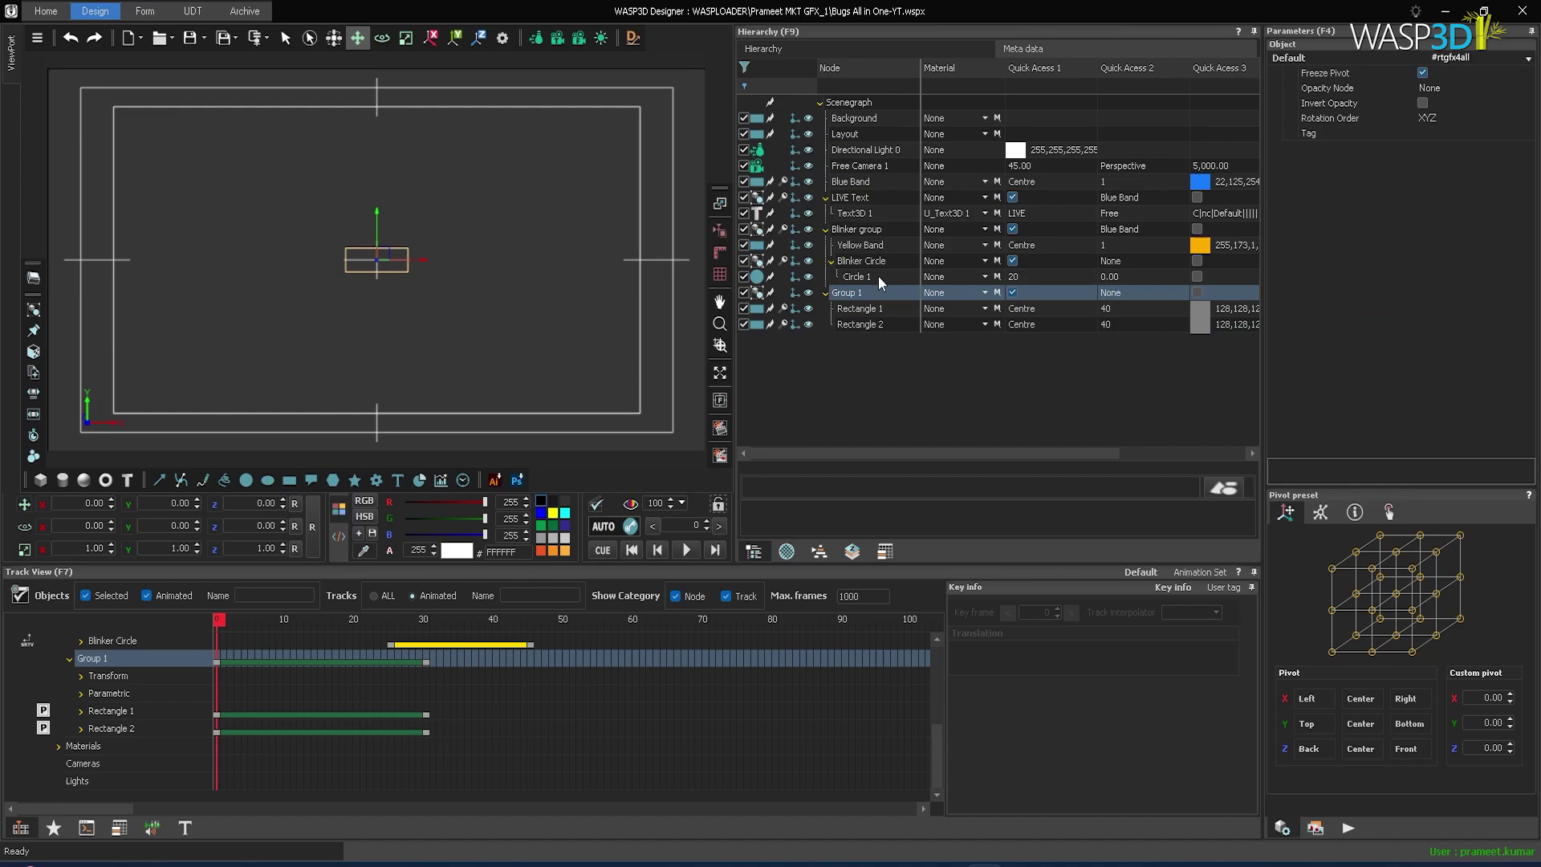
pyautogui.doubleClick(867, 292)
pyautogui.write('Out')
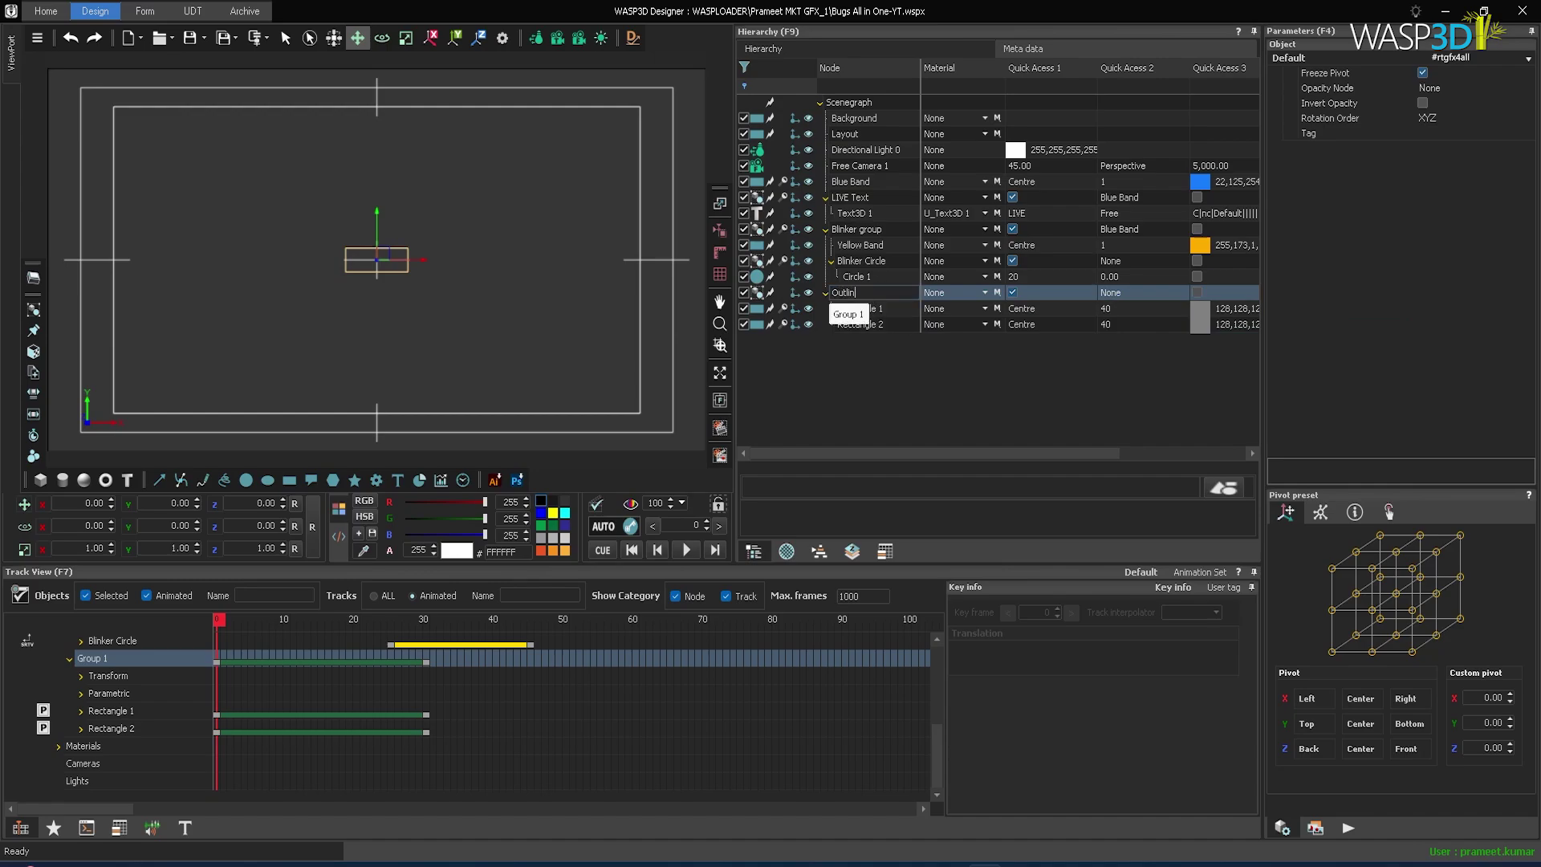
pyautogui.write('line Animation')
pyautogui.press('Return')
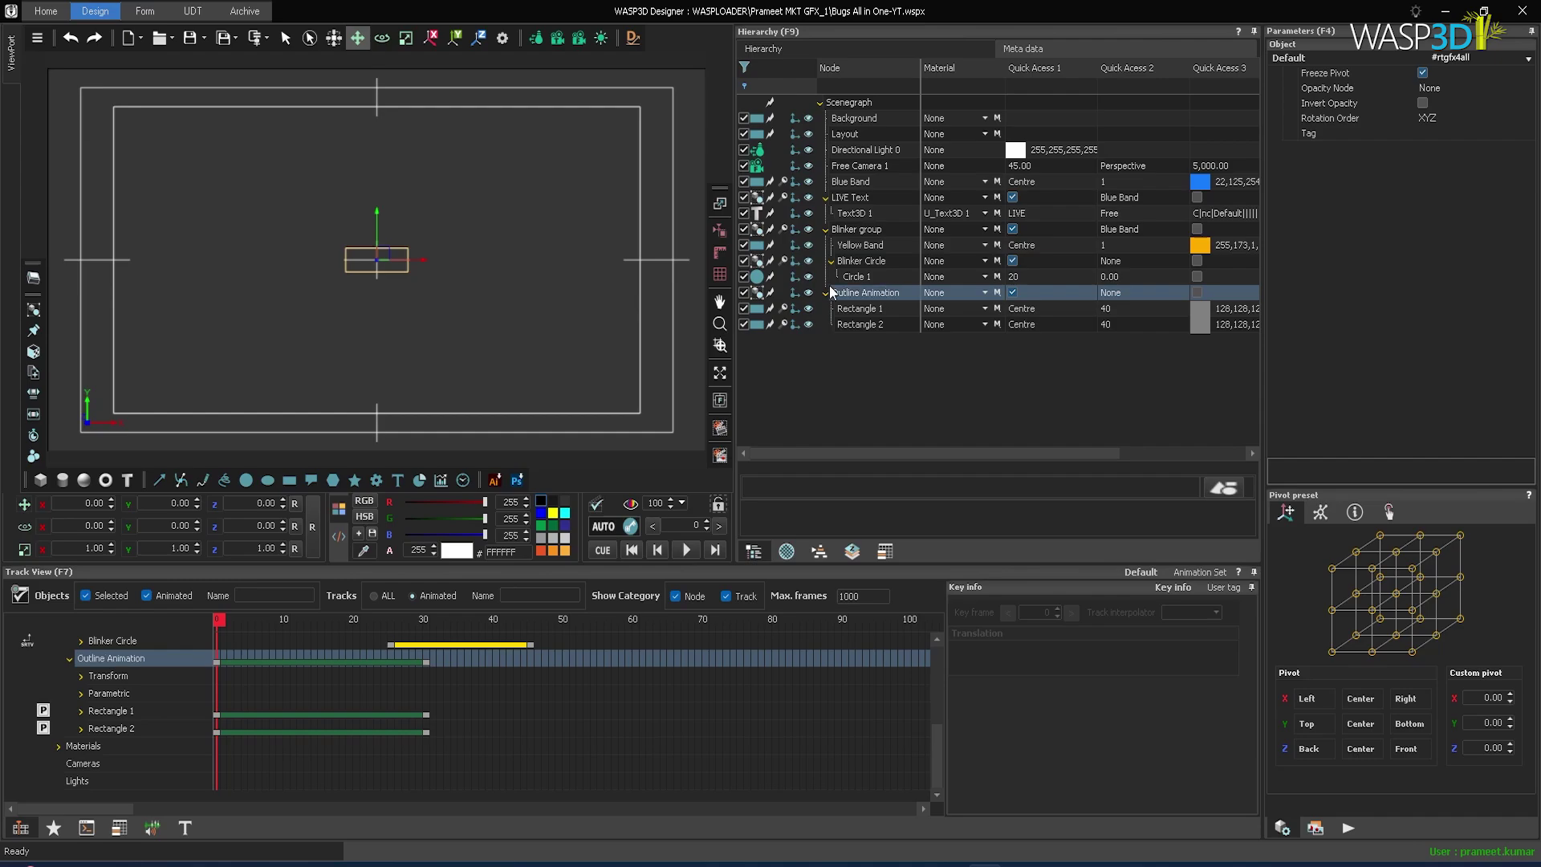
# Collapse the Outline Animation, Blinker Circle, Blinker group and LIVE Text nodes in the hierarchy and play back the animation from the start
pyautogui.click(826, 293)
pyautogui.click(831, 260)
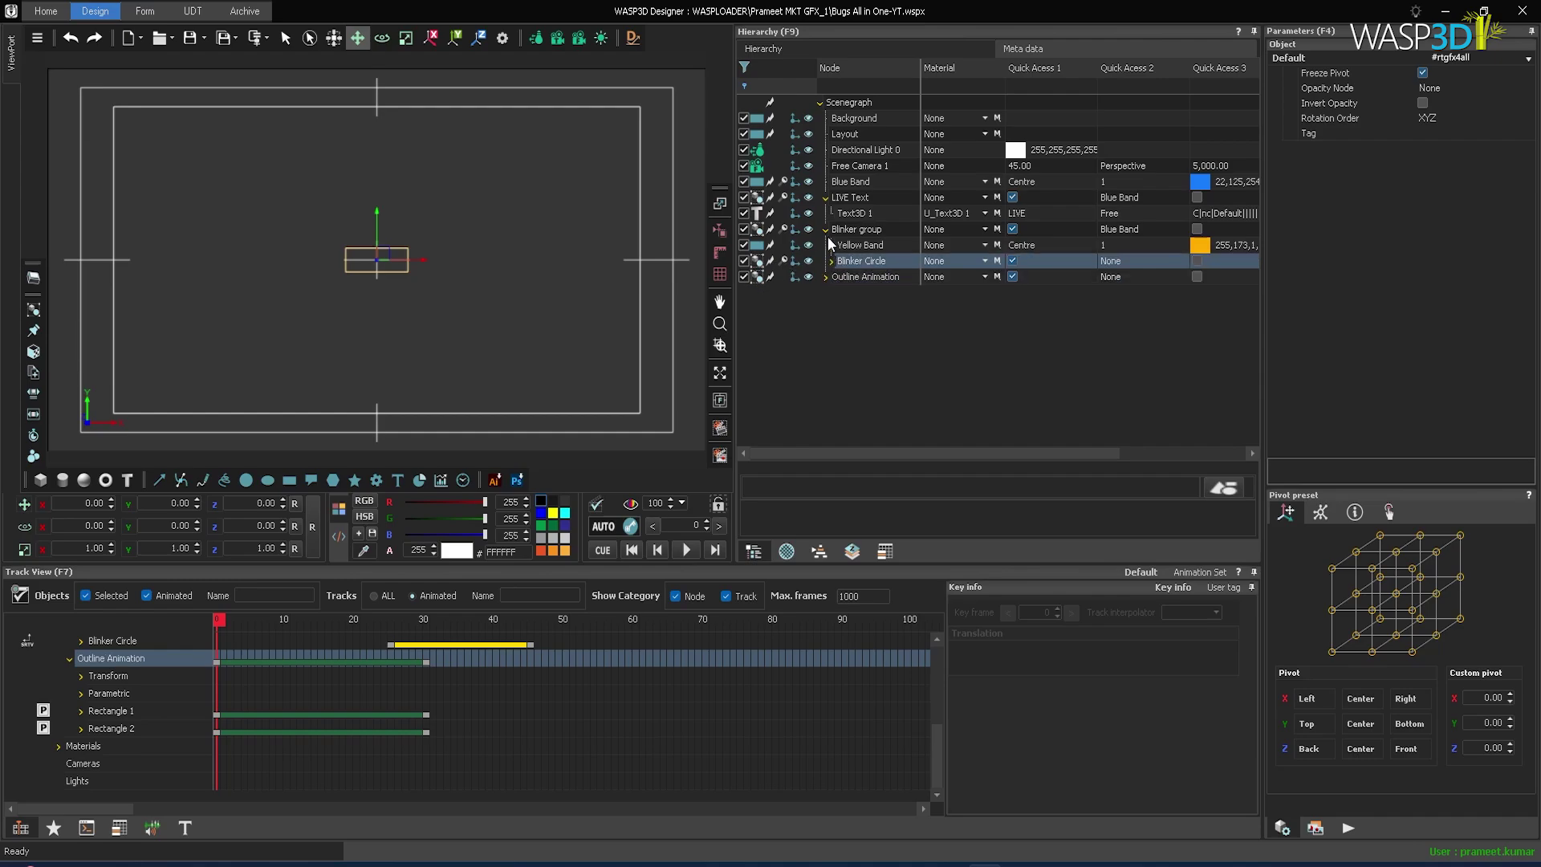
pyautogui.click(826, 230)
pyautogui.click(826, 198)
pyautogui.click(602, 551)
pyautogui.click(687, 549)
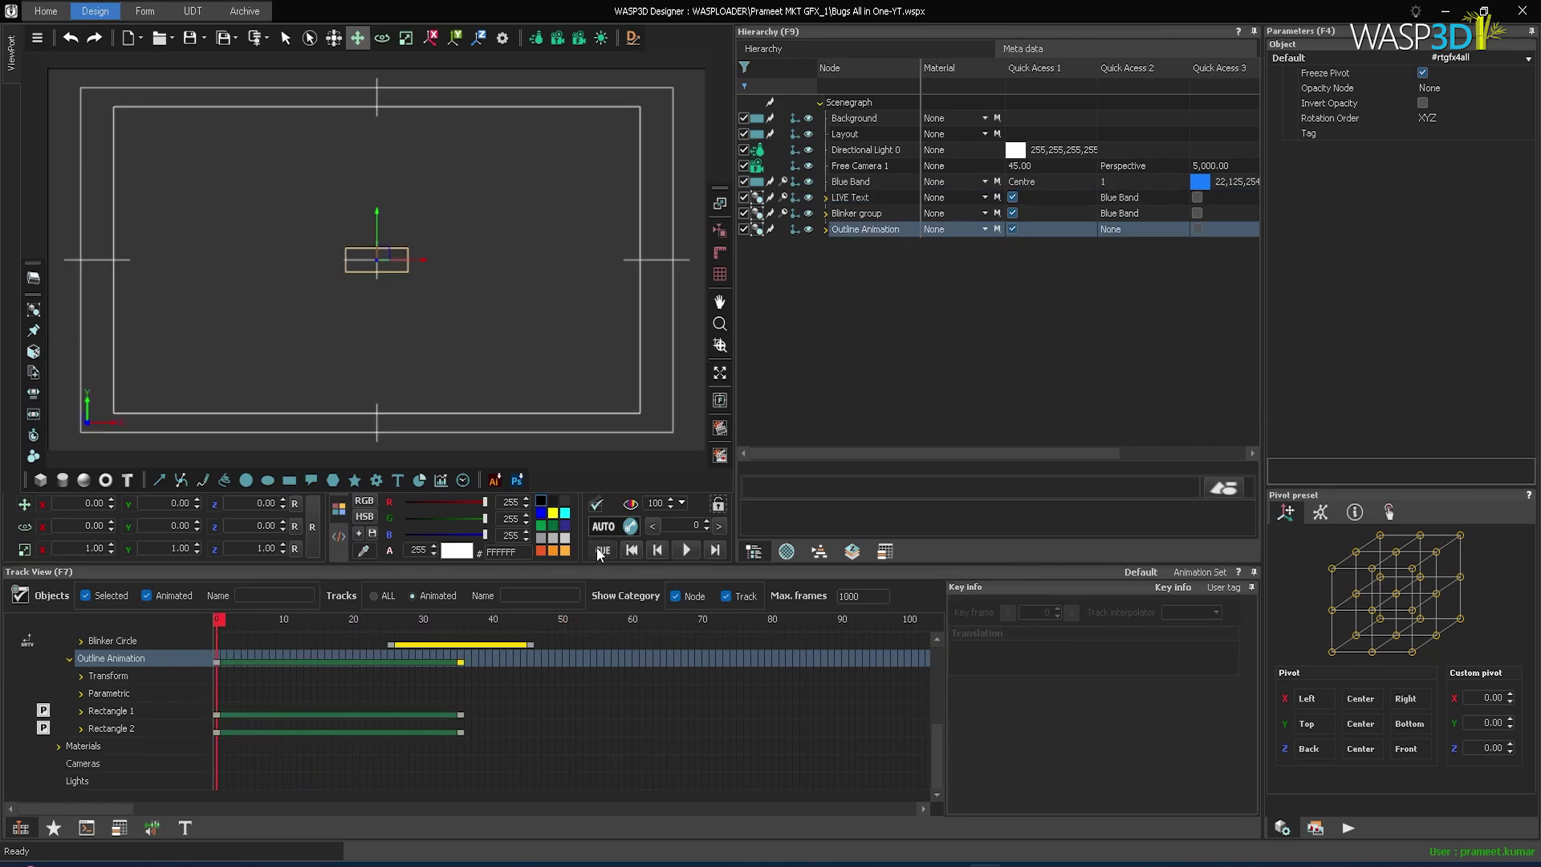
# Move the last key of the Blinker Circle inside the Blinker group to frame 50
pyautogui.click(864, 215)
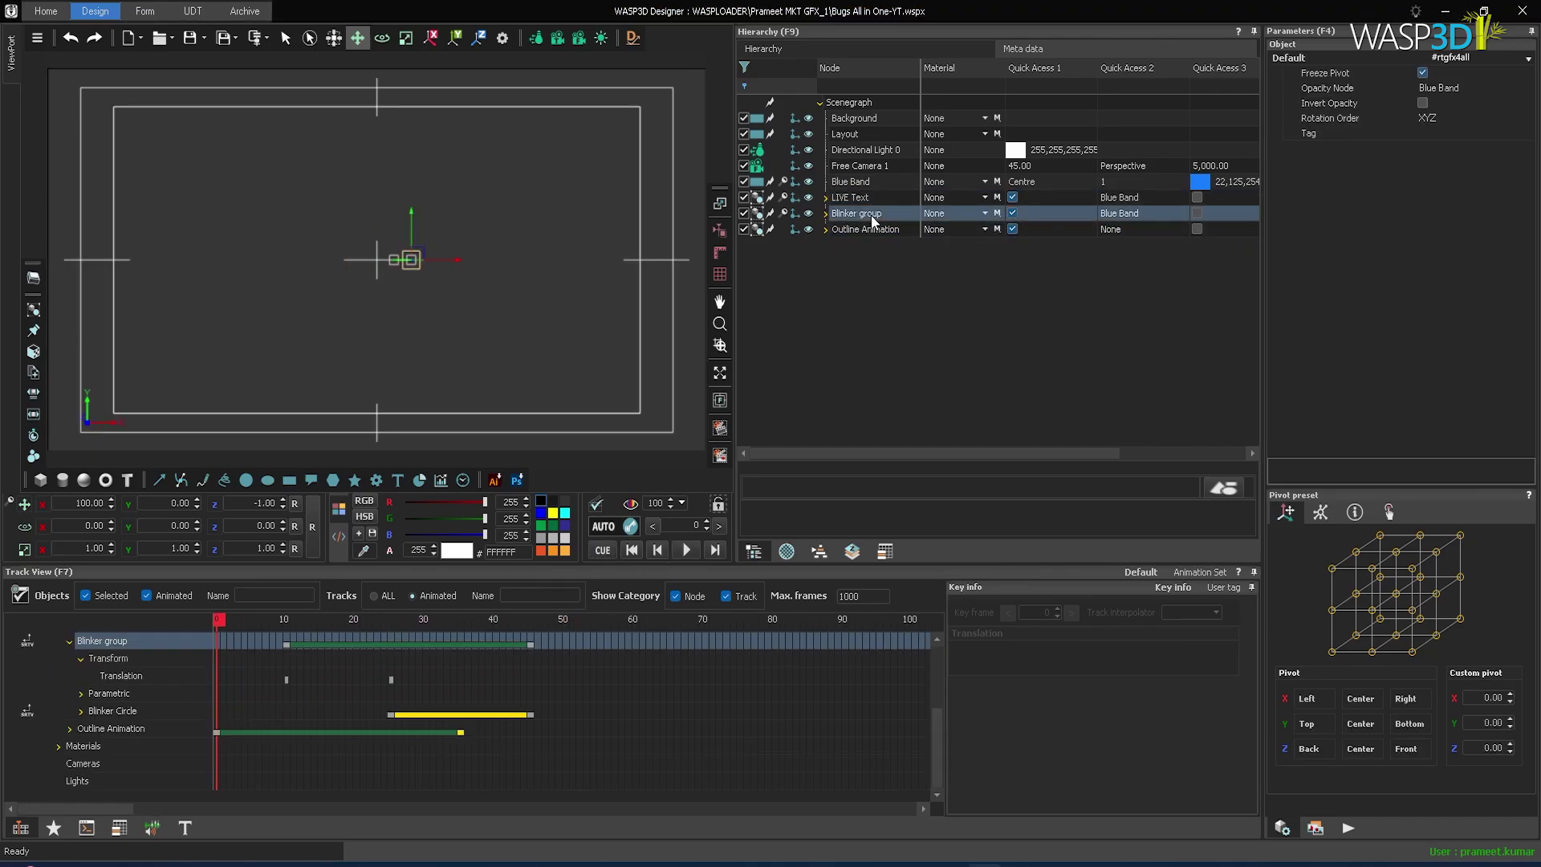
pyautogui.click(530, 715)
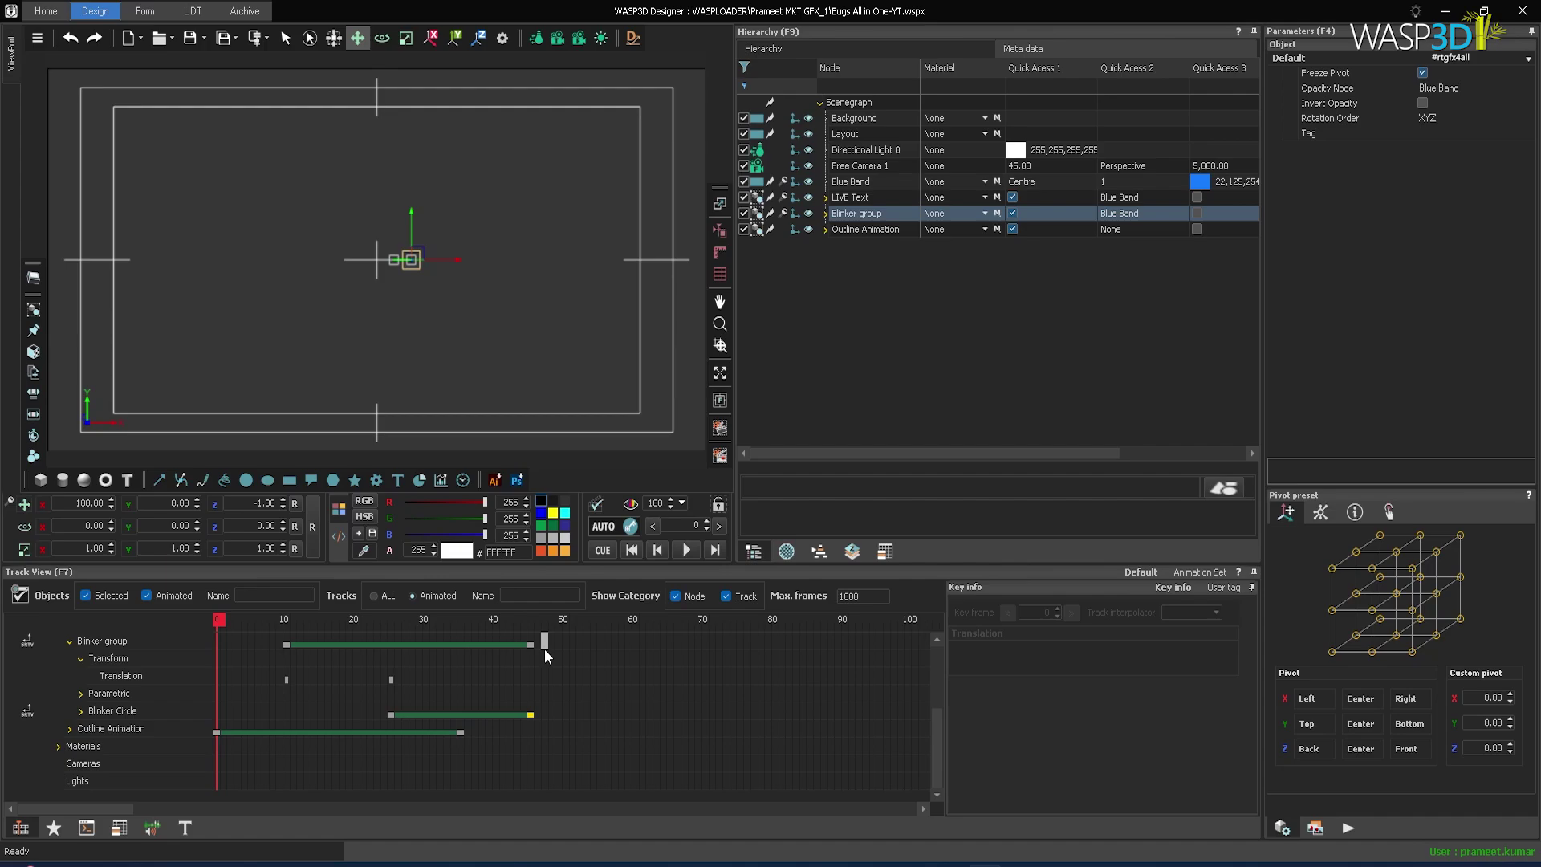
pyautogui.moveTo(531, 714); pyautogui.dragTo(566, 719)
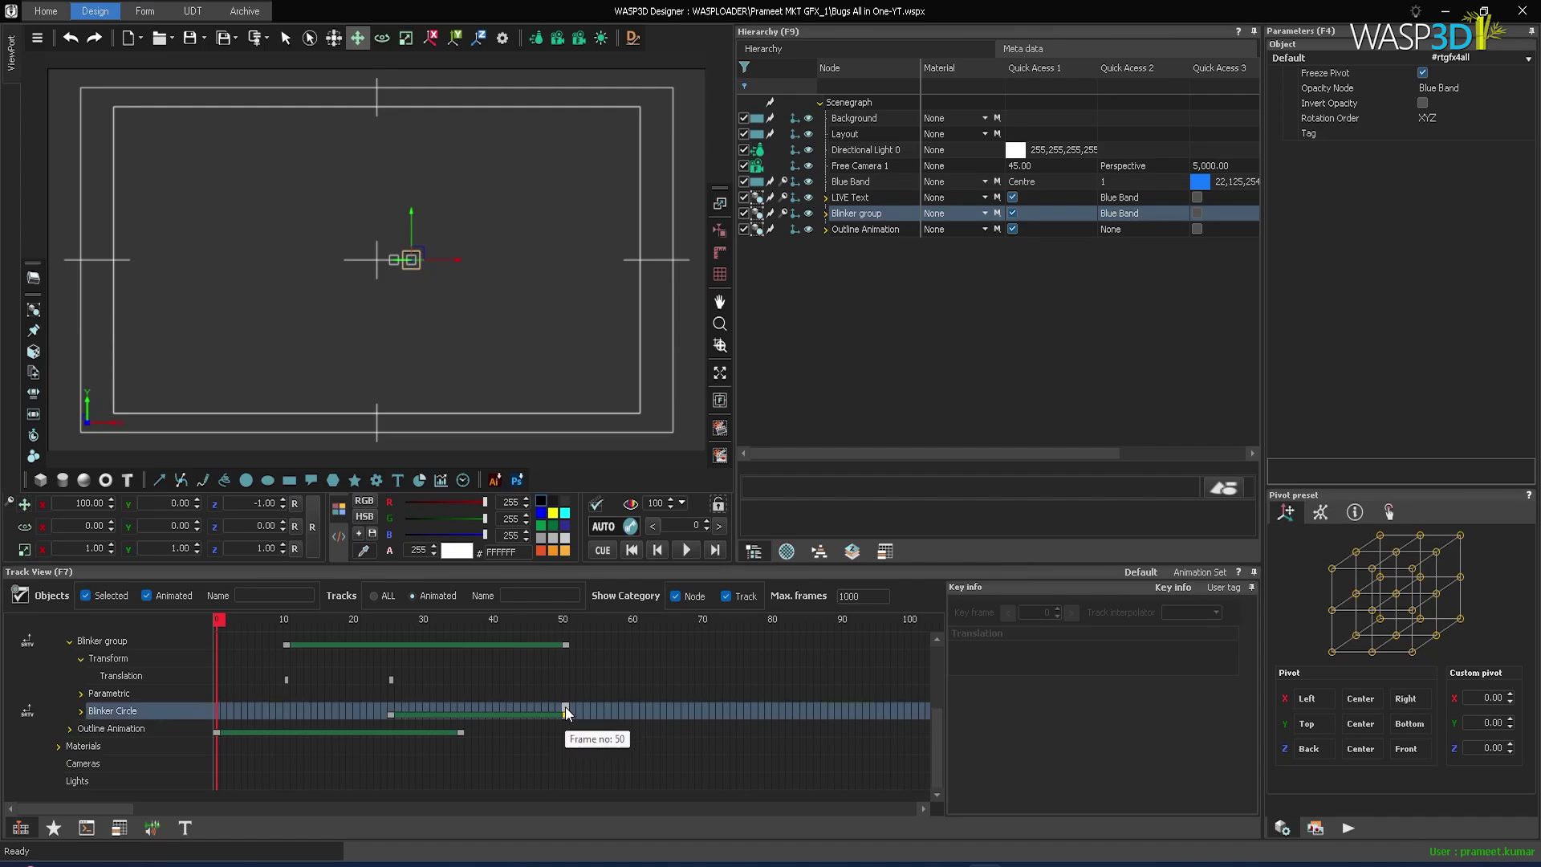
# Add a Goto control to the Blinker Circle's key at frame 50 that returns to frame 25
pyautogui.rightClick(565, 713)
pyautogui.moveTo(597, 717)
pyautogui.moveTo(725, 790)
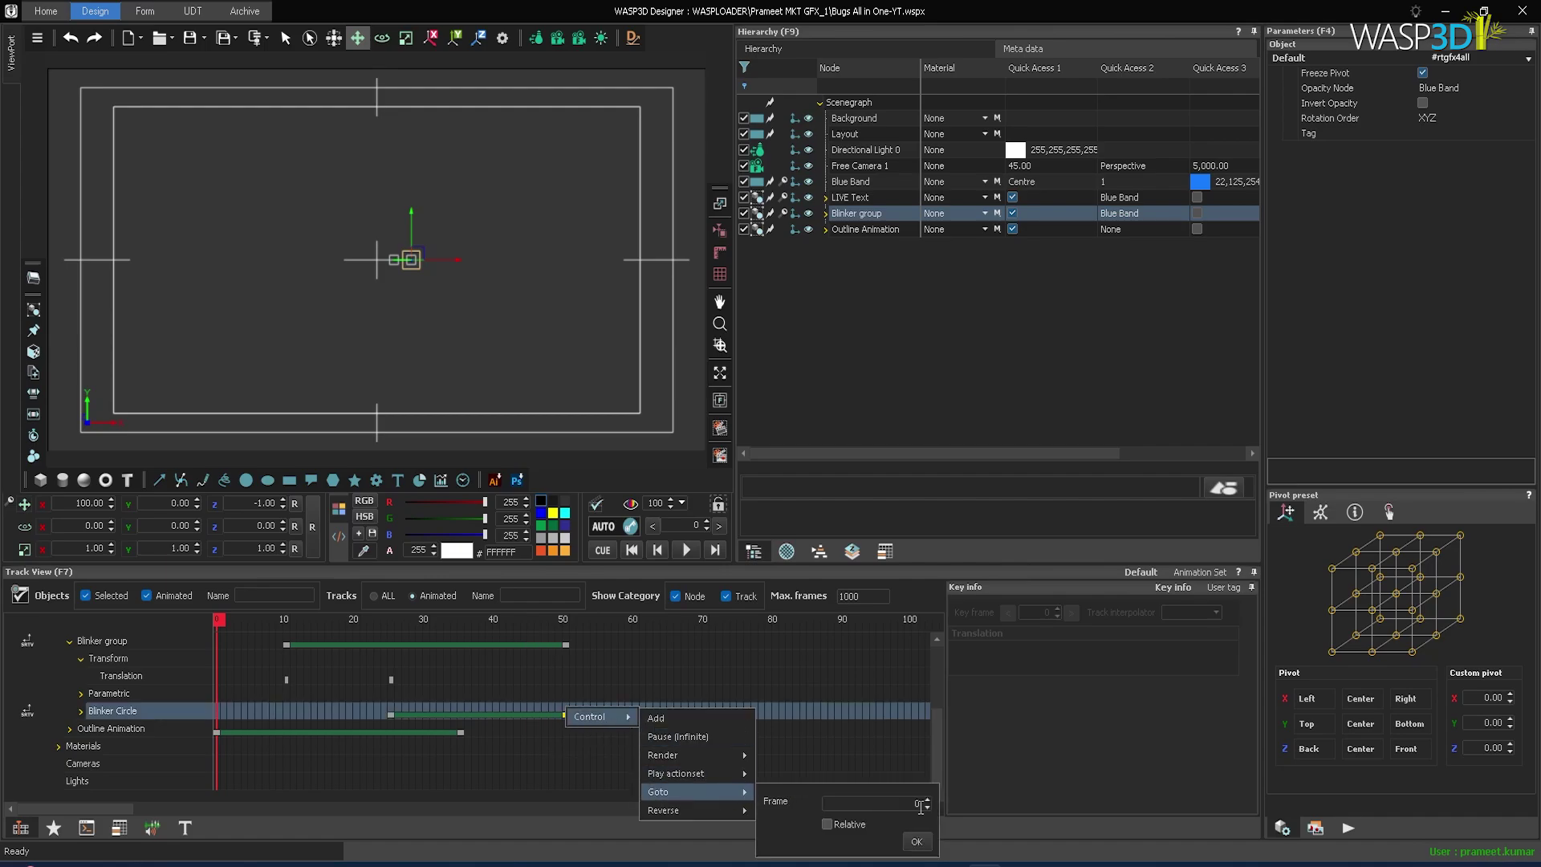
pyautogui.write('5')
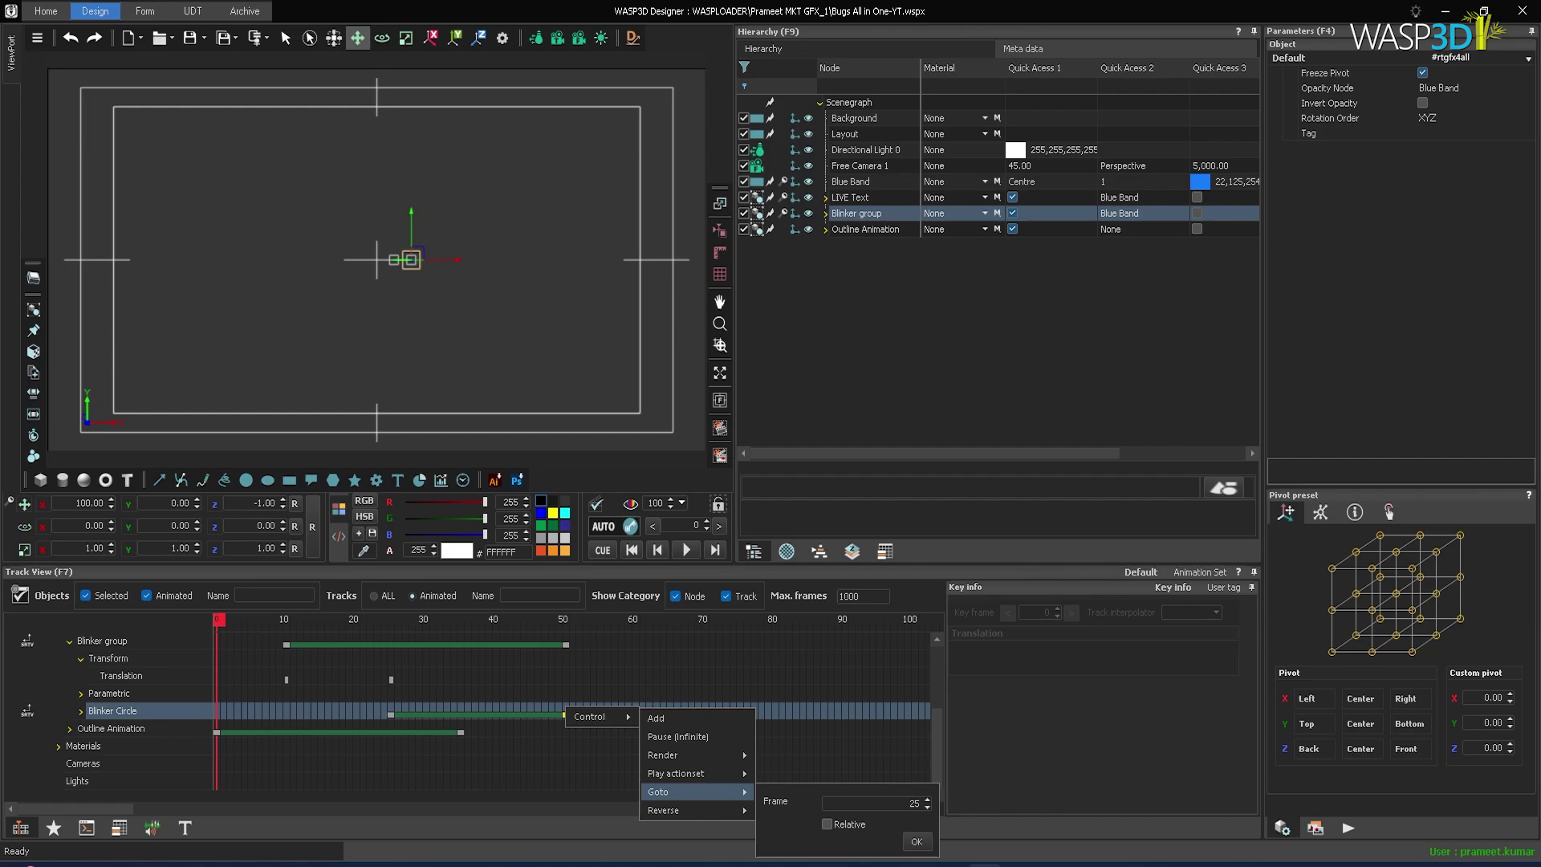
pyautogui.click(922, 840)
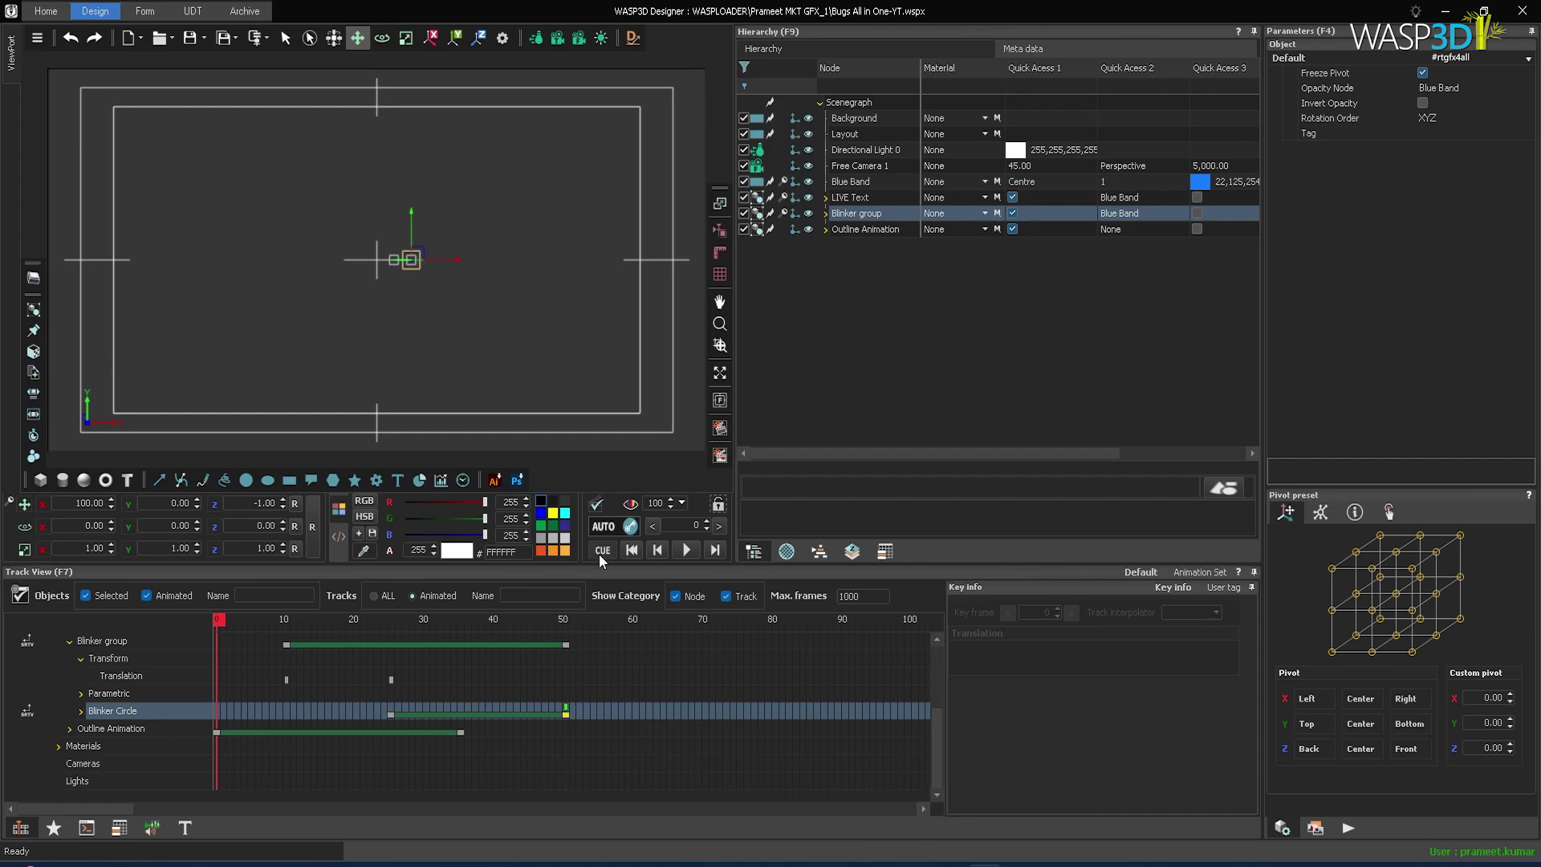
# Preview the looping blinker from the first frame and apply a timeline option to the Blinker Circle track
pyautogui.click(688, 550)
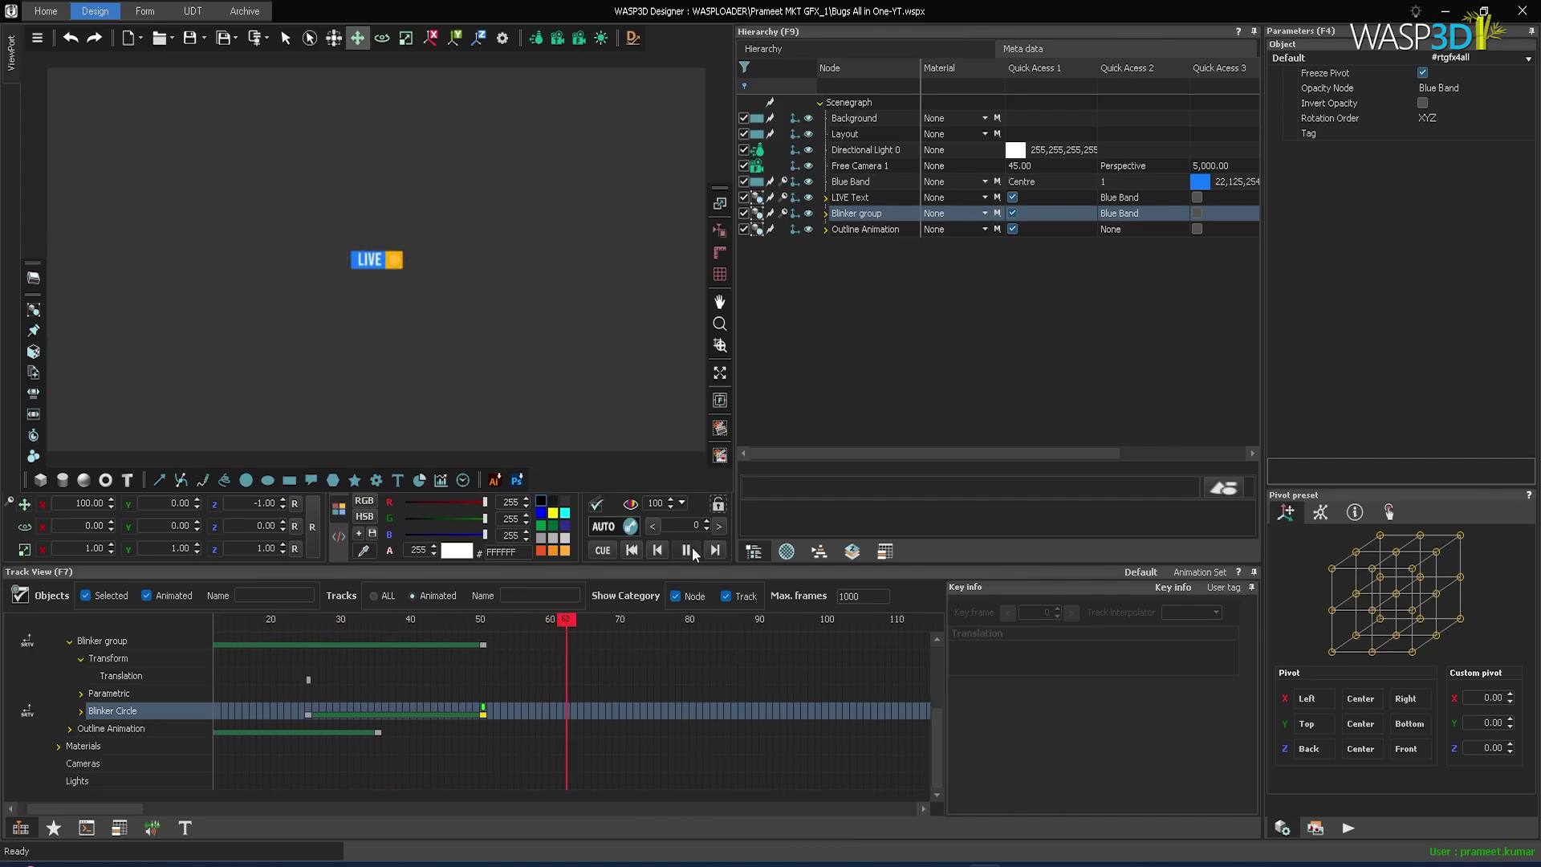
pyautogui.click(613, 551)
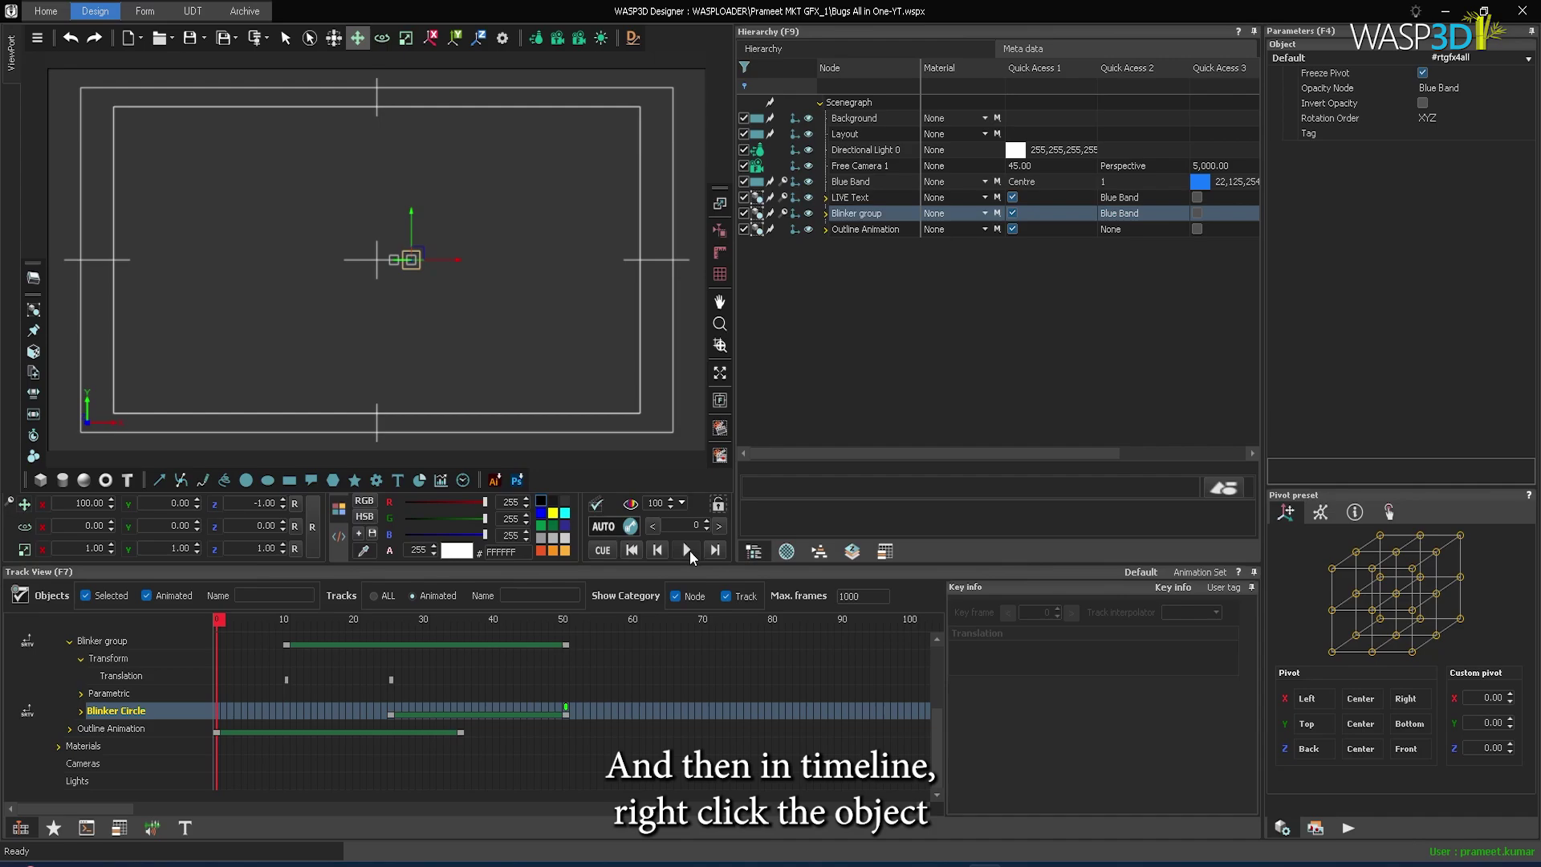
pyautogui.rightClick(160, 710)
pyautogui.click(161, 734)
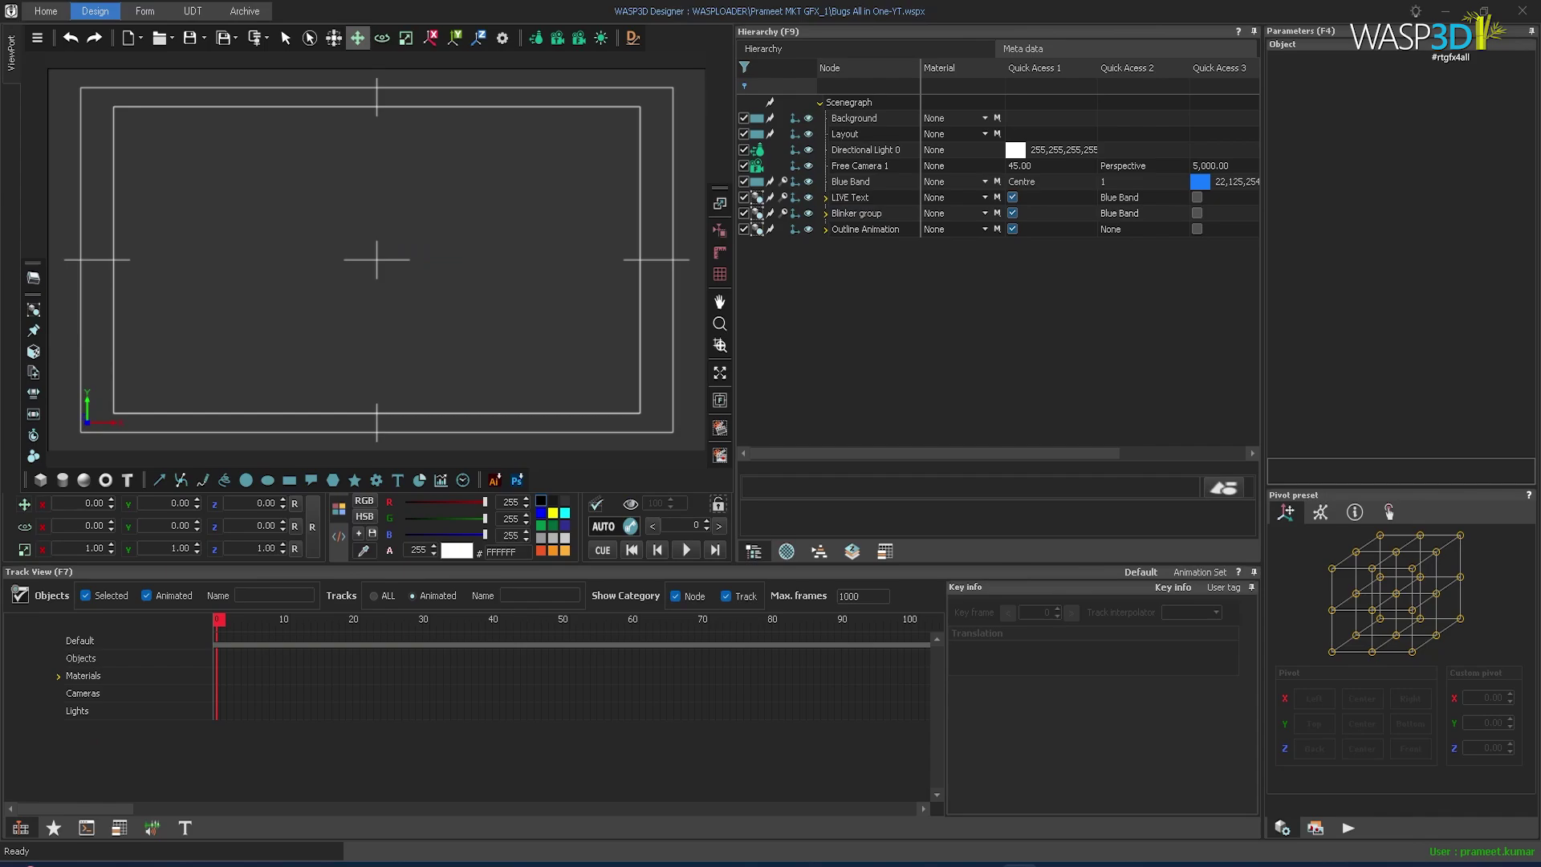
# Group Blue Band, LIVE Text, Blinker group and Outline Animation as "Live Main Group" and scrub through its animation to frame 50
pyautogui.click(859, 184)
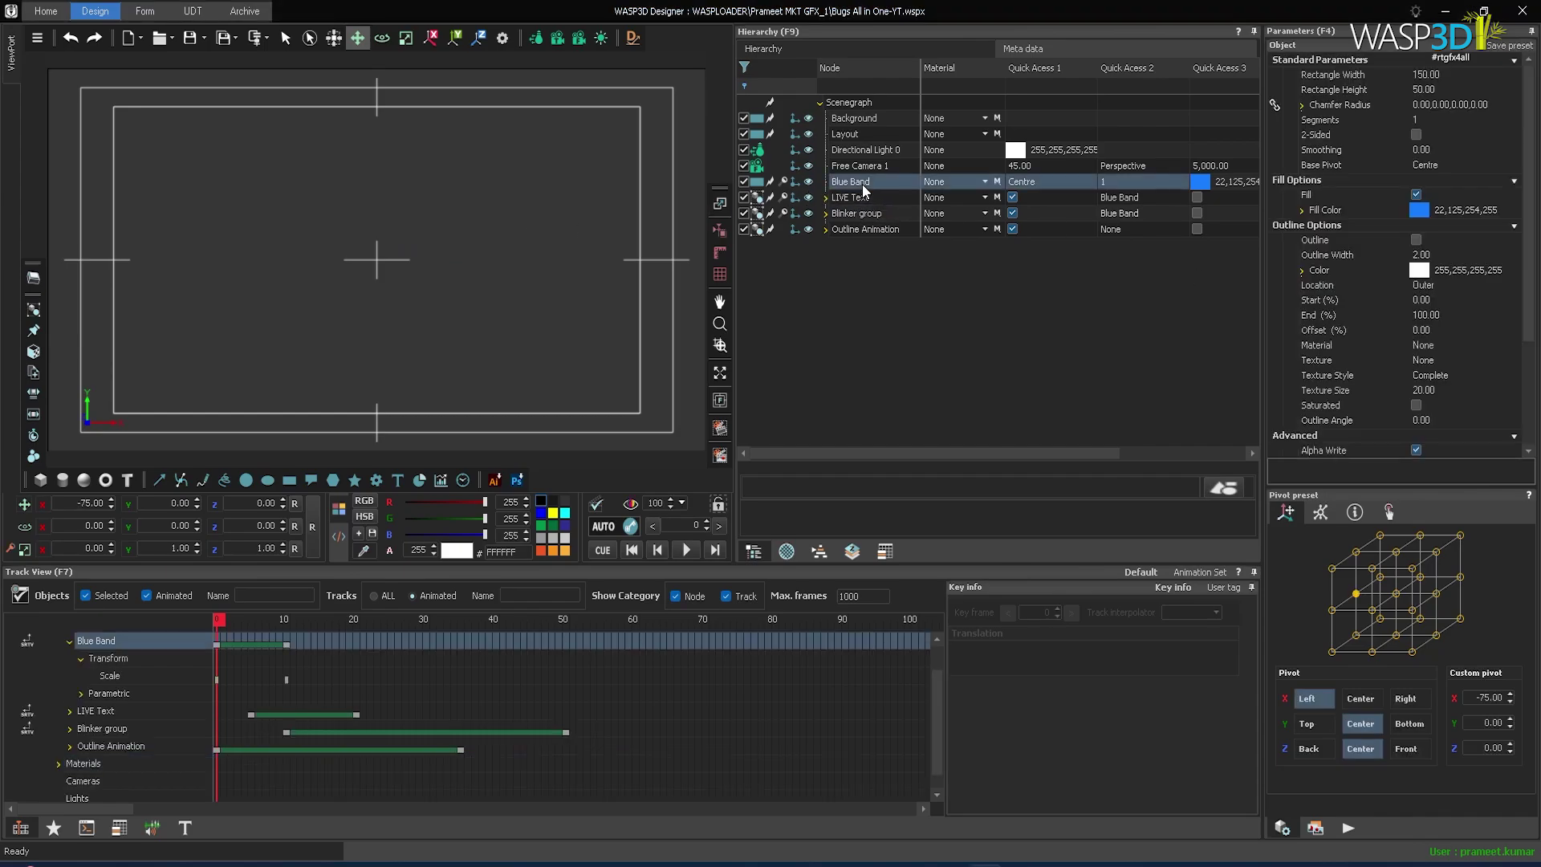
pyautogui.keyDown('shift'); pyautogui.click(872, 231); pyautogui.keyUp('shift')
pyautogui.hotkey('ctrl', 'g')
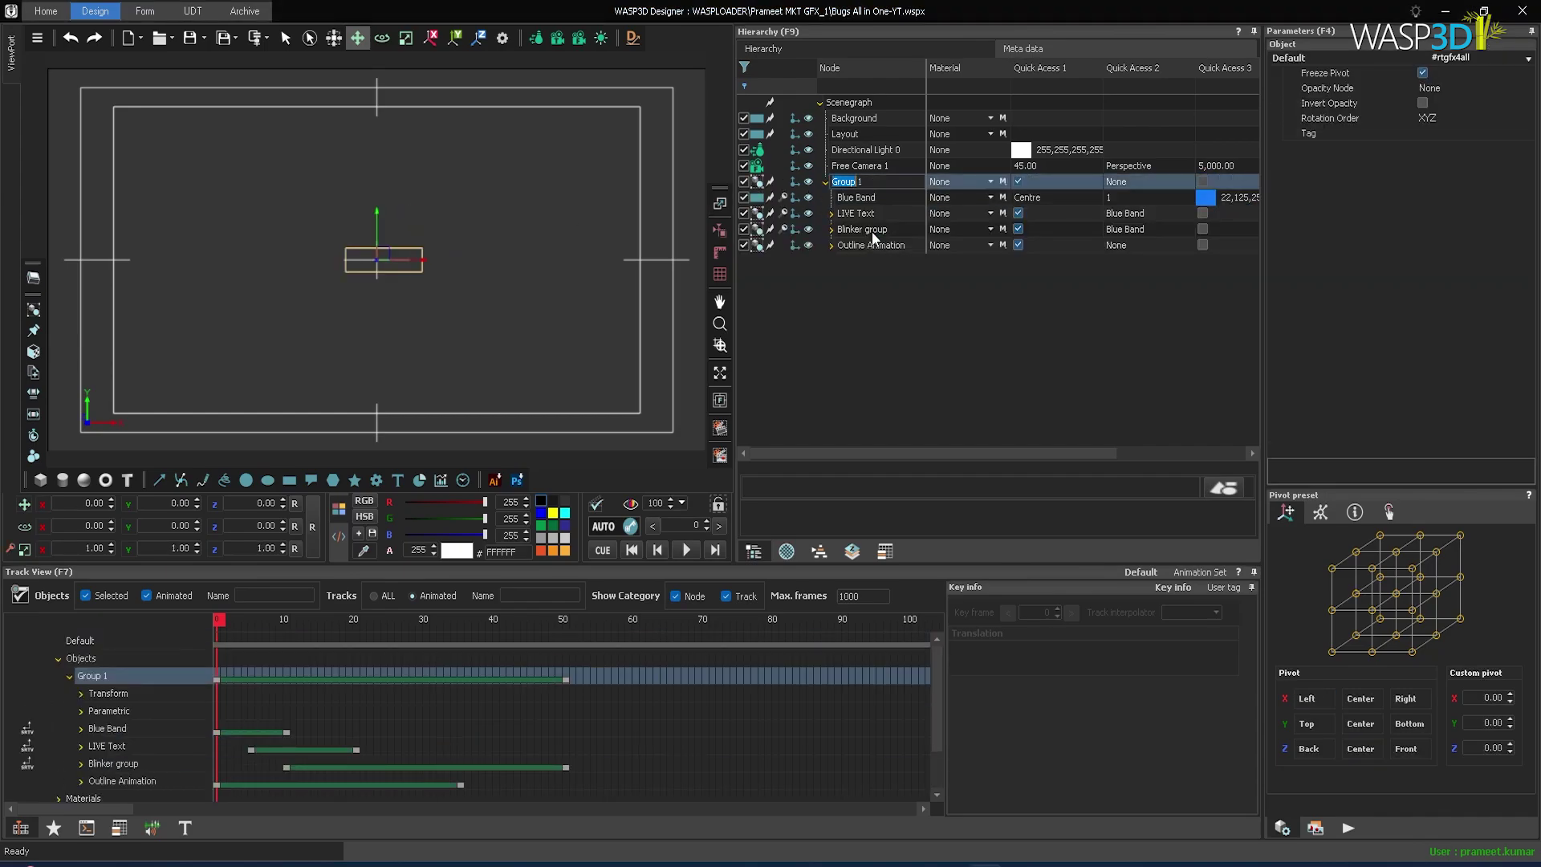
pyautogui.write('Live Main')
pyautogui.press('Return')
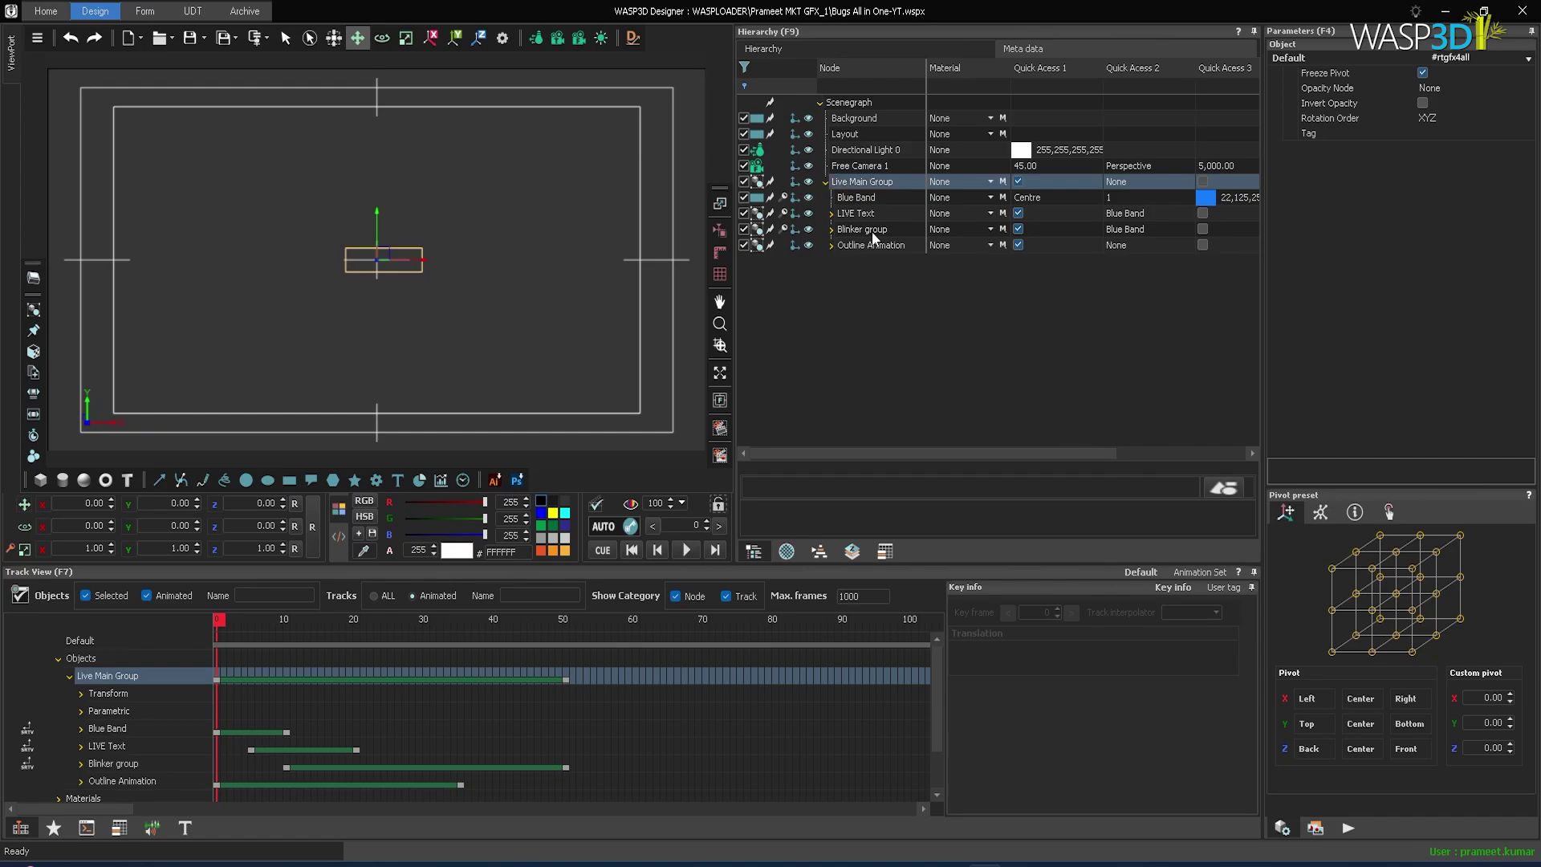
pyautogui.click(687, 551)
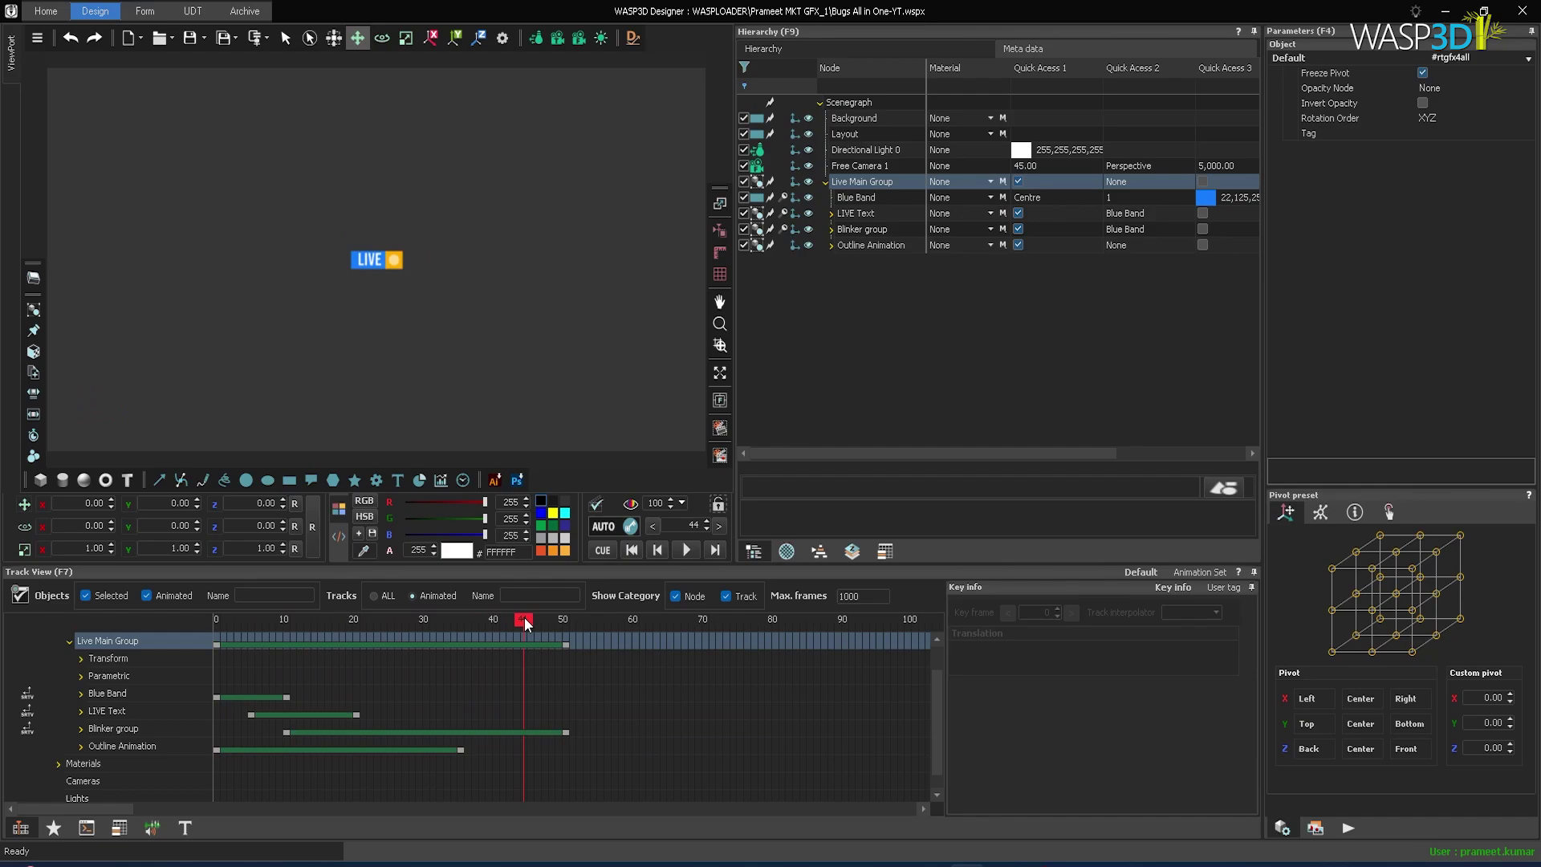
pyautogui.moveTo(525, 626); pyautogui.dragTo(564, 625)
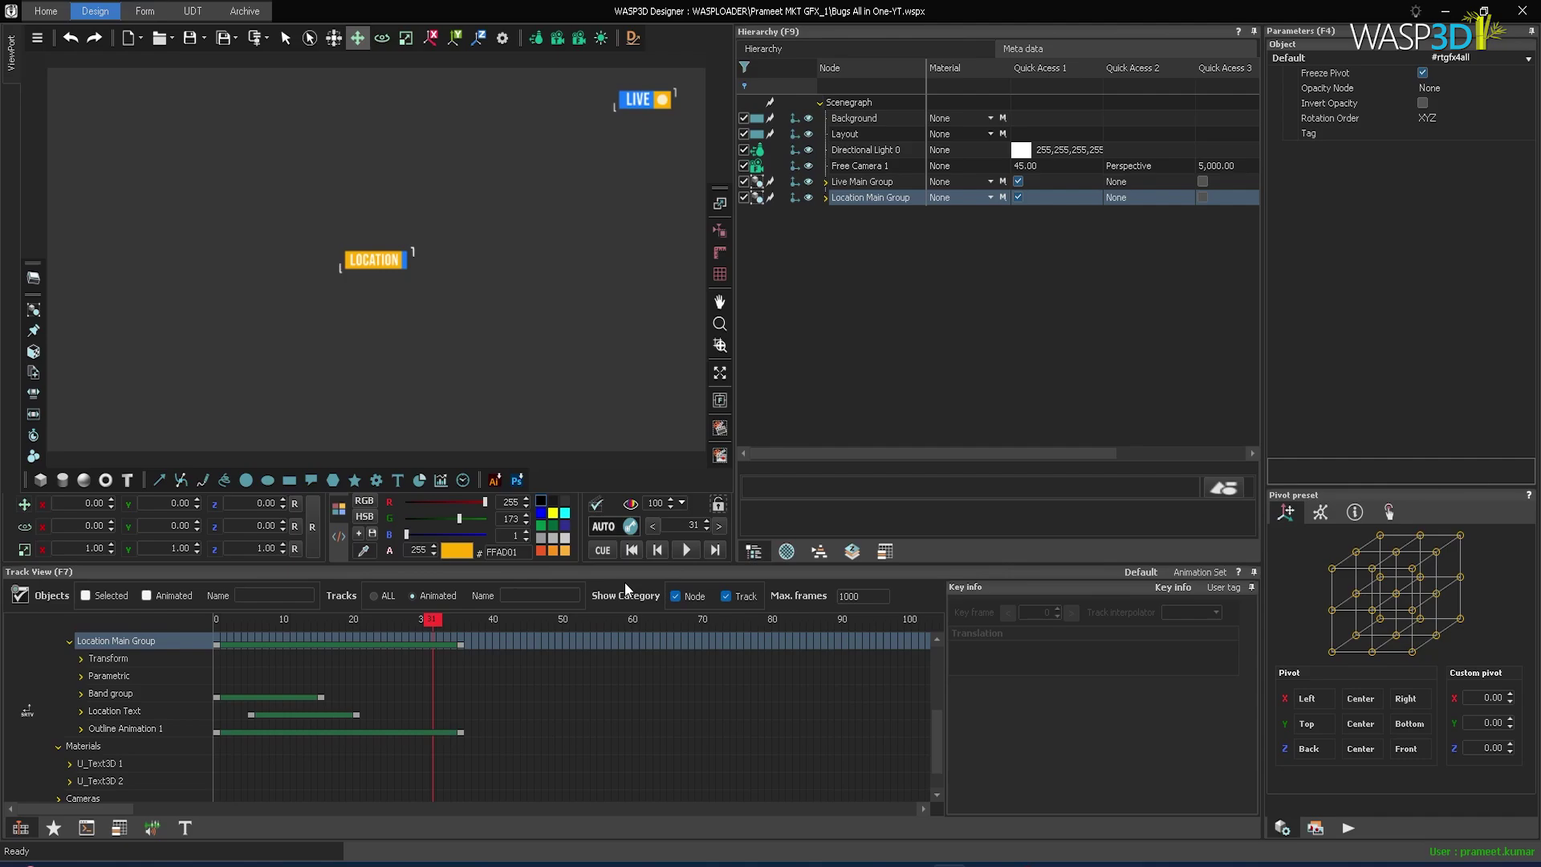
# Position the Location Main Group below the LIVE bug at X 780 and Y 370
pyautogui.click(879, 182)
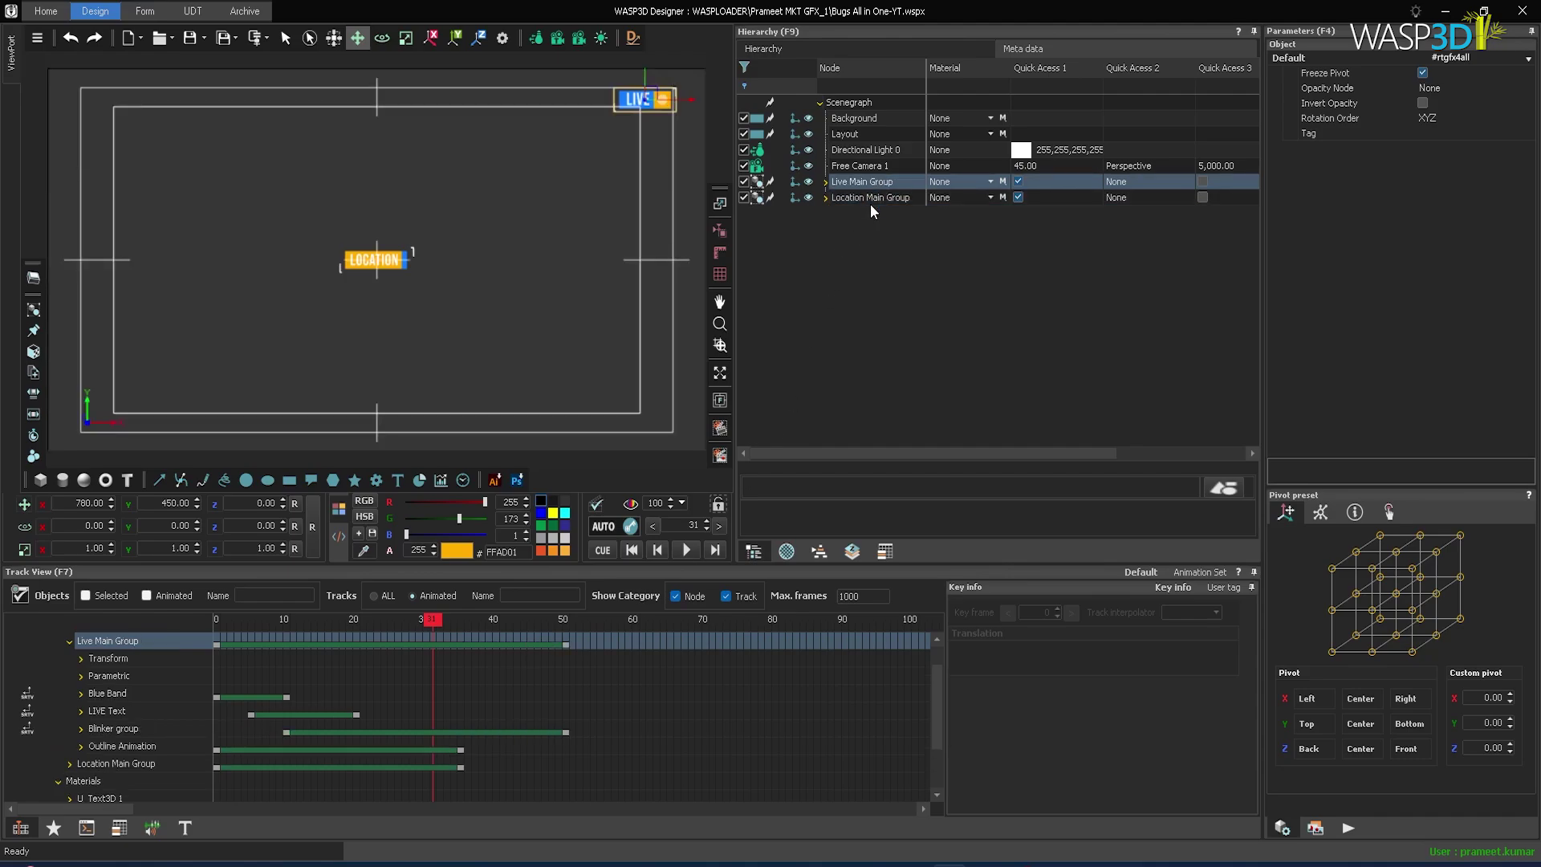
pyautogui.click(883, 199)
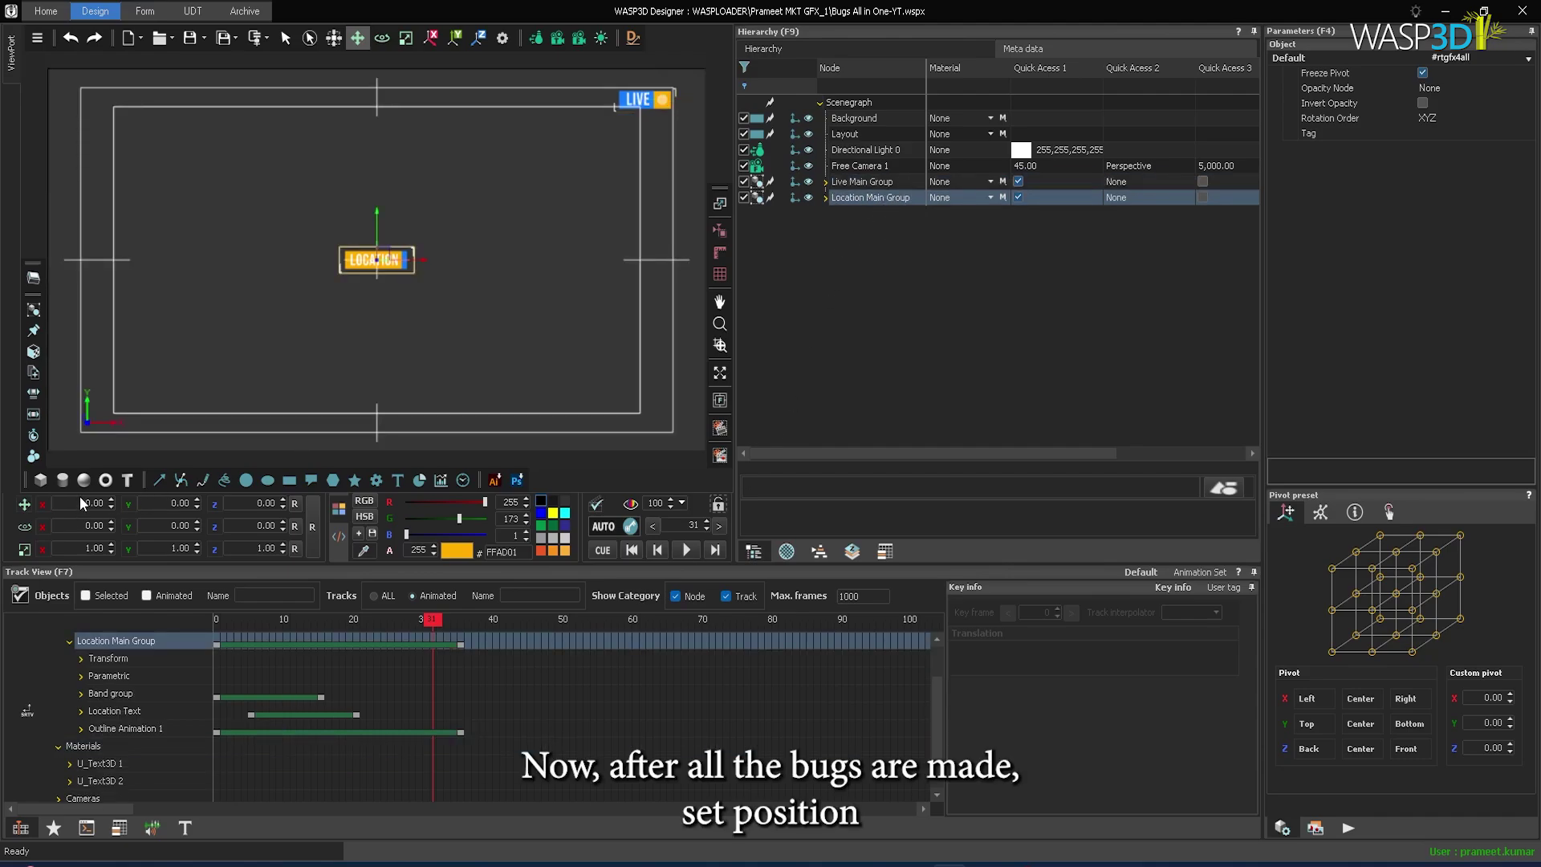
pyautogui.write('8')
pyautogui.press('Return')
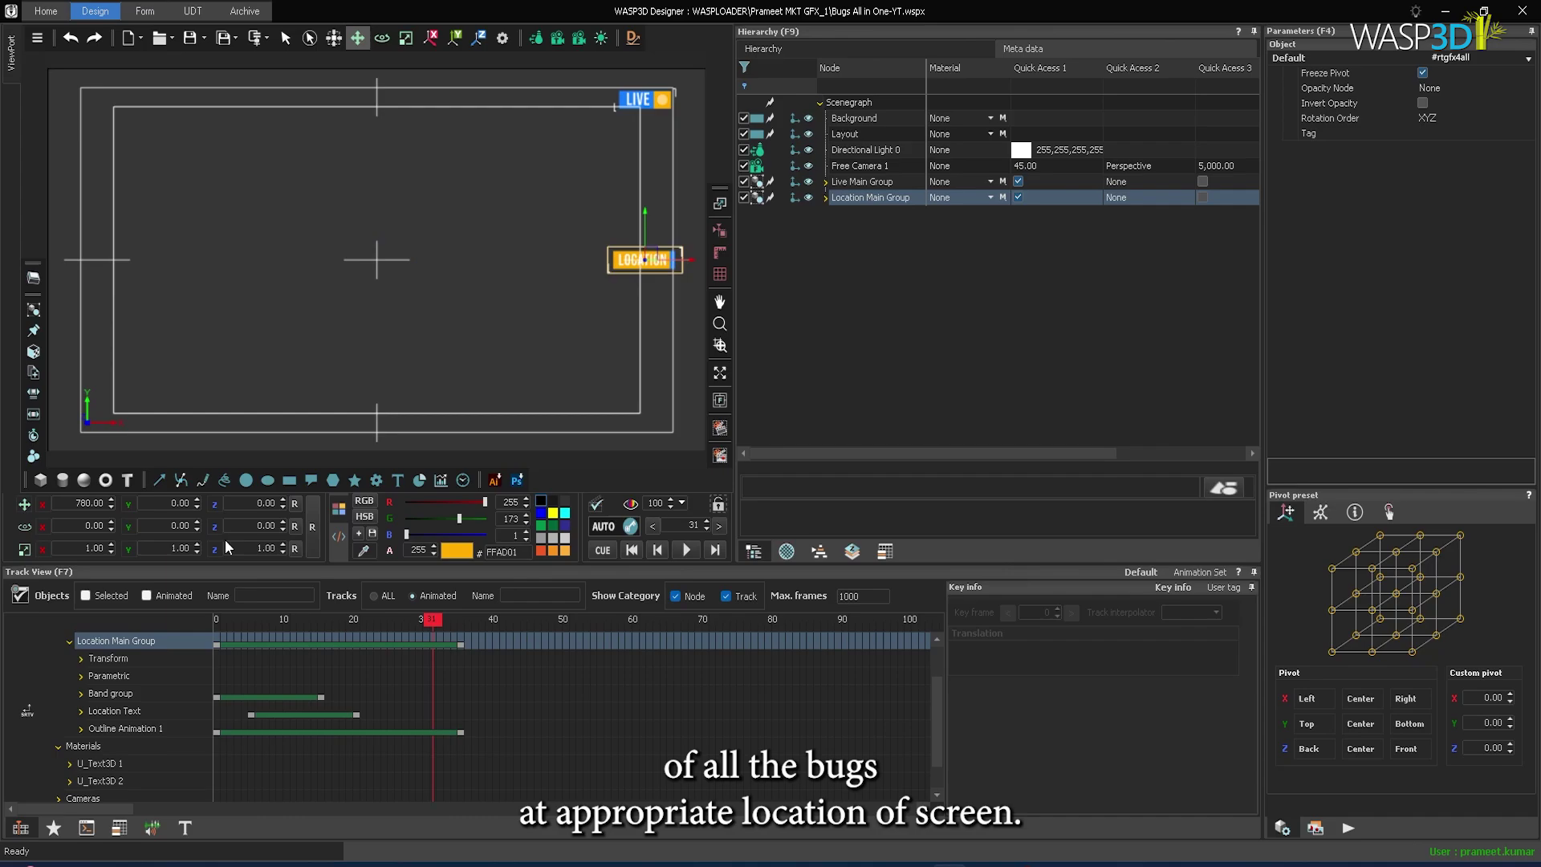
pyautogui.click(174, 506)
pyautogui.write('37')
# Play back the LIVE and LOCATION bugs together from the start and return to the first frame
pyautogui.click(602, 550)
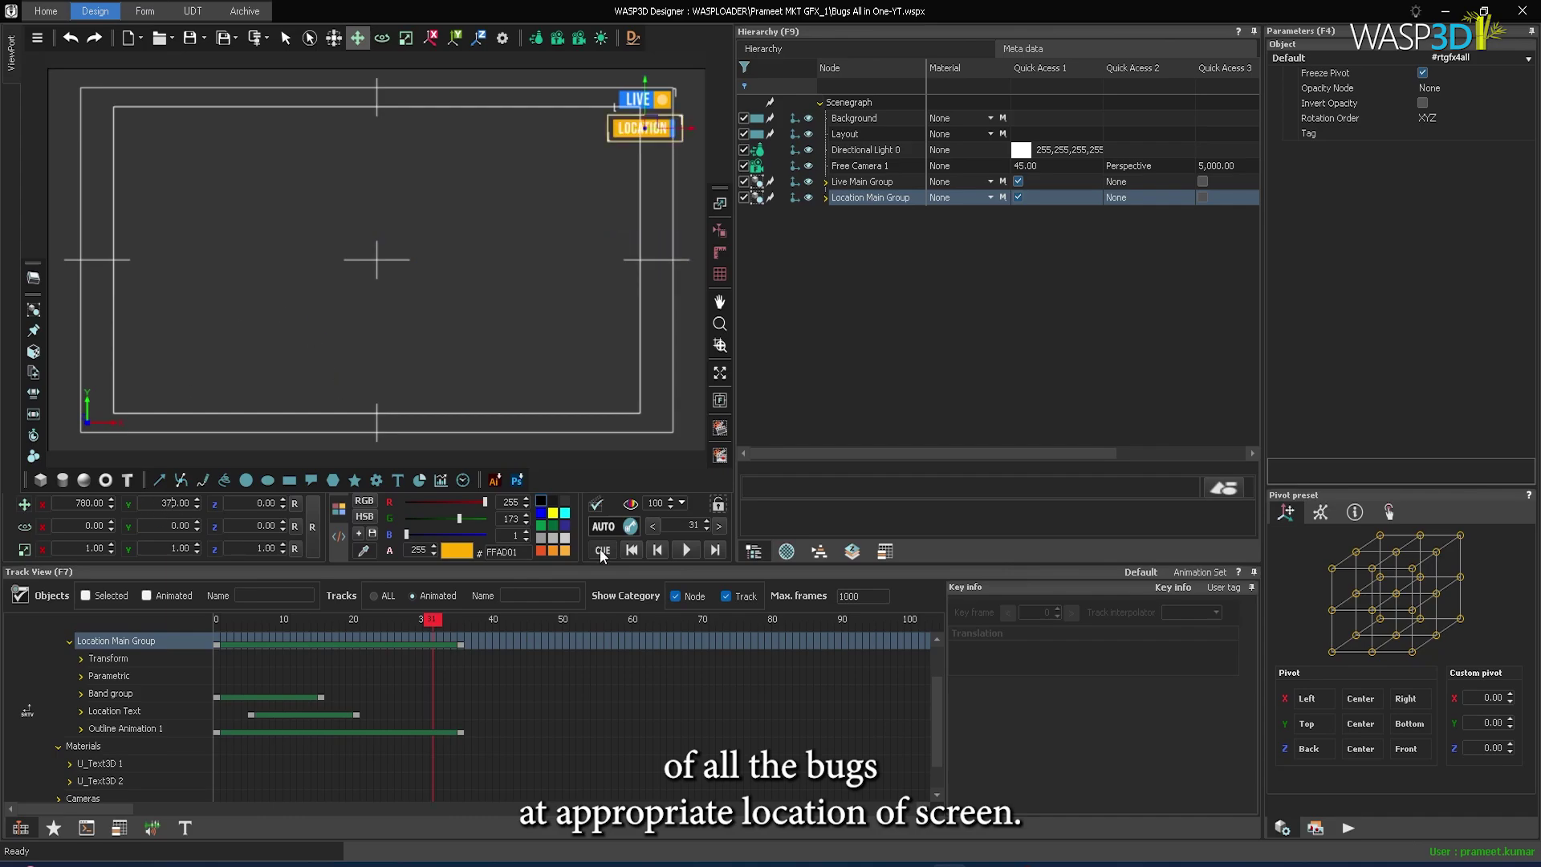
pyautogui.click(687, 550)
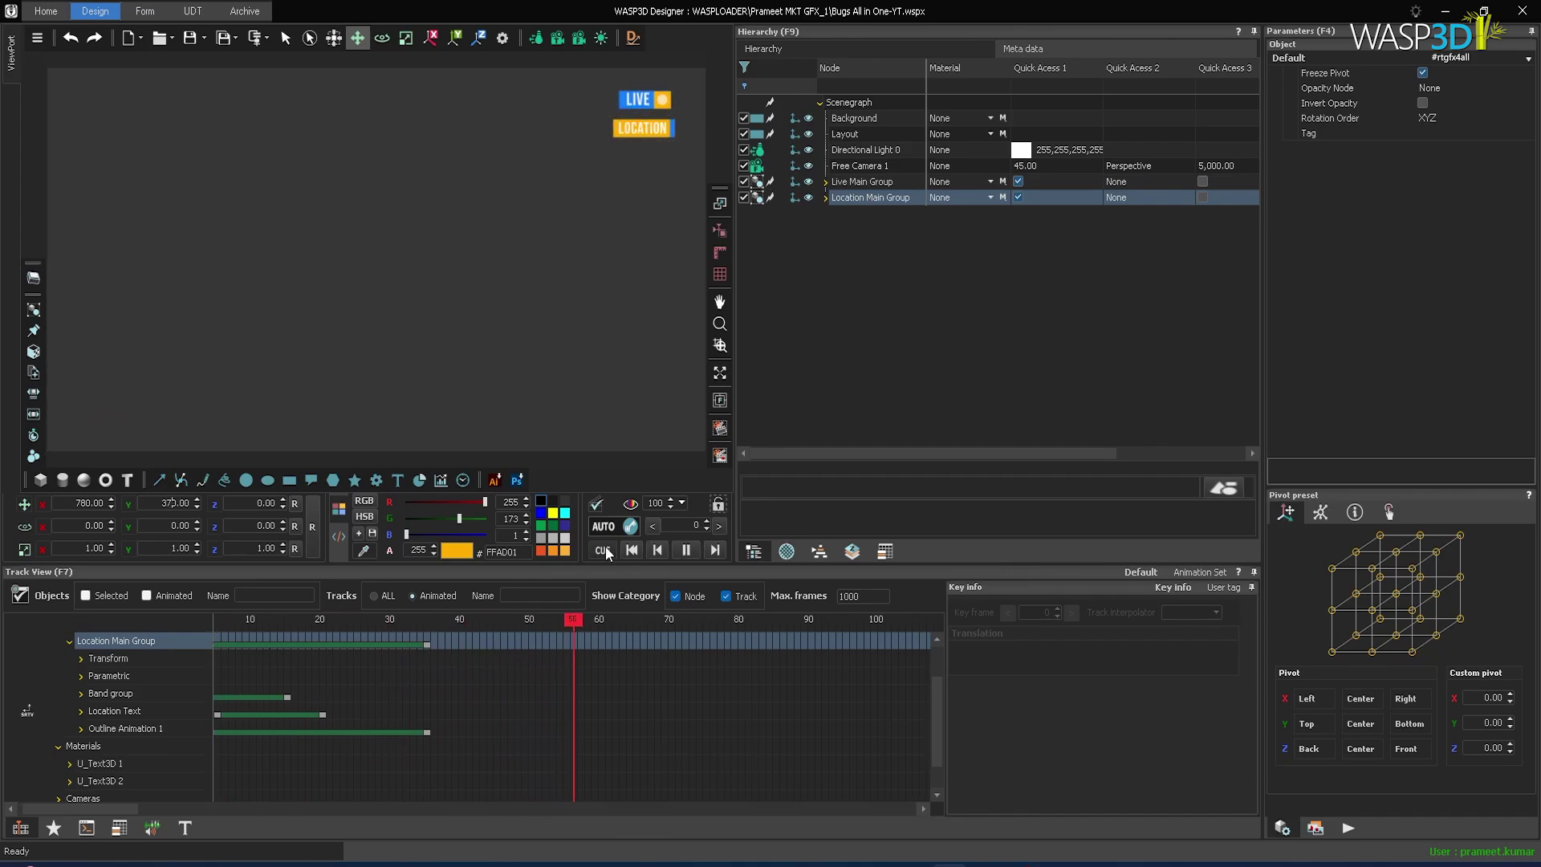
pyautogui.click(602, 551)
# Add an infinite pause at frame 45 of the Default track
pyautogui.click(699, 527)
pyautogui.write('45')
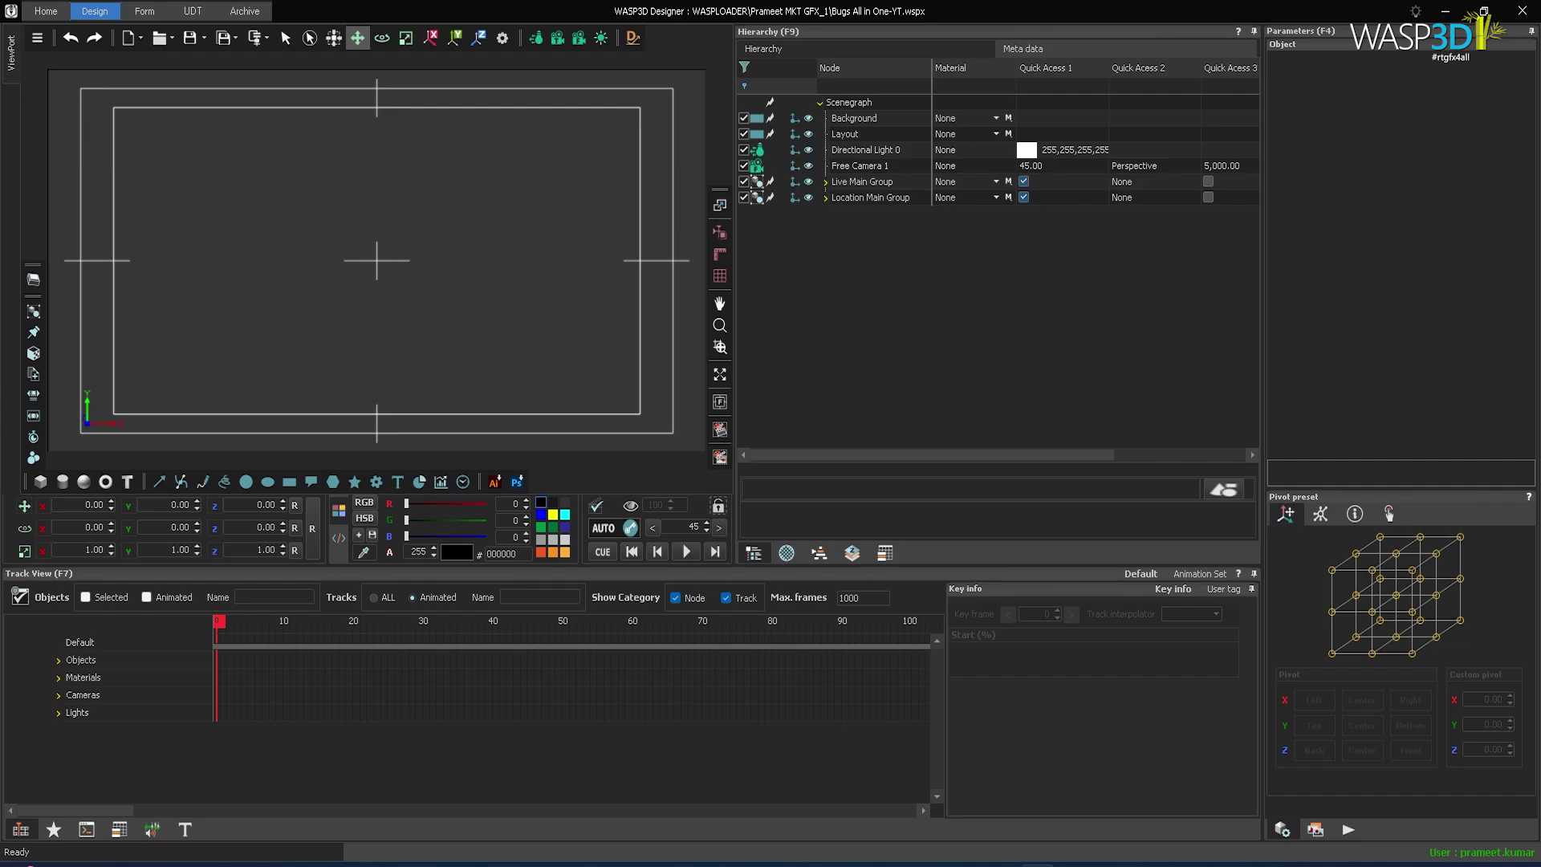
pyautogui.press('Return')
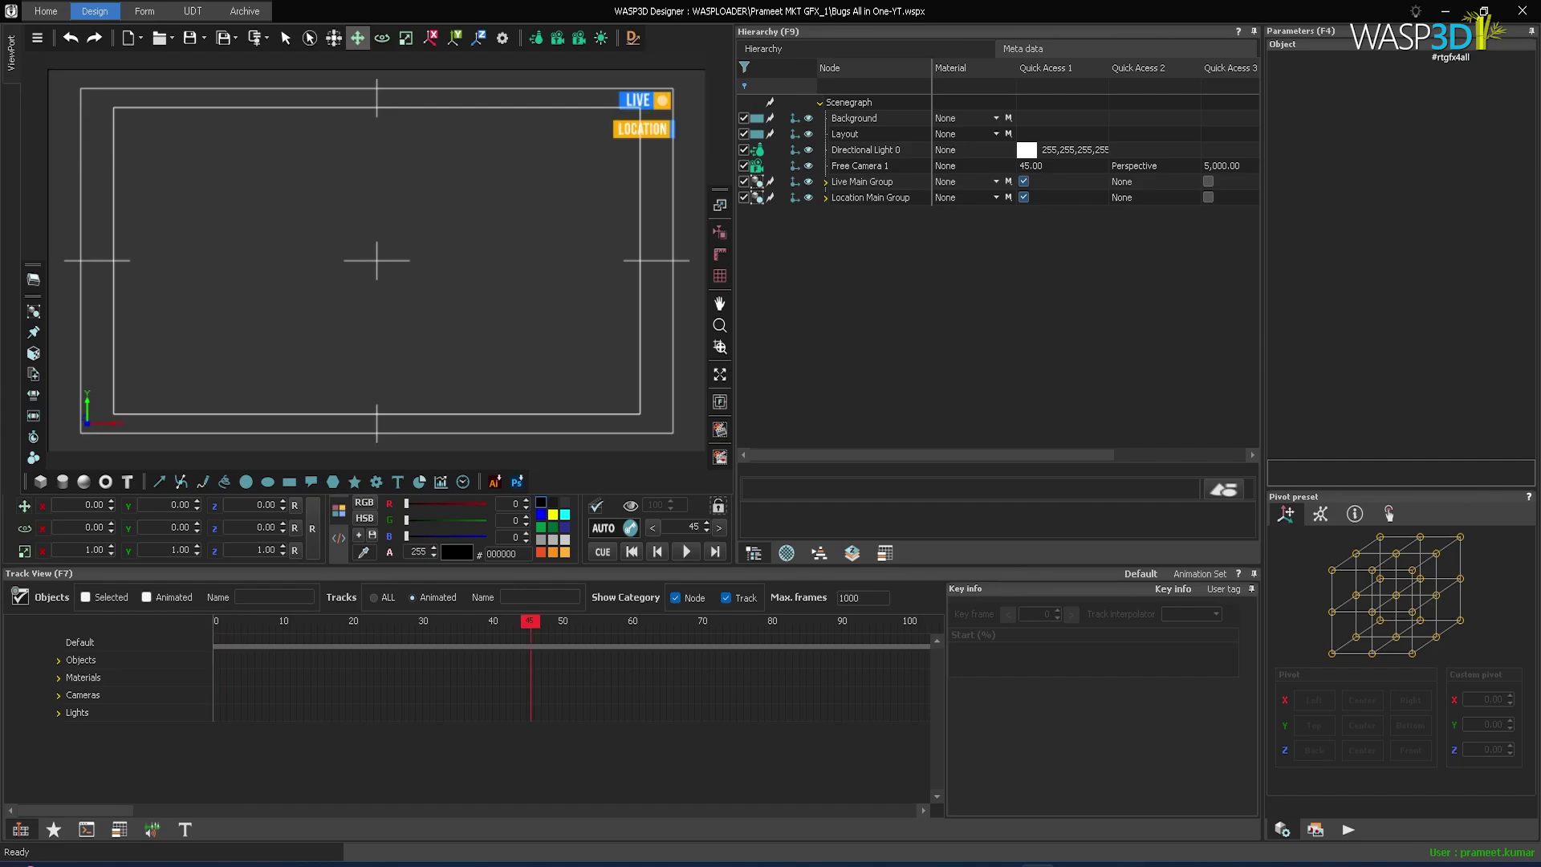
pyautogui.rightClick(531, 638)
pyautogui.moveTo(571, 647)
pyautogui.click(636, 667)
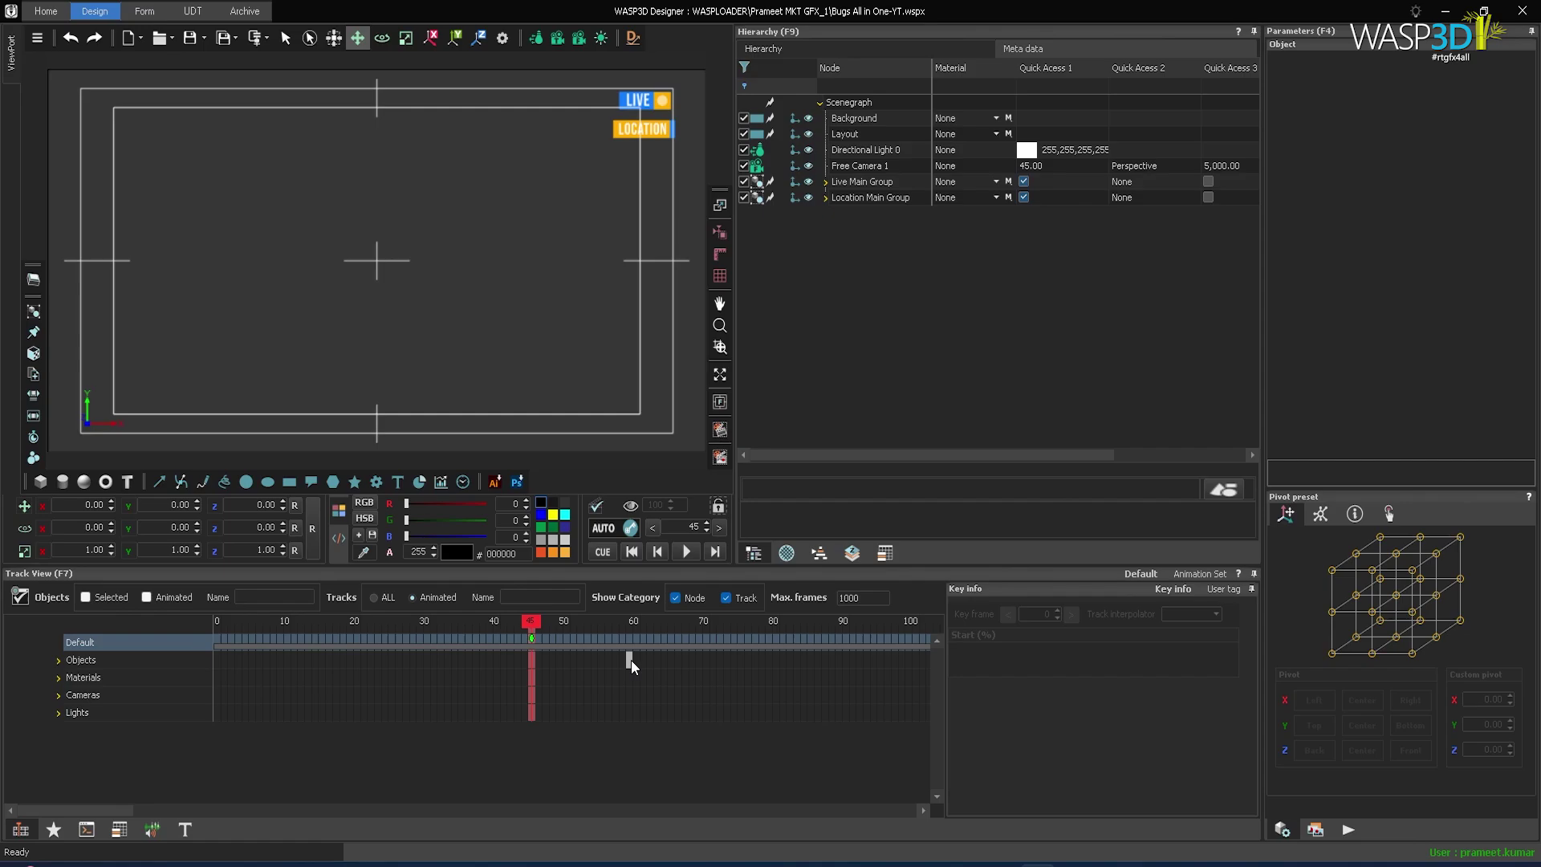
# Add an infinite Pause action with Forward direction targeting Self at frame 45 of the Live Main Group
pyautogui.click(849, 181)
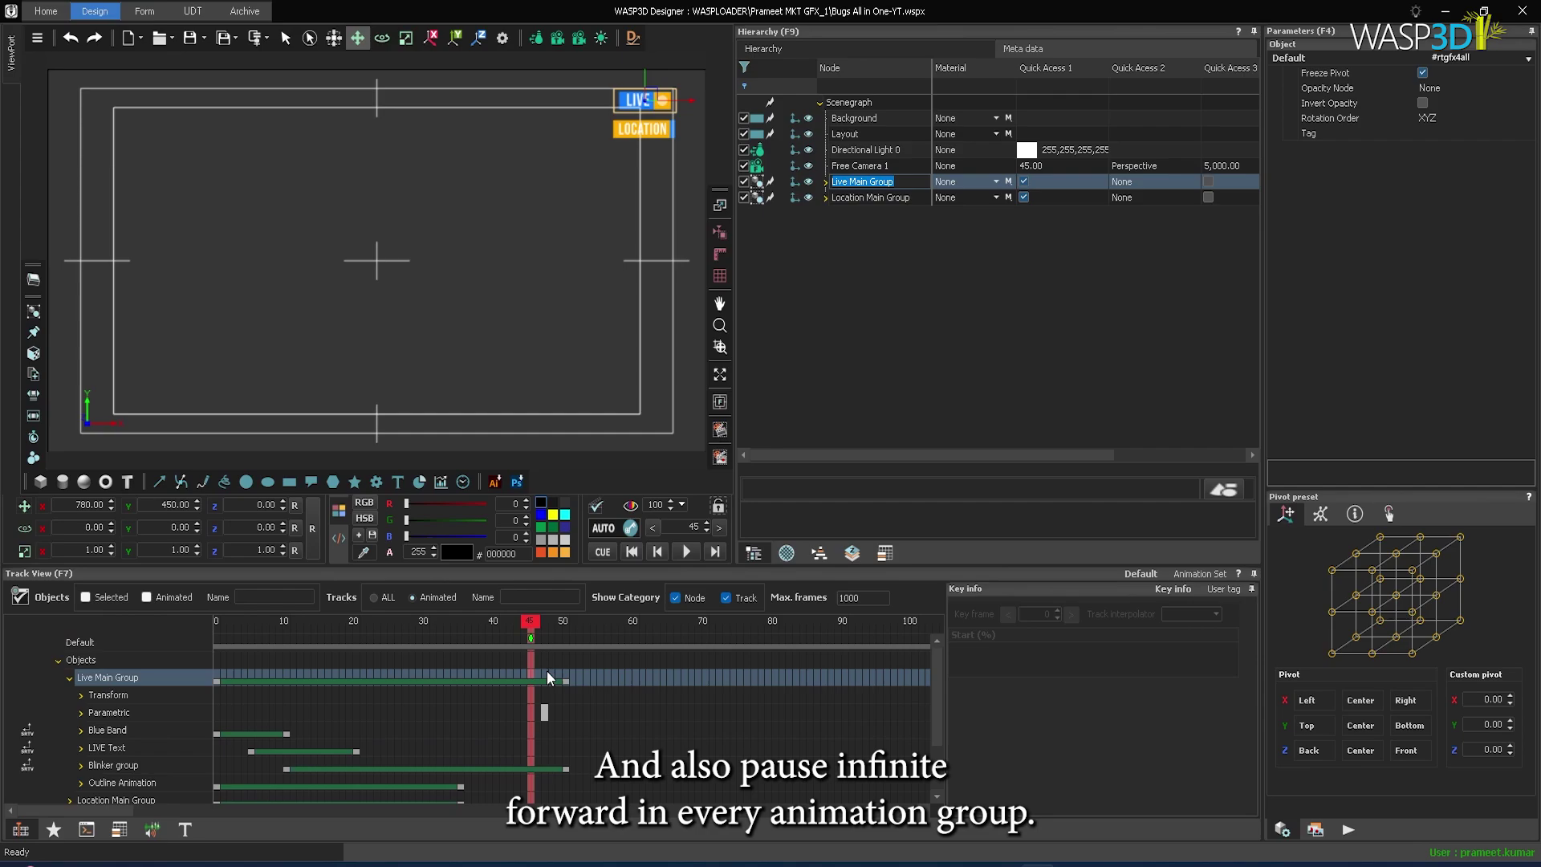
pyautogui.rightClick(531, 677)
pyautogui.moveTo(564, 688)
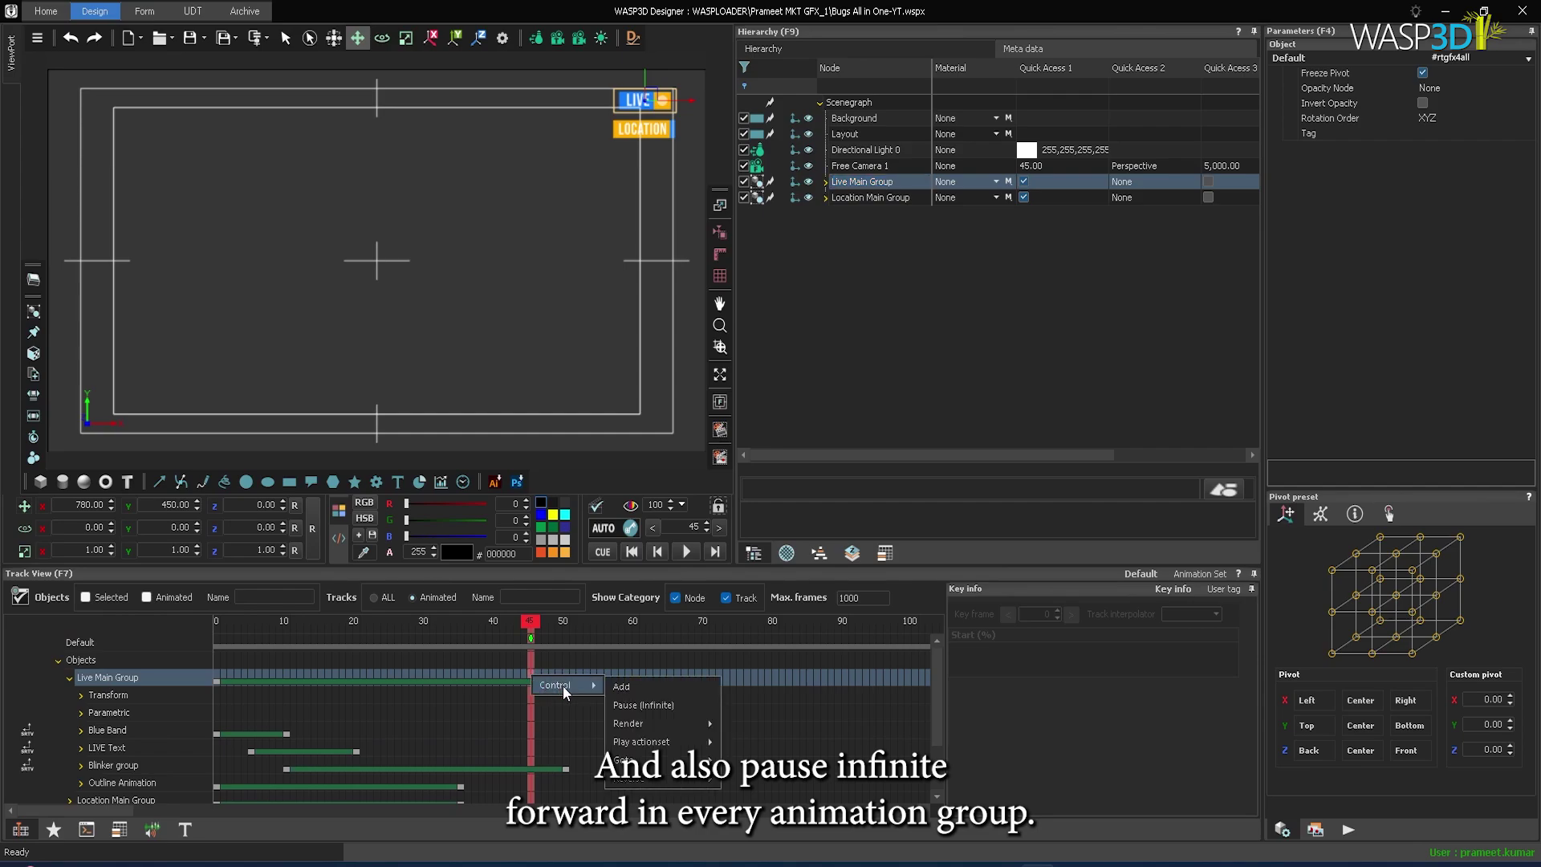
pyautogui.click(622, 686)
pyautogui.click(252, 151)
pyautogui.write('pau')
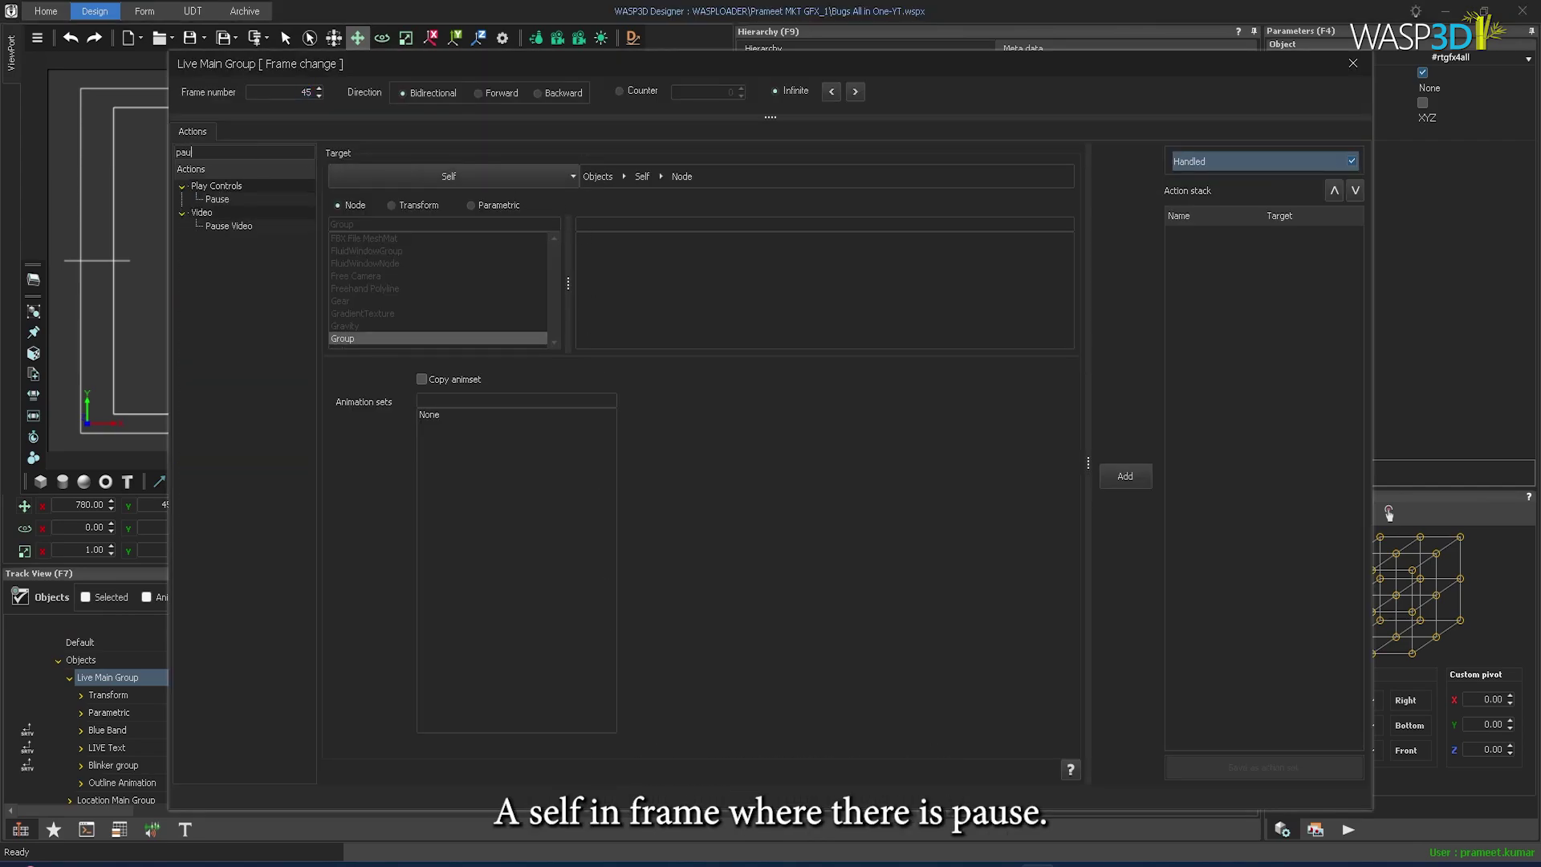
pyautogui.click(229, 200)
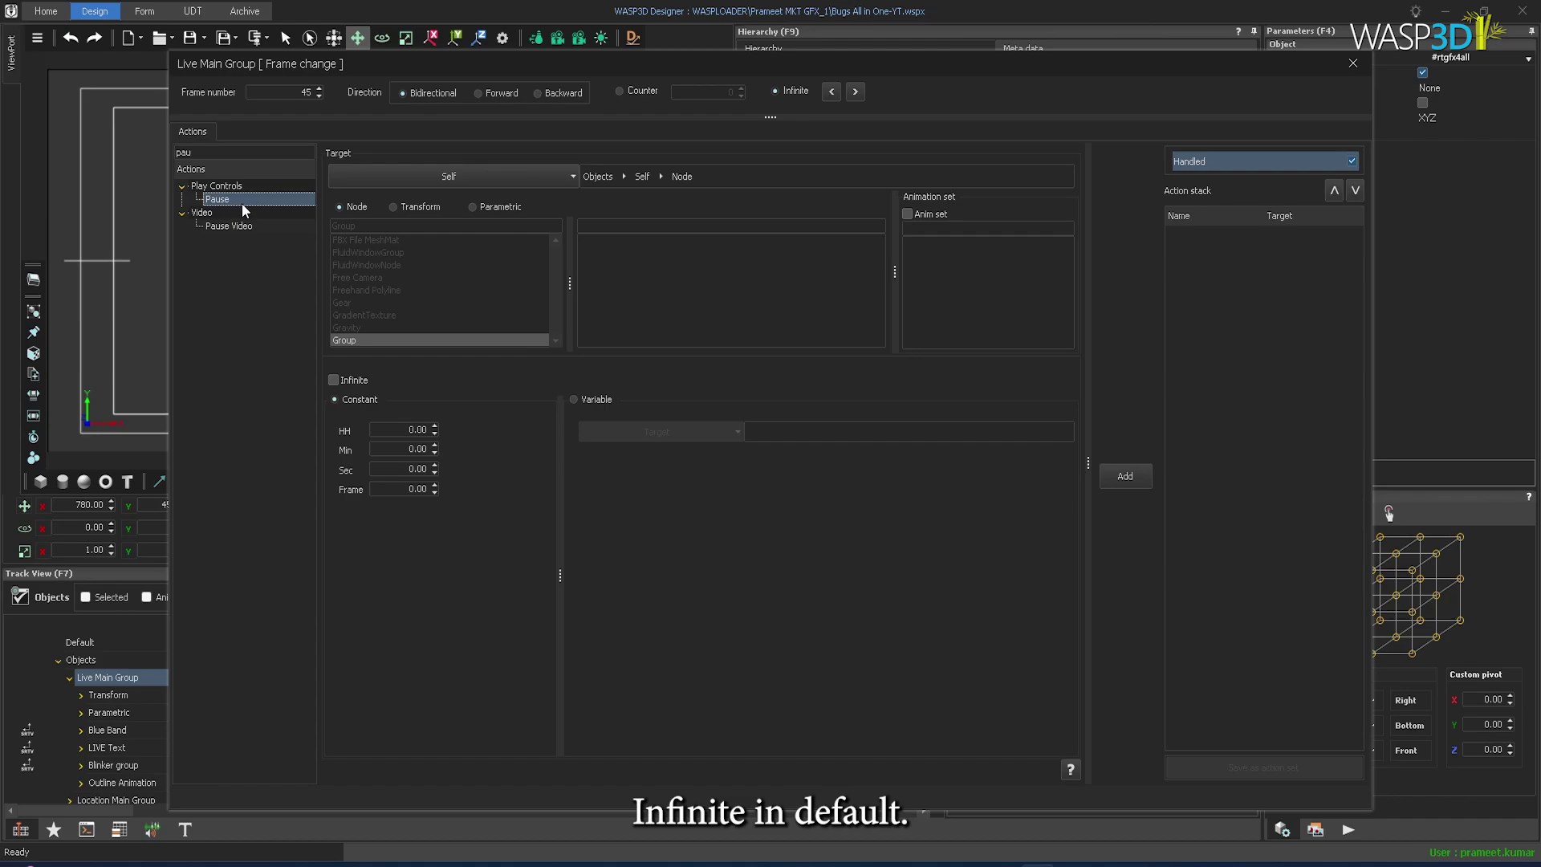
pyautogui.click(479, 94)
pyautogui.click(357, 380)
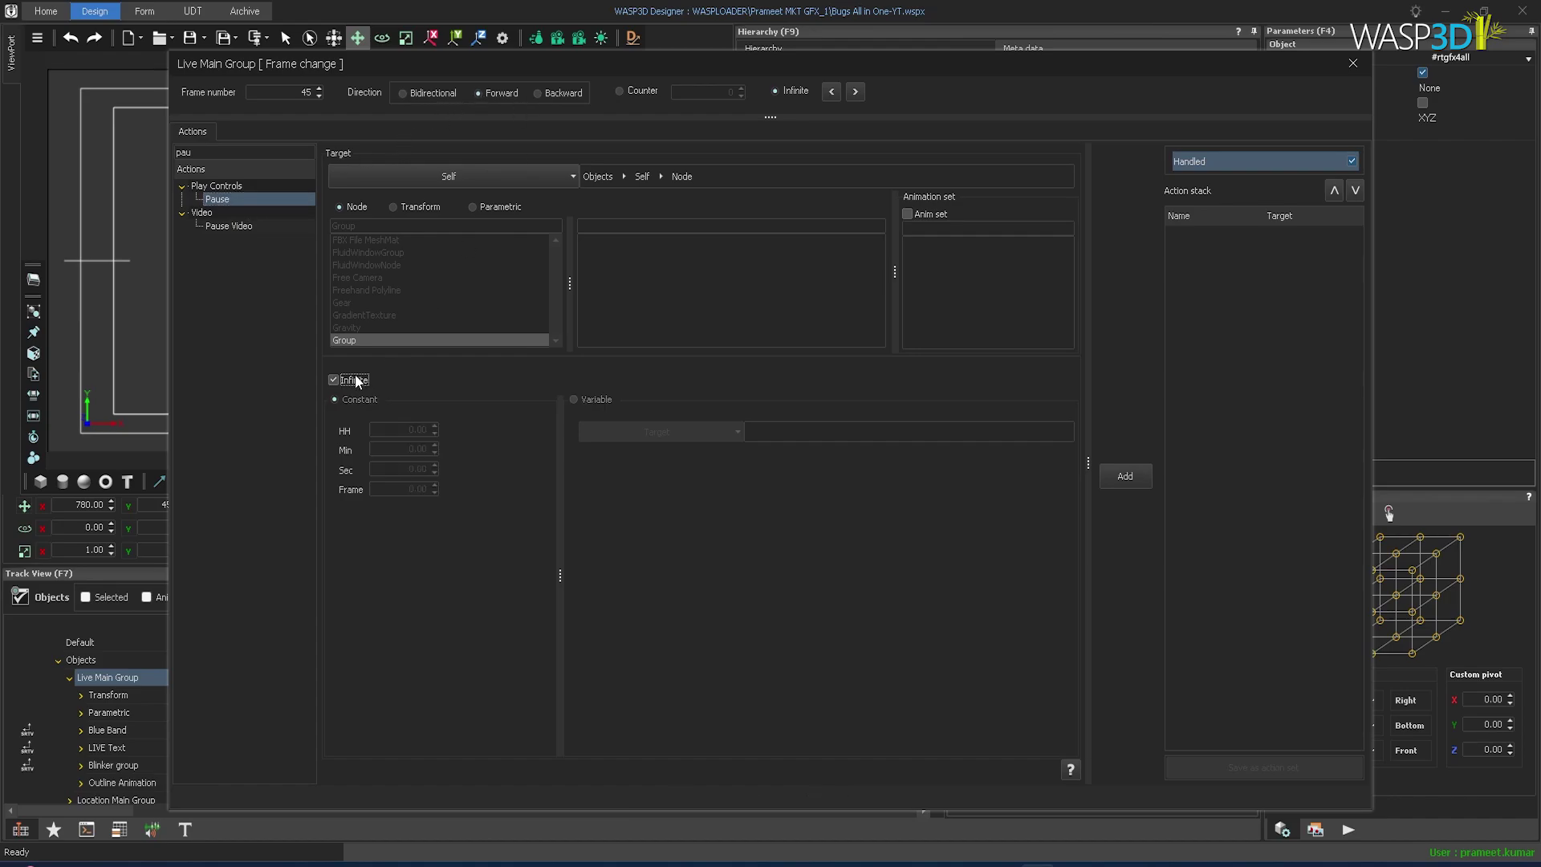
pyautogui.click(1125, 477)
pyautogui.click(1353, 64)
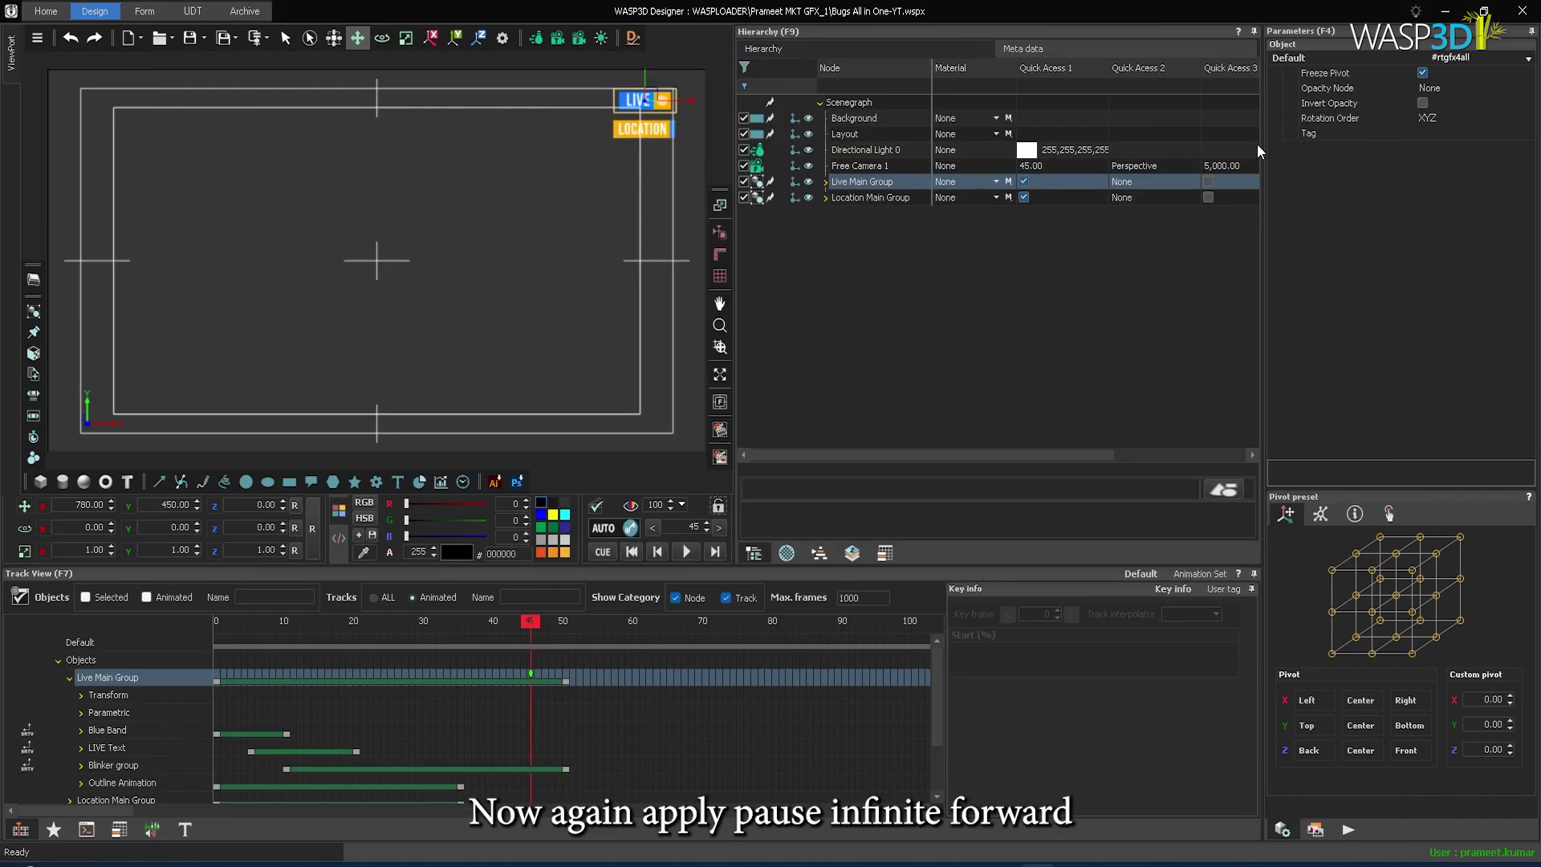
# Add an infinite pause at frame 2 of the Live Main Group track and cue the scene back to its start
pyautogui.click(603, 552)
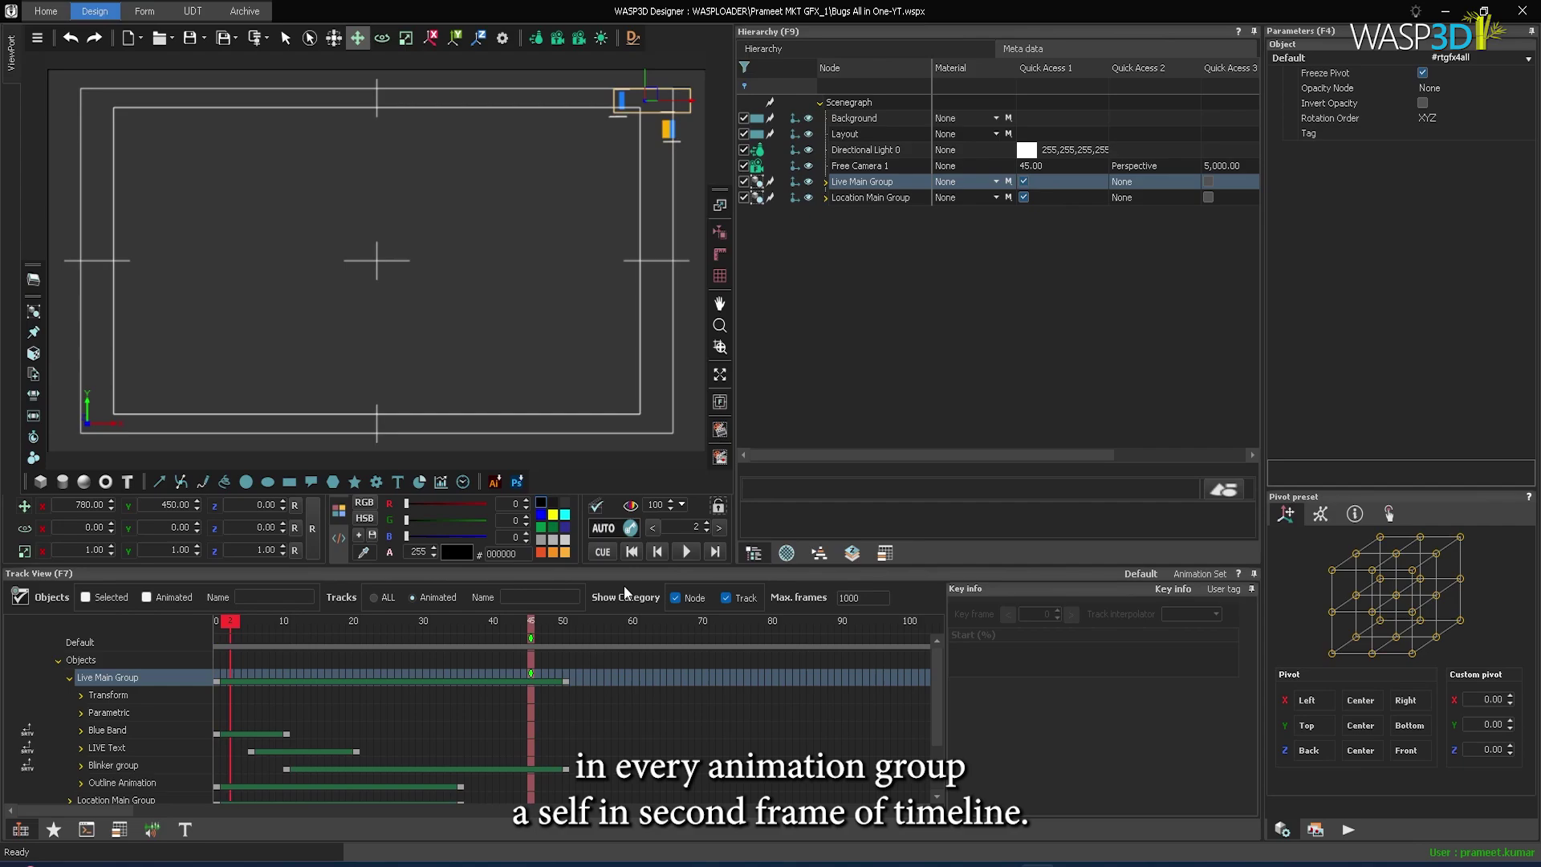
pyautogui.rightClick(304, 674)
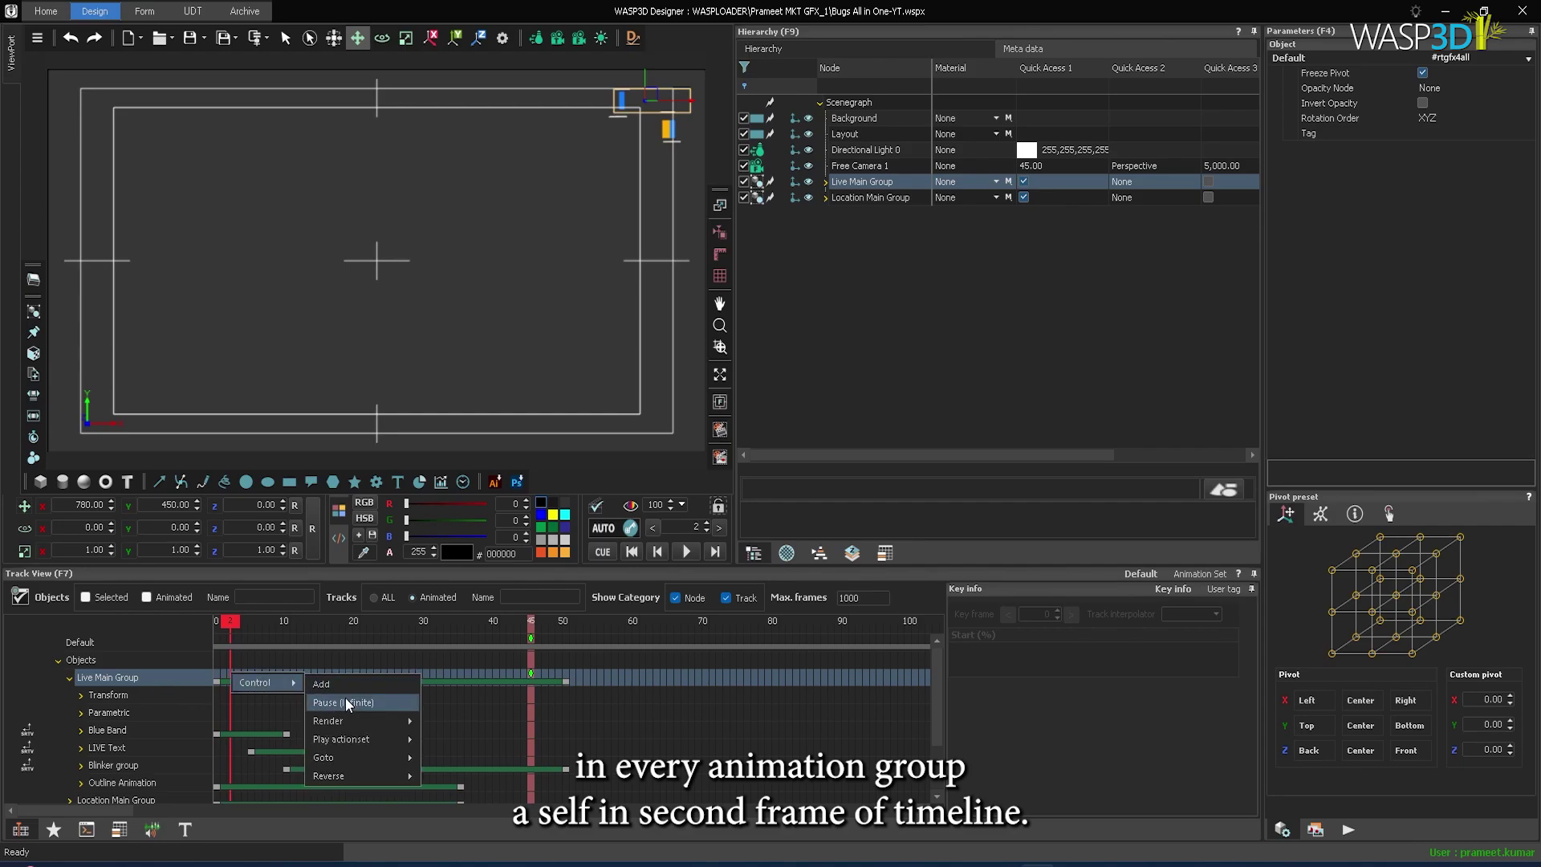
pyautogui.click(345, 697)
pyautogui.click(611, 552)
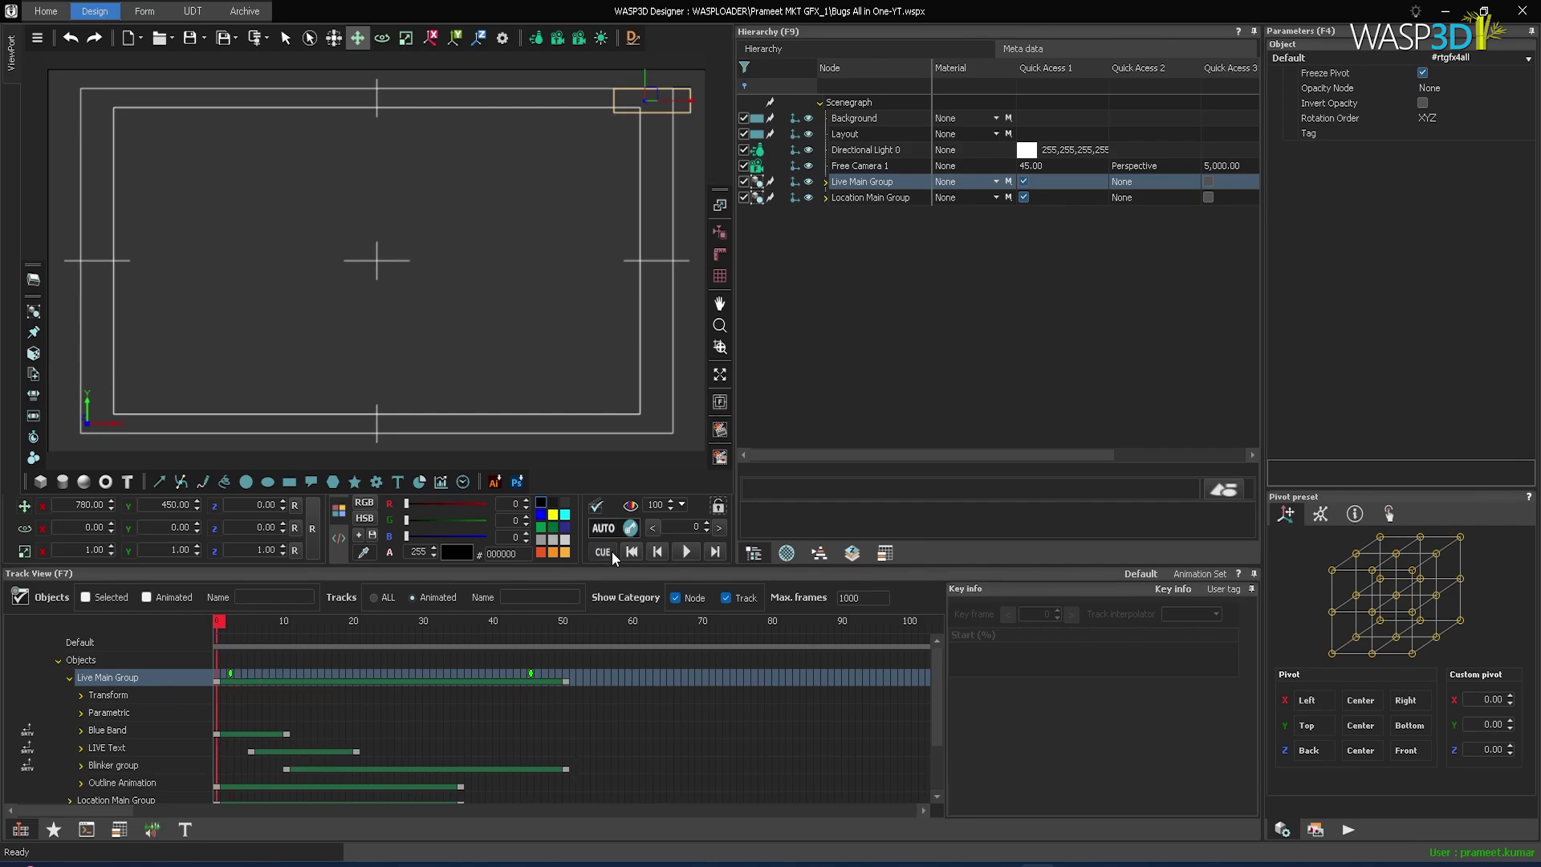
# Create a named action set called "Live In"
pyautogui.click(818, 553)
pyautogui.click(780, 49)
pyautogui.rightClick(795, 113)
pyautogui.moveTo(866, 154)
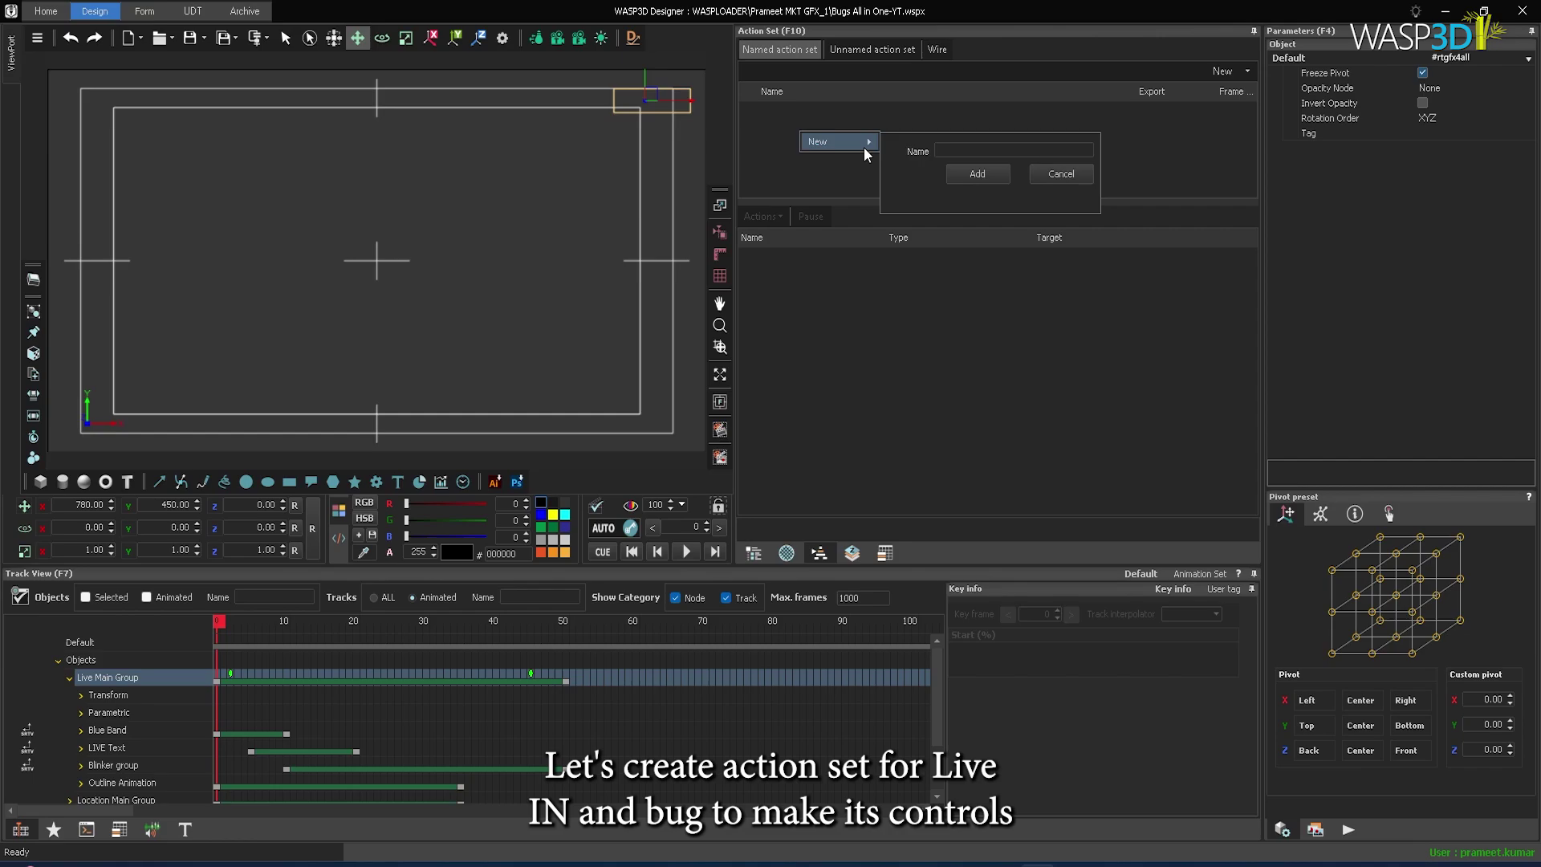
pyautogui.write('Live In')
pyautogui.press('Return')
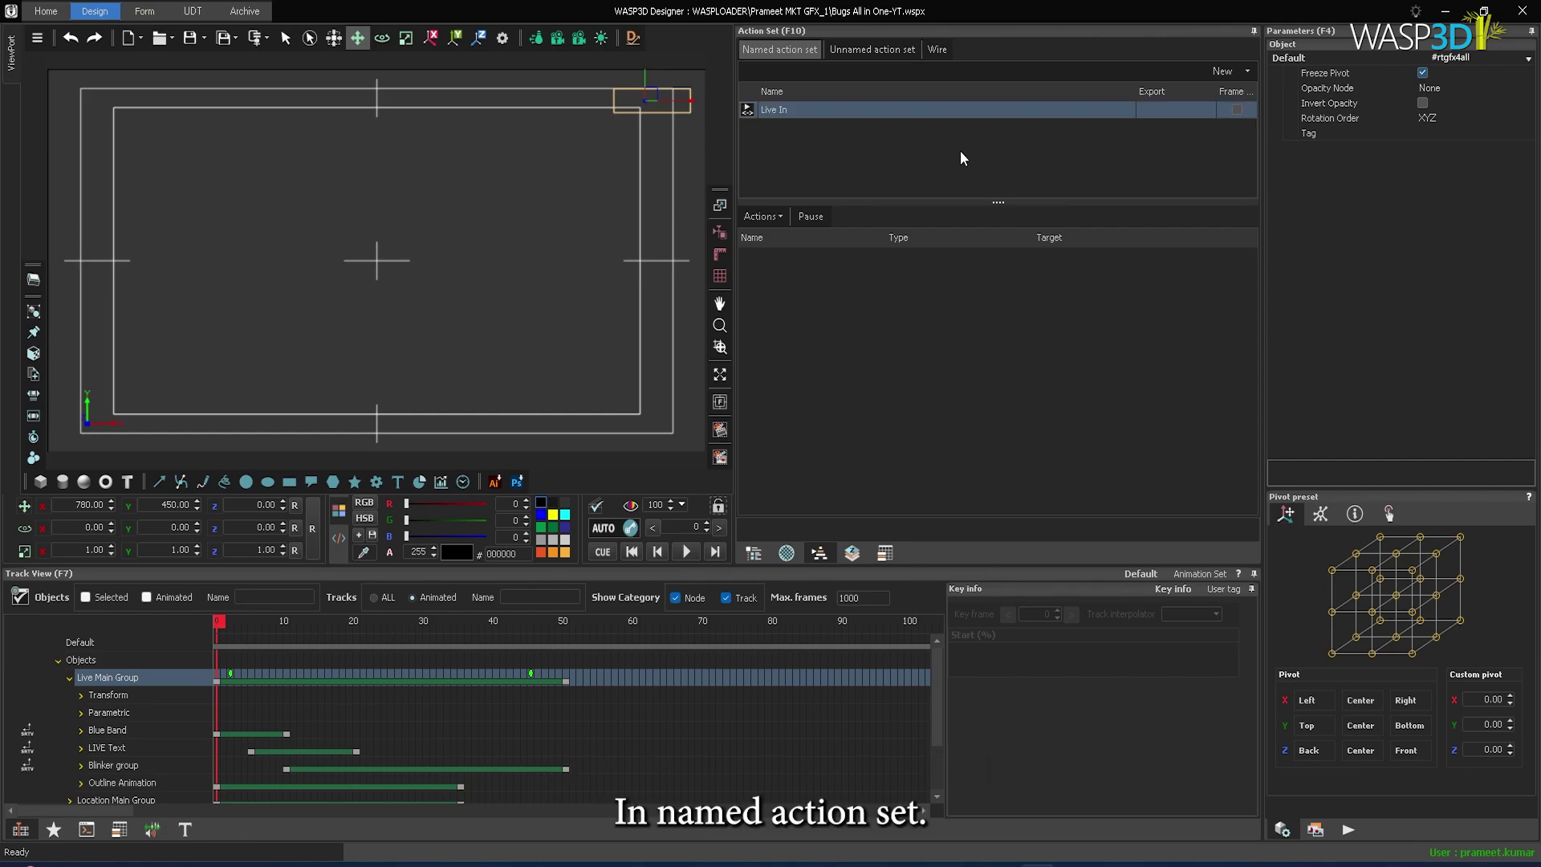
# Add a Play action to the Live In set that plays the Live Main Group from frame 2
pyautogui.click(763, 216)
pyautogui.moveTo(811, 358)
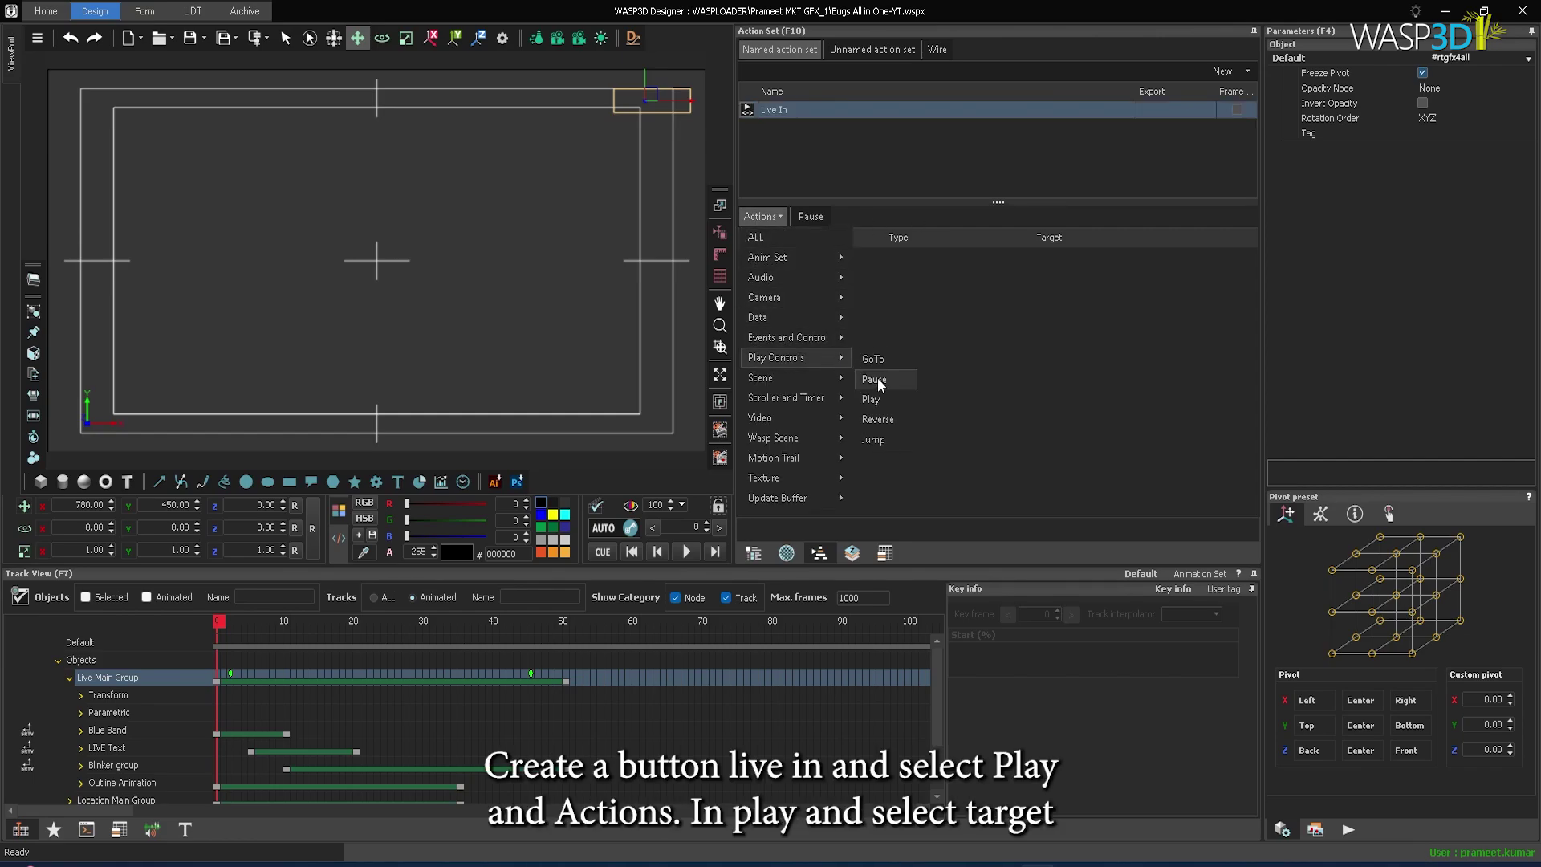
pyautogui.click(878, 398)
pyautogui.click(258, 76)
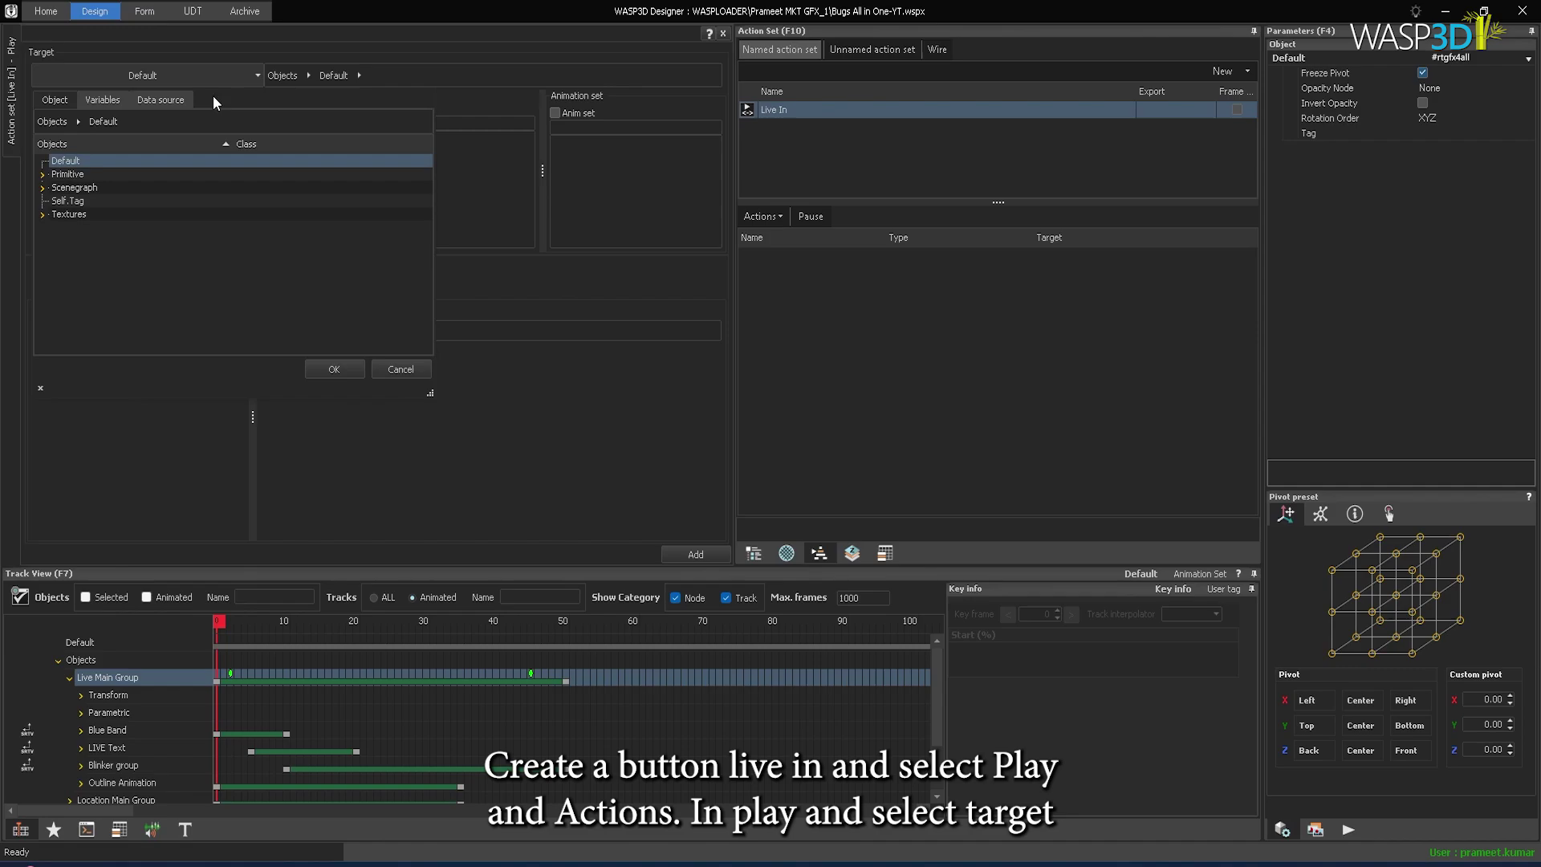
pyautogui.click(41, 174)
pyautogui.click(96, 281)
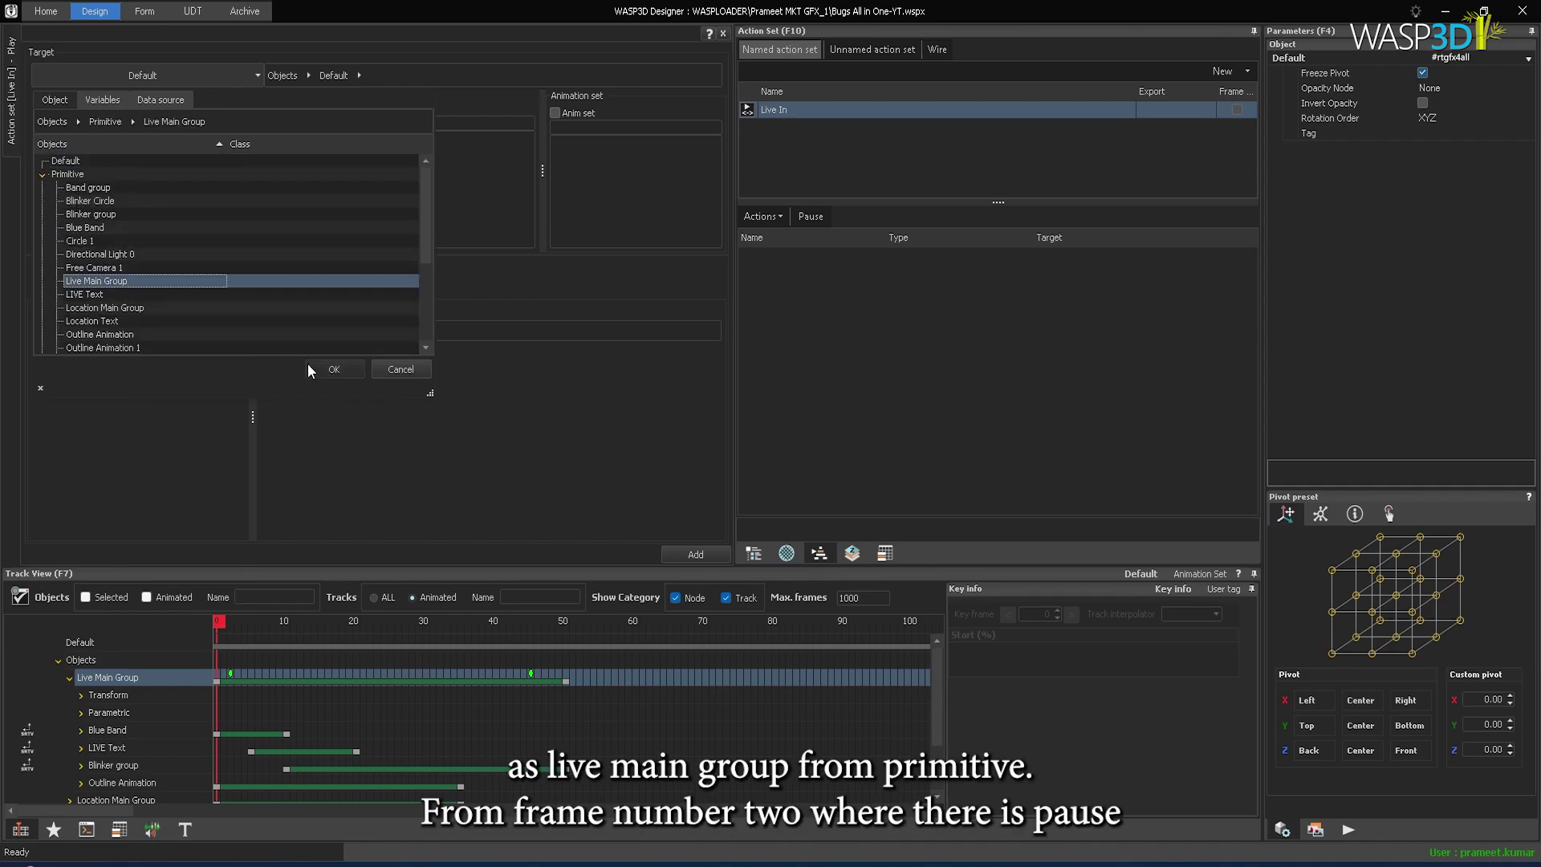
pyautogui.click(329, 367)
pyautogui.click(38, 281)
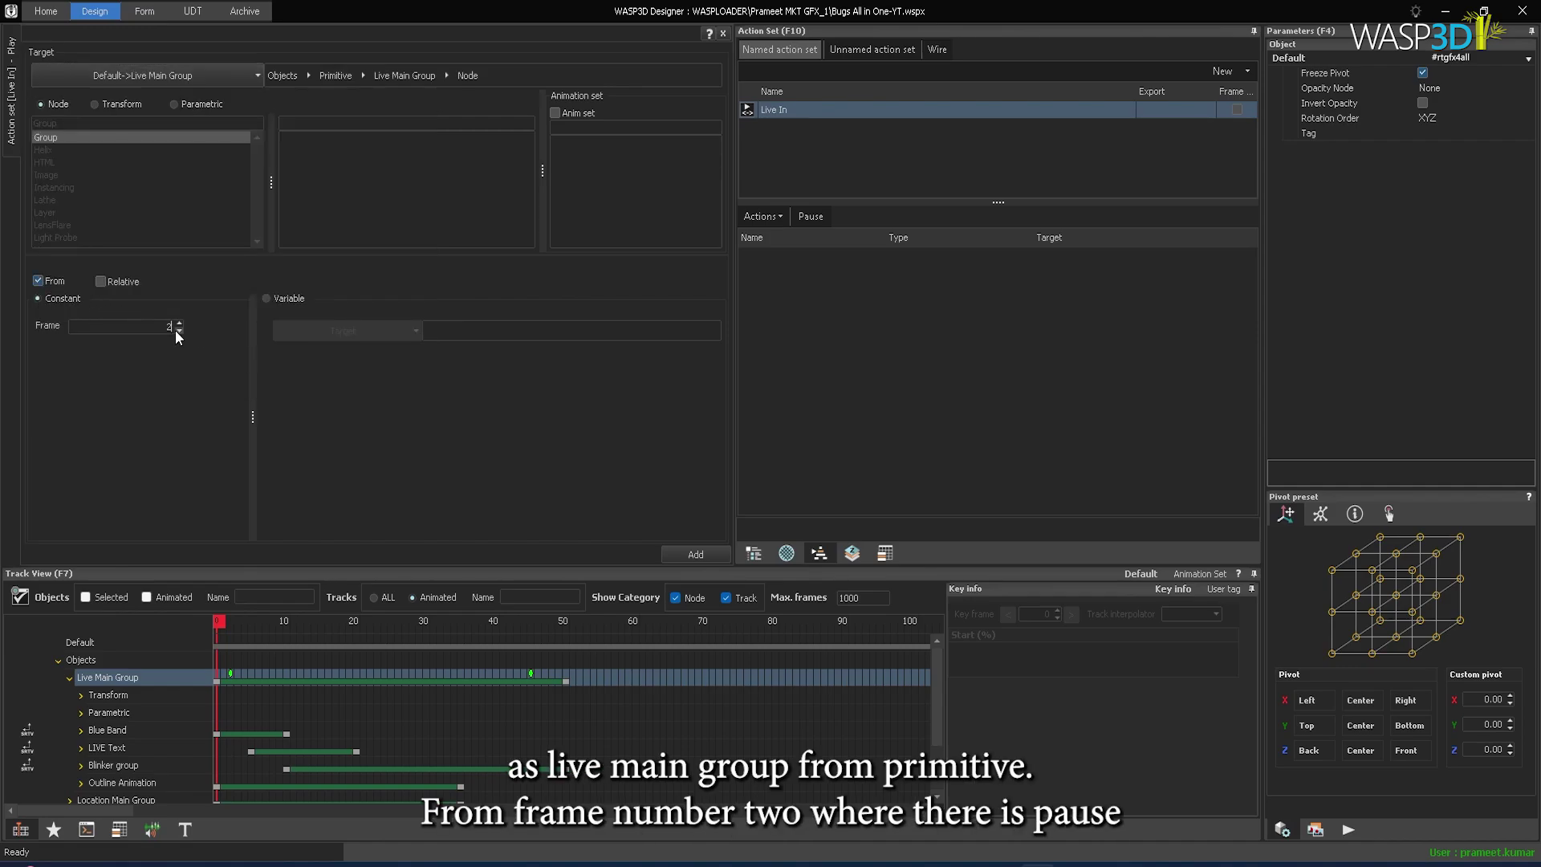
pyautogui.click(689, 553)
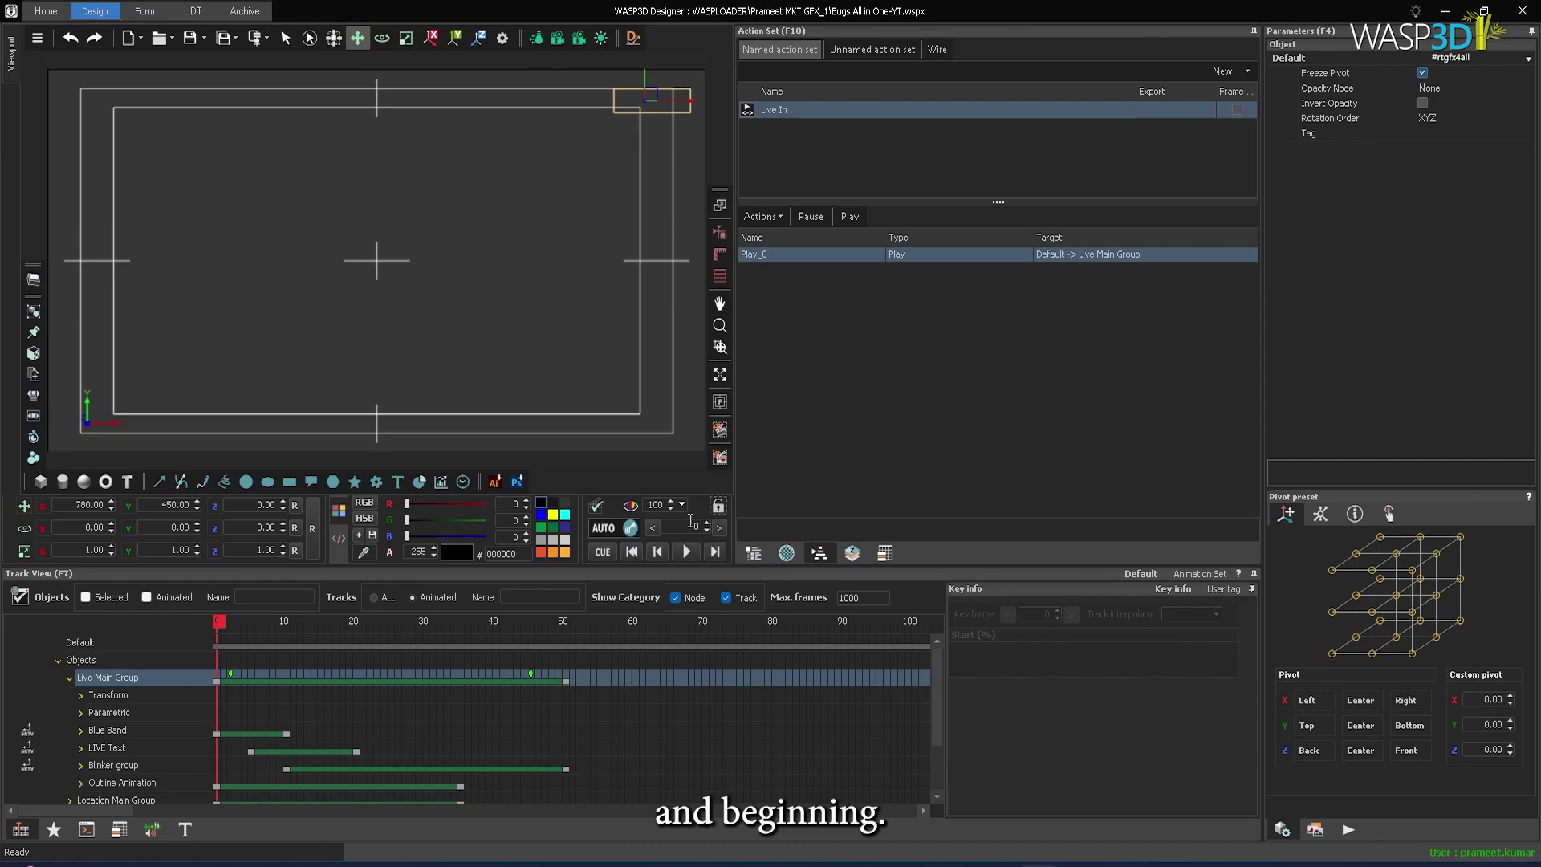
# Create a second named action set called "Live Out"
pyautogui.rightClick(818, 157)
pyautogui.moveTo(836, 167)
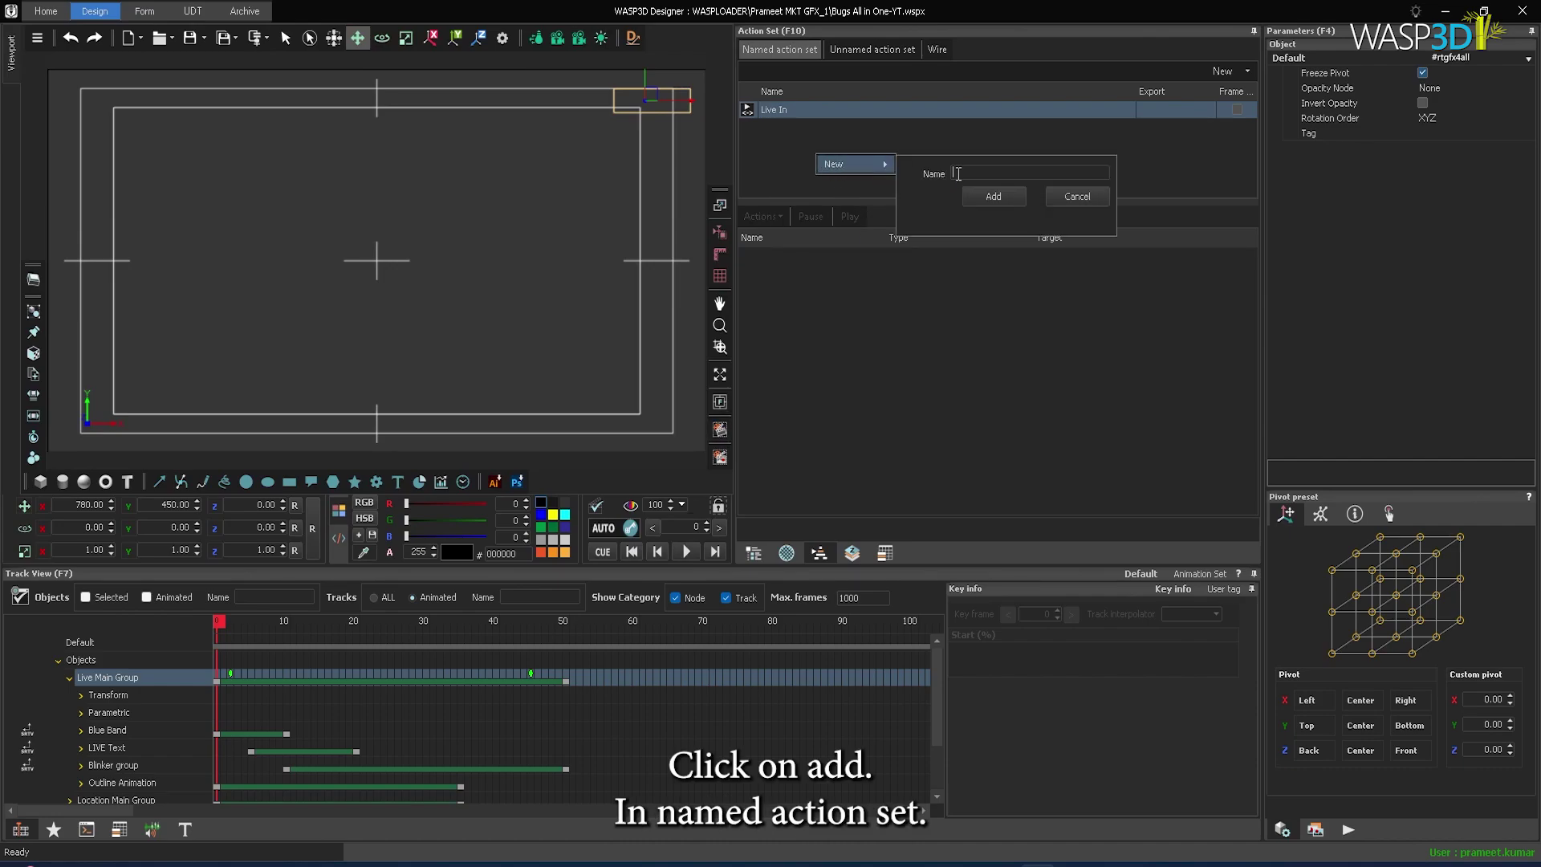
pyautogui.write('Live Out')
pyautogui.press('Return')
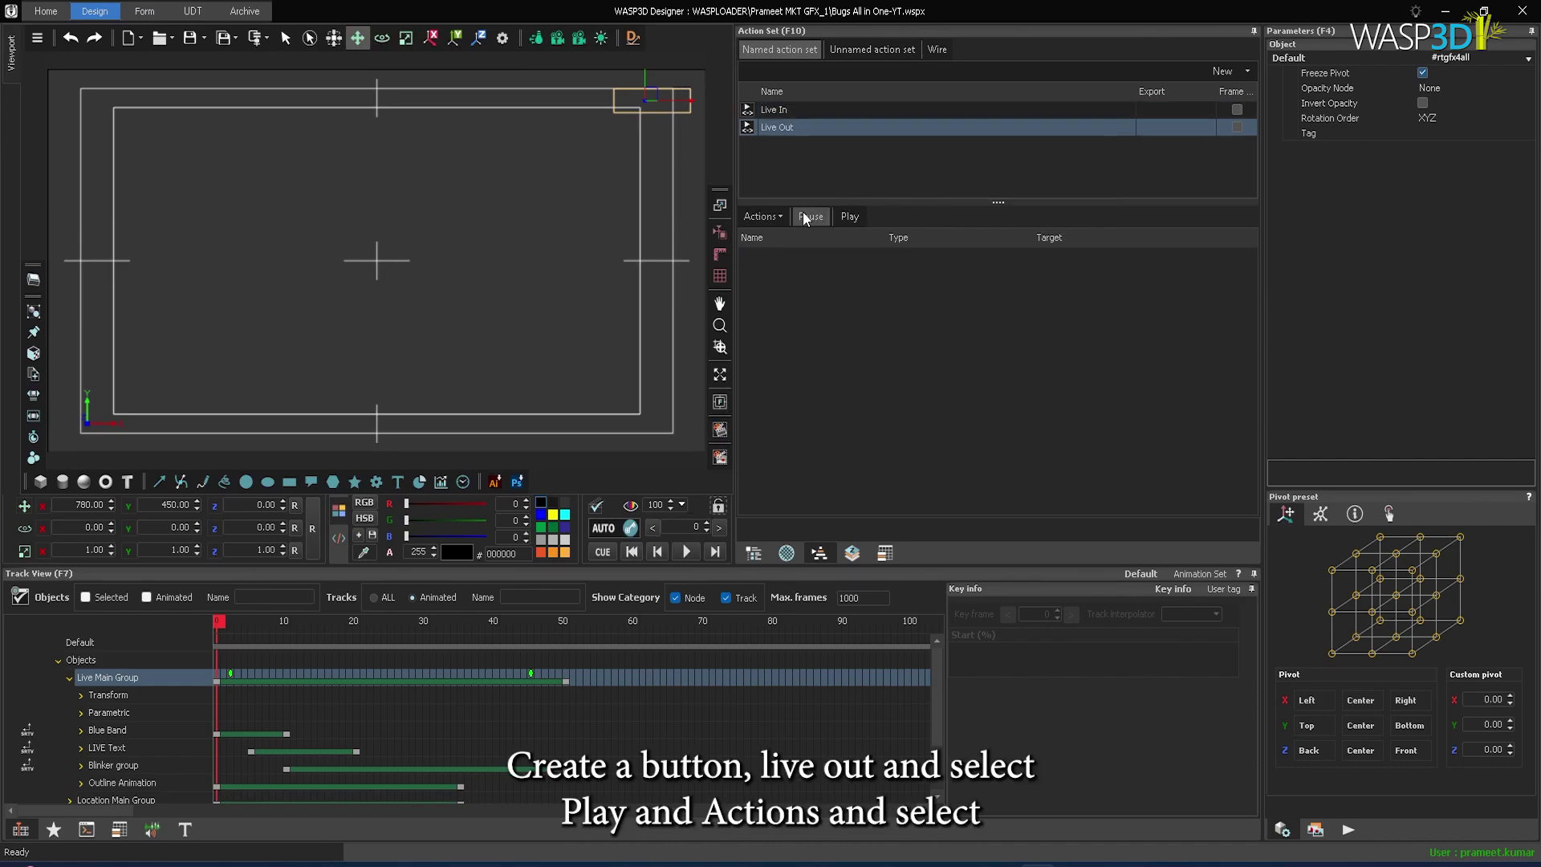
# Add a Play action to the Live Out set that plays the Live Main Group from frame 46
pyautogui.click(782, 217)
pyautogui.moveTo(824, 354)
pyautogui.click(878, 390)
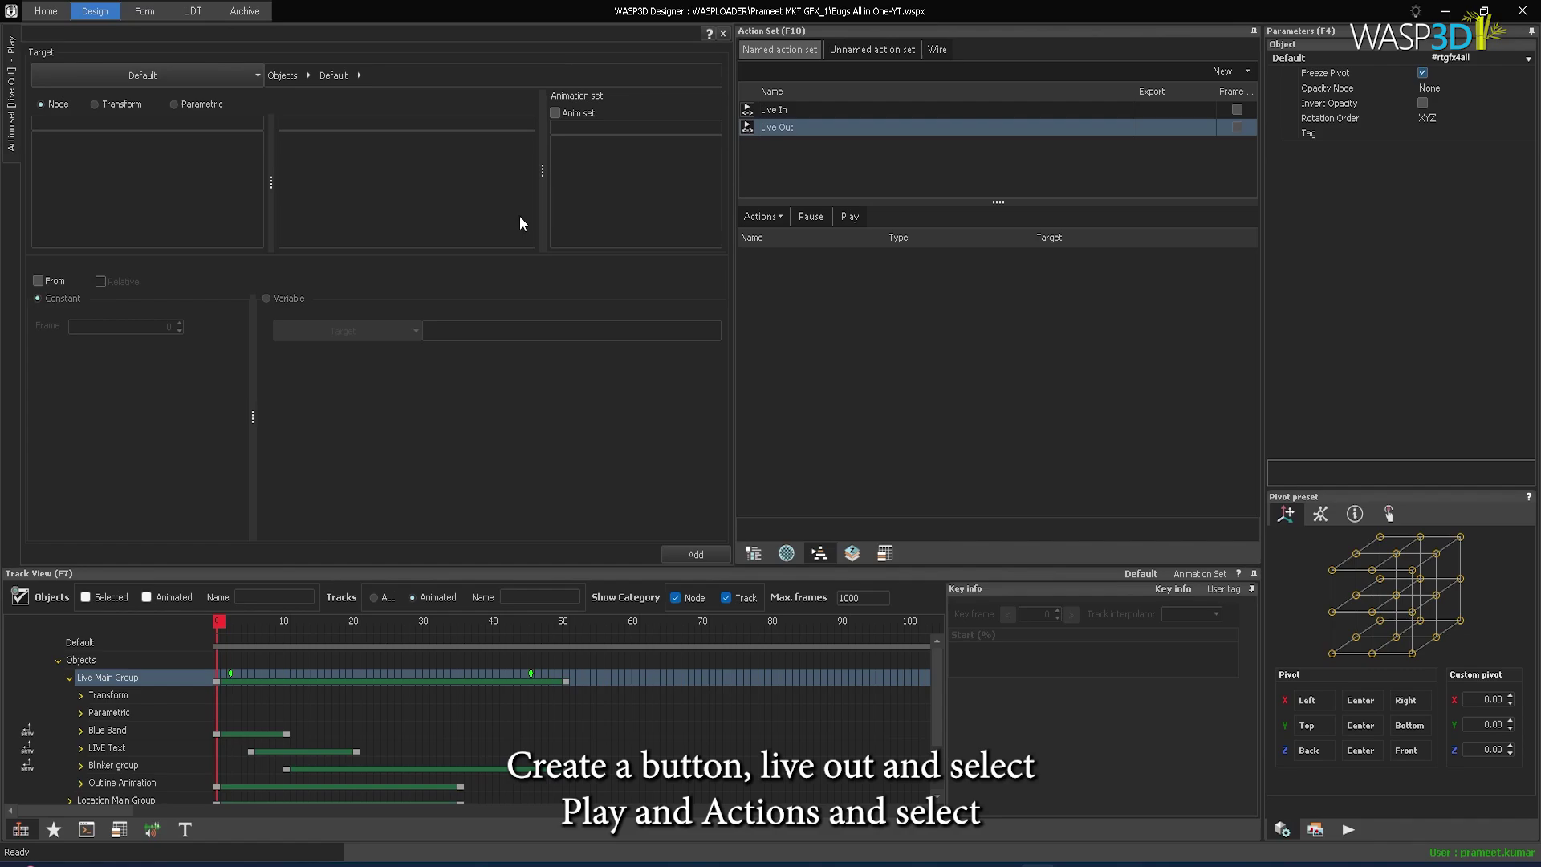
pyautogui.click(249, 74)
pyautogui.click(42, 175)
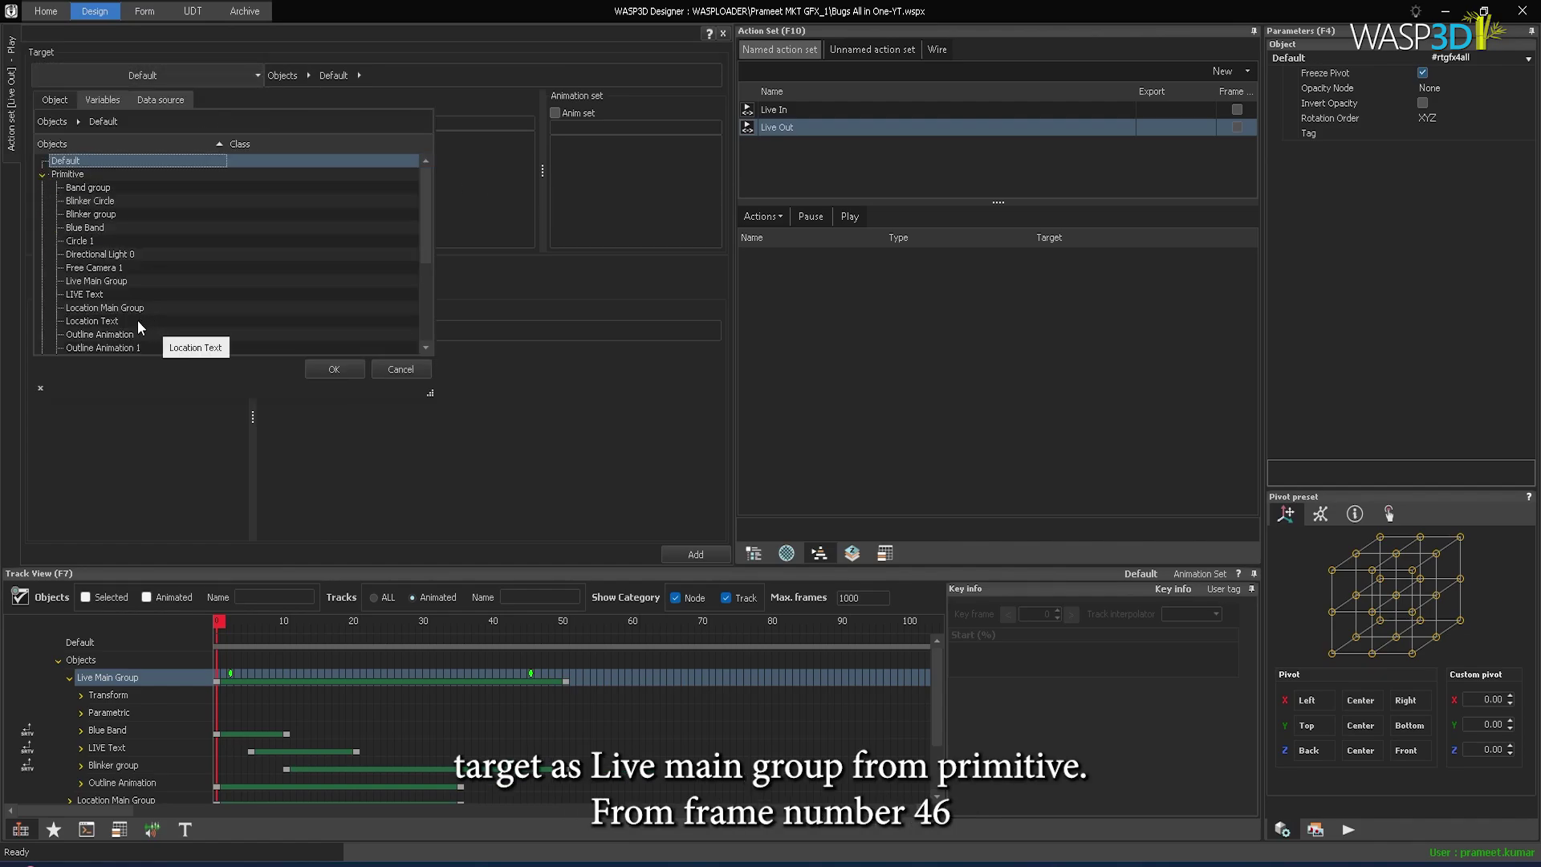
pyautogui.click(104, 281)
pyautogui.click(267, 362)
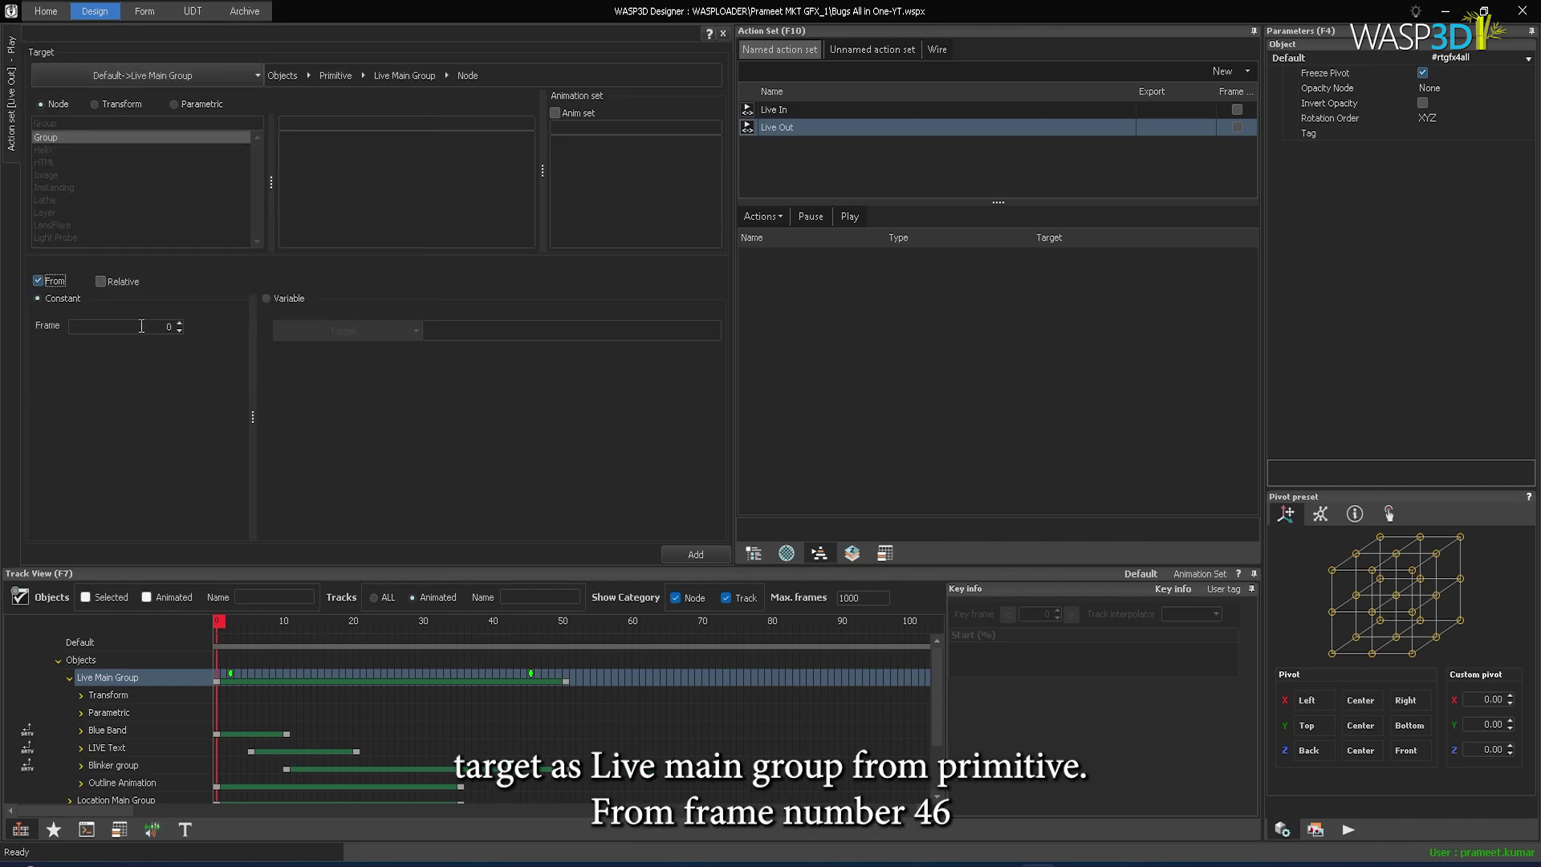
pyautogui.doubleClick(171, 328)
pyautogui.write('46')
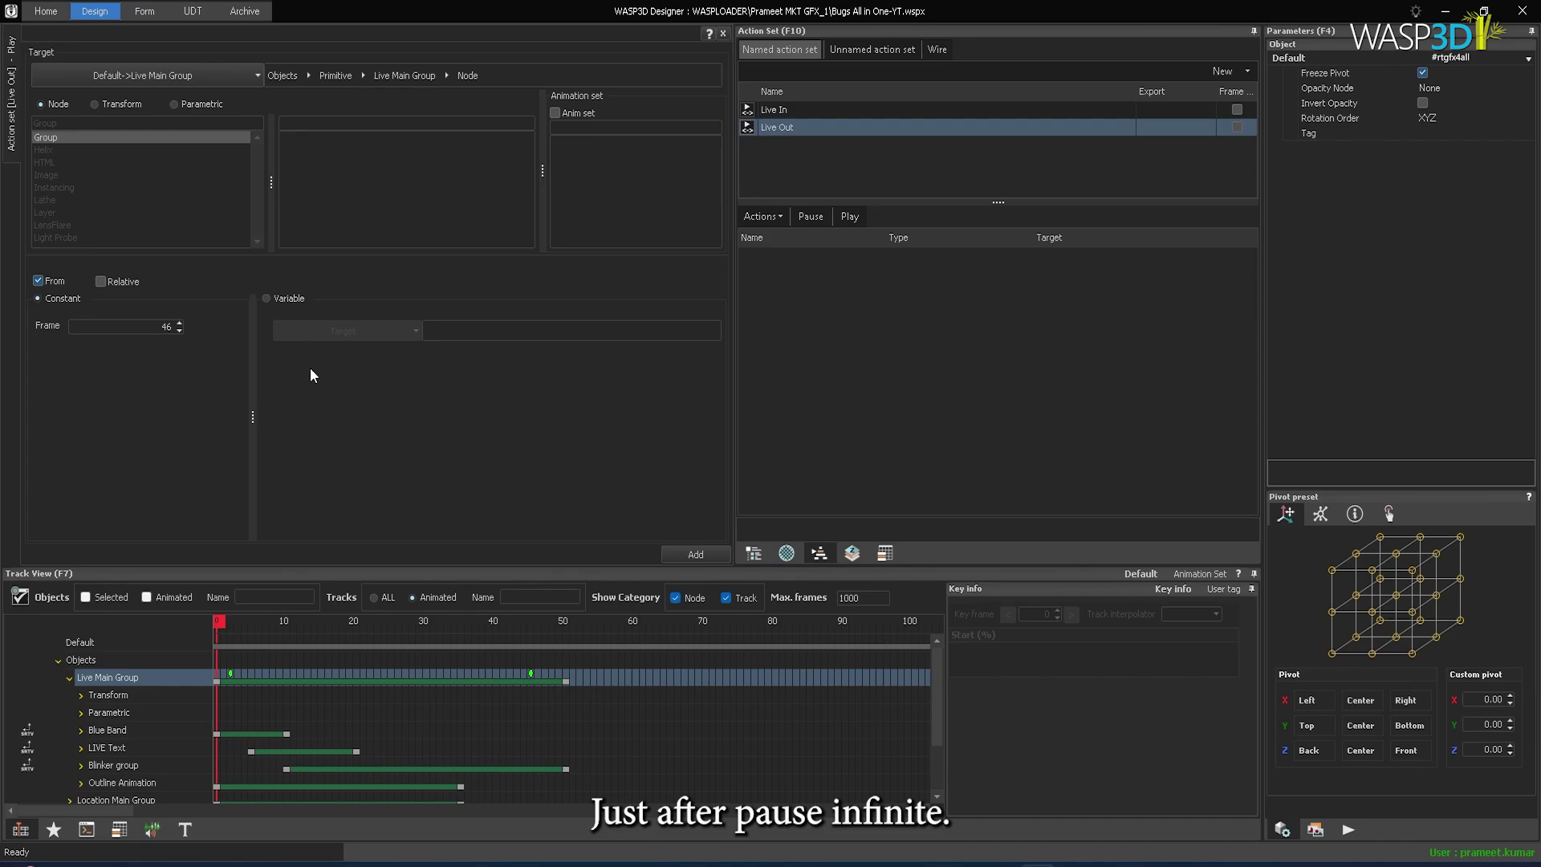
pyautogui.click(678, 554)
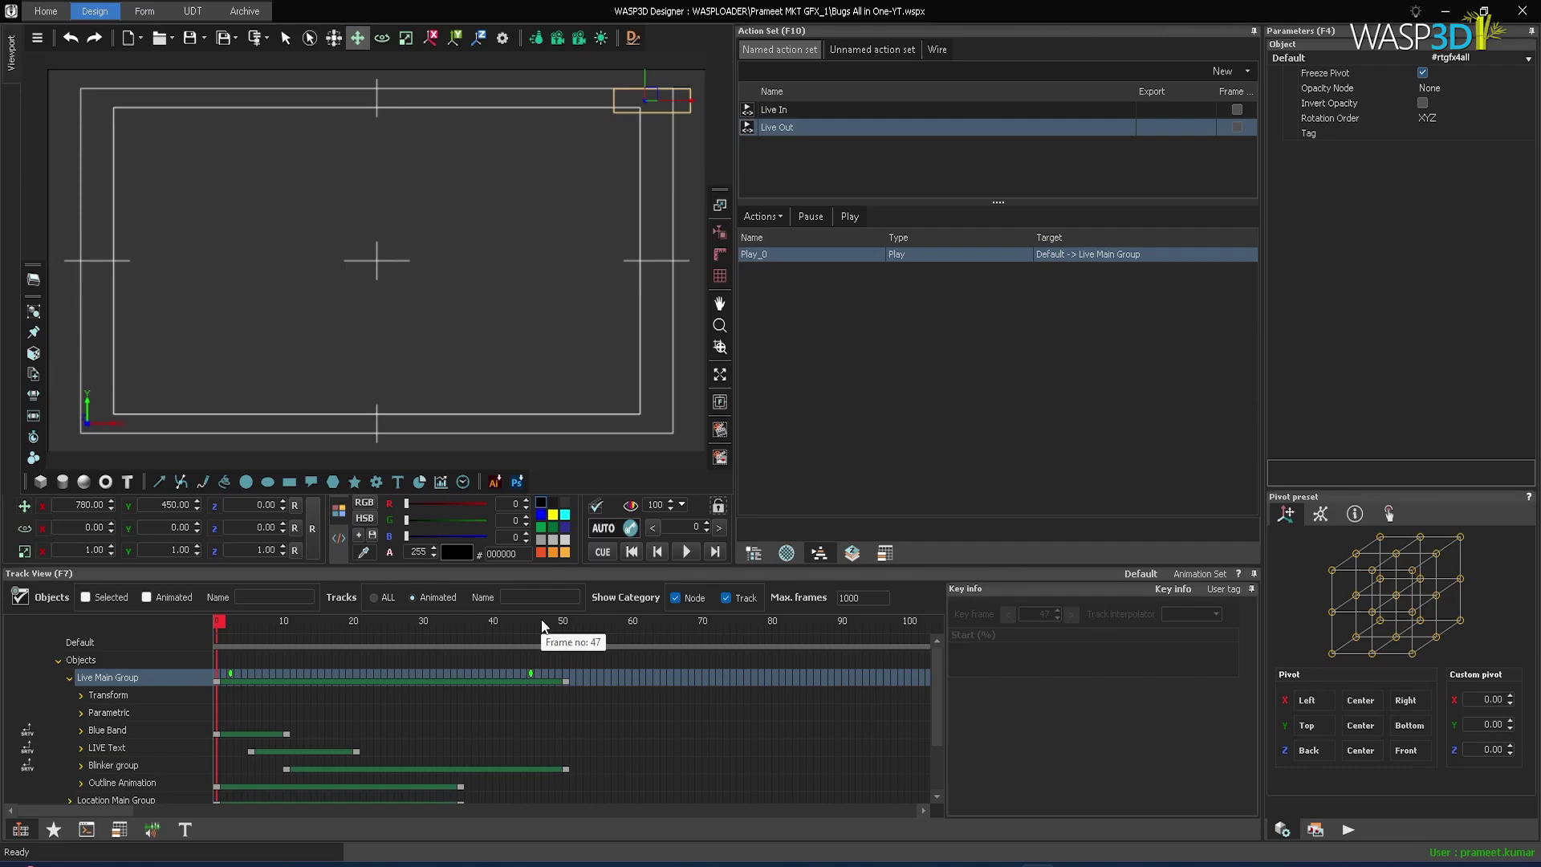
# Add a Reverse action at frame 47 of the Live Main Group track
pyautogui.doubleClick(692, 528)
pyautogui.write('47')
pyautogui.press('Return')
pyautogui.rightClick(548, 676)
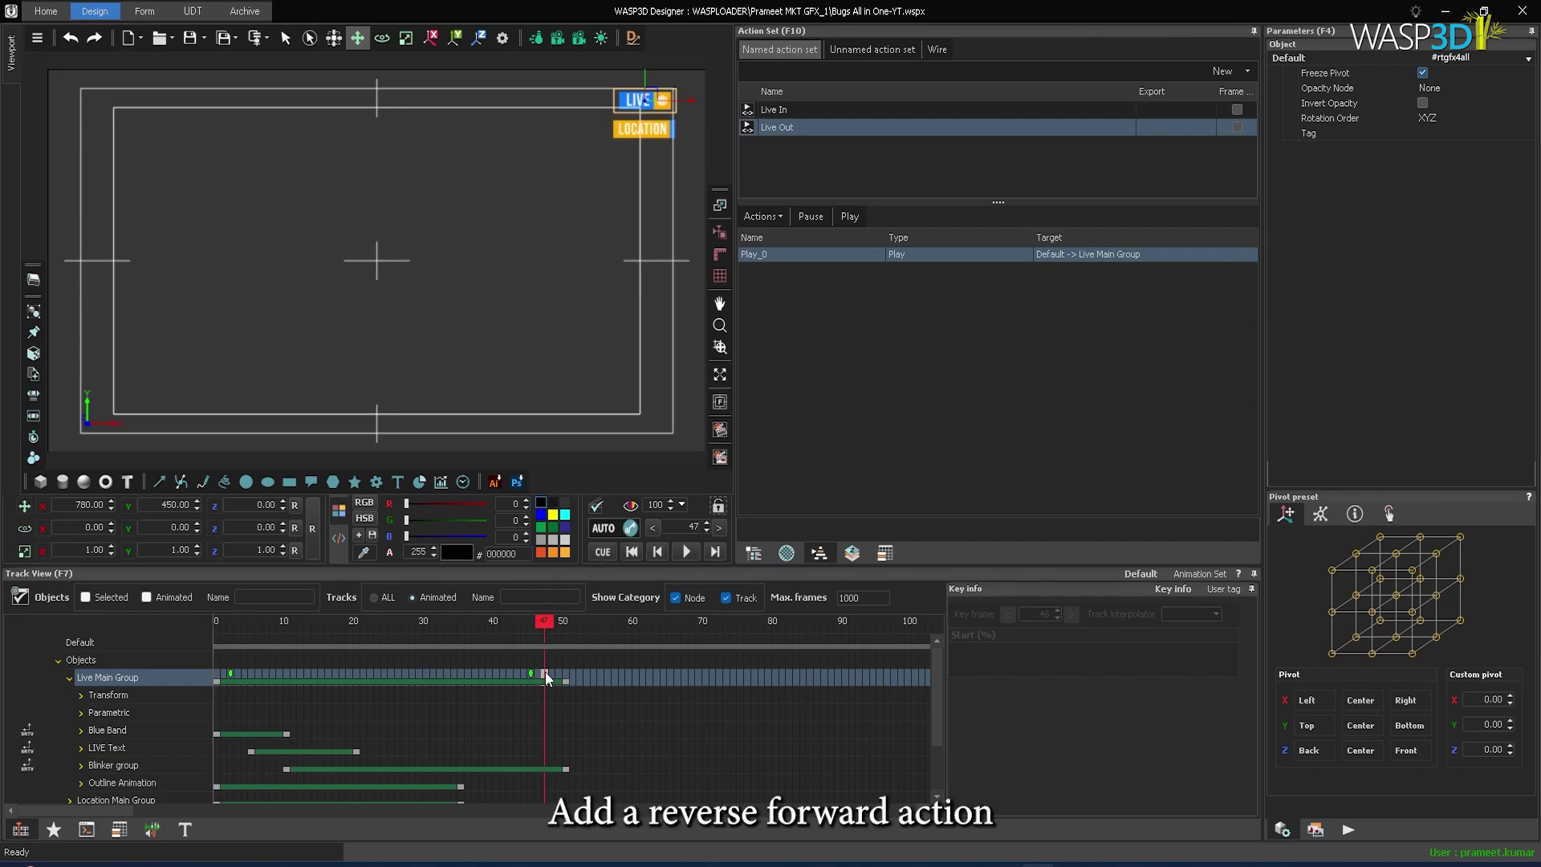
pyautogui.moveTo(590, 683)
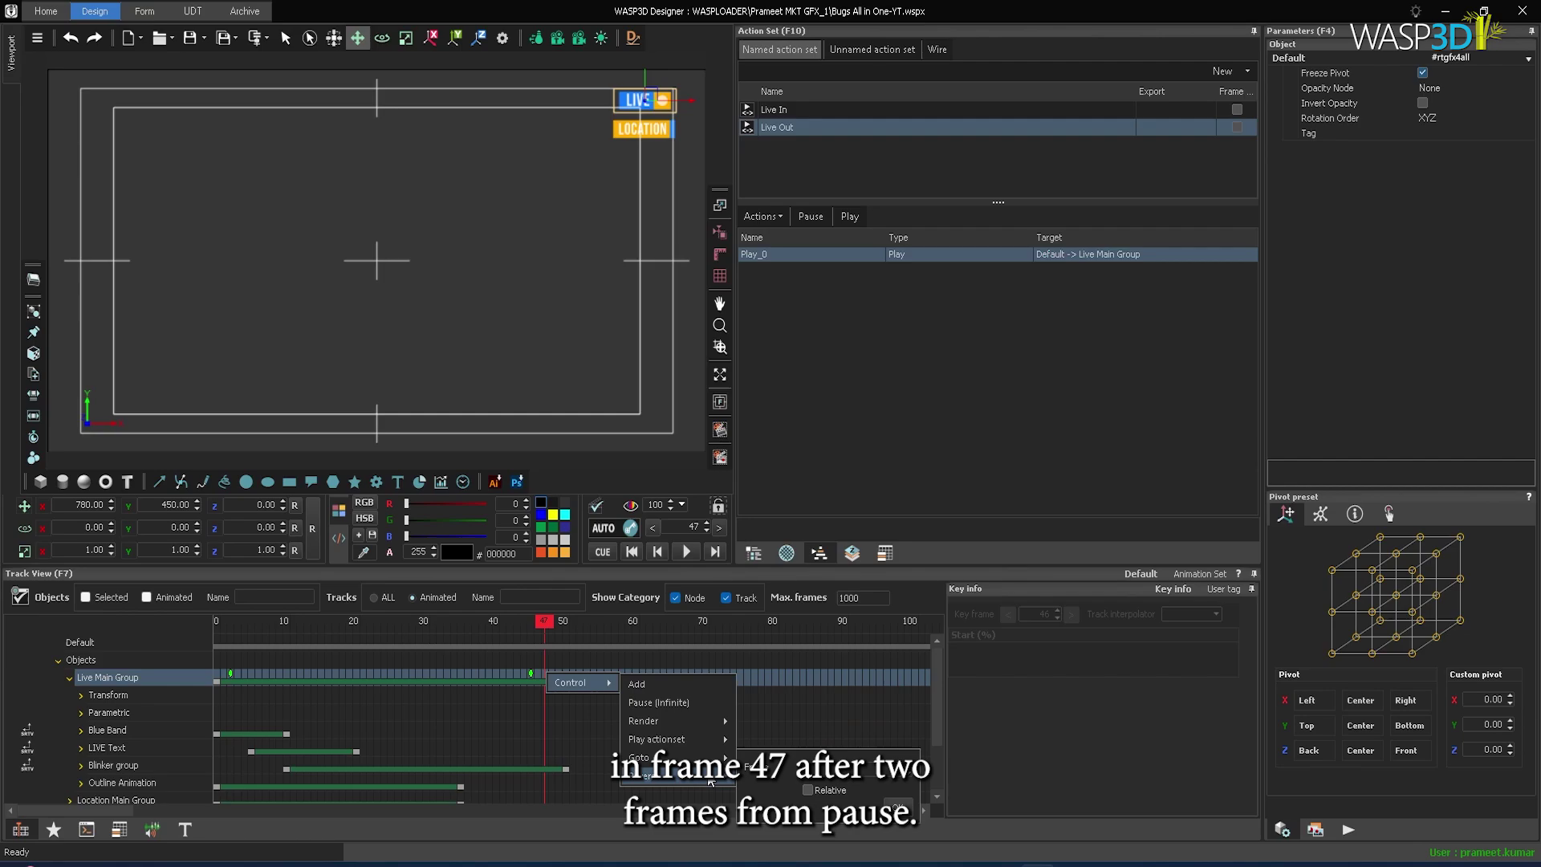
pyautogui.moveTo(711, 781)
pyautogui.click(782, 795)
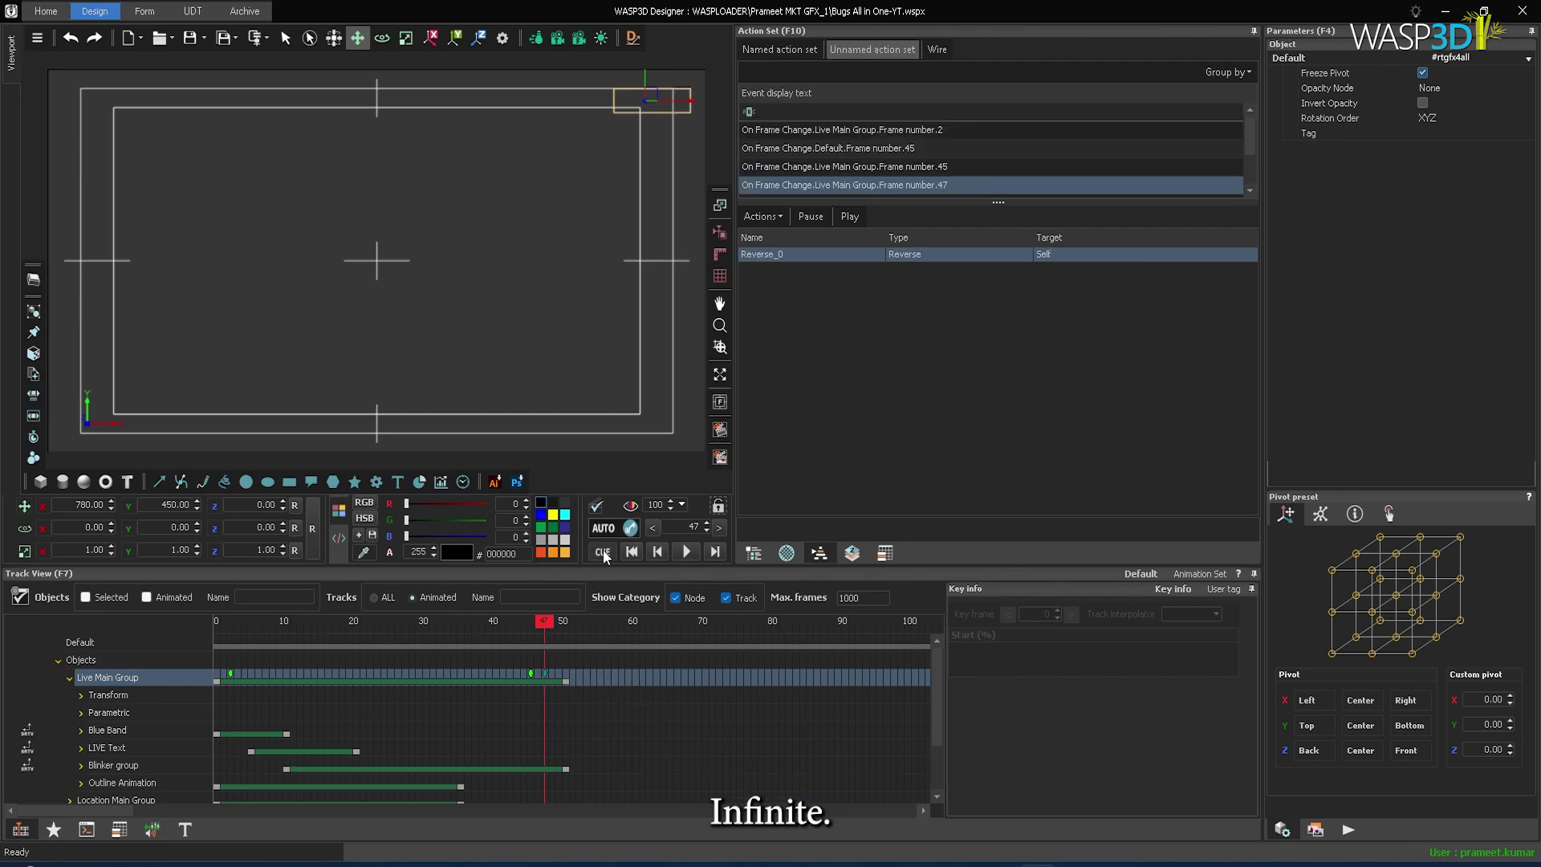
# Expand the object tracks of the Live-Location Bug scene to review its LIVE, Location, Date Time and Countdown groups
pyautogui.click(68, 678)
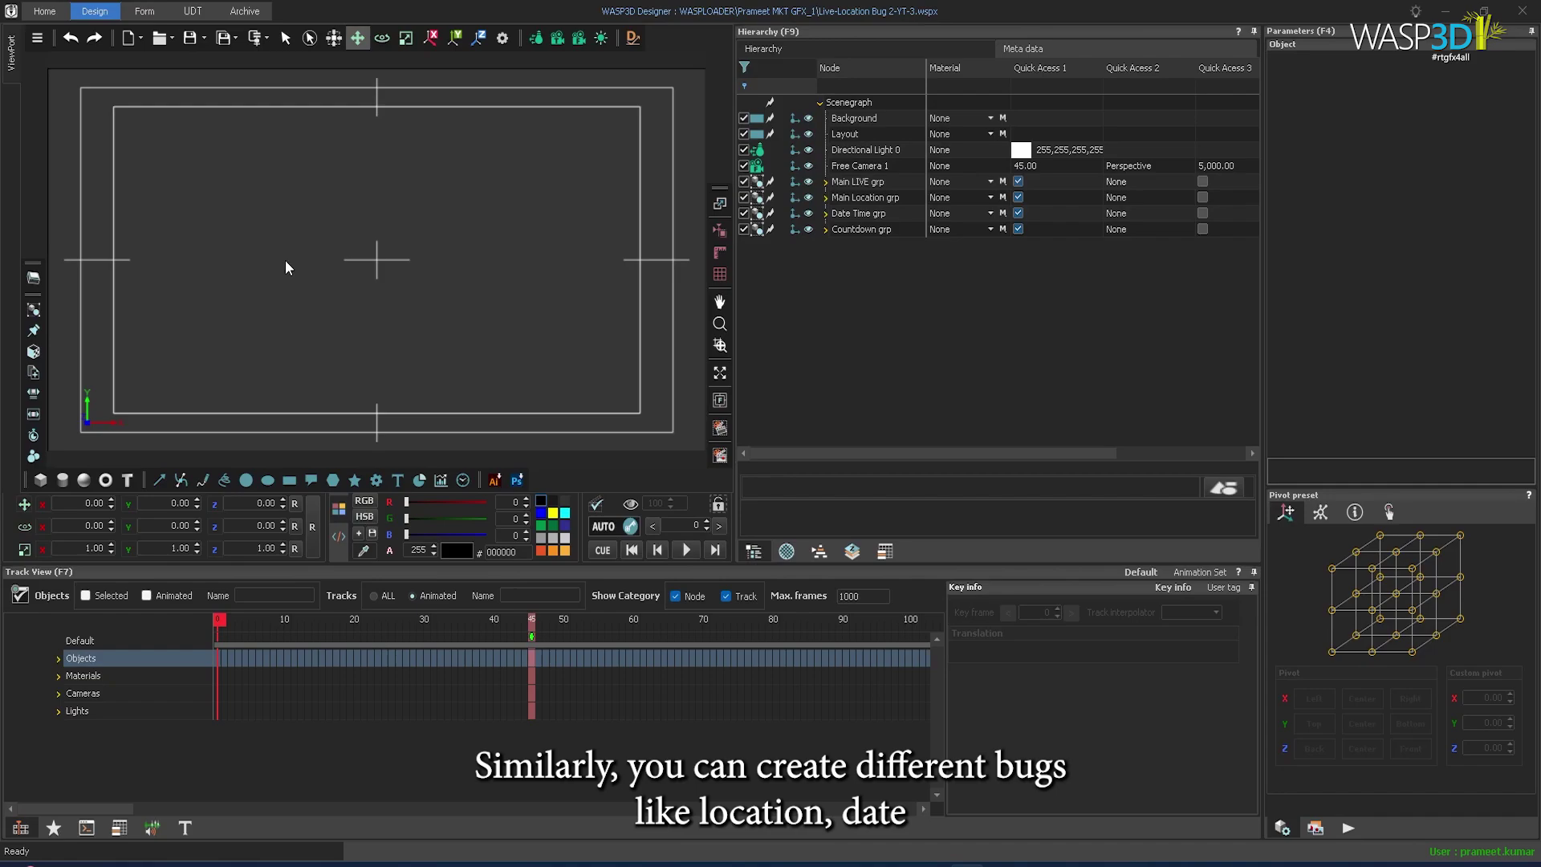
pyautogui.click(58, 658)
pyautogui.moveTo(216, 621); pyautogui.dragTo(233, 666)
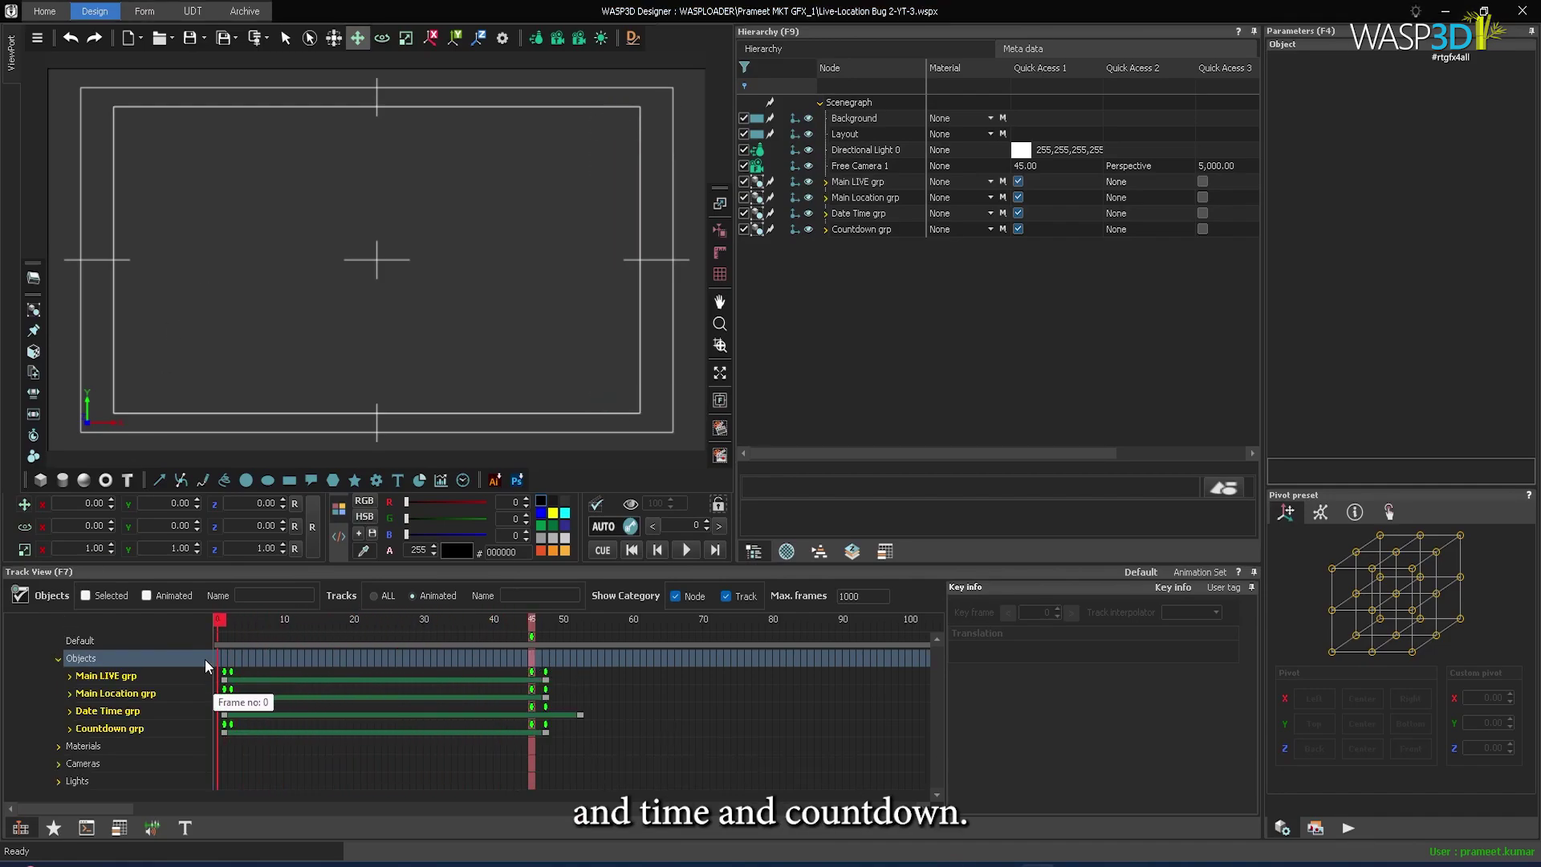
# Convert the form's Data entry page to the unified Player + data entry layout
pyautogui.click(144, 11)
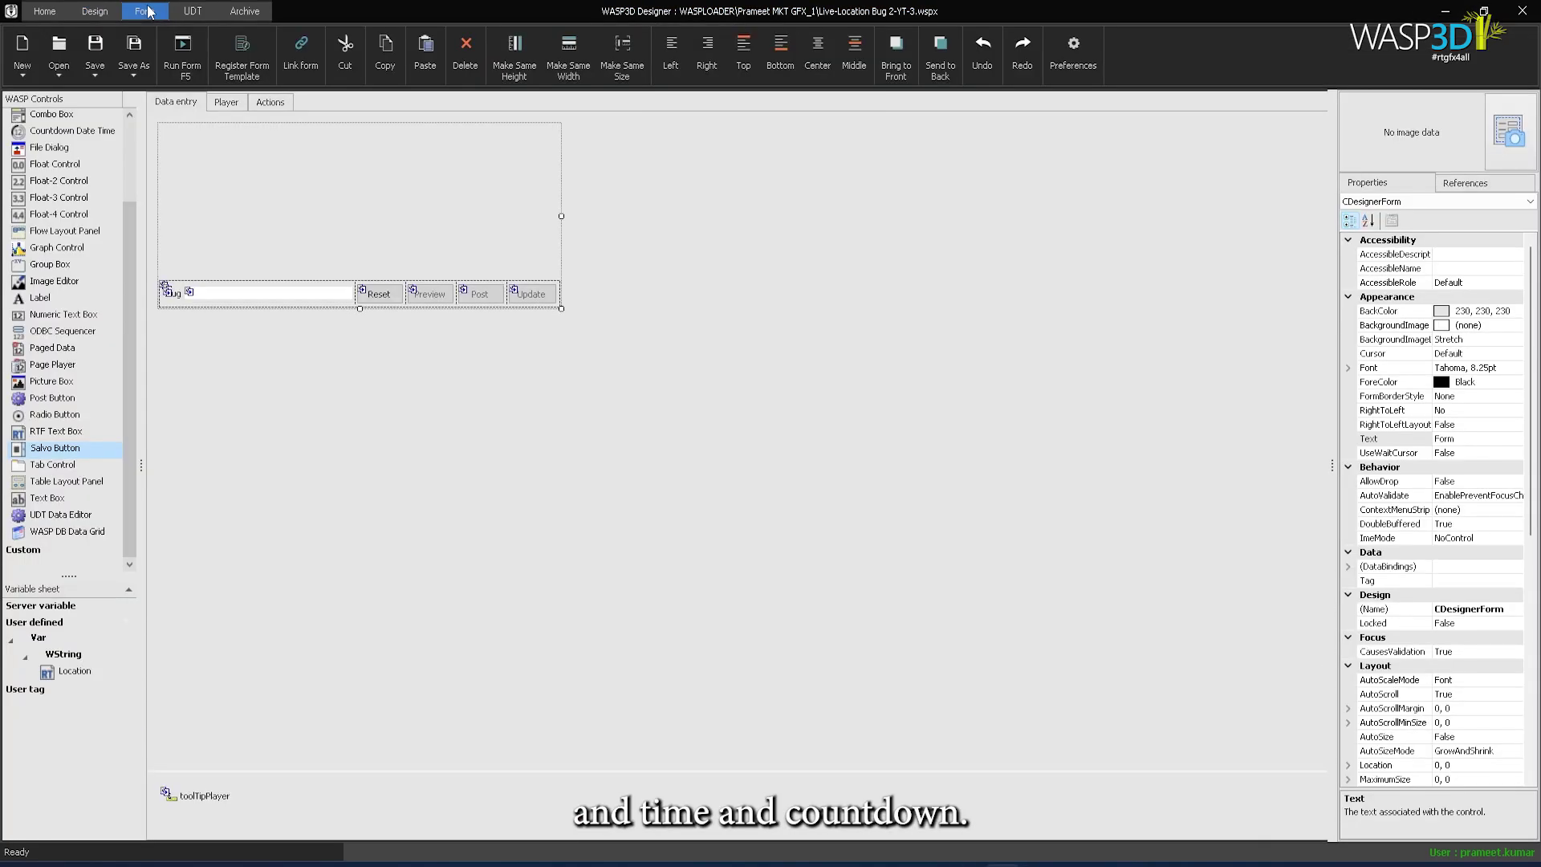
pyautogui.rightClick(180, 104)
pyautogui.moveTo(221, 110)
pyautogui.click(286, 114)
pyautogui.click(795, 490)
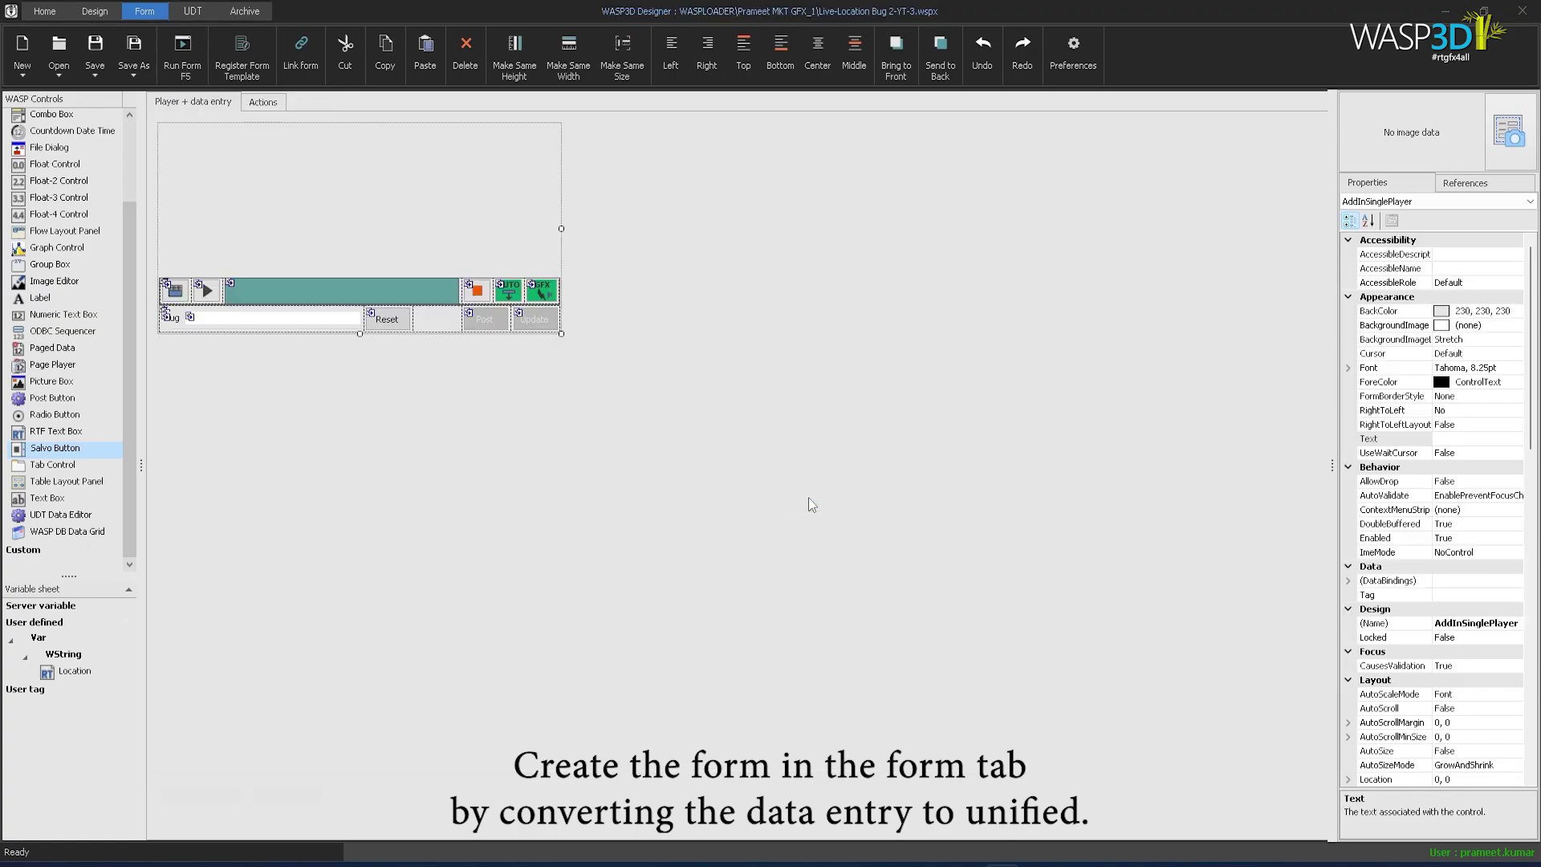
# Add the Location variable to the form as a labelled drop-down and place a Salvo Button beside it
pyautogui.moveTo(65, 677); pyautogui.dragTo(247, 131)
pyautogui.click(262, 381)
pyautogui.moveTo(40, 454); pyautogui.dragTo(408, 148)
pyautogui.moveTo(411, 141); pyautogui.dragTo(431, 140)
# Label the Salvo Button Live IN with toggle text Live OUT and enable Toggle Mode
pyautogui.doubleClick(417, 142)
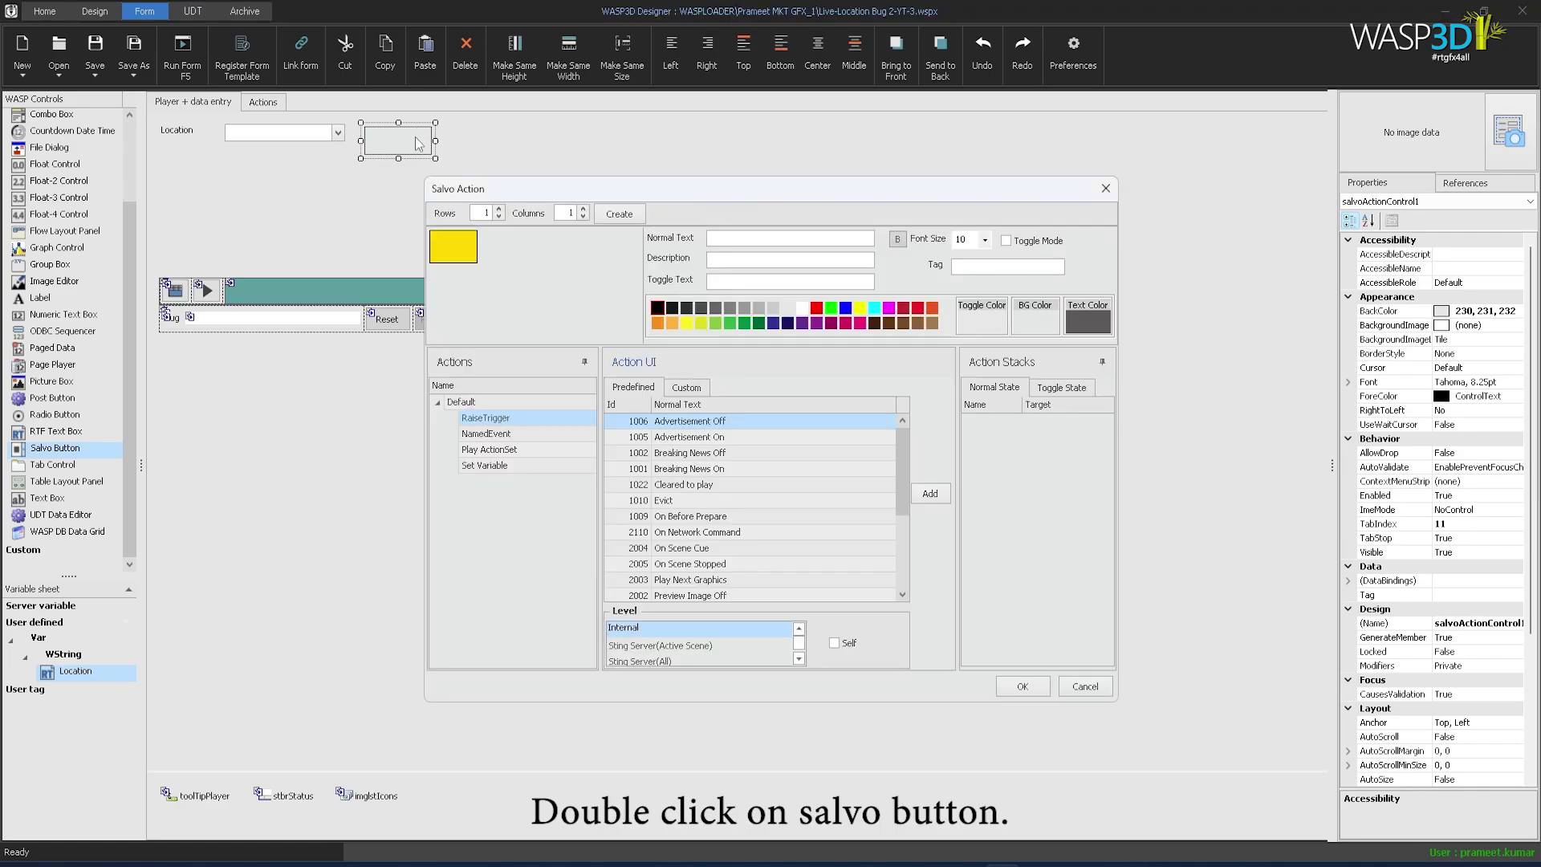
pyautogui.click(723, 245)
pyautogui.write('Live IN')
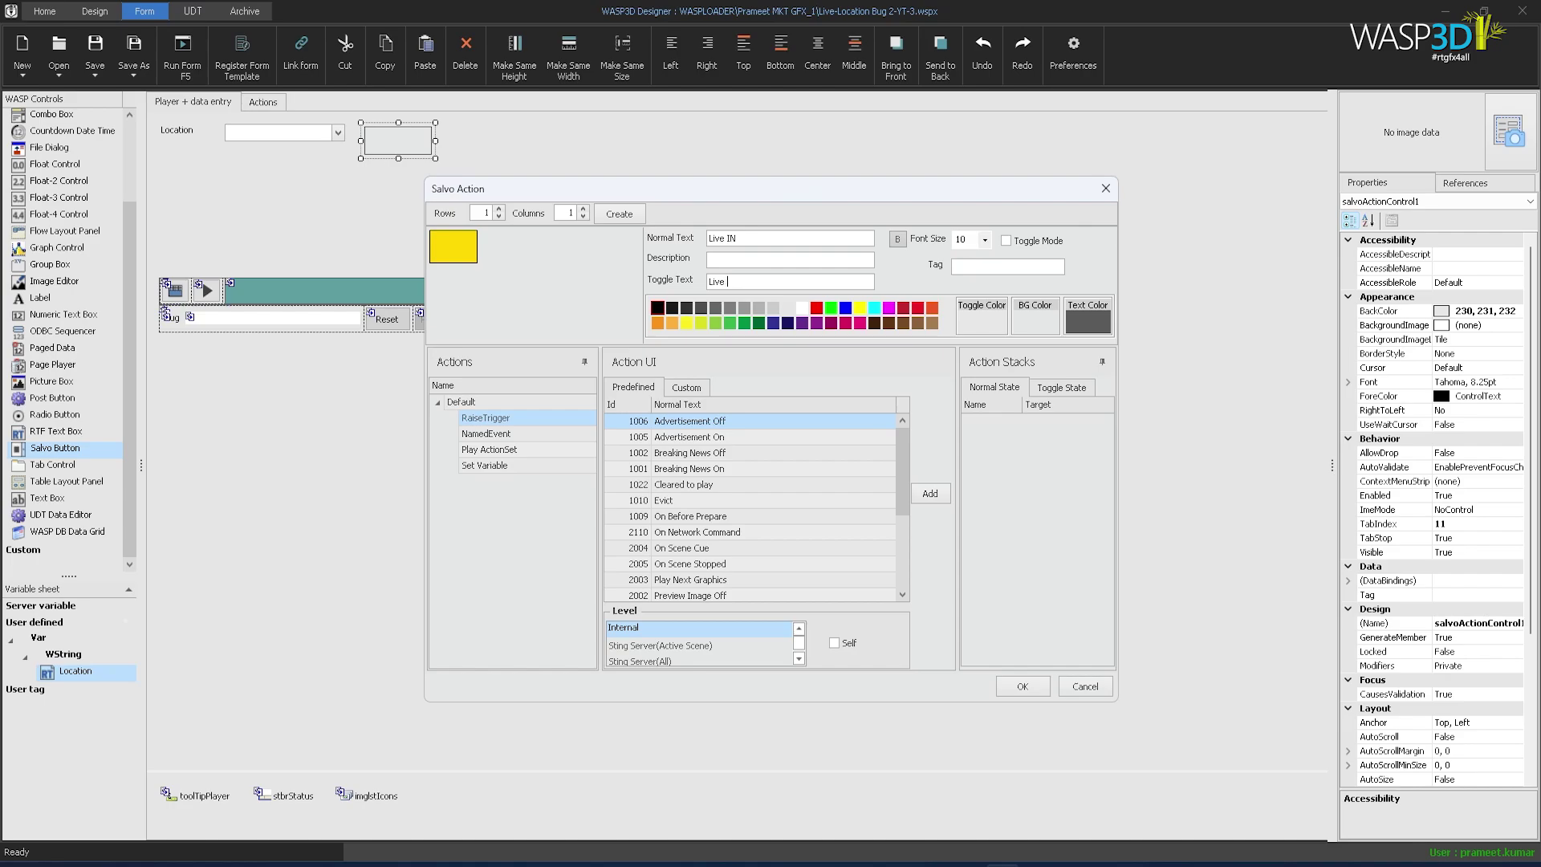
pyautogui.click(1005, 240)
# Give the Live IN button a red toggle colour, dark green background and white text
pyautogui.click(984, 324)
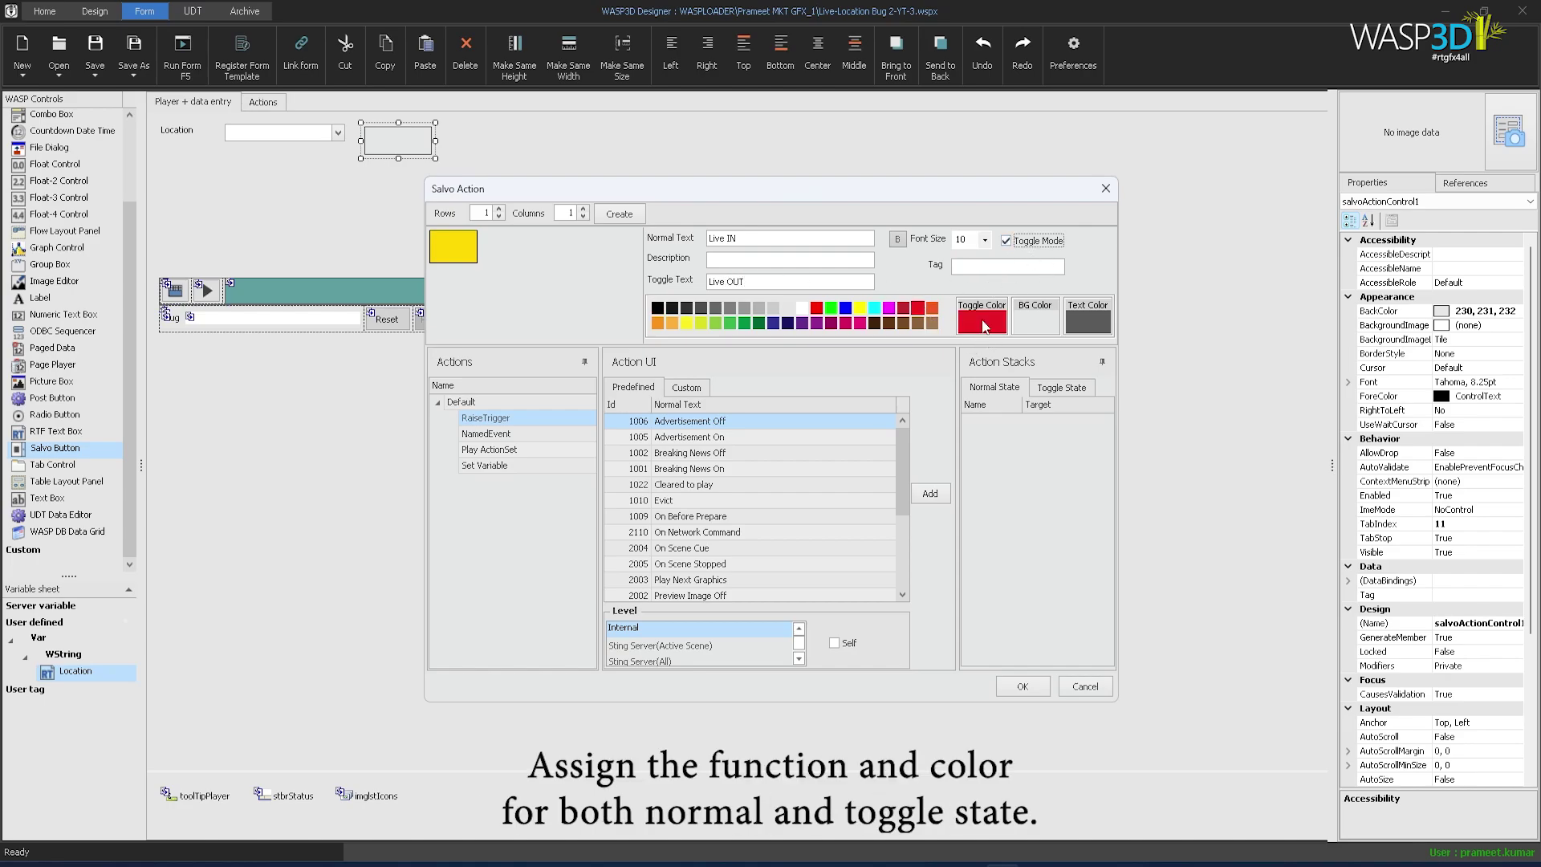
pyautogui.click(760, 323)
pyautogui.click(1031, 330)
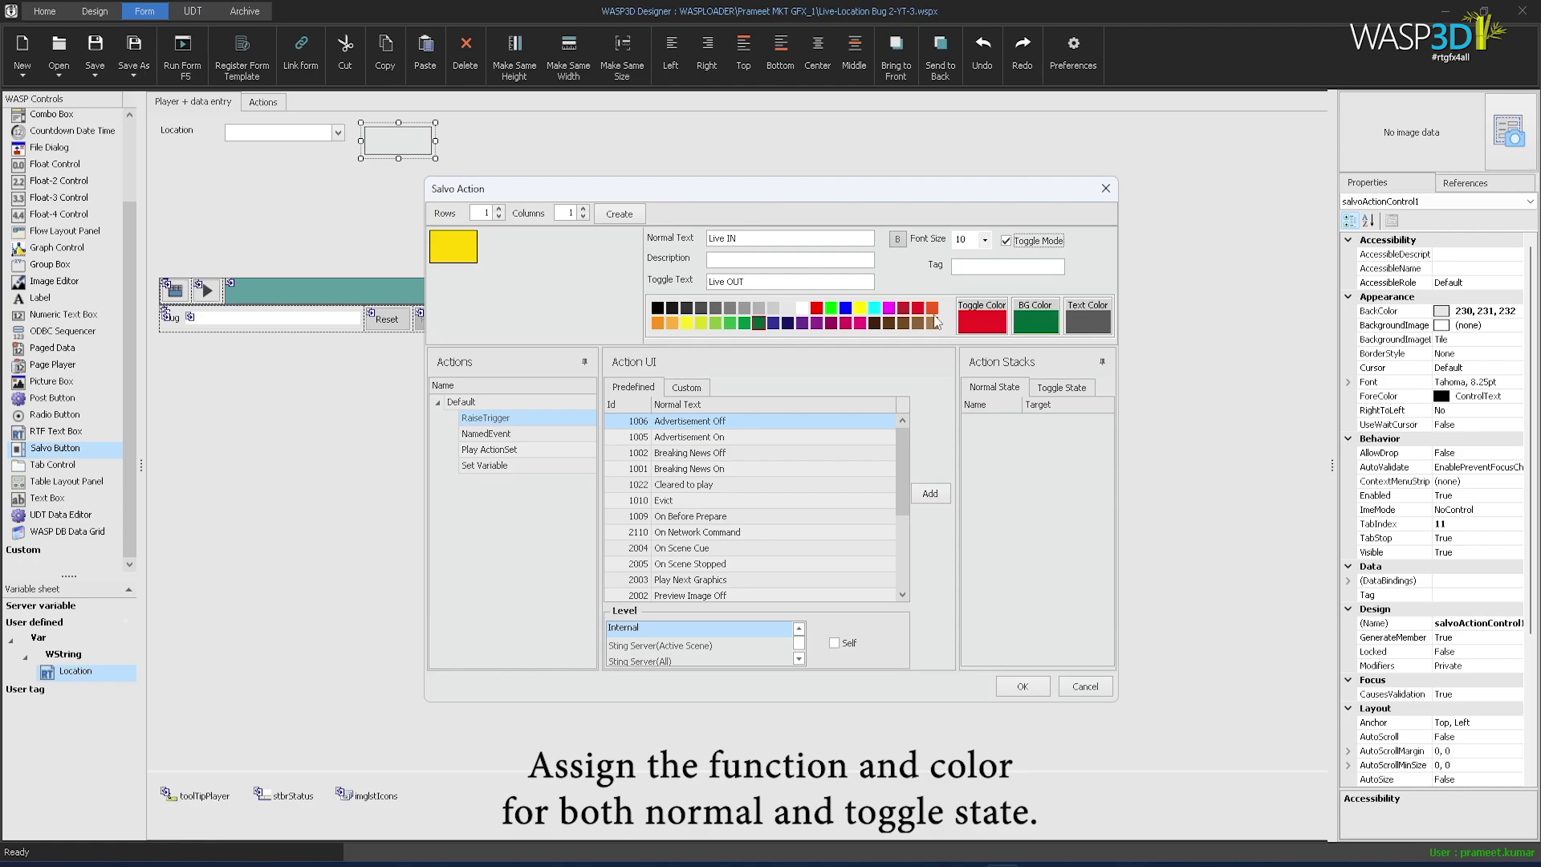
pyautogui.click(800, 309)
pyautogui.click(1088, 321)
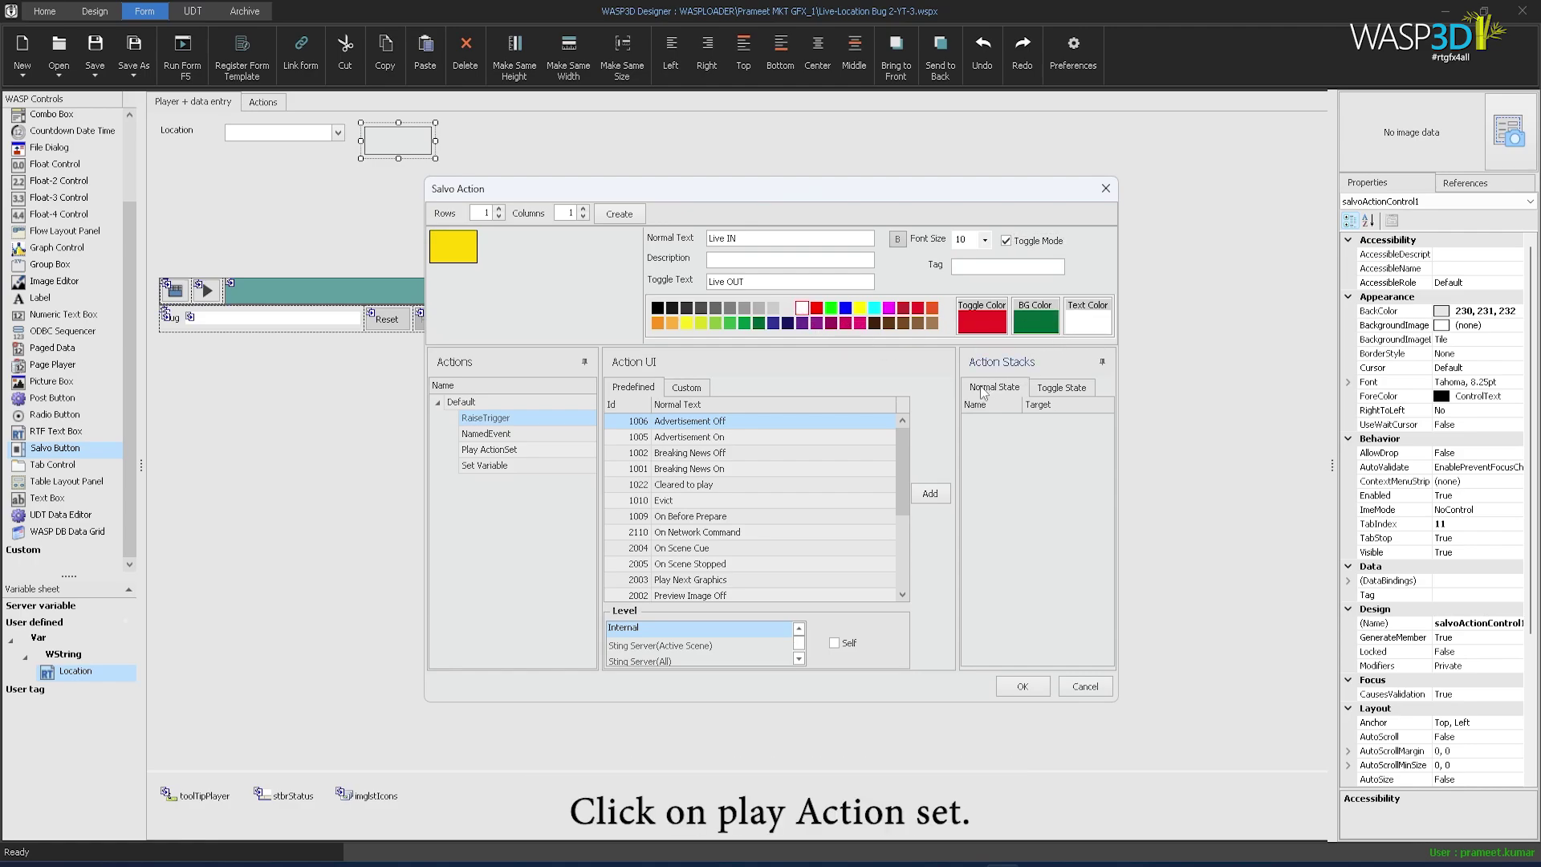
# Assign the Live In action set to the button's normal state and Live Out to its toggle state, and apply the settings
pyautogui.click(506, 451)
pyautogui.click(648, 440)
pyautogui.click(930, 493)
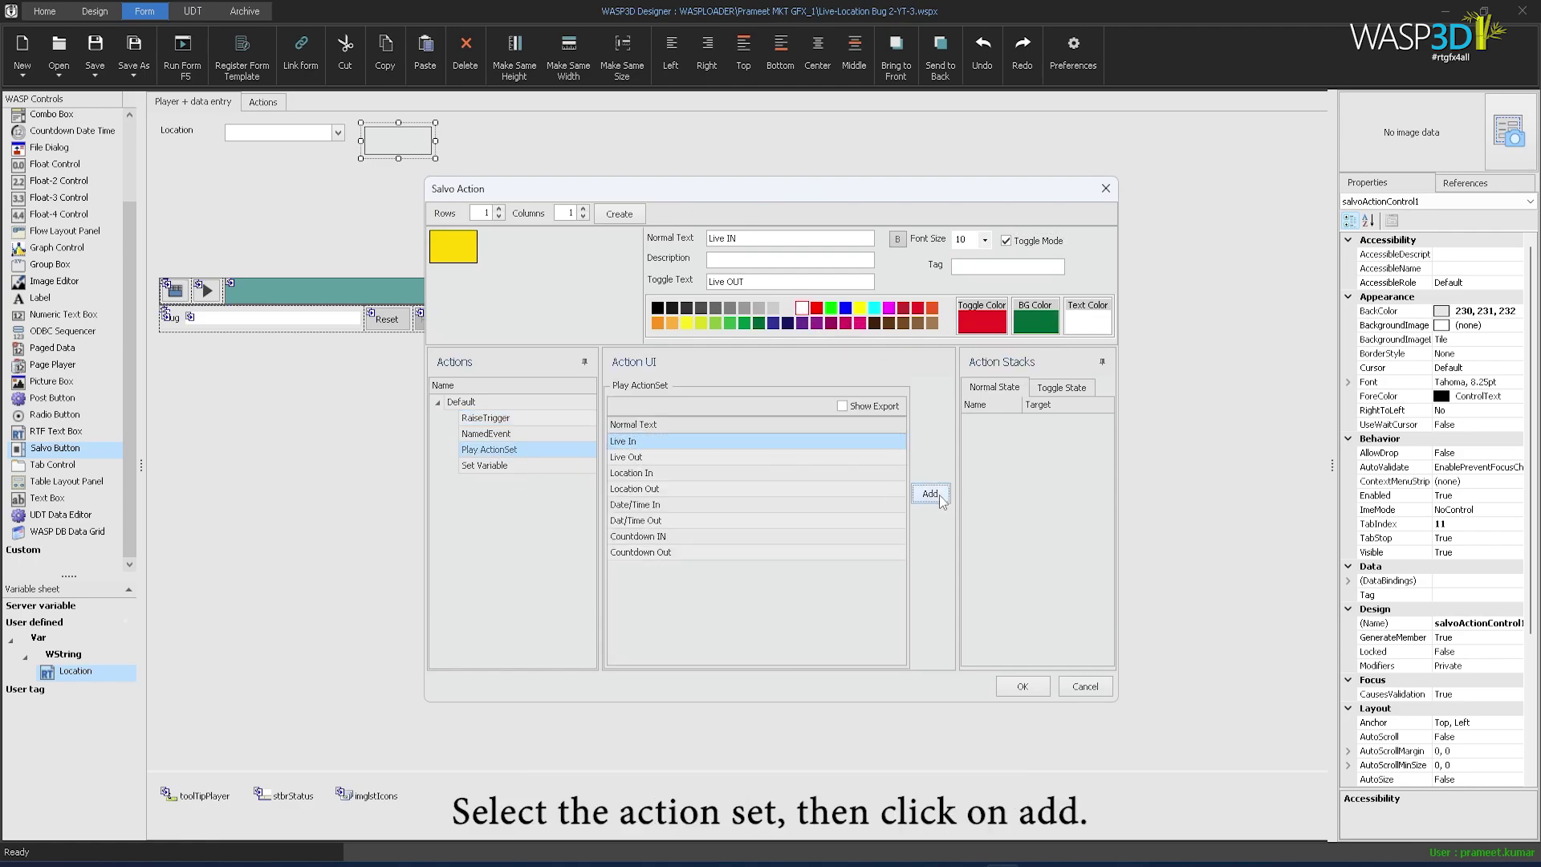
pyautogui.click(1062, 388)
pyautogui.click(638, 457)
pyautogui.click(941, 494)
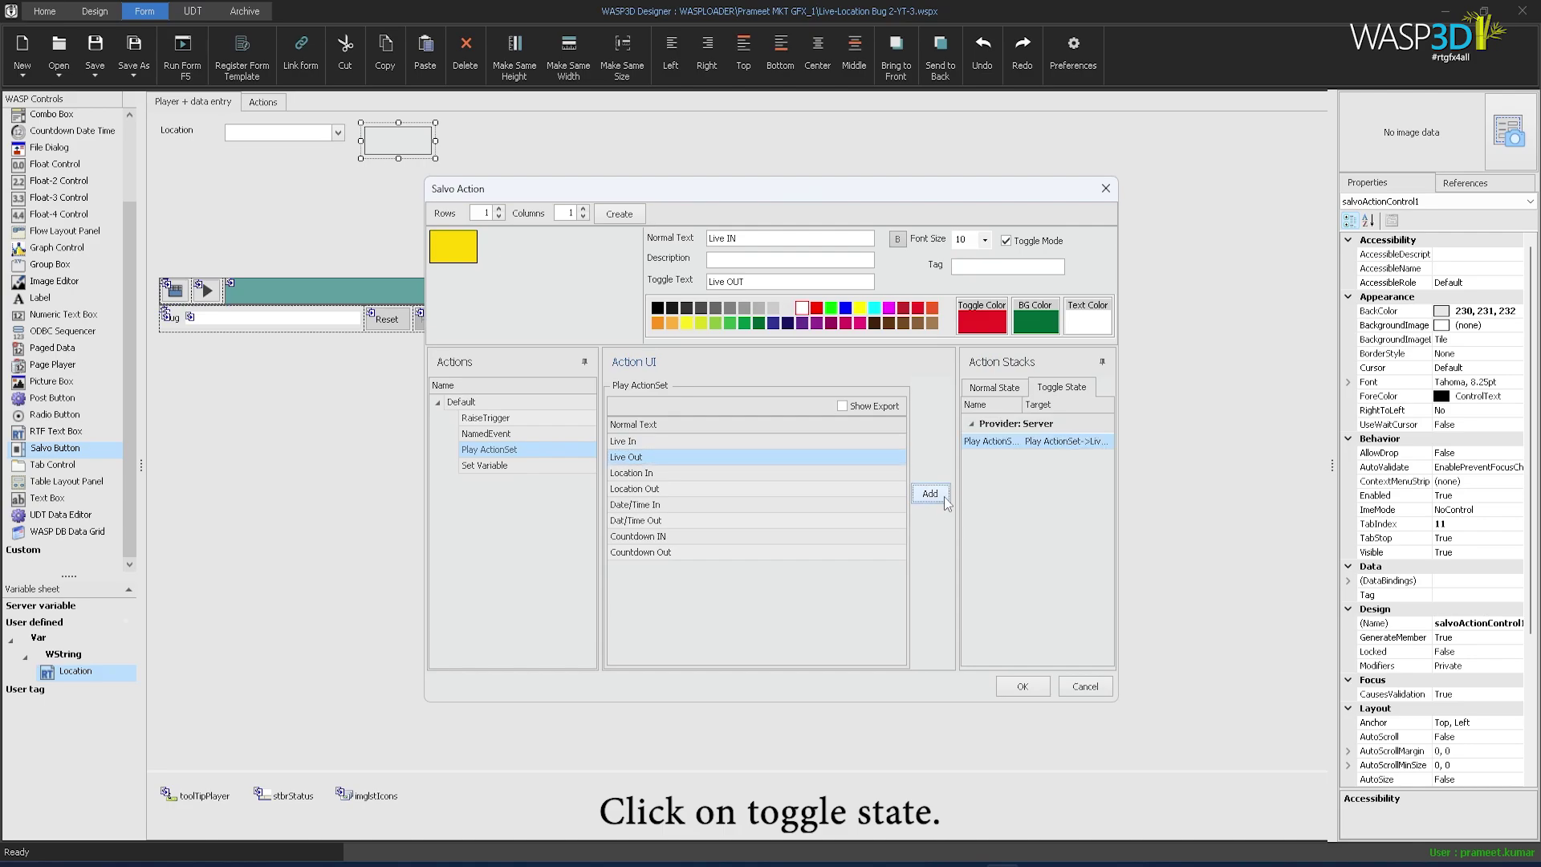
pyautogui.click(1035, 691)
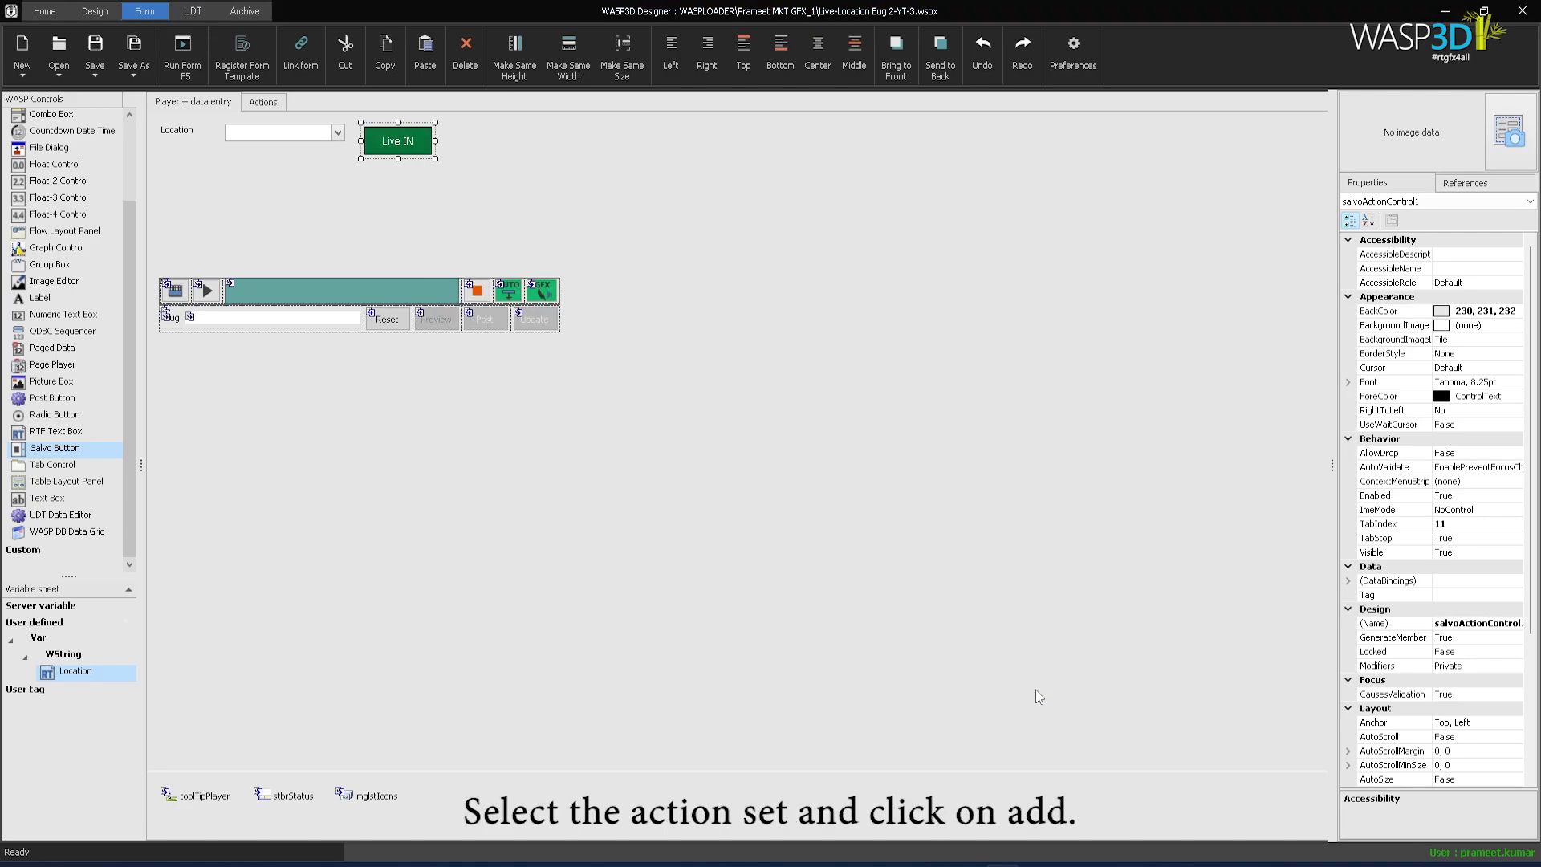
# Place a second Salvo Button beside Live IN, labelled Location IN with toggle text Location OUT, and enable Toggle Mode
pyautogui.doubleClick(52, 443)
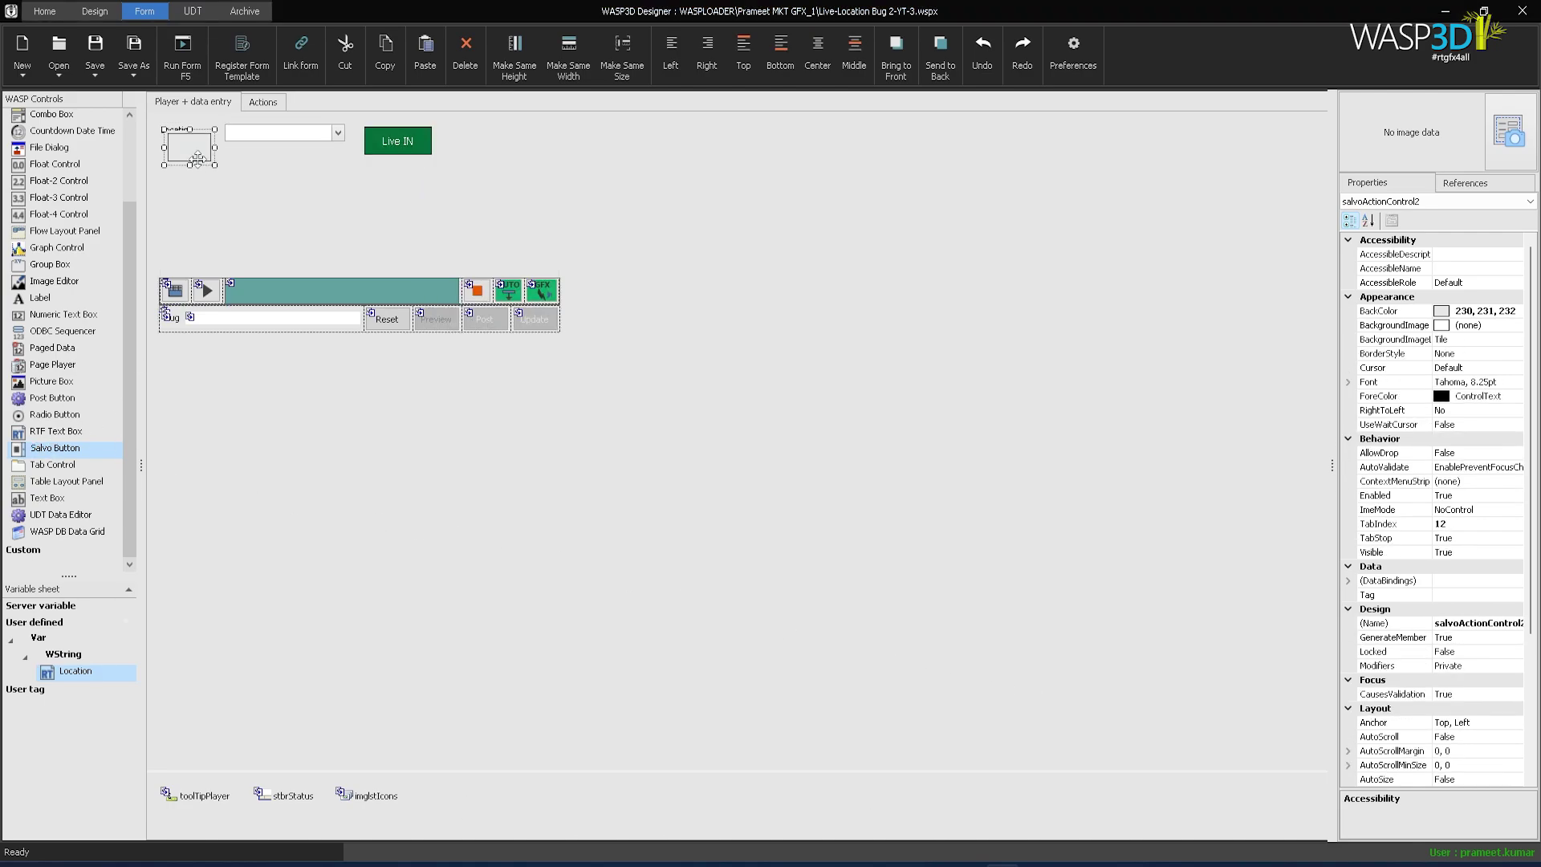
pyautogui.moveTo(195, 159); pyautogui.dragTo(523, 141)
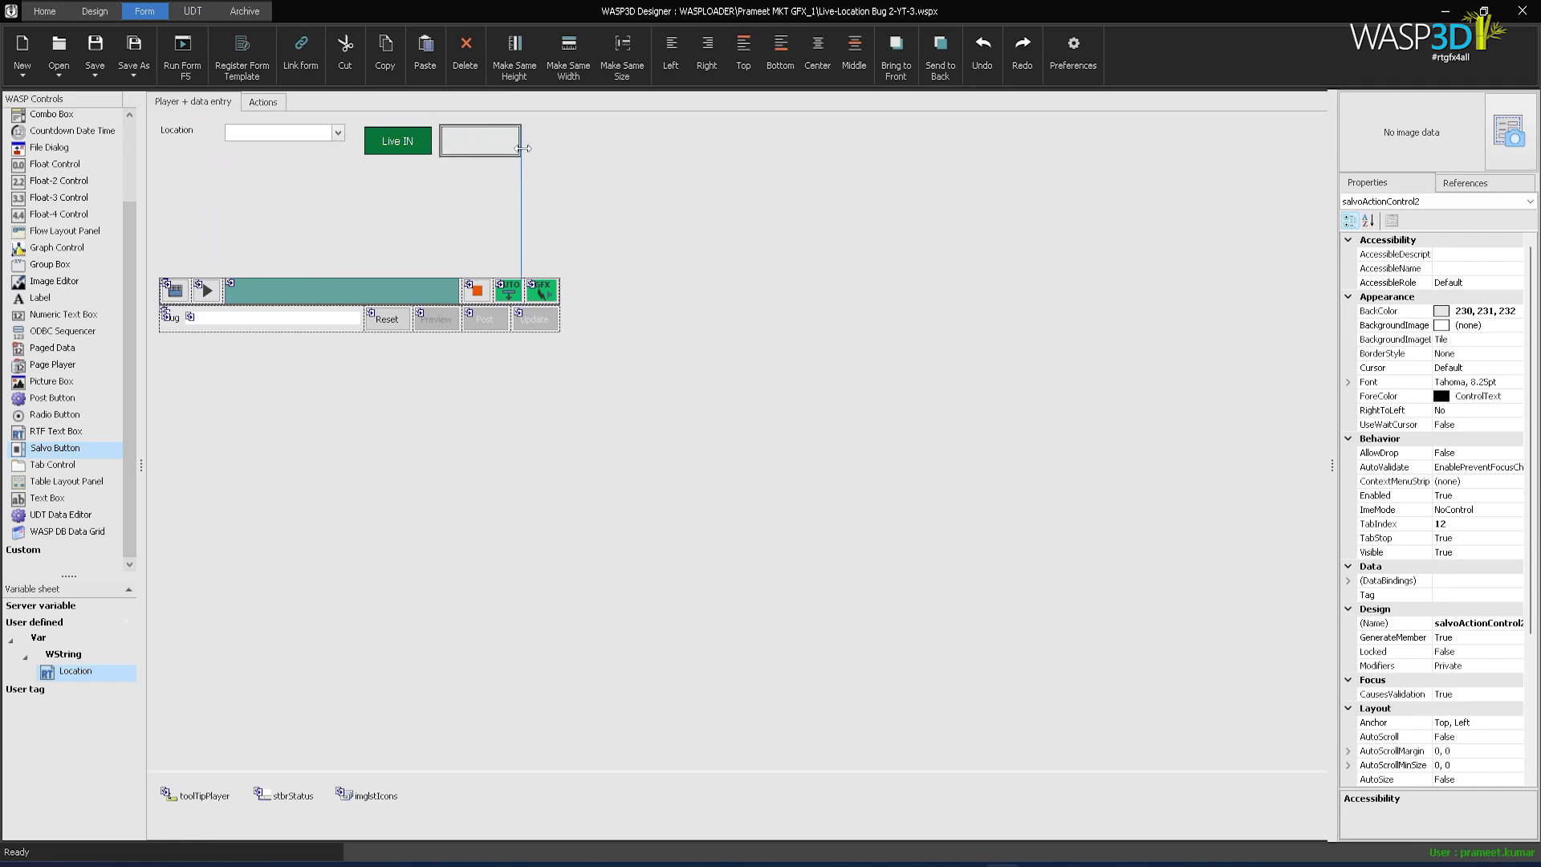
pyautogui.doubleClick(493, 145)
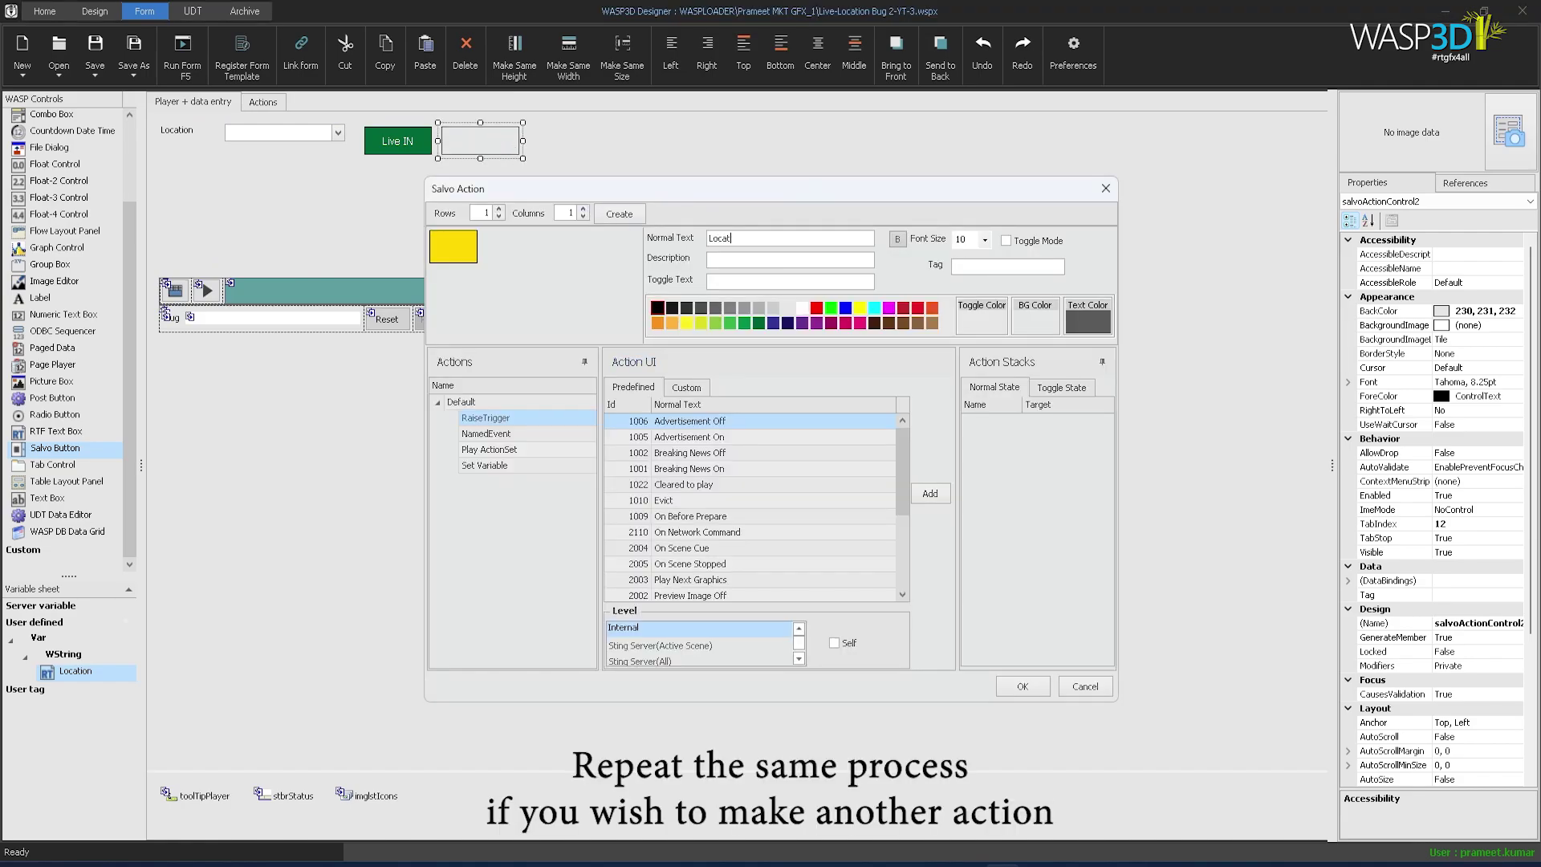
pyautogui.write('Location IN')
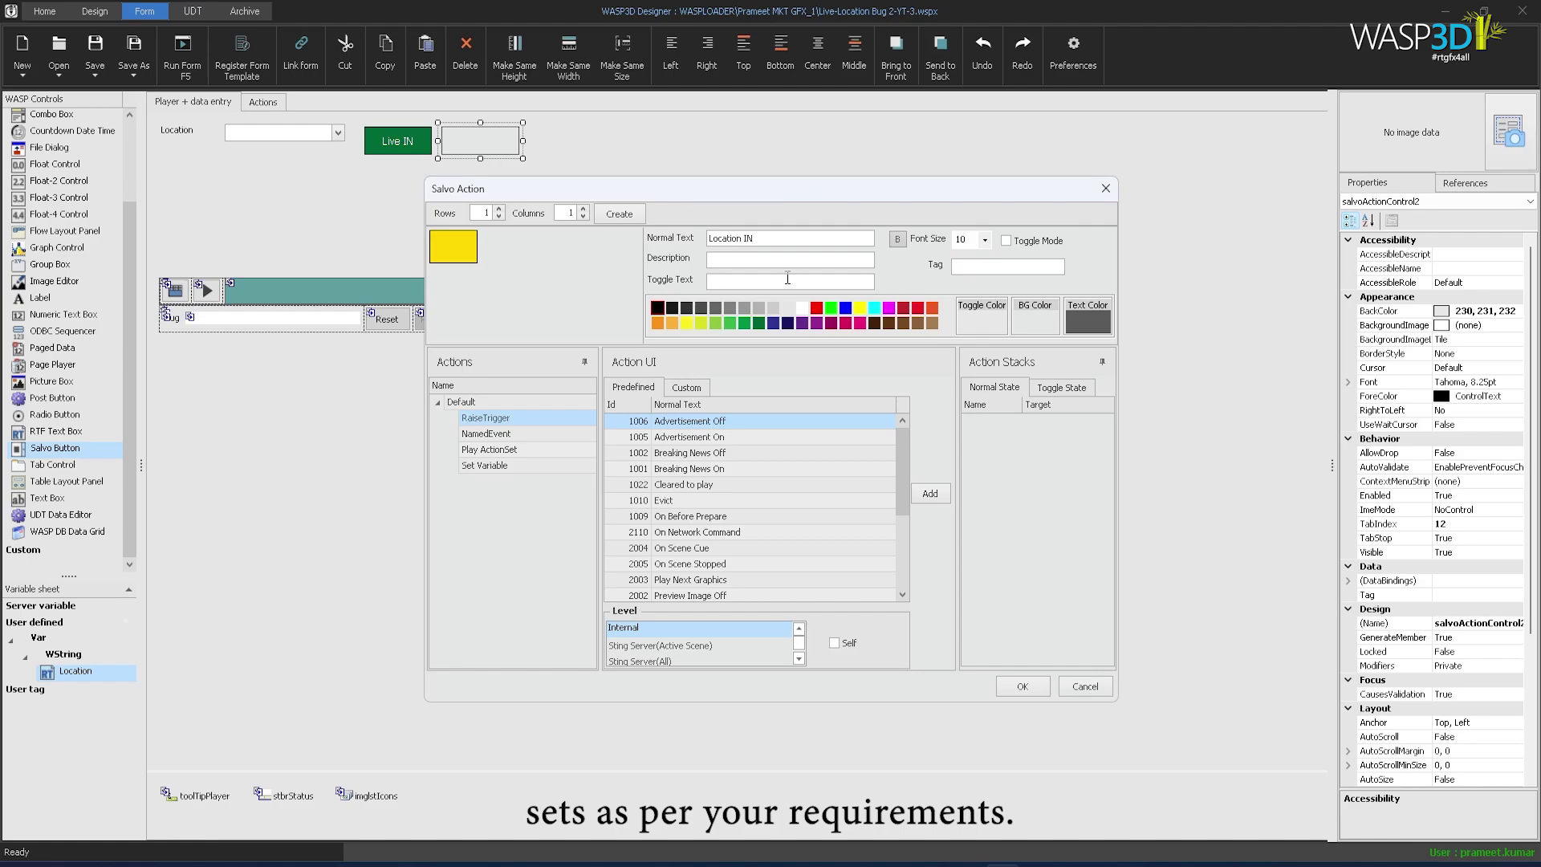
pyautogui.write('Location OUT')
pyautogui.click(1005, 240)
# Give the Location IN button a red toggle colour, dark green background and white text
pyautogui.click(918, 308)
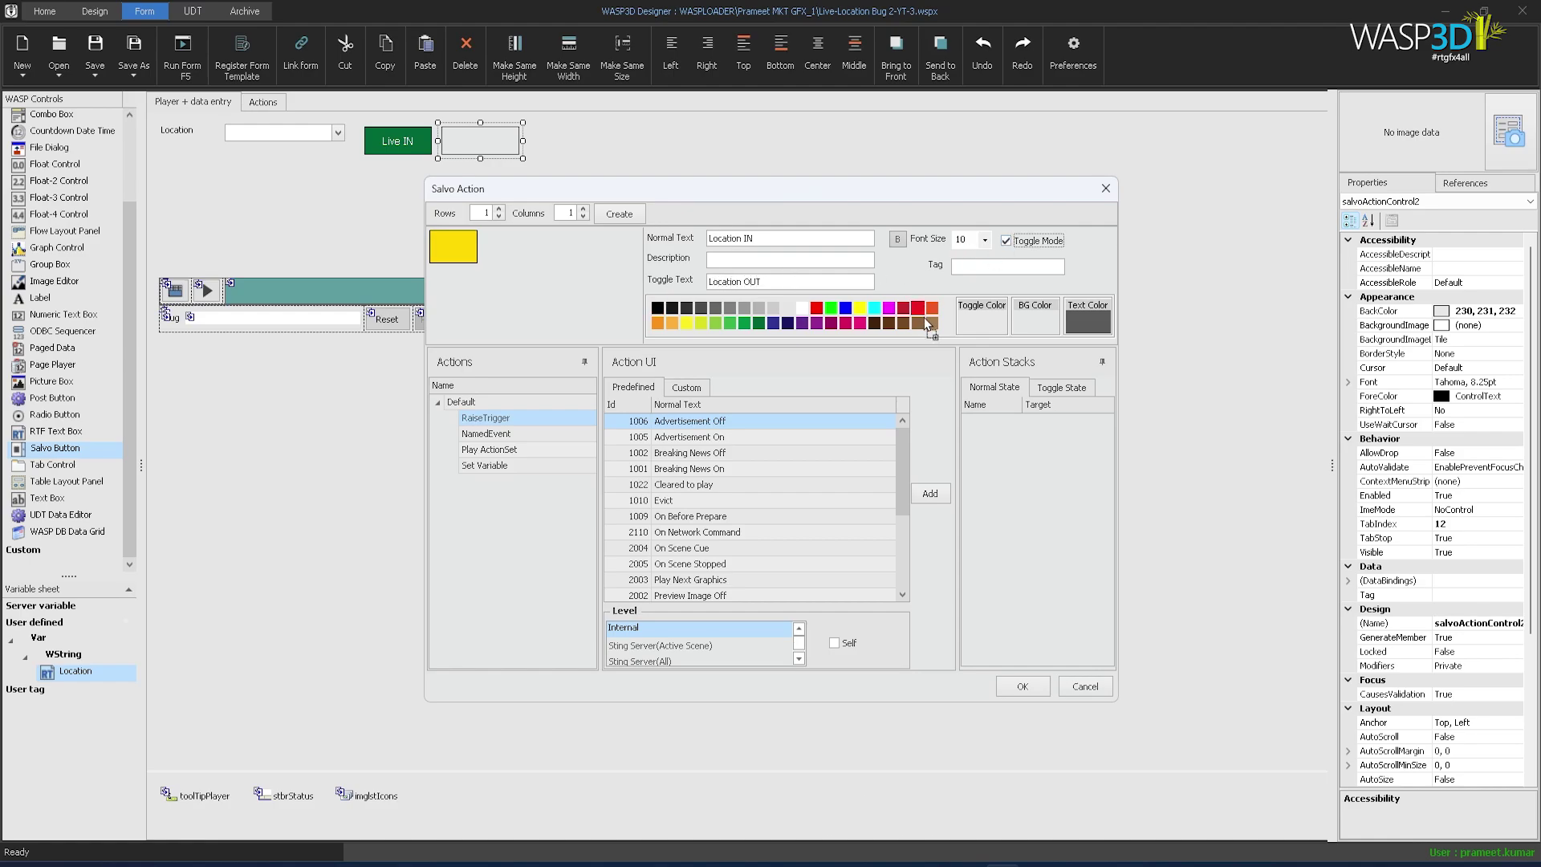
pyautogui.click(993, 329)
pyautogui.click(758, 323)
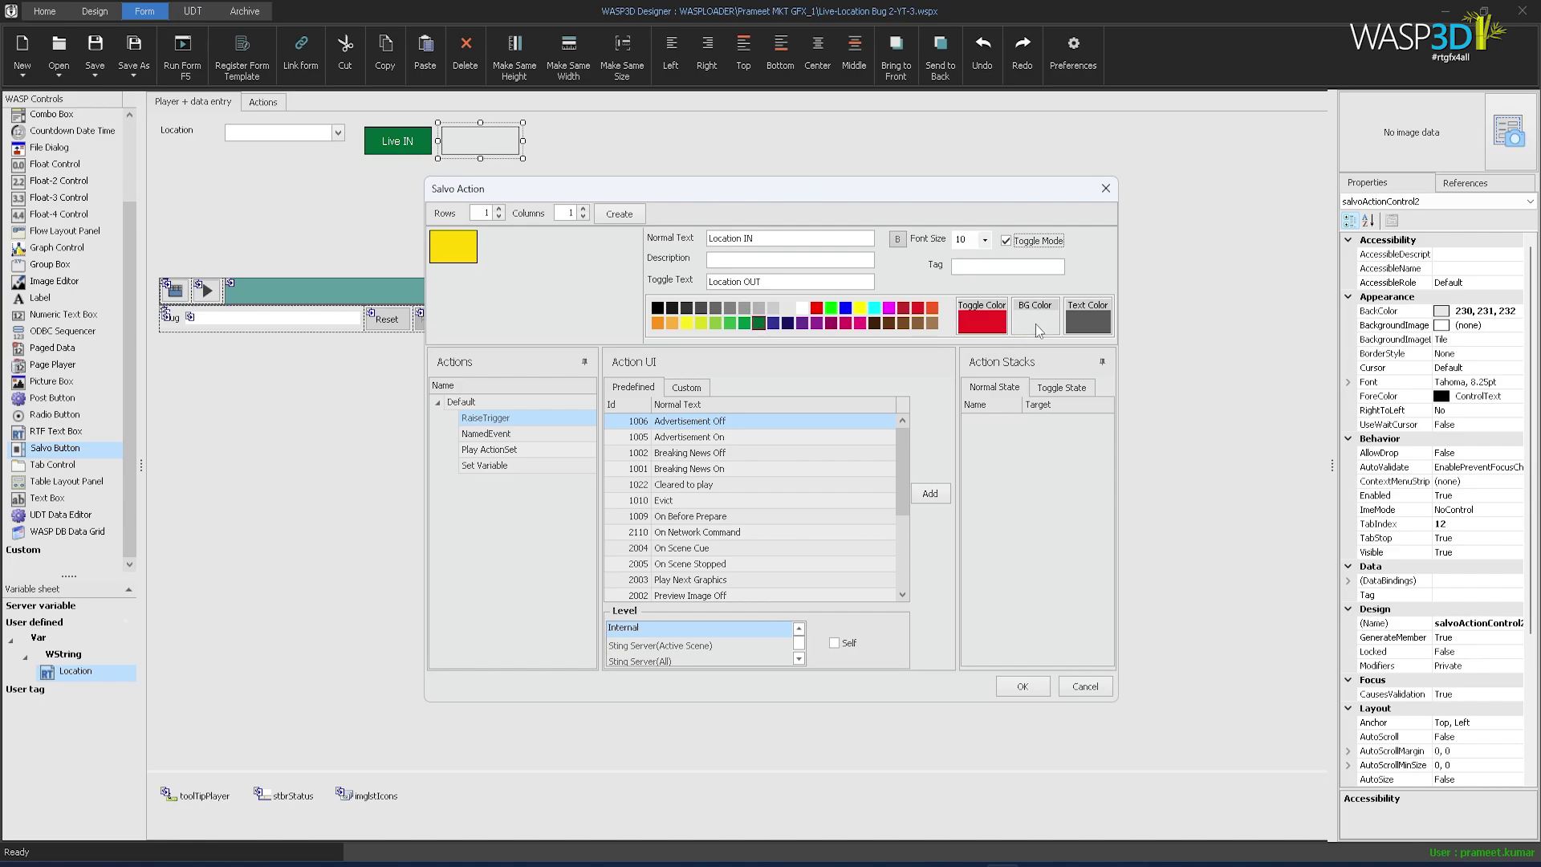
pyautogui.click(1035, 321)
pyautogui.click(802, 308)
pyautogui.click(1088, 321)
# Assign the Location In action set to the button's normal state and Location Out to its toggle state, and apply the settings
pyautogui.click(521, 449)
pyautogui.click(632, 473)
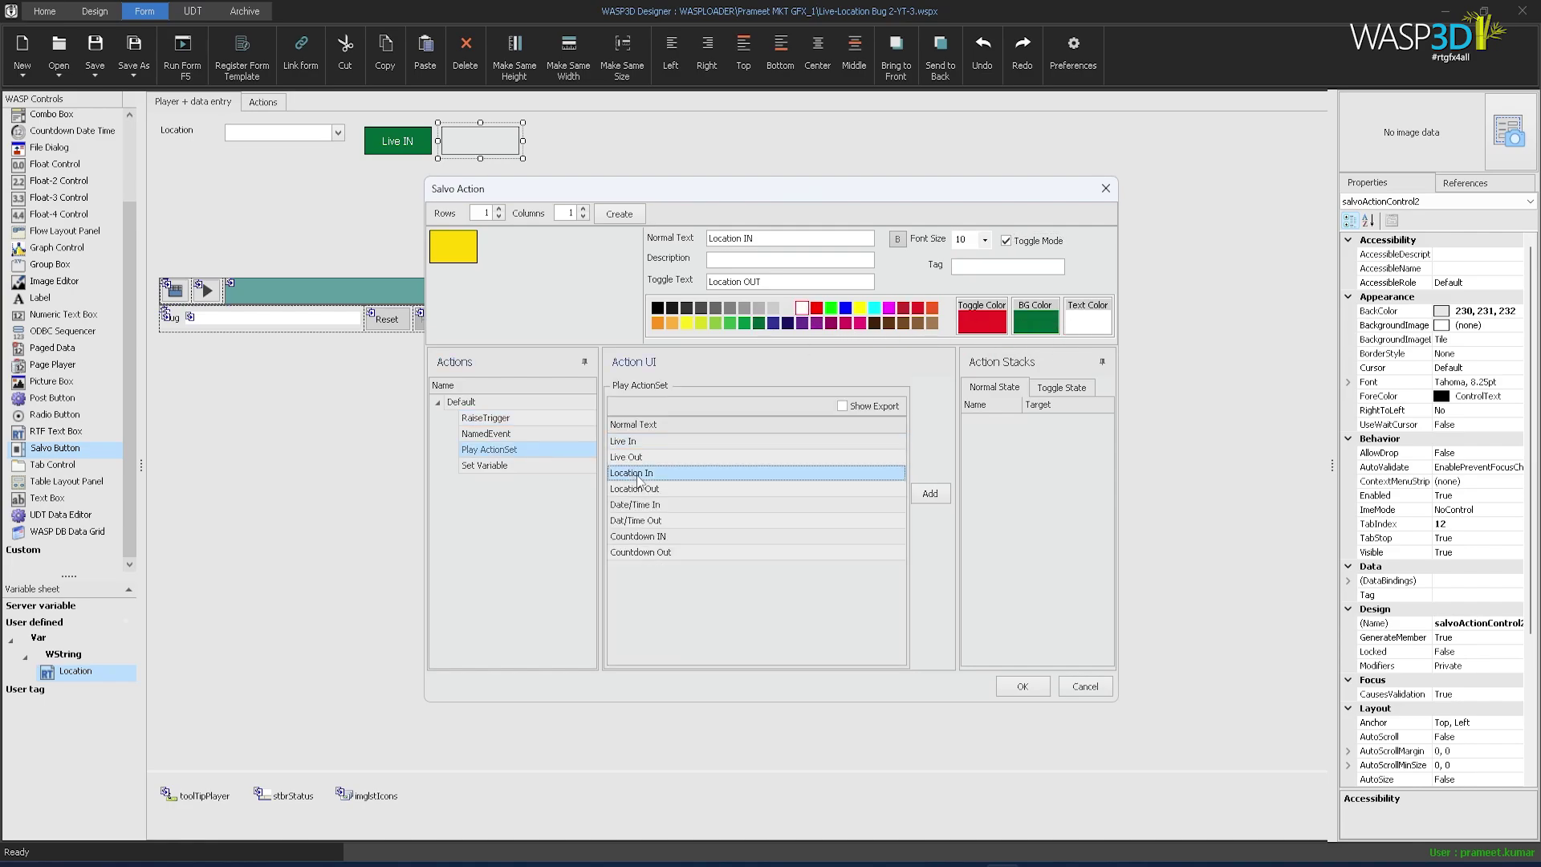
pyautogui.click(933, 493)
pyautogui.click(1061, 386)
pyautogui.click(657, 490)
pyautogui.click(929, 494)
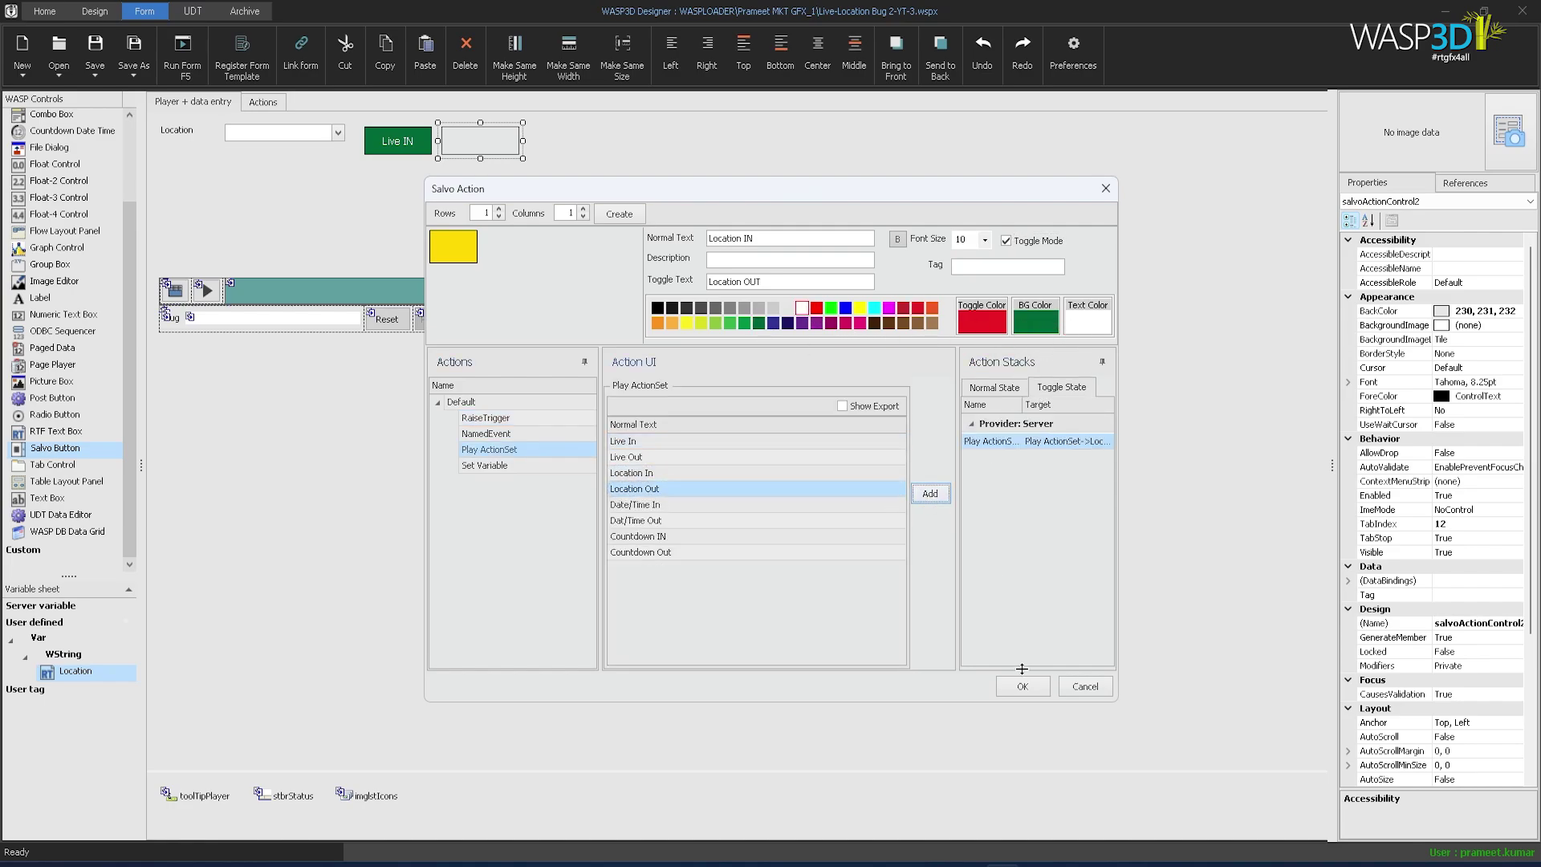
pyautogui.click(1022, 686)
# Place a wide Salvo Button below the first two, labelled Date-Time IN with toggle text Date-Time OUT, and enable Toggle Mode
pyautogui.doubleClick(60, 448)
pyautogui.moveTo(179, 145); pyautogui.dragTo(444, 192)
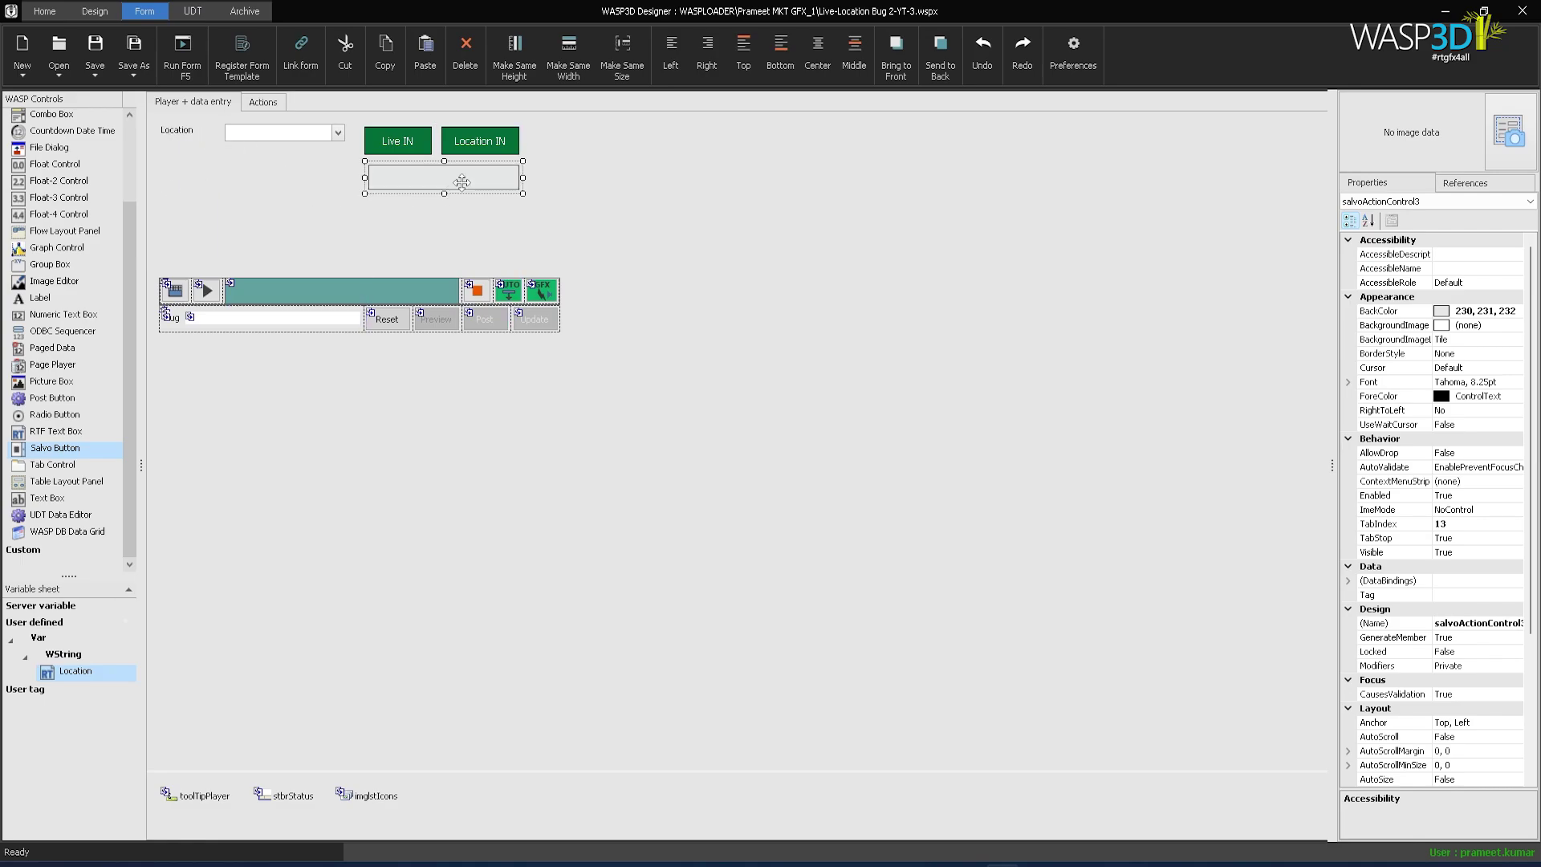
pyautogui.doubleClick(462, 183)
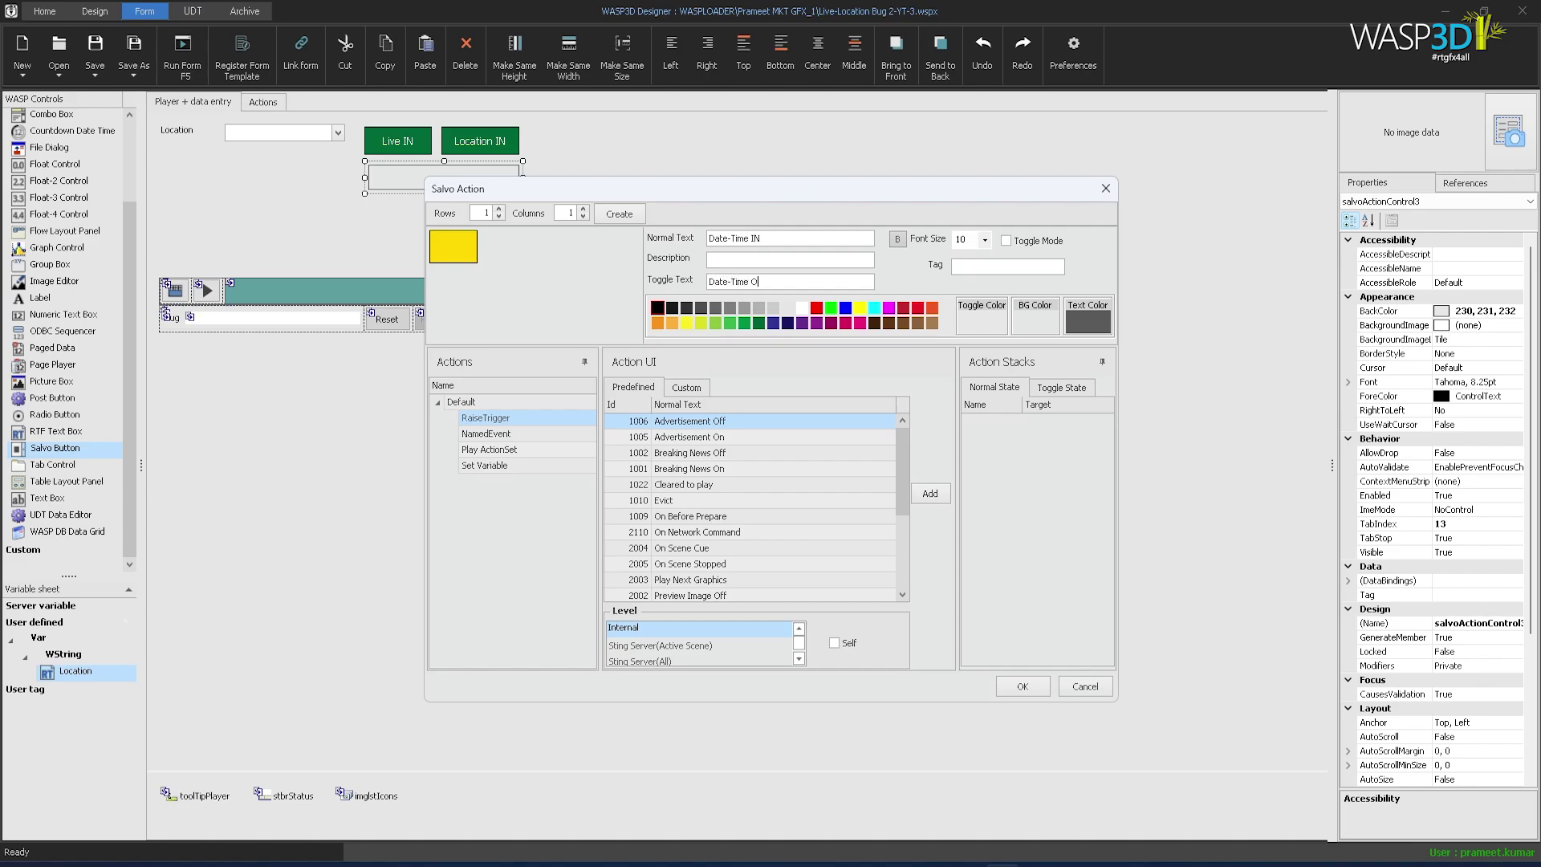
pyautogui.click(1006, 240)
# Give the Date-Time IN button a red toggle colour, dark green background and white text
pyautogui.moveTo(917, 308); pyautogui.dragTo(987, 331)
pyautogui.moveTo(759, 323); pyautogui.dragTo(1043, 330)
pyautogui.moveTo(802, 308); pyautogui.dragTo(1084, 329)
# Assign the Date/Time In action set to the button's normal state and Dat/Time Out to its toggle state, and apply the settings
pyautogui.click(489, 450)
pyautogui.click(657, 505)
pyautogui.click(930, 494)
pyautogui.click(1061, 387)
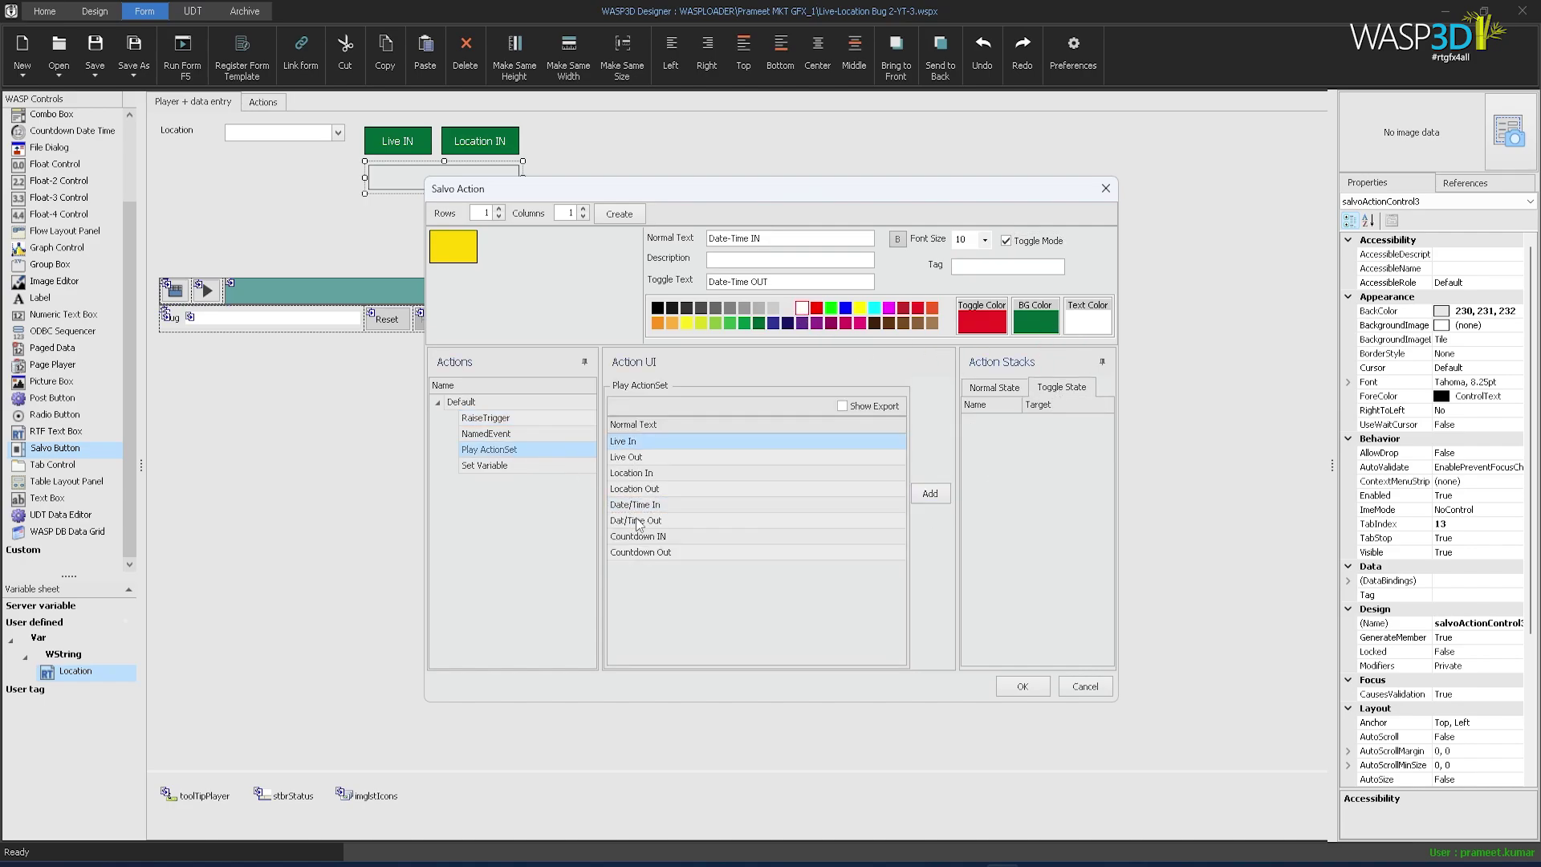
pyautogui.click(641, 520)
pyautogui.click(930, 494)
pyautogui.click(1022, 687)
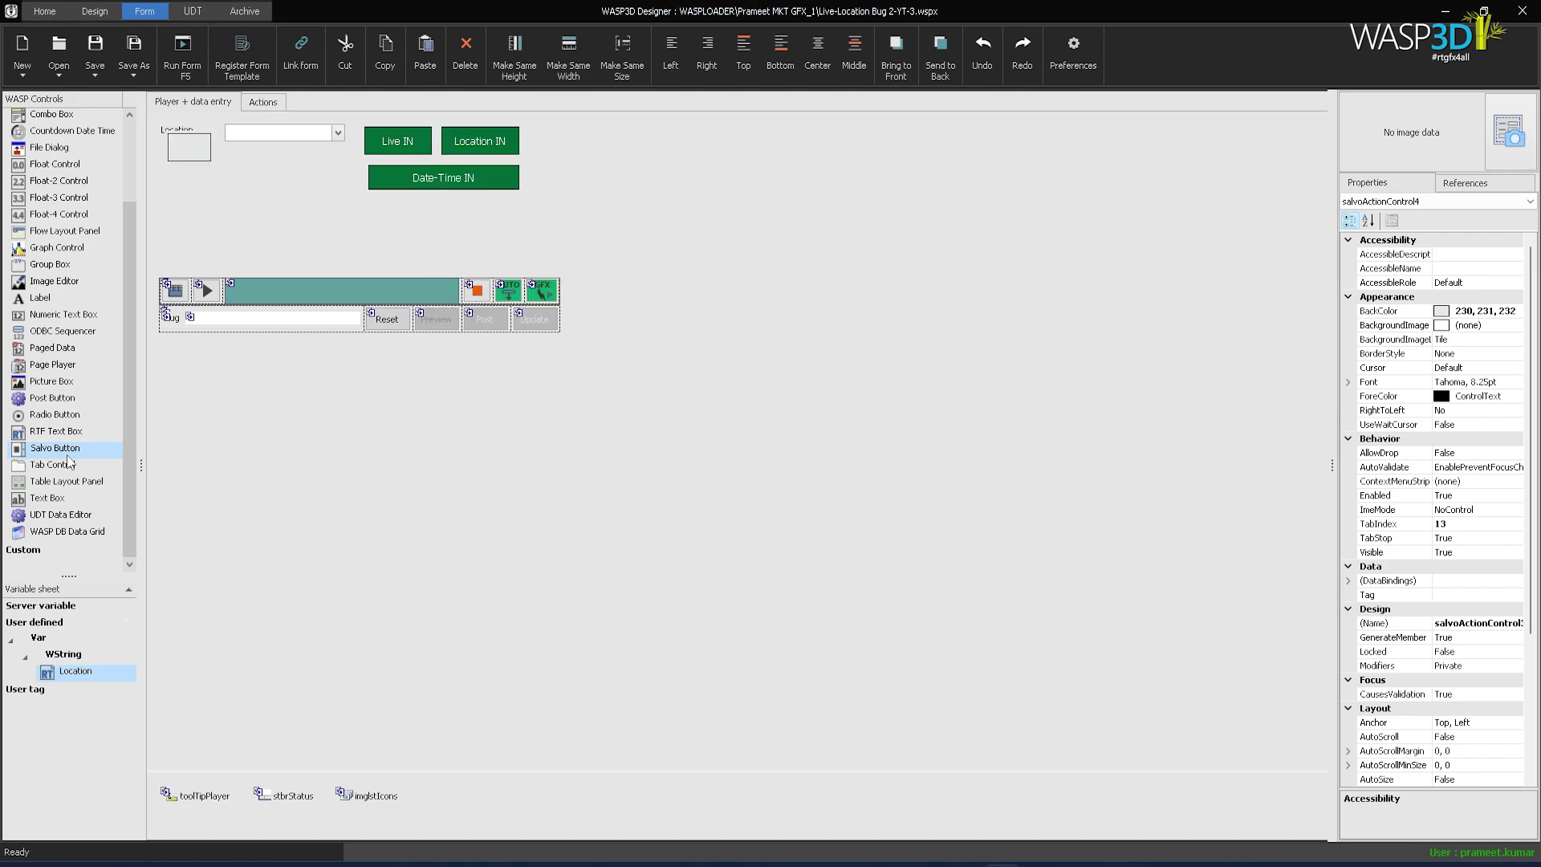
# Place a wide Salvo Button below Date-Time IN, labelled Countdown IN with toggle text Countdown OUT, and enable Toggle Mode
pyautogui.moveTo(376, 199)
pyautogui.mouseDown()
pyautogui.moveTo(402, 233)
pyautogui.moveTo(519, 215)
pyautogui.mouseUp()
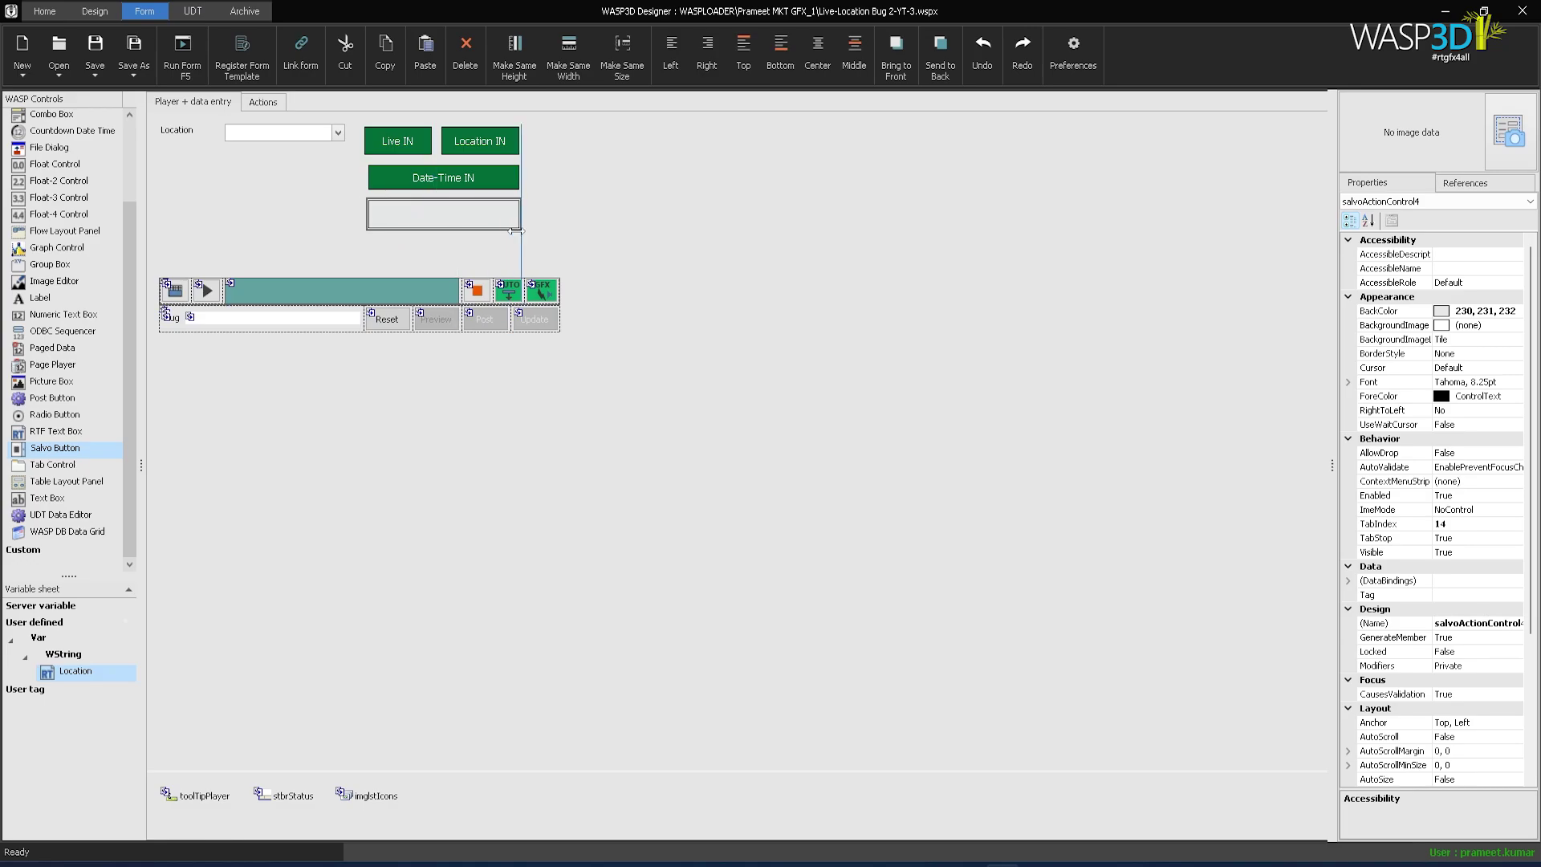
pyautogui.doubleClick(482, 224)
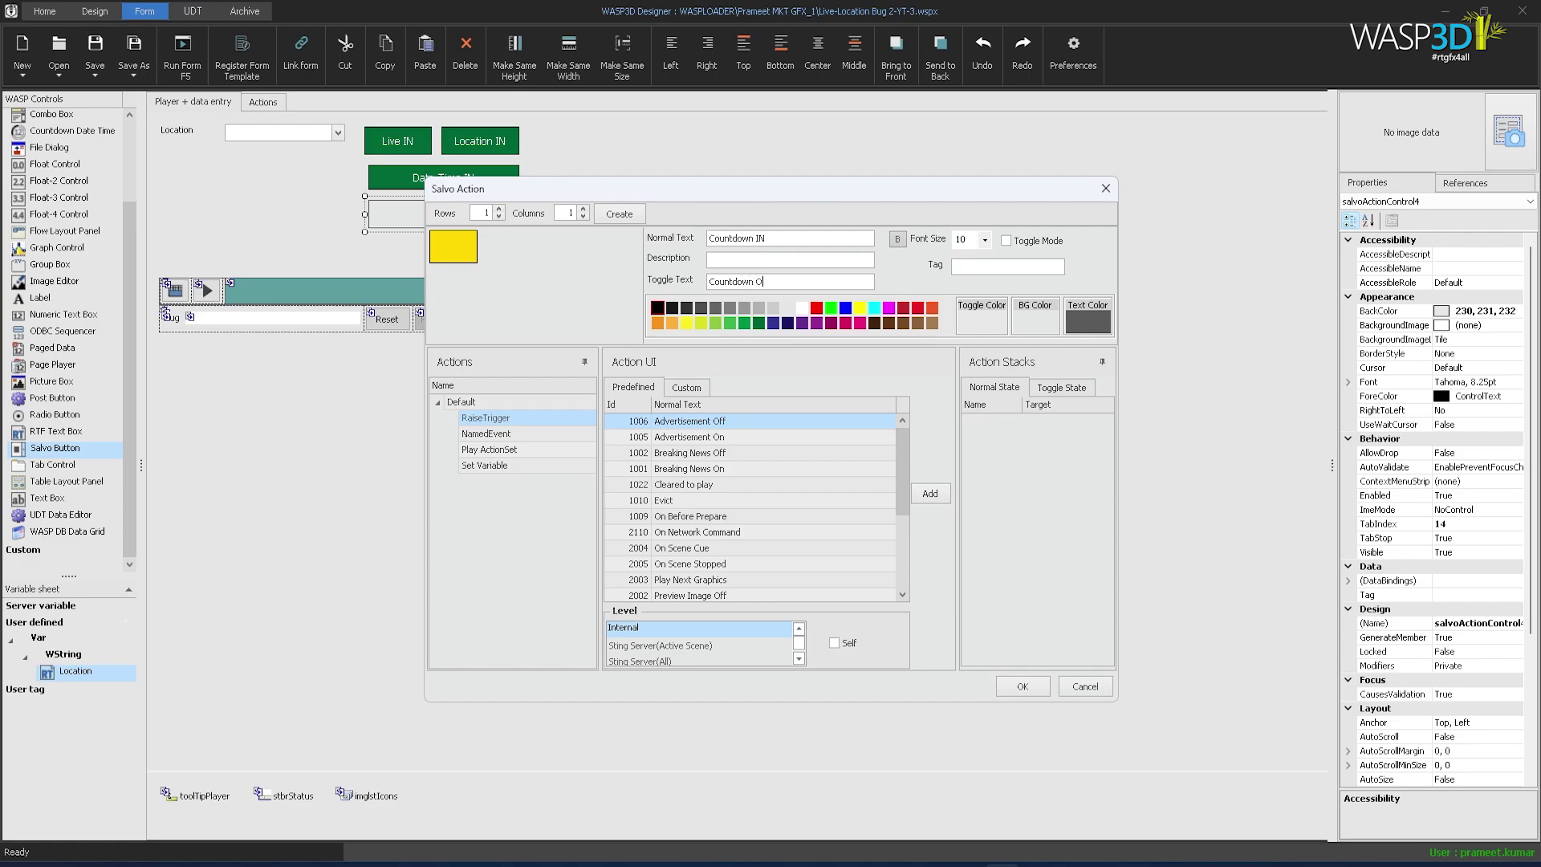
pyautogui.click(1006, 241)
# Give the Countdown IN button a red toggle colour, dark green background and white text
pyautogui.click(918, 308)
pyautogui.click(759, 322)
pyautogui.click(1053, 331)
pyautogui.click(802, 308)
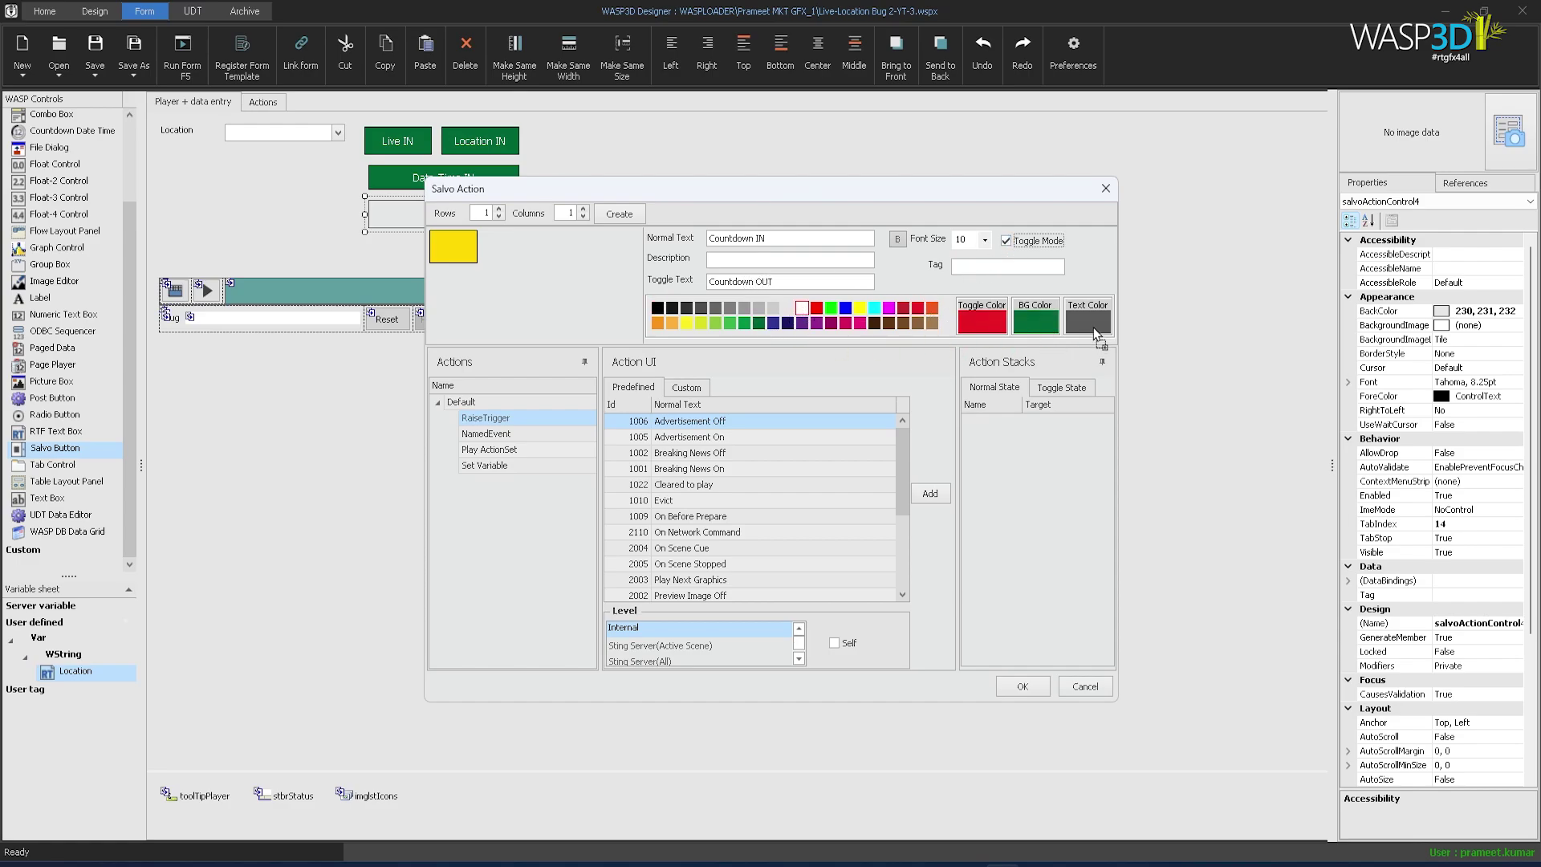
pyautogui.click(1093, 329)
# Assign the Countdown IN action set to the button's normal state and Countdown Out to its toggle state, and apply the settings
pyautogui.click(489, 449)
pyautogui.click(634, 536)
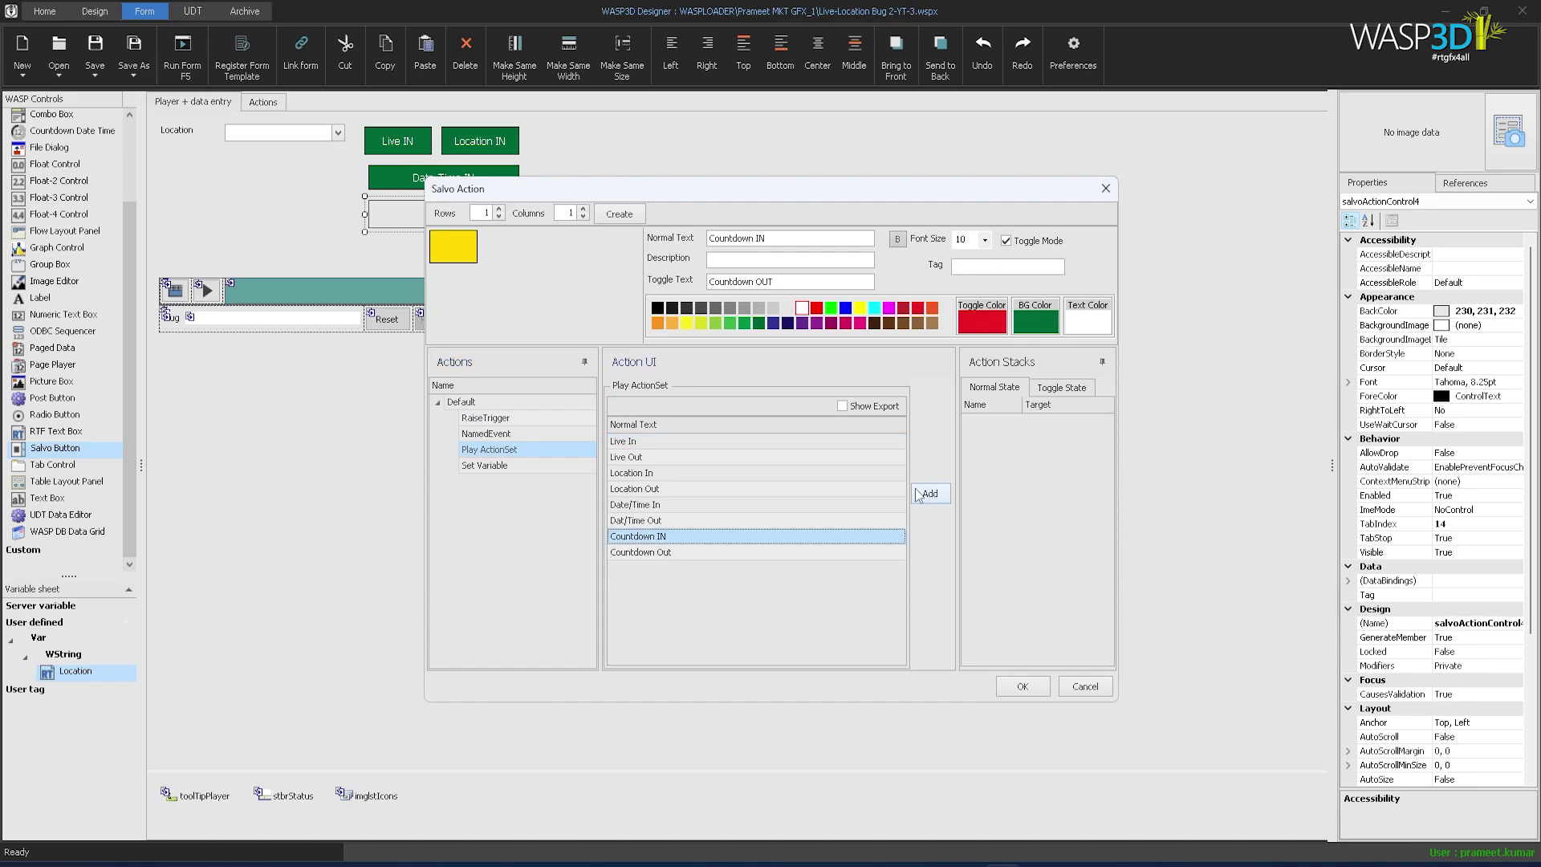
pyautogui.click(930, 493)
pyautogui.click(1061, 387)
pyautogui.click(697, 552)
pyautogui.click(929, 496)
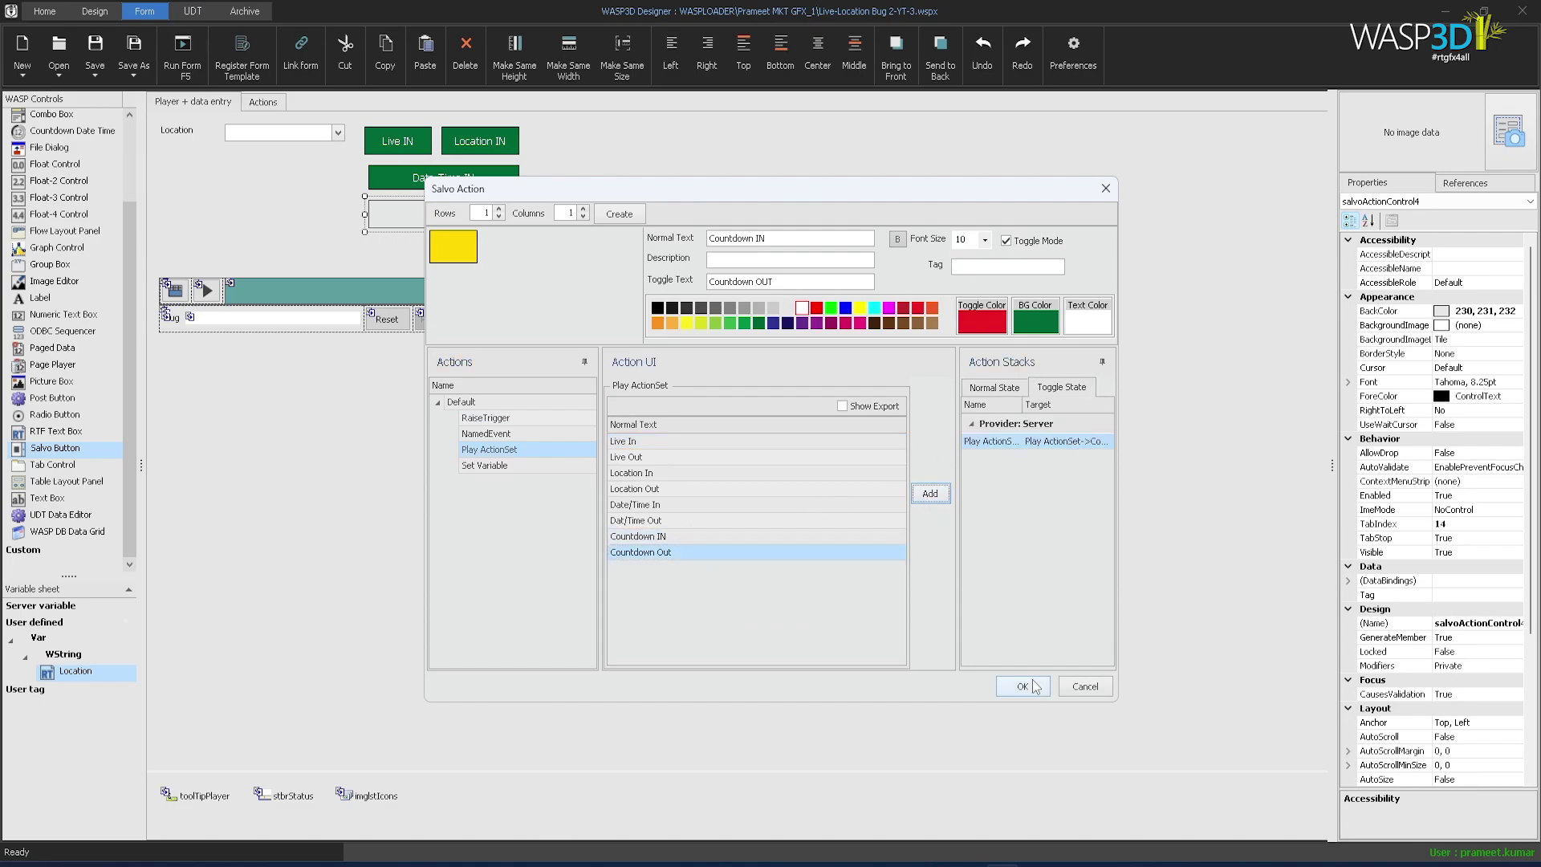
pyautogui.click(1032, 687)
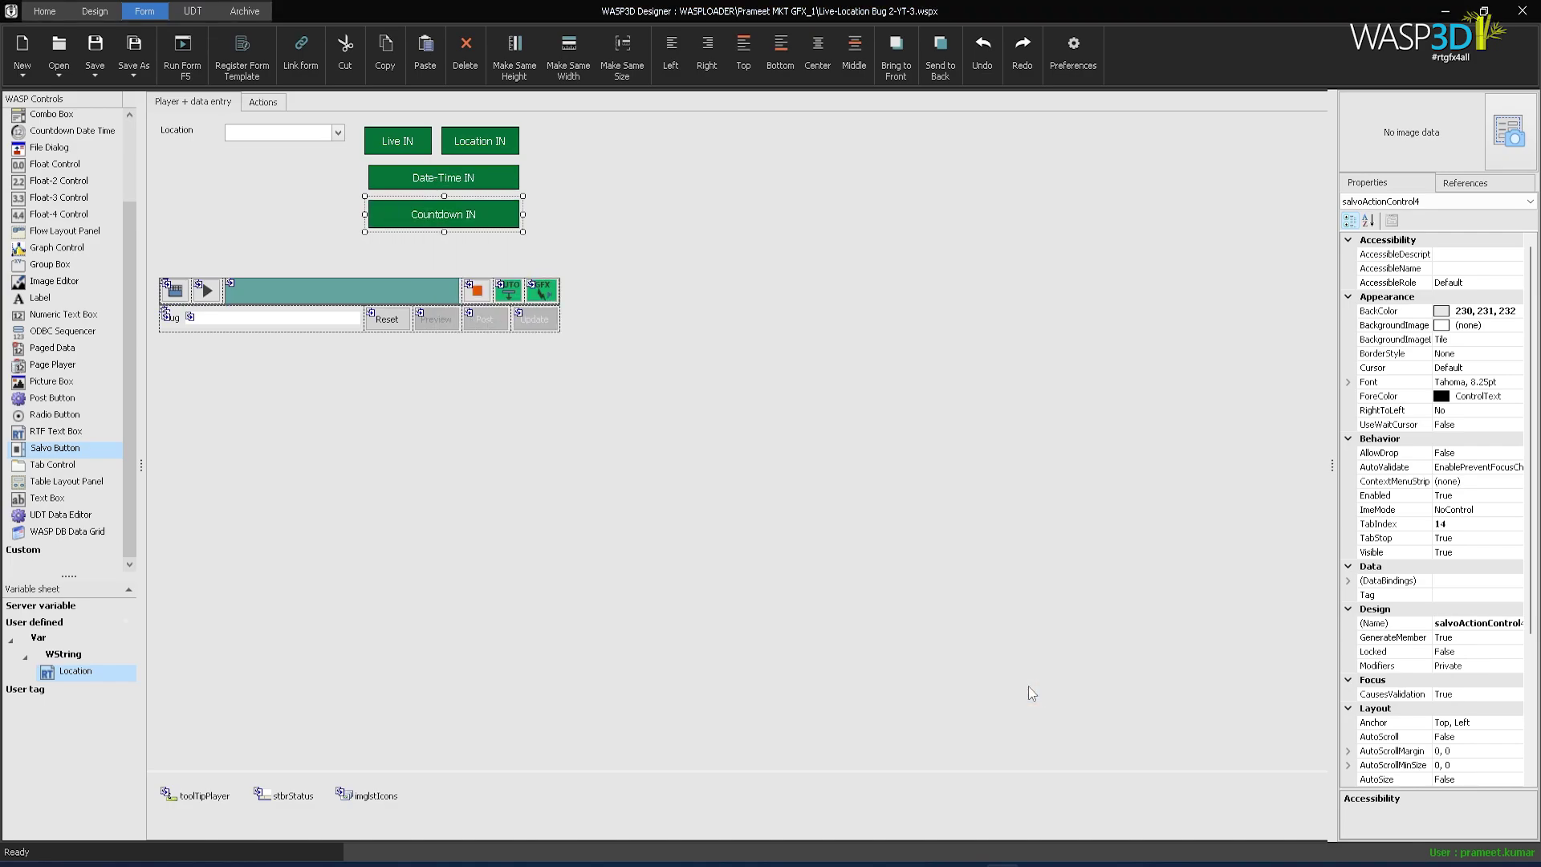
# Save the finished form and save the scene again from the Design workspace
pyautogui.click(94, 50)
pyautogui.click(104, 14)
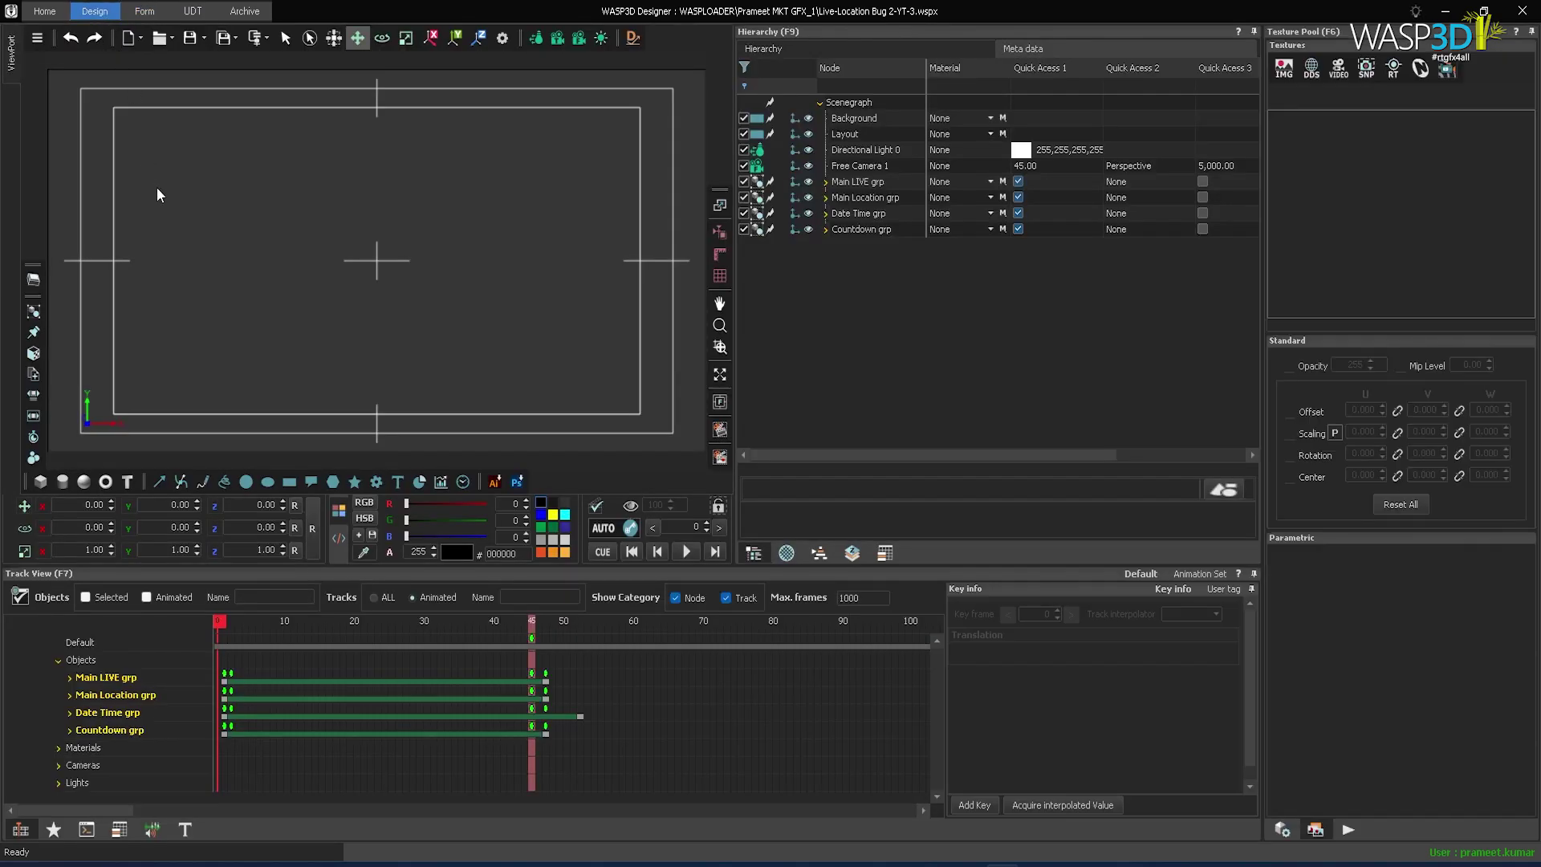
pyautogui.click(201, 43)
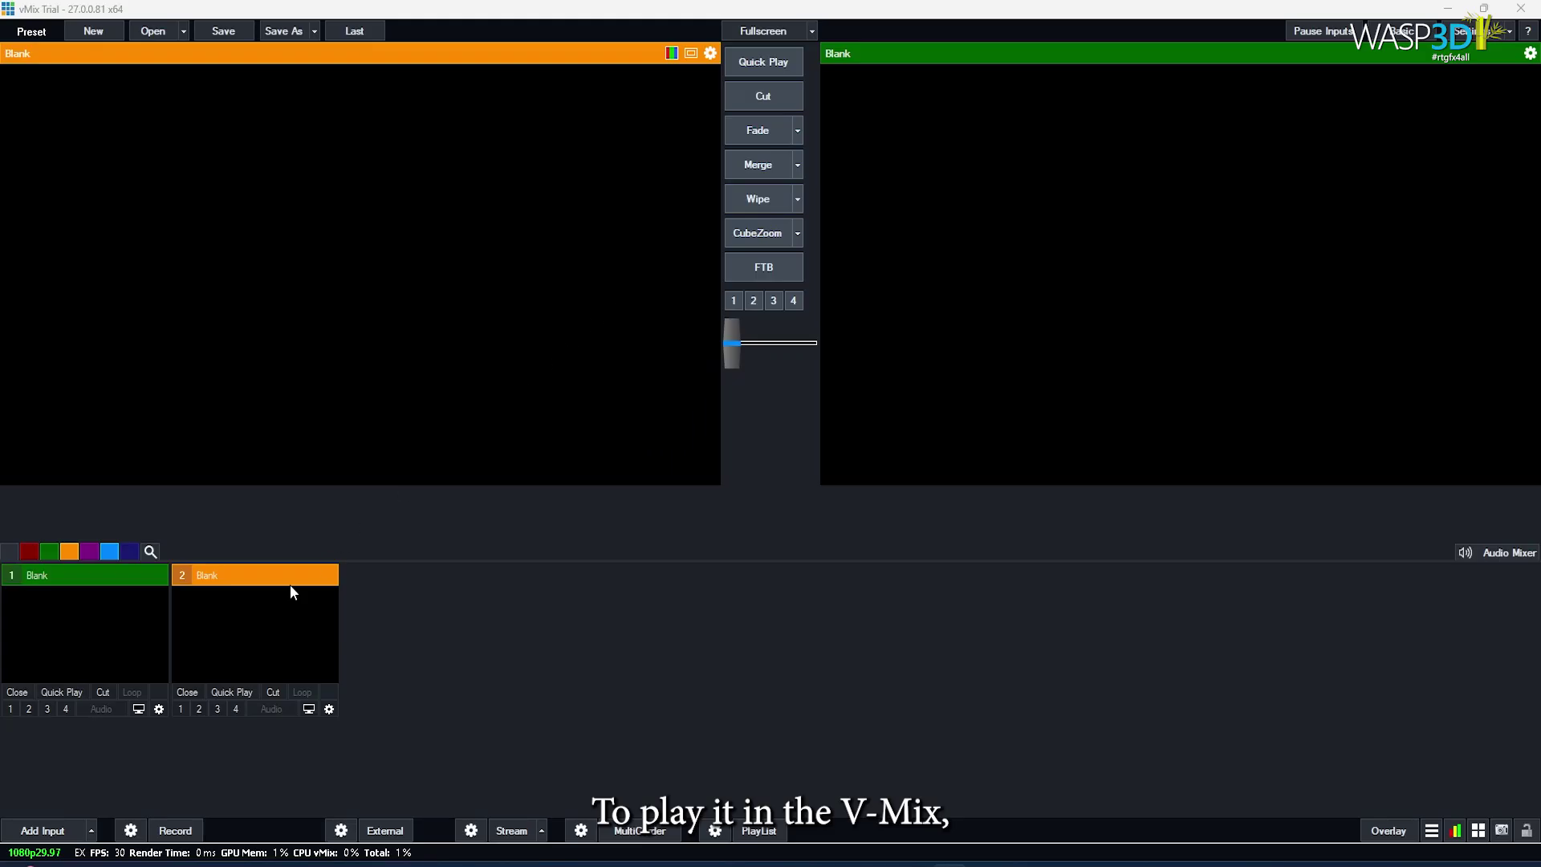
# In vMix, add the Wasp3D_NDI_SS1 output as an NDI / Desktop Capture input
pyautogui.click(44, 831)
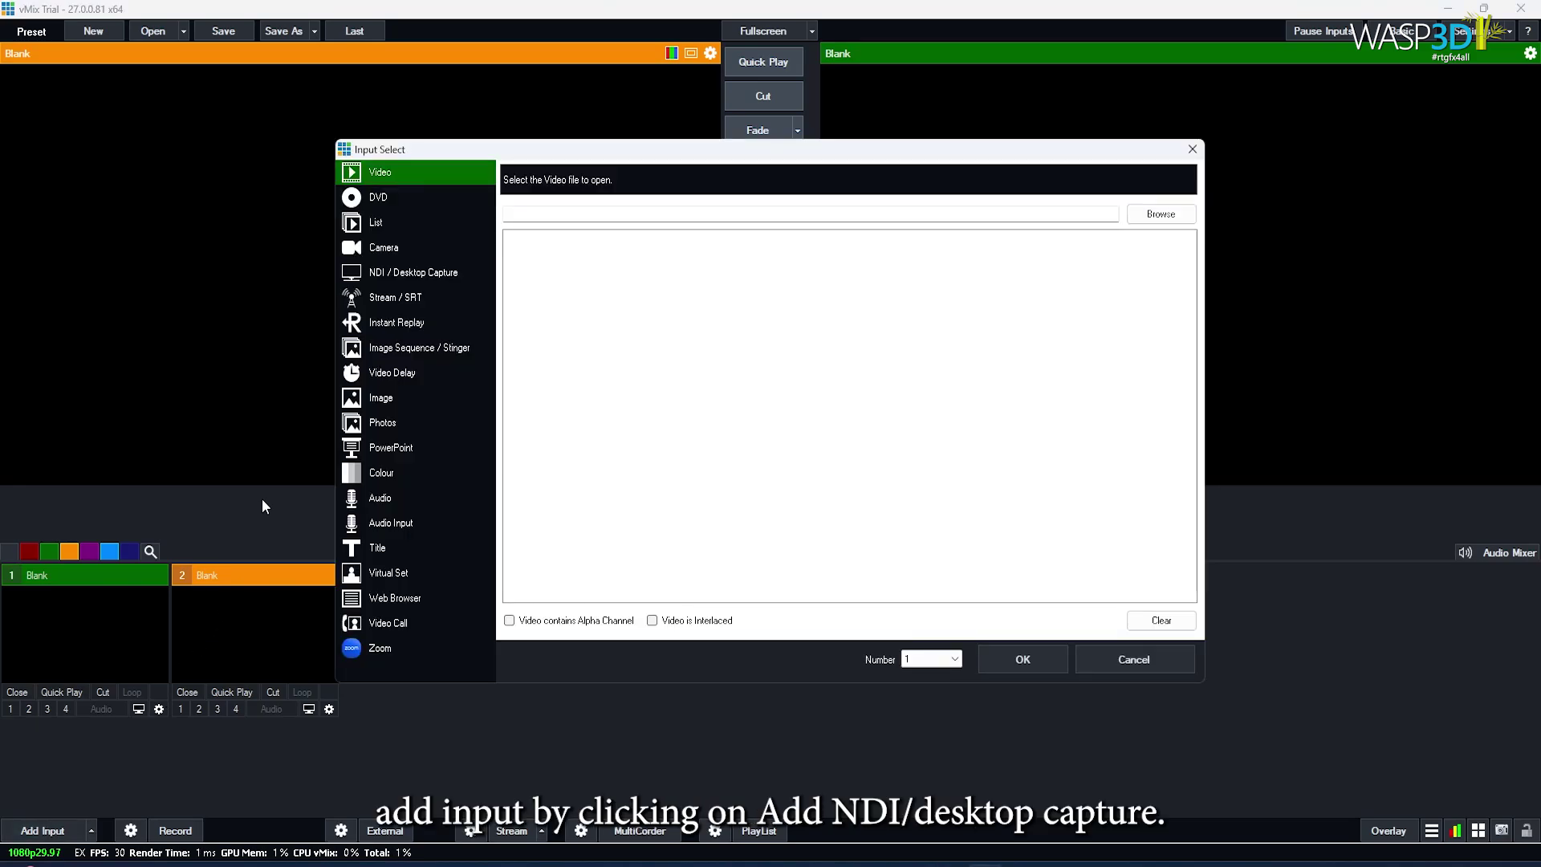
pyautogui.click(406, 270)
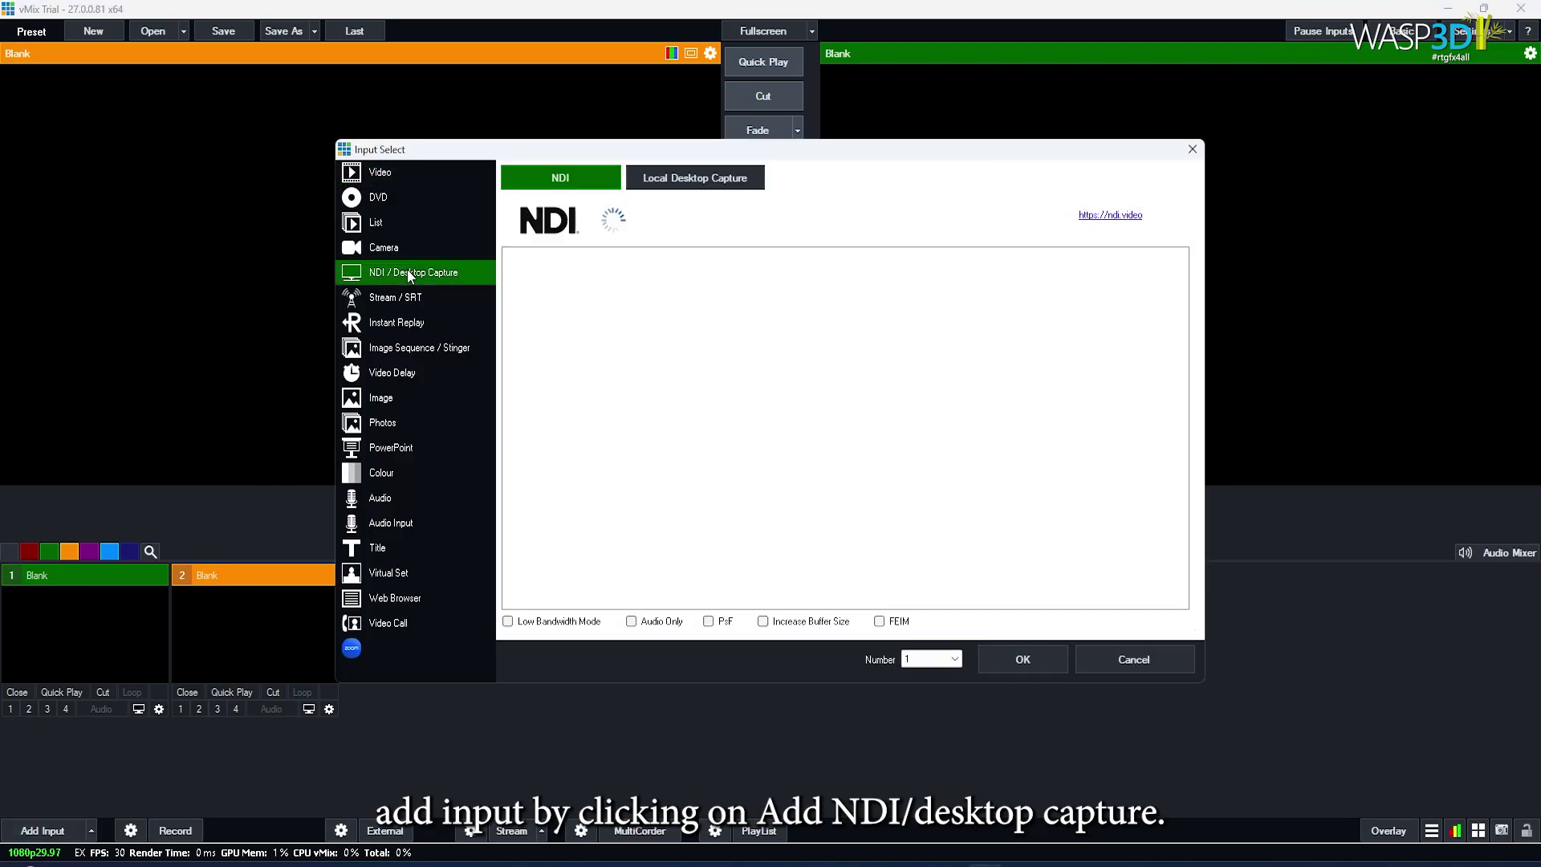
pyautogui.click(1038, 662)
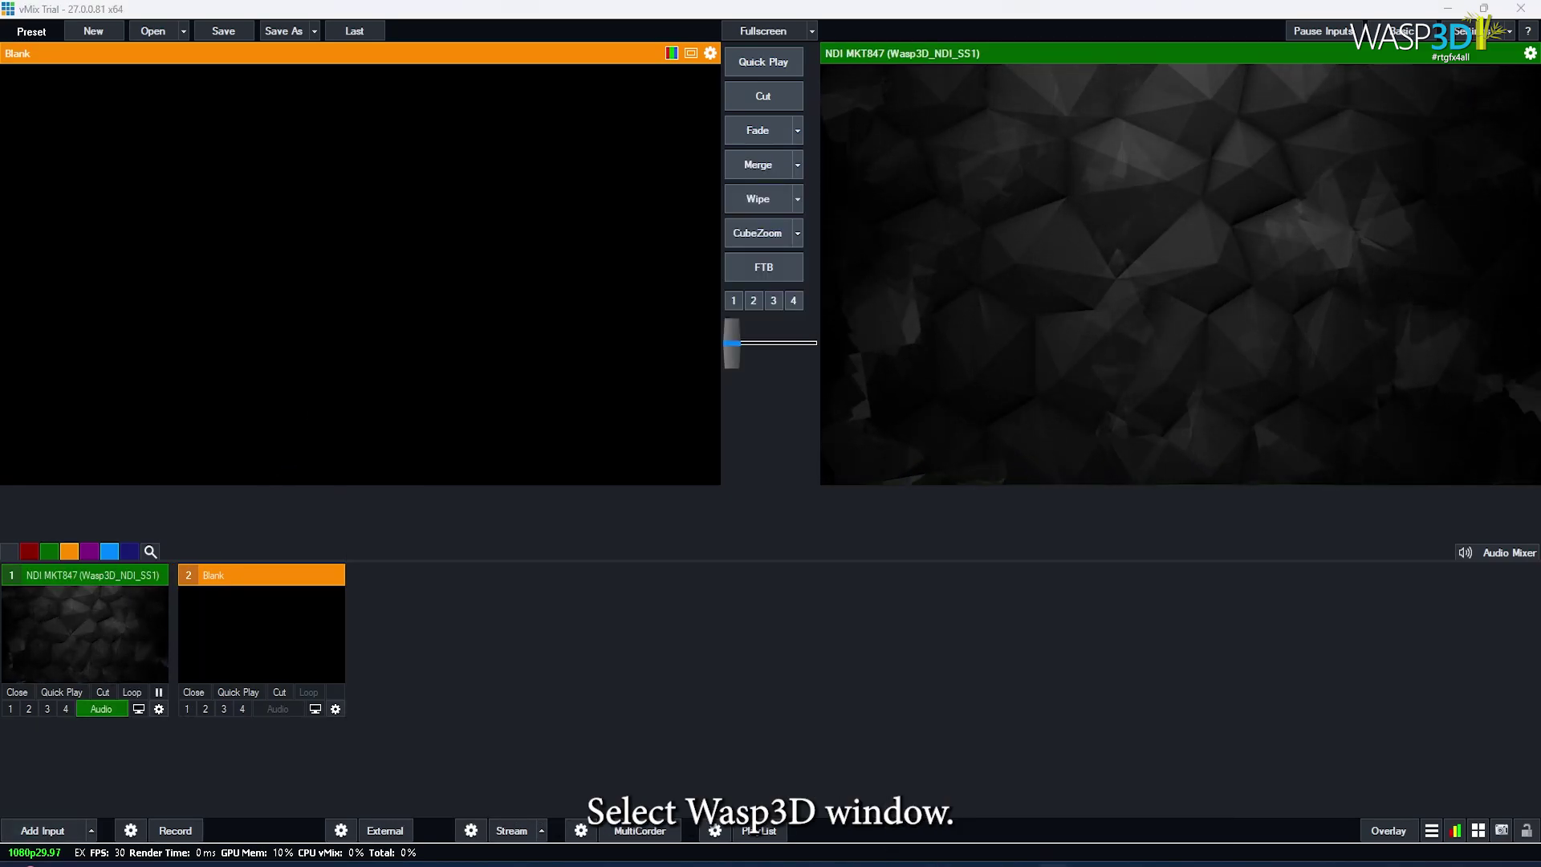
# Switch to the Wasp3D Playout Client, play the cued Location Bug YT 2 scene and trigger Live IN
pyautogui.moveTo(1023, 860)
pyautogui.click(1021, 815)
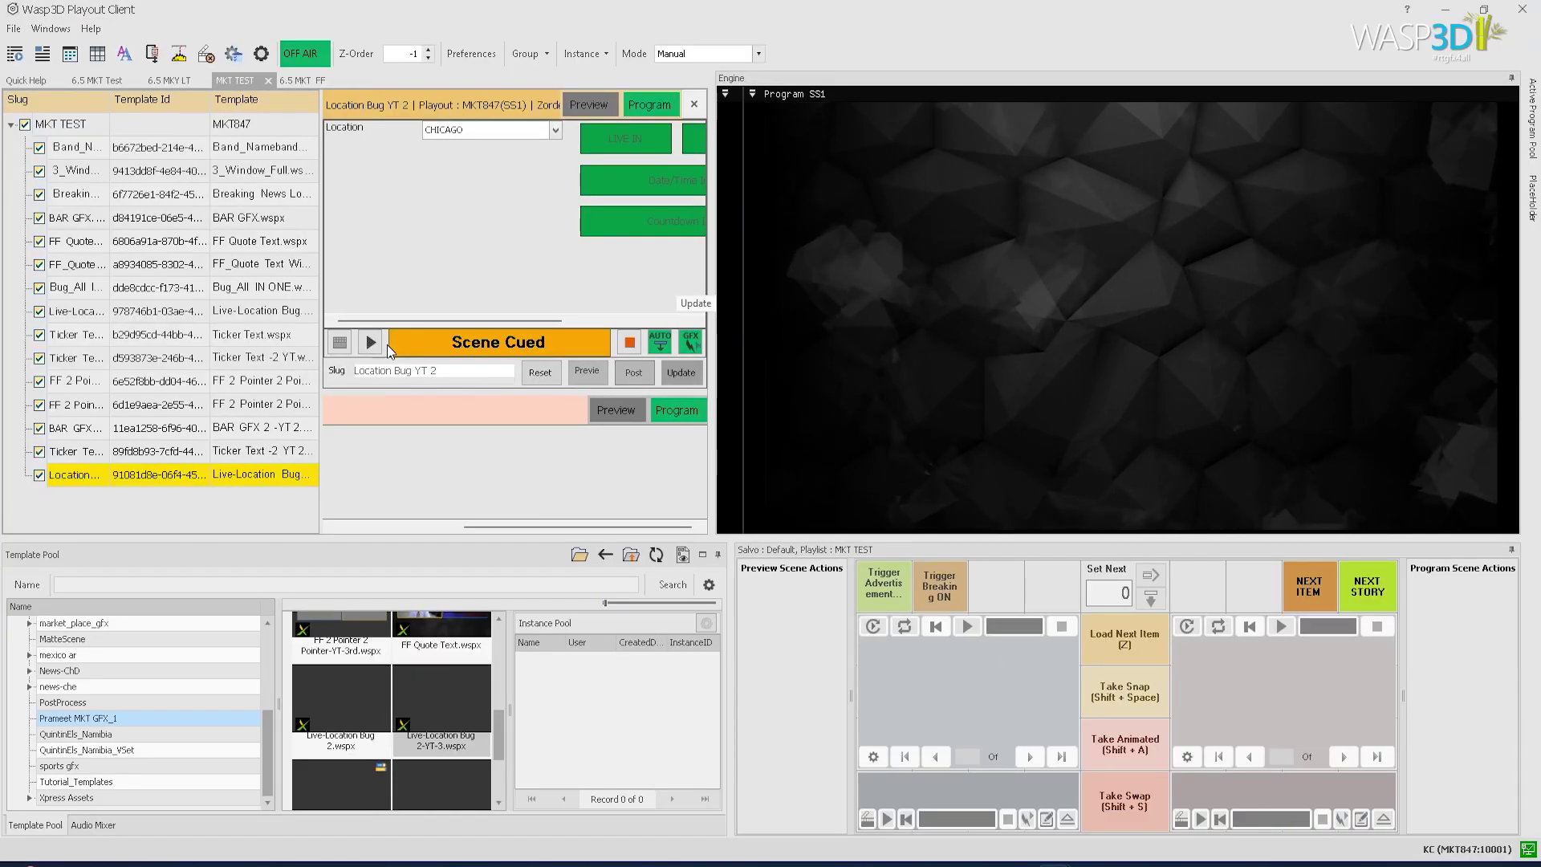
pyautogui.click(371, 342)
pyautogui.click(638, 140)
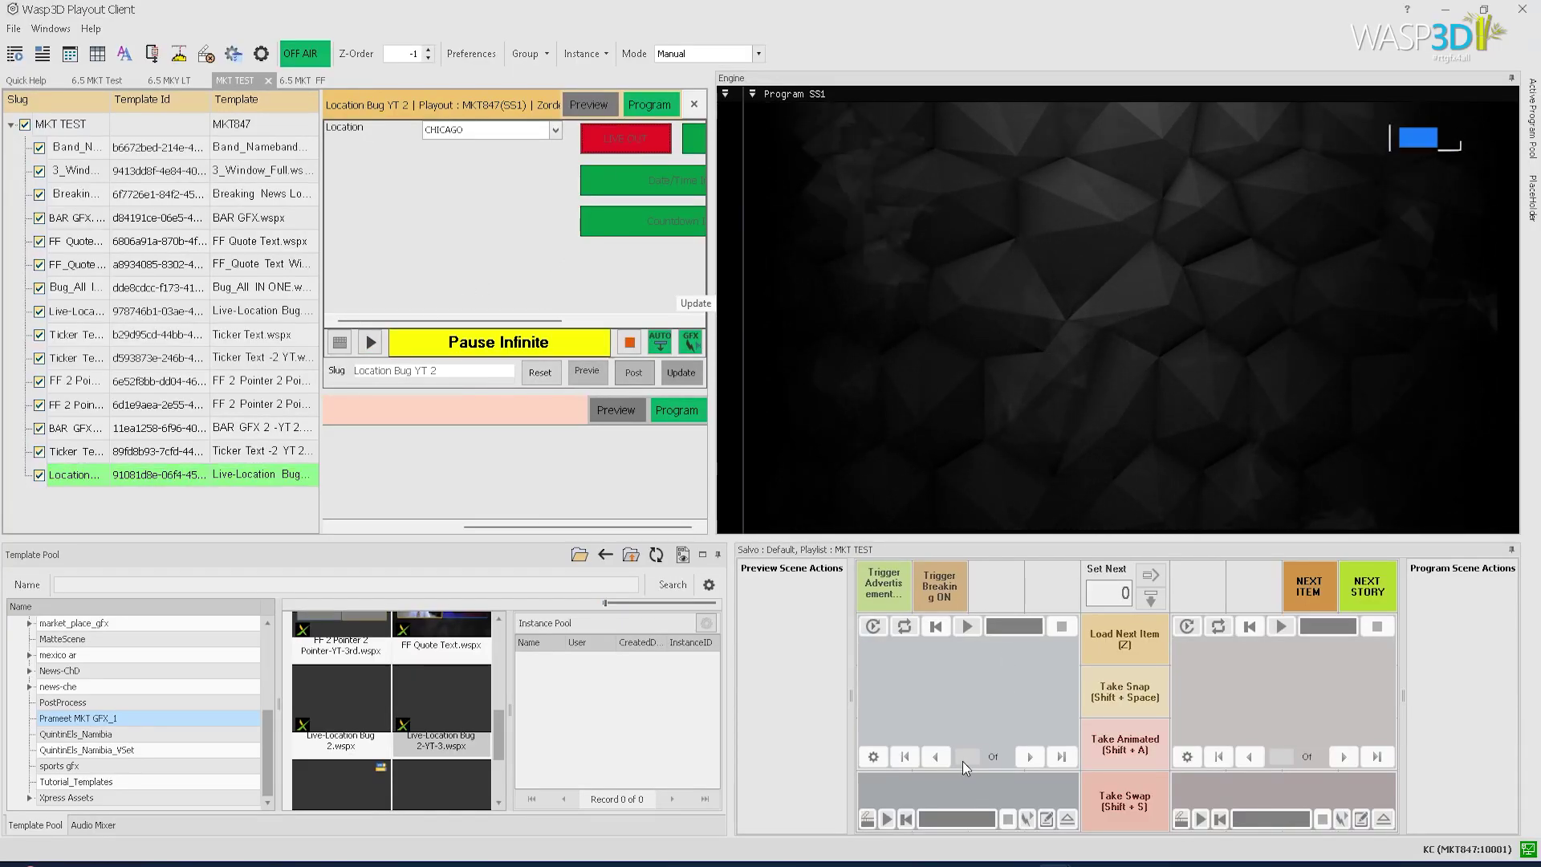
# Check the LIVE bug in vMix's program output and trigger Location IN back in the Playout Client
pyautogui.click(985, 863)
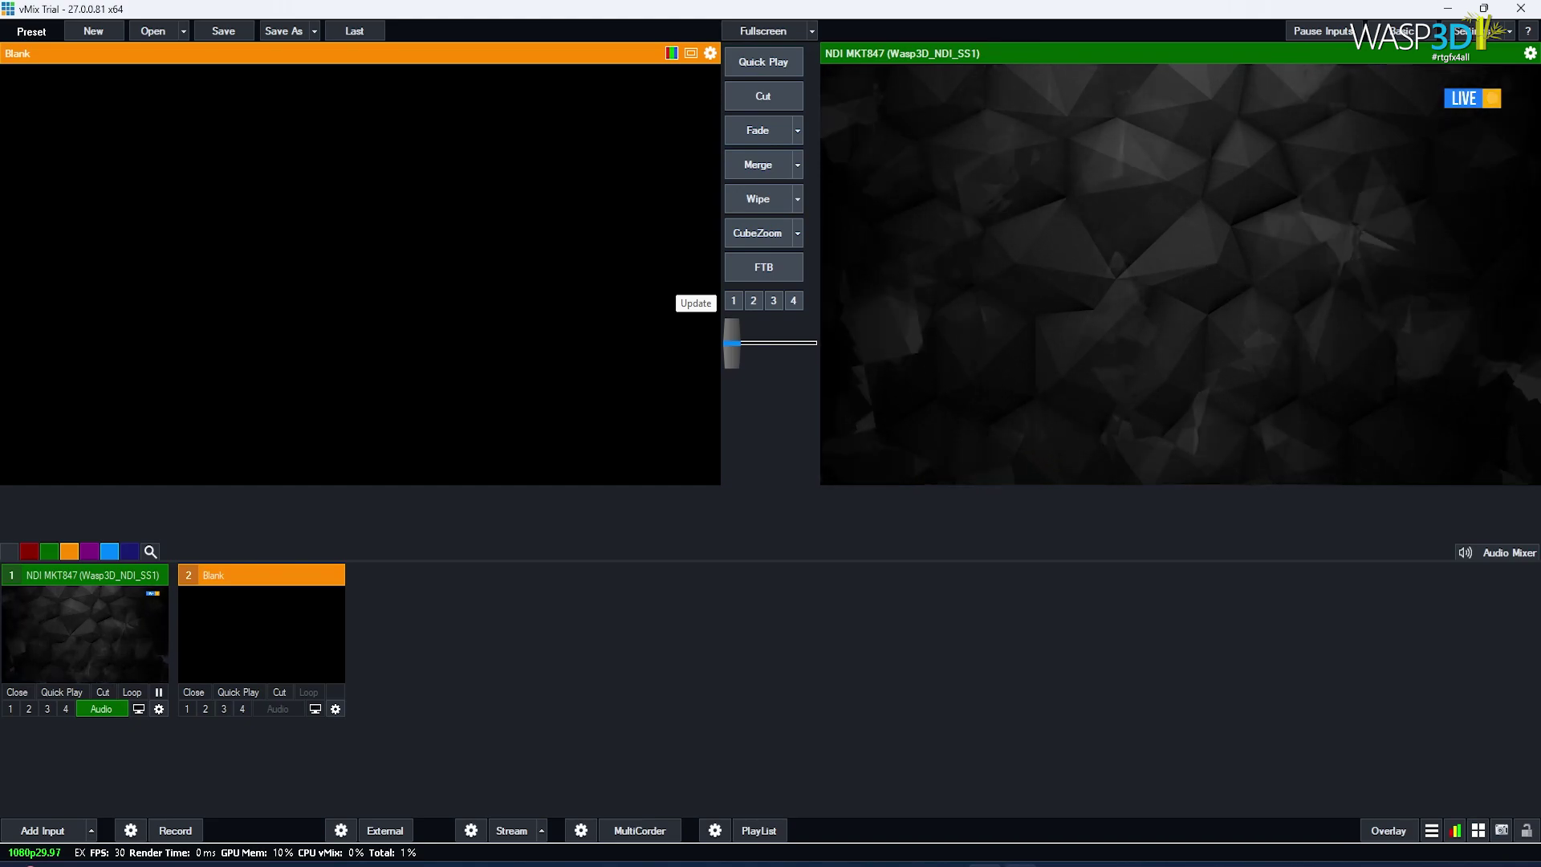
pyautogui.click(1019, 819)
pyautogui.click(698, 138)
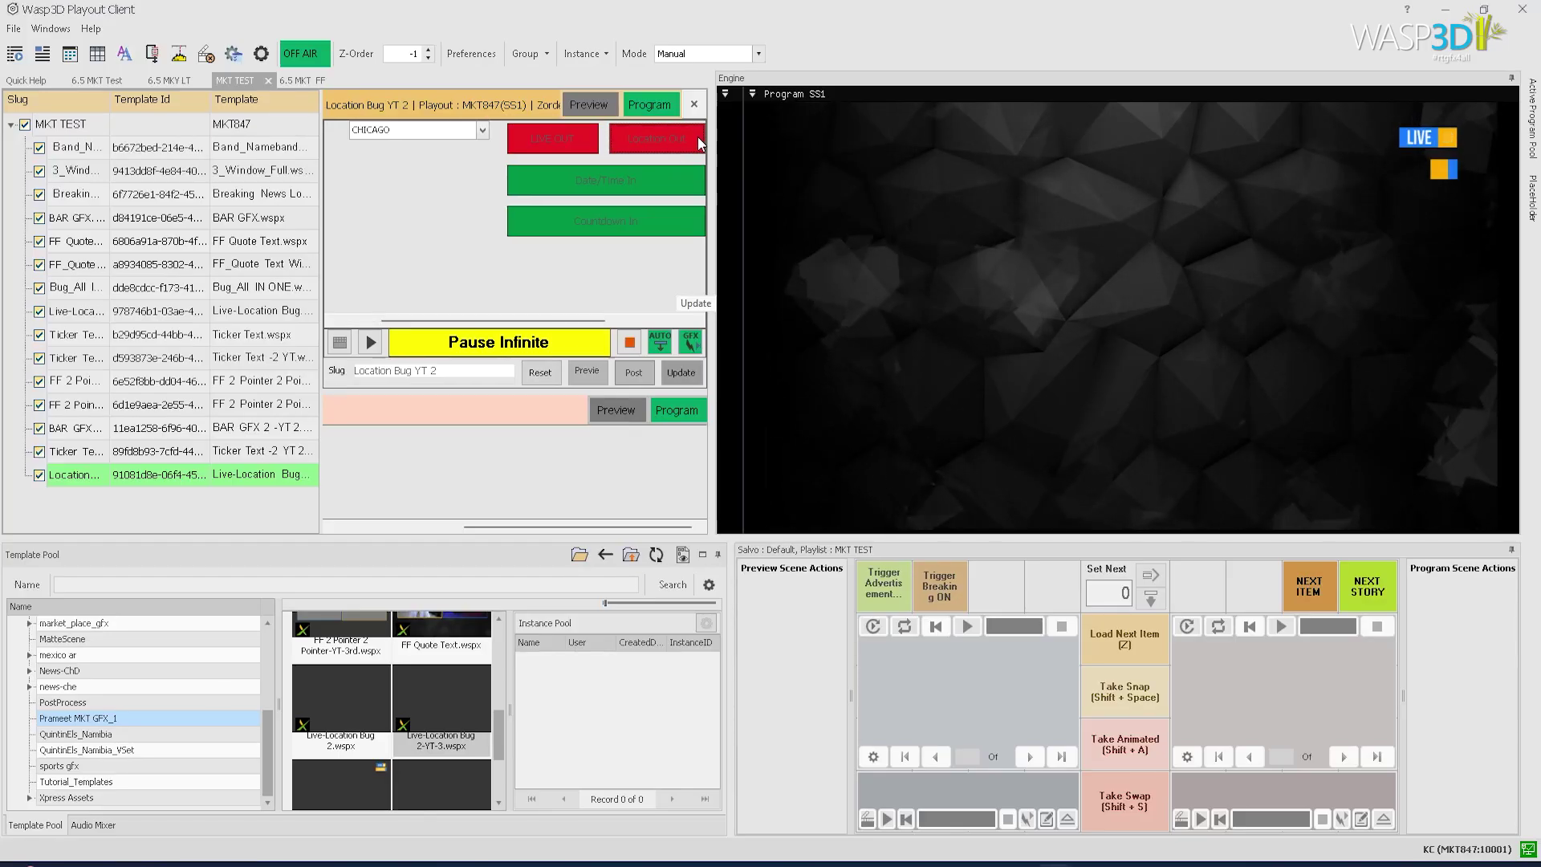
# Switch to OBS and add a new NDI Source that receives MKT847 (Wasp3D_NDI_SS1)
pyautogui.hotkey('alt', 'Tab')
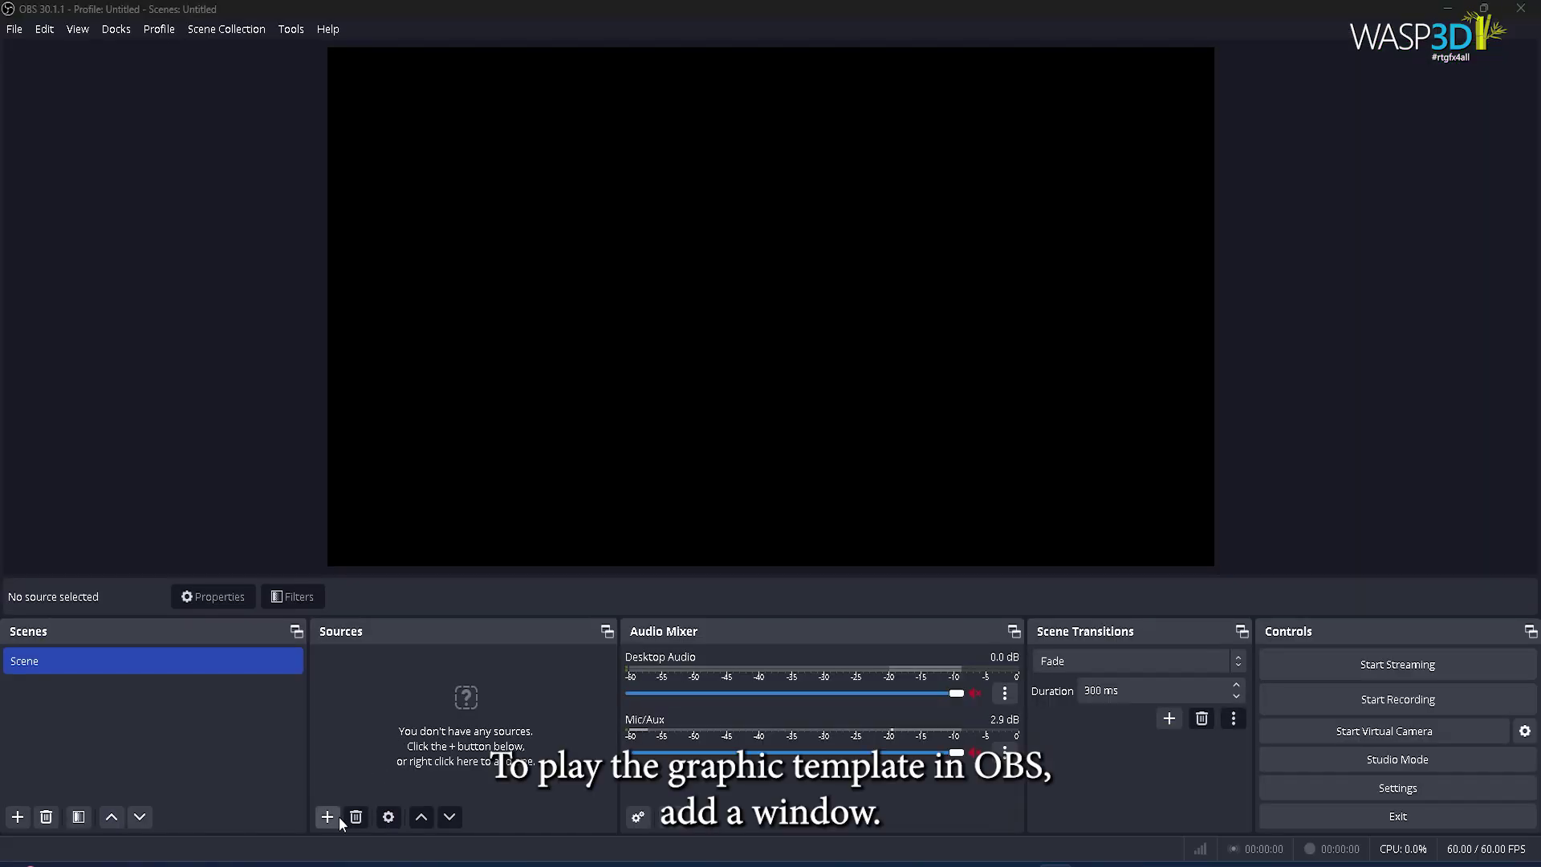
pyautogui.click(329, 816)
pyautogui.click(426, 615)
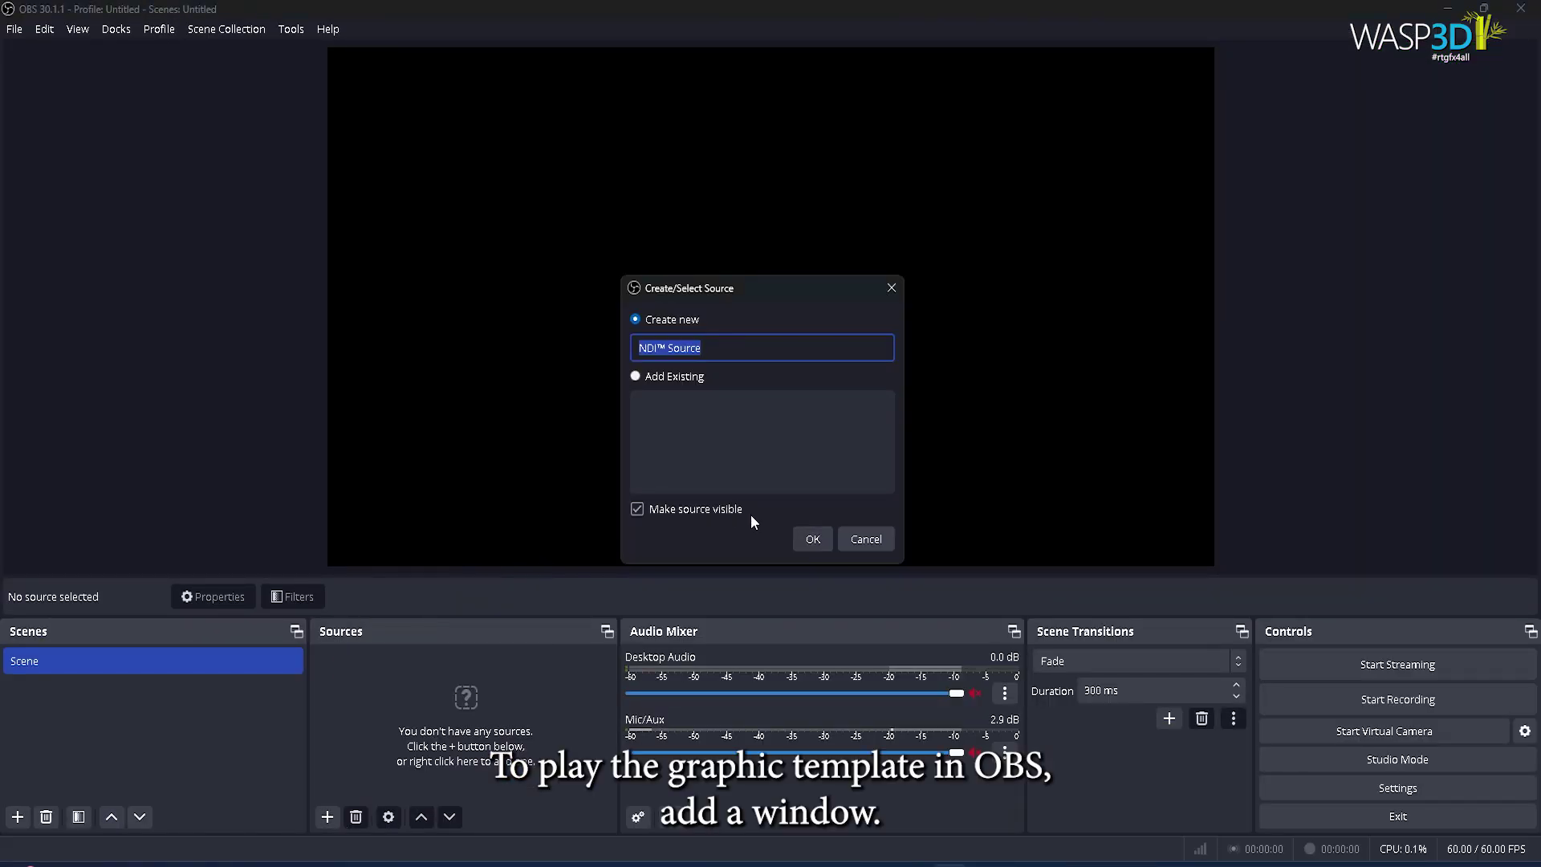
pyautogui.click(807, 539)
pyautogui.click(1005, 438)
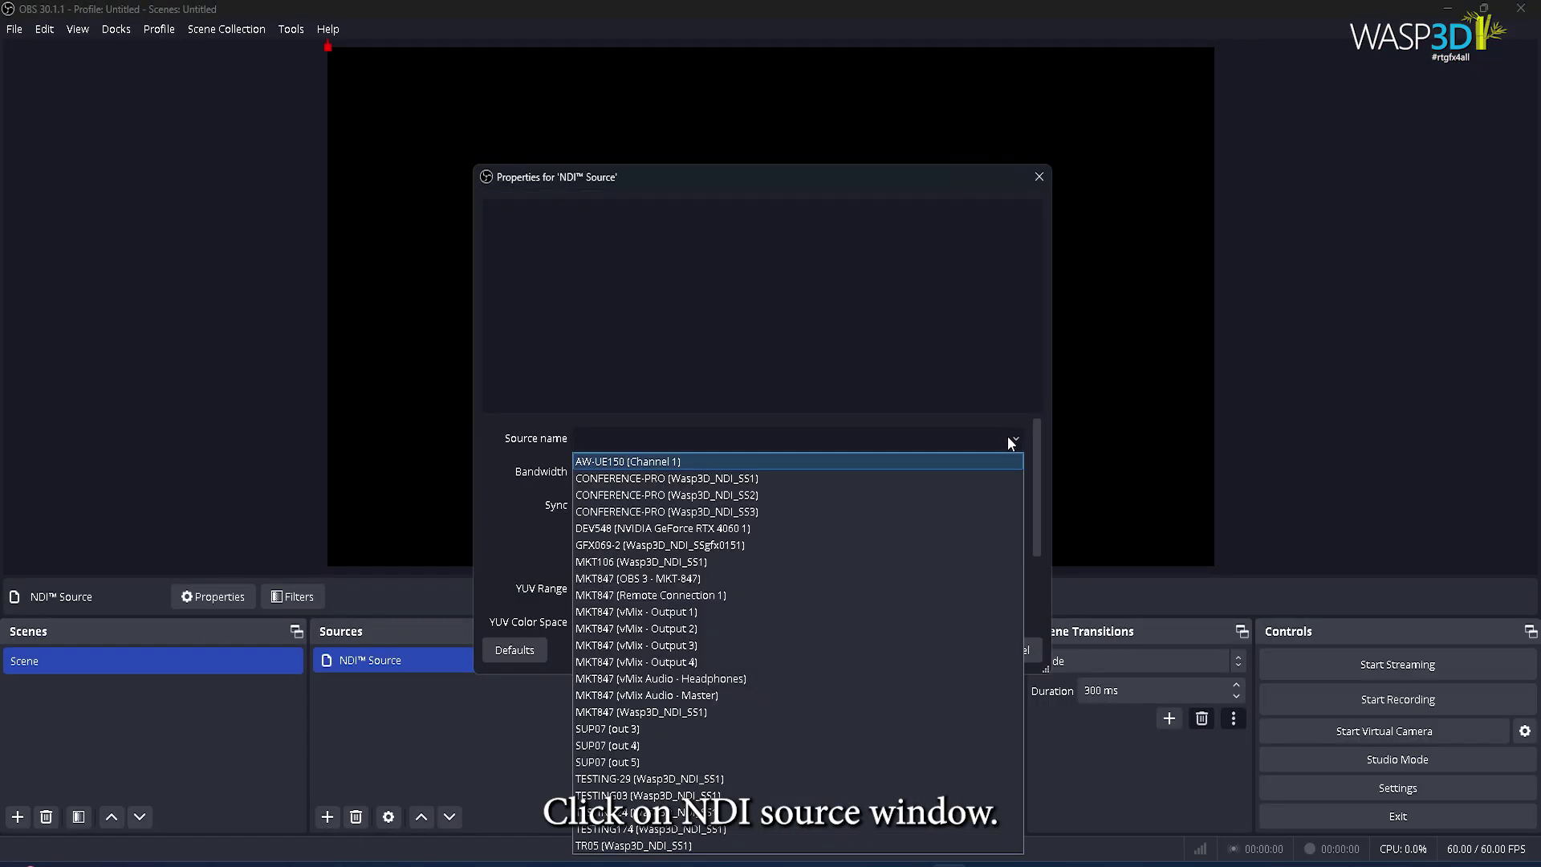
pyautogui.click(764, 709)
pyautogui.click(959, 650)
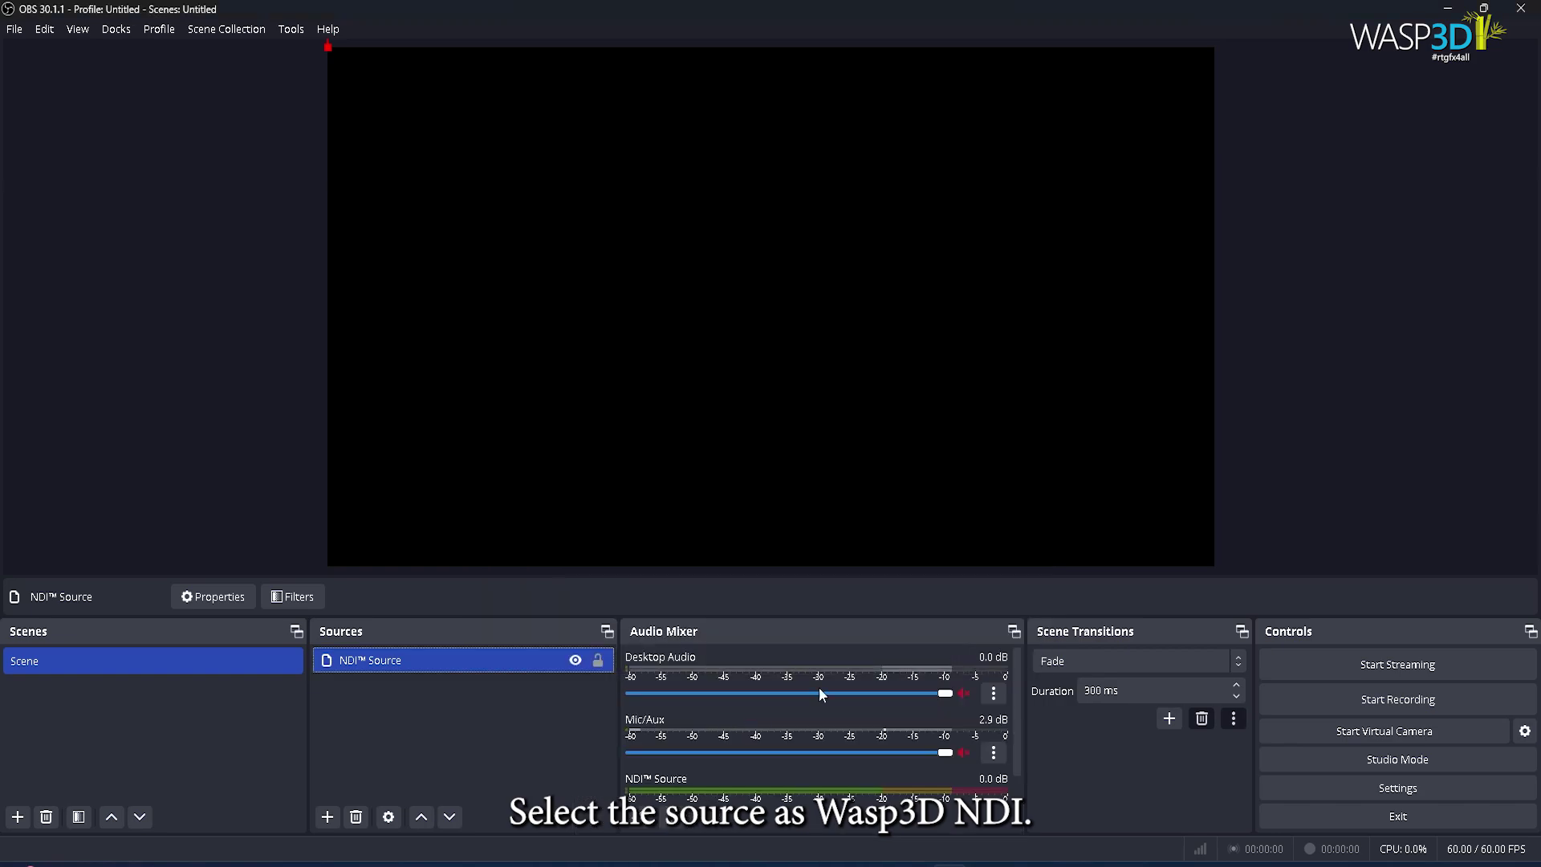
# Switch to the Wasp3D Playout Client, bring in the LIVE and Location bugs, and check the output in OBS
pyautogui.moveTo(1017, 864)
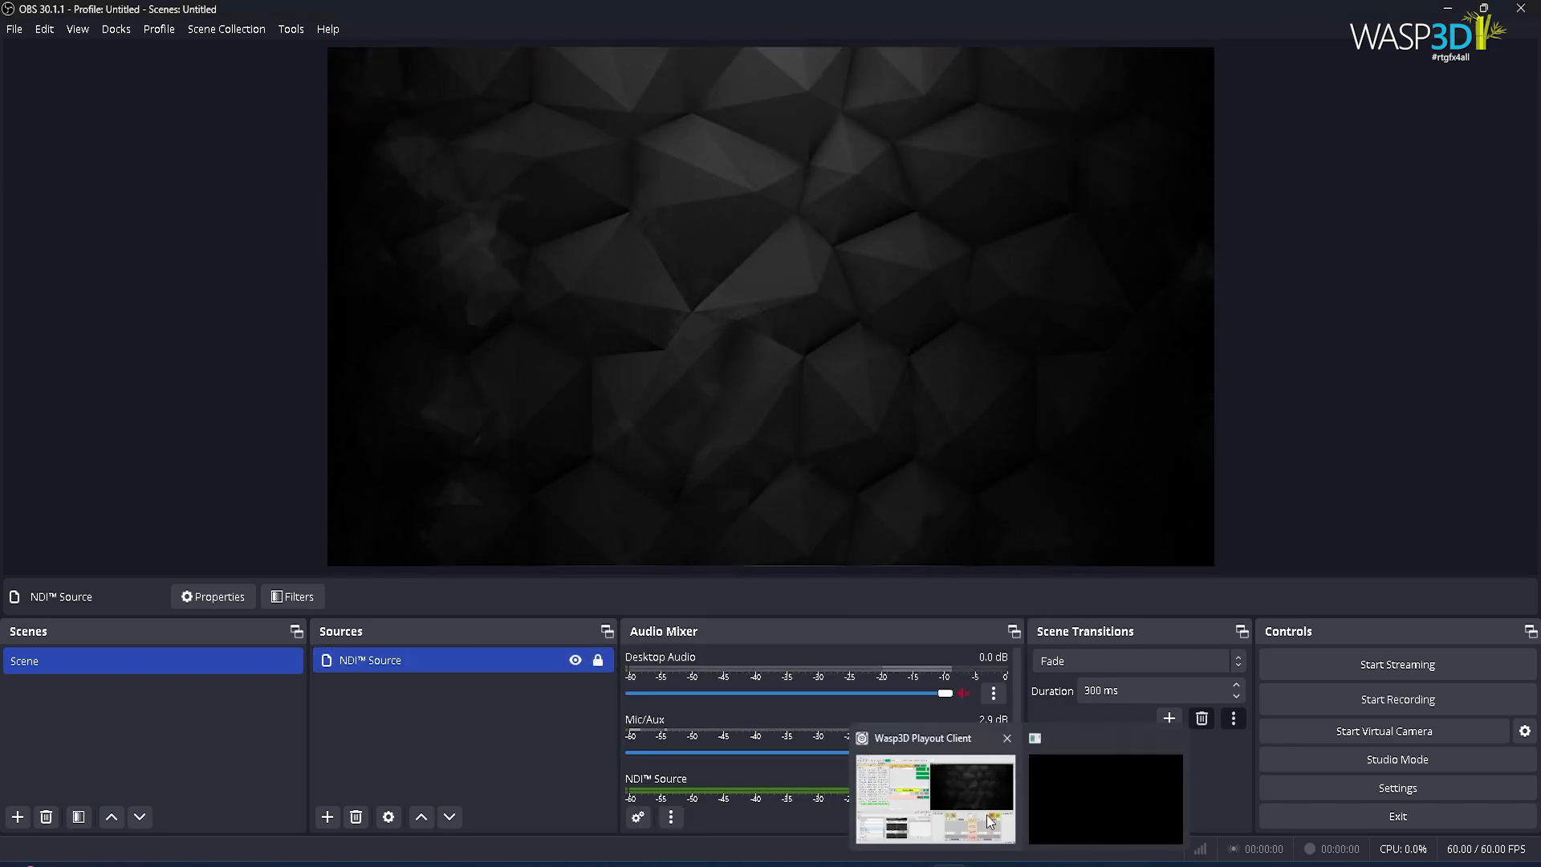
pyautogui.click(934, 790)
pyautogui.click(636, 149)
pyautogui.hotkey('alt', 'Tab')
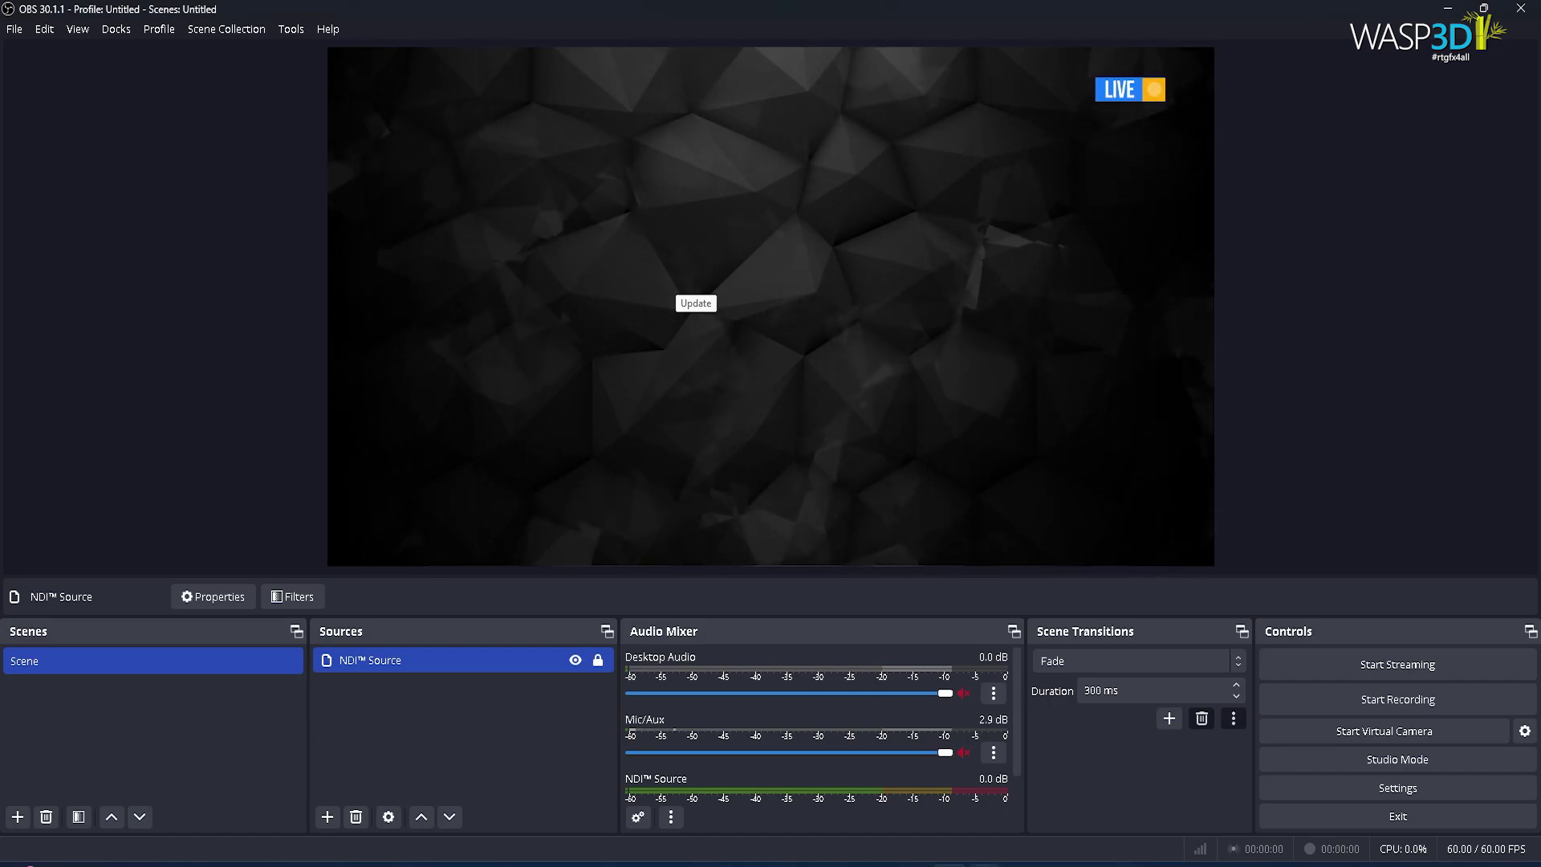
# Return to the Playout Client, trigger the Date-Time bug IN, and view the result in OBS
pyautogui.click(941, 796)
pyautogui.click(683, 196)
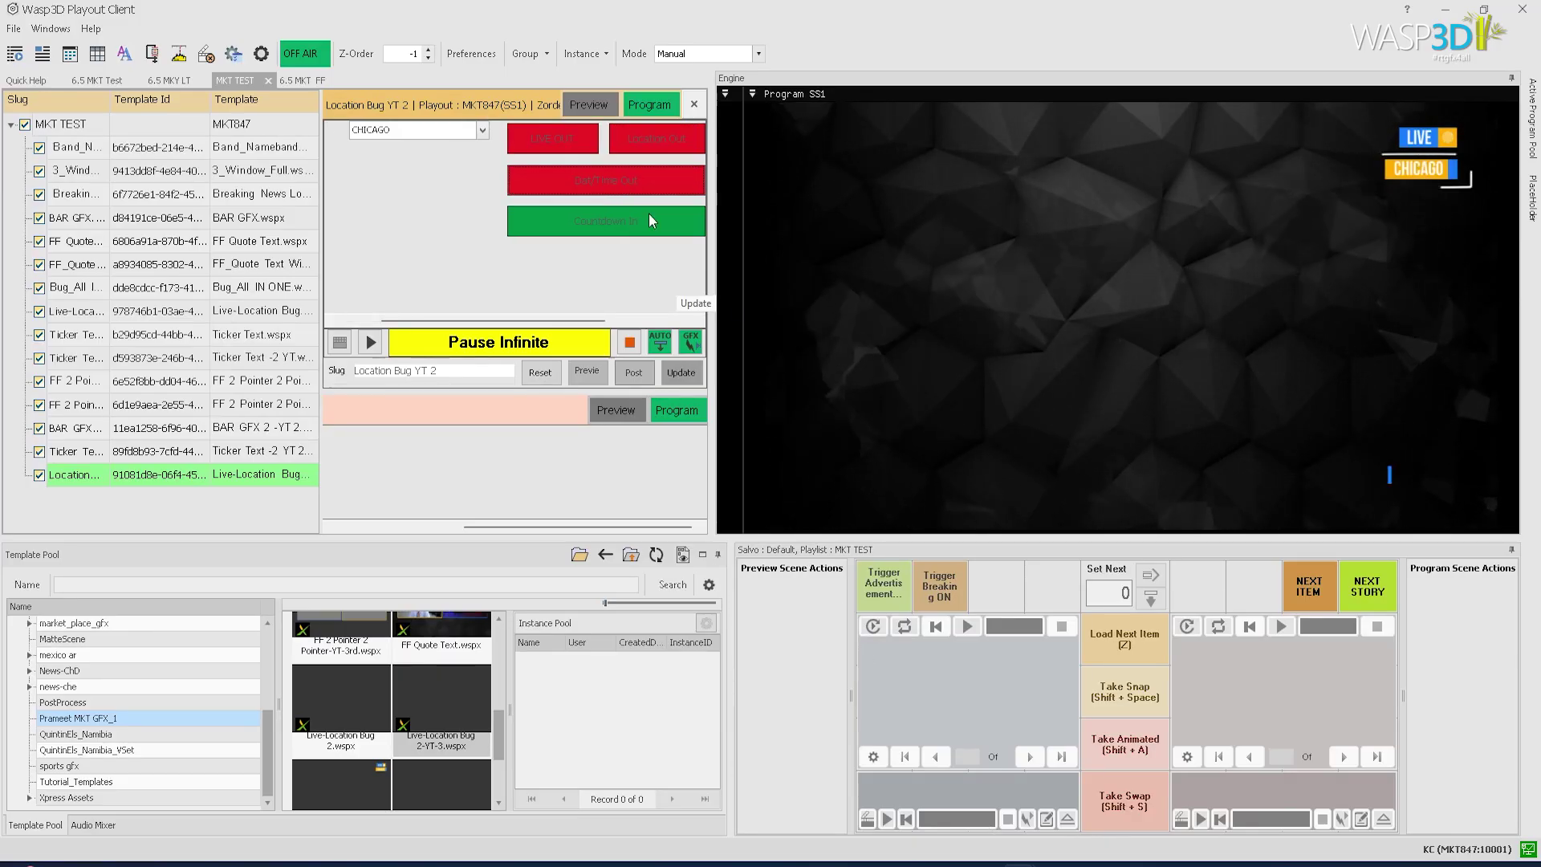
pyautogui.click(943, 786)
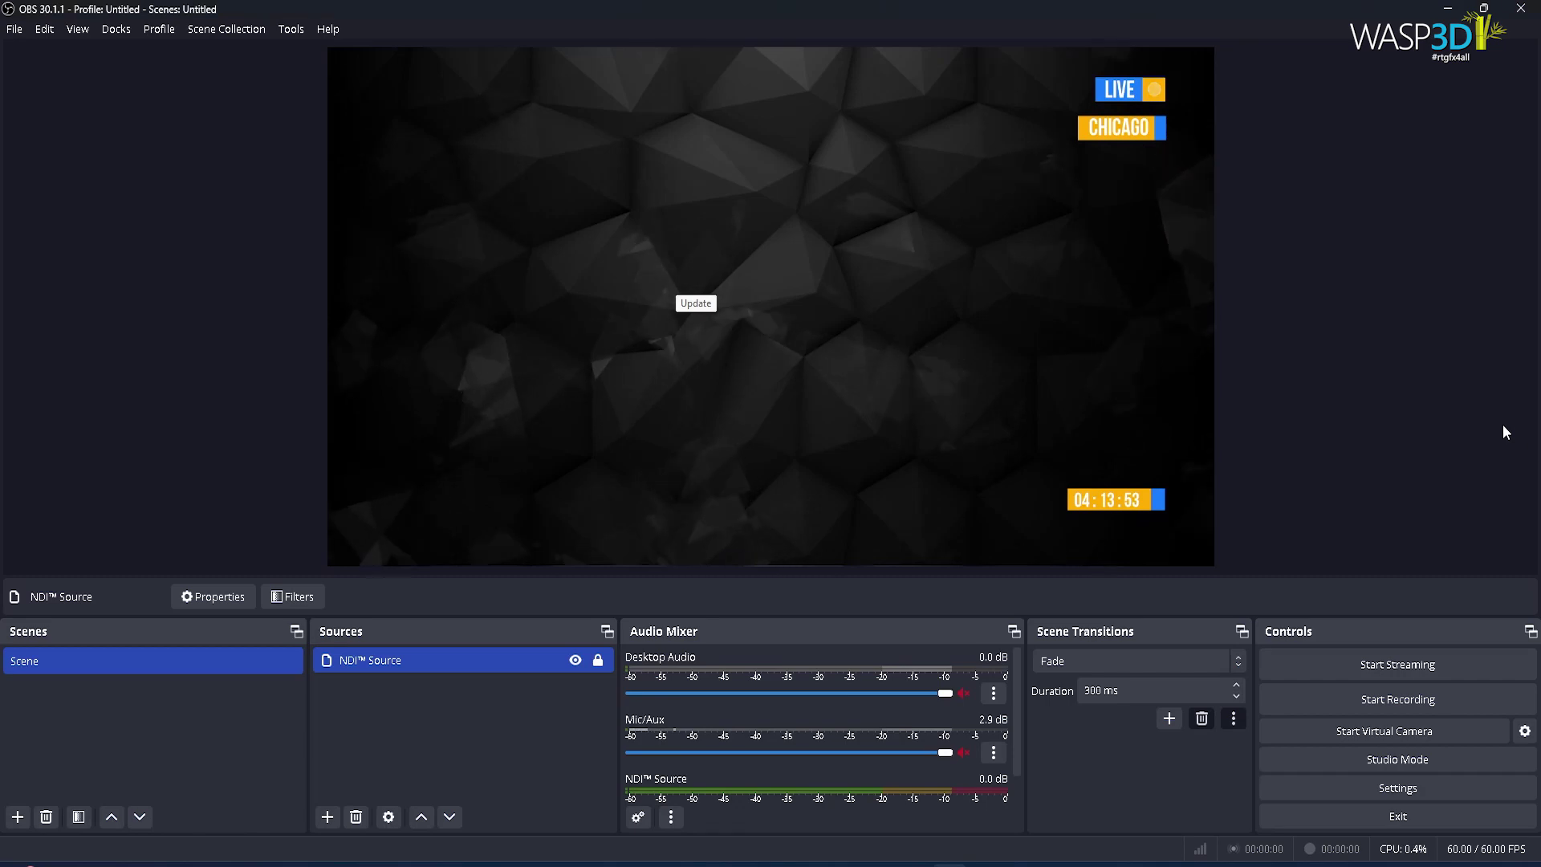